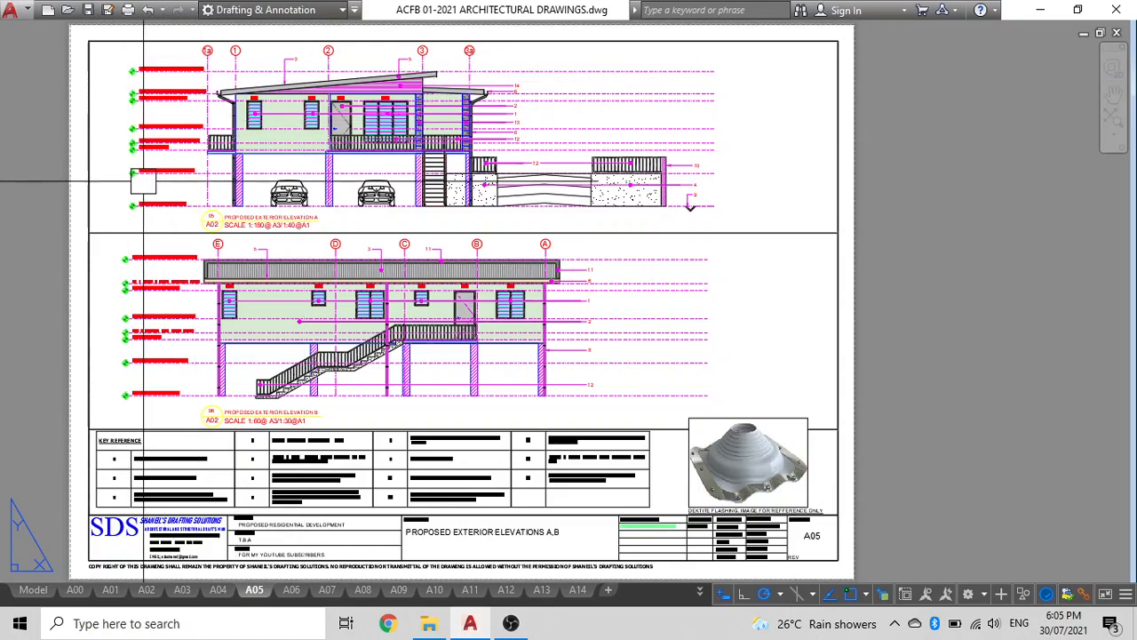
# Review the exterior elevations on sheet A05, then open model space with the full ribbon displayed.
pyautogui.scroll(2, 162, 192)
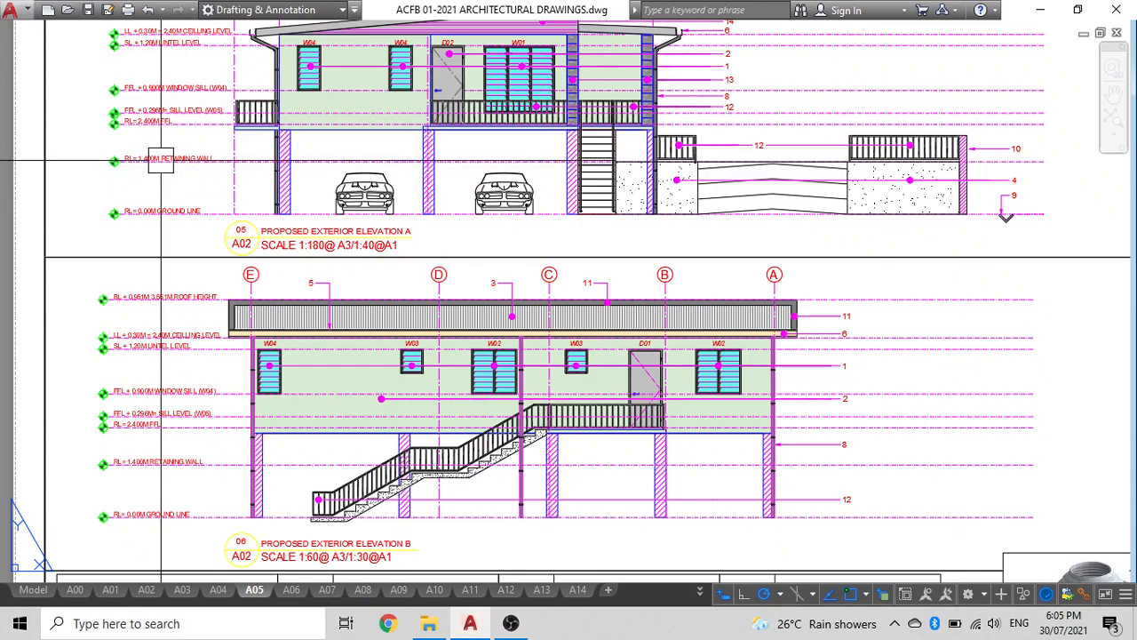
pyautogui.moveTo(161, 161); pyautogui.dragTo(186, 232, button='middle')
pyautogui.scroll(2, 186, 203)
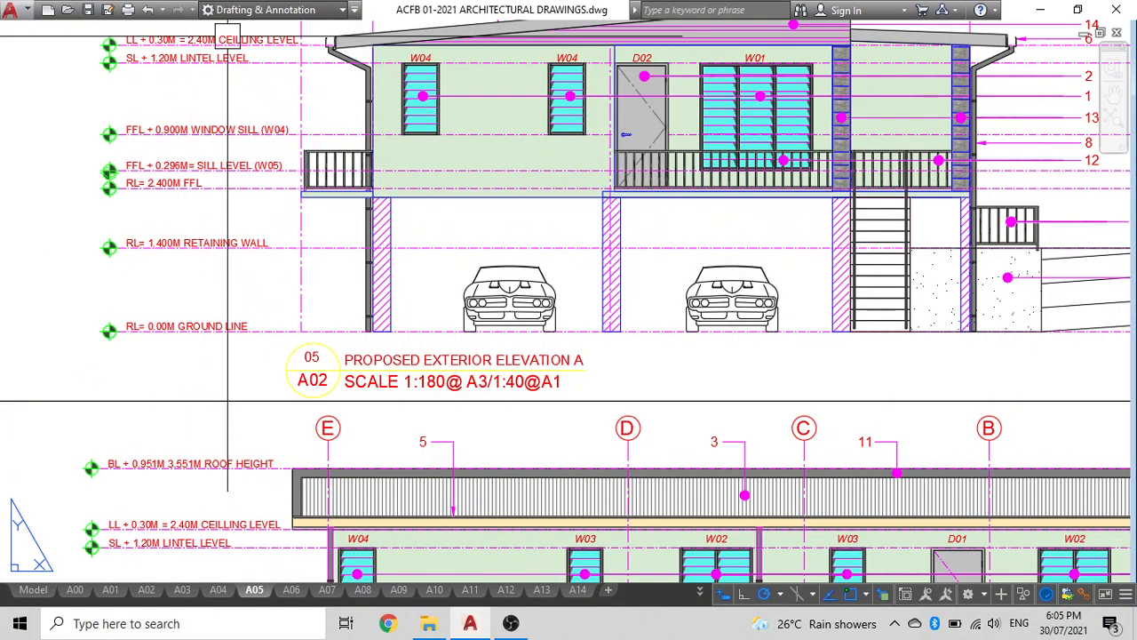
pyautogui.scroll(-2, 177, 69)
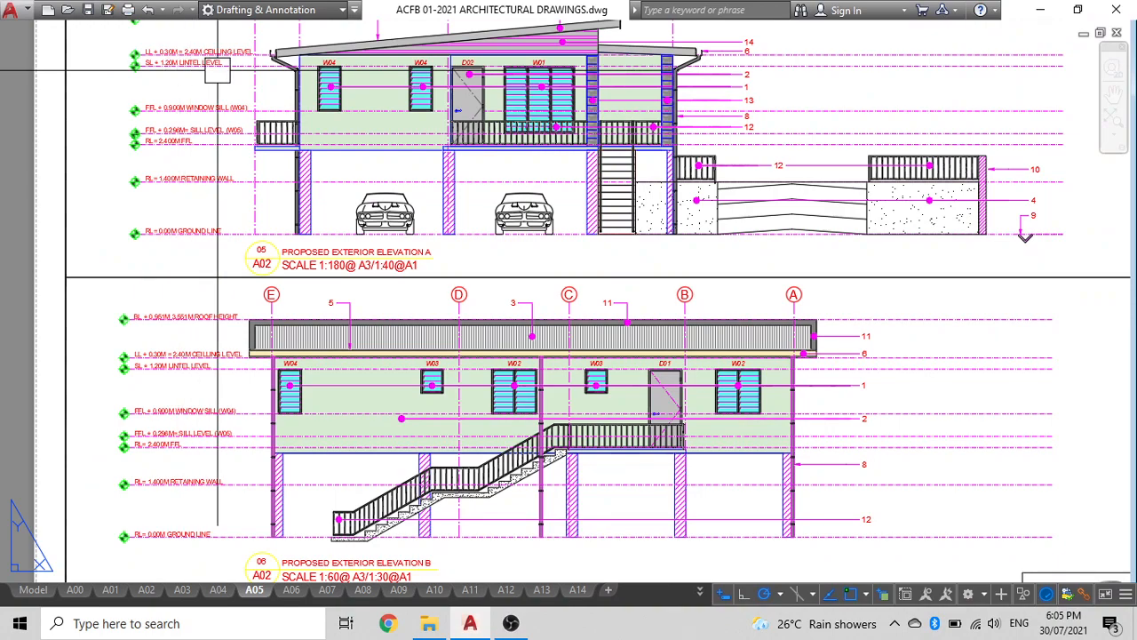
pyautogui.scroll(-2, 591, 184)
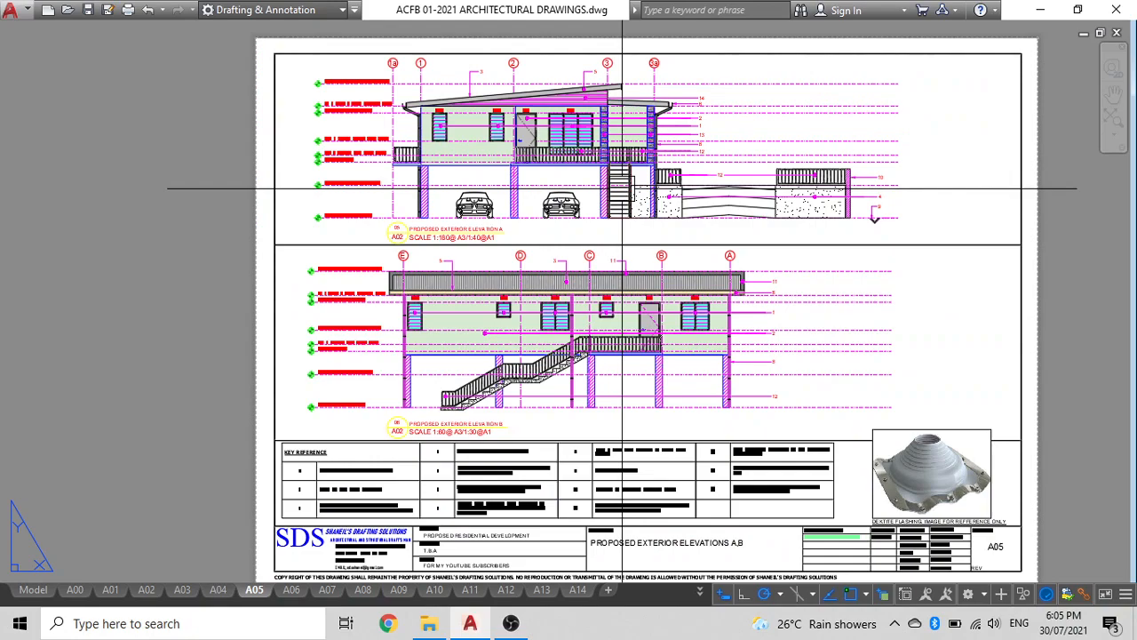
pyautogui.click(34, 590)
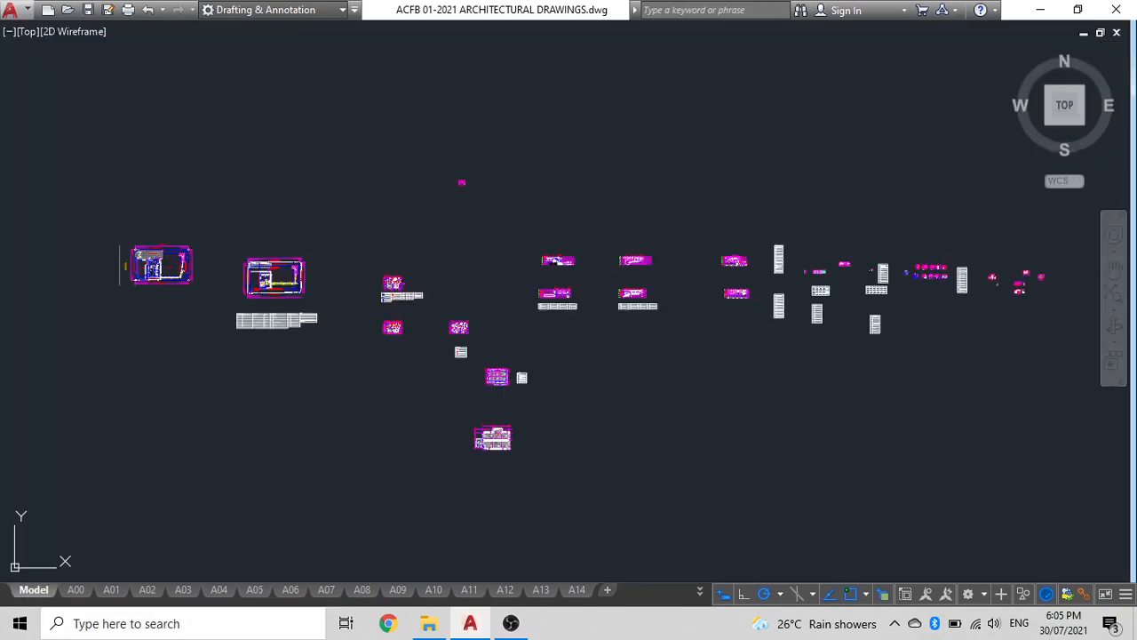
pyautogui.hotkey('ctrl', '0')
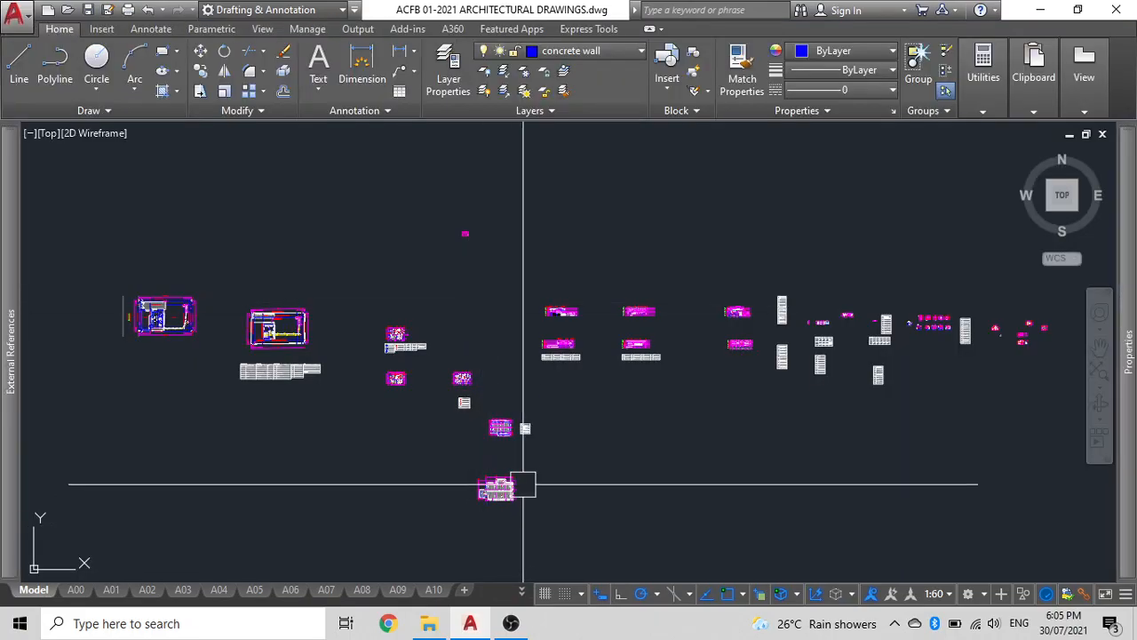
pyautogui.scroll(5, 502, 453)
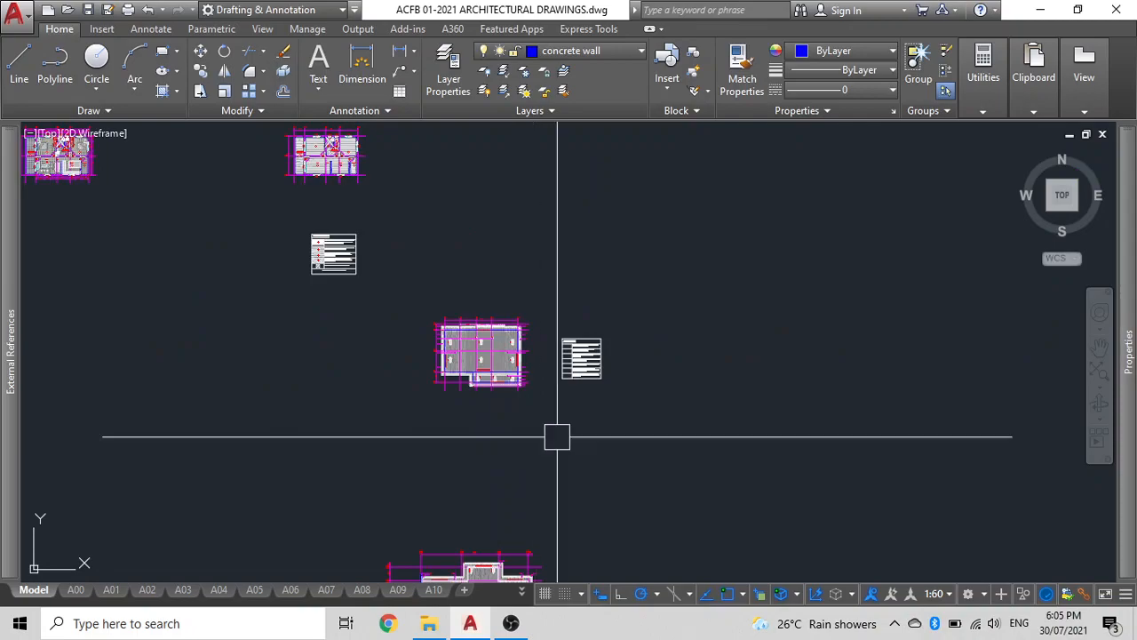
pyautogui.moveTo(363, 266); pyautogui.dragTo(495, 499, button='middle')
pyautogui.click(545, 526)
pyautogui.click(310, 255)
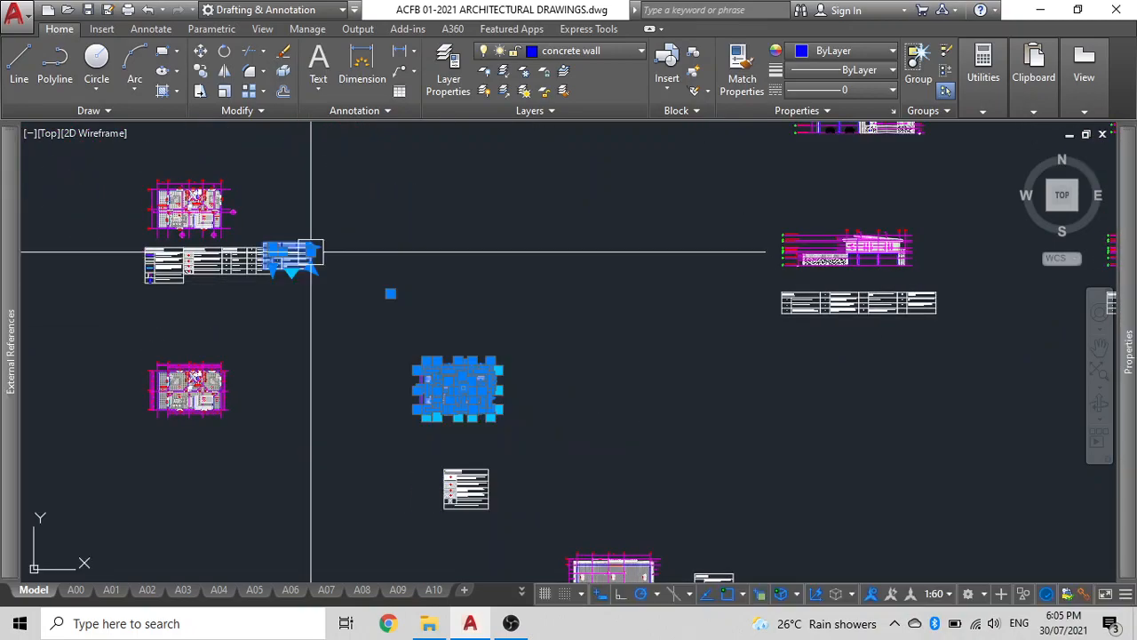
pyautogui.click(537, 429)
pyautogui.click(394, 334)
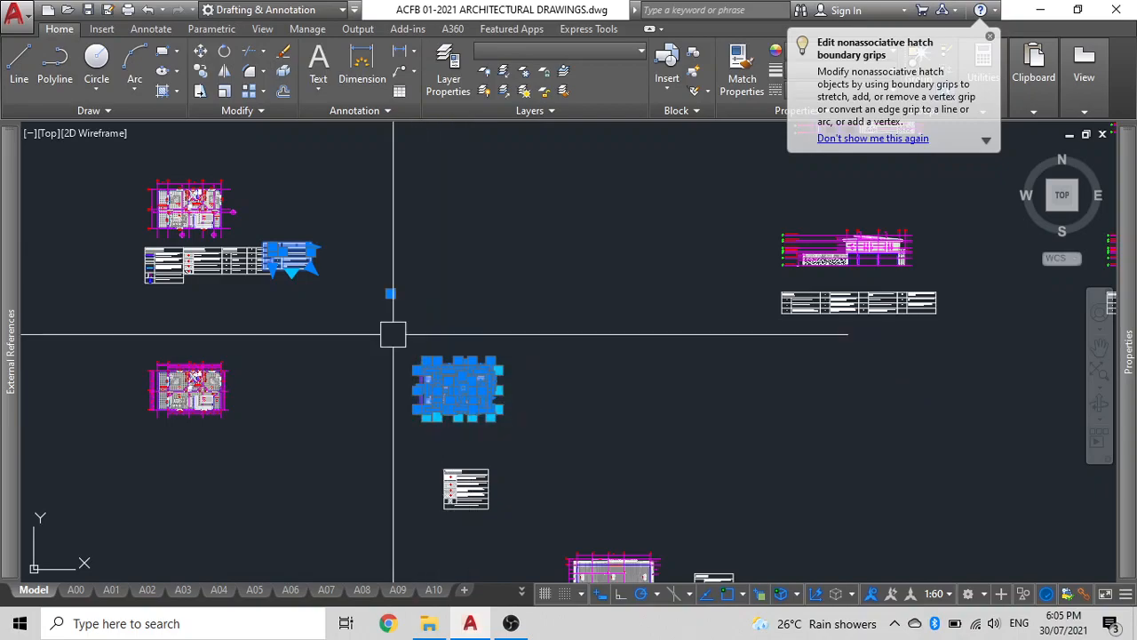
pyautogui.press('Escape')
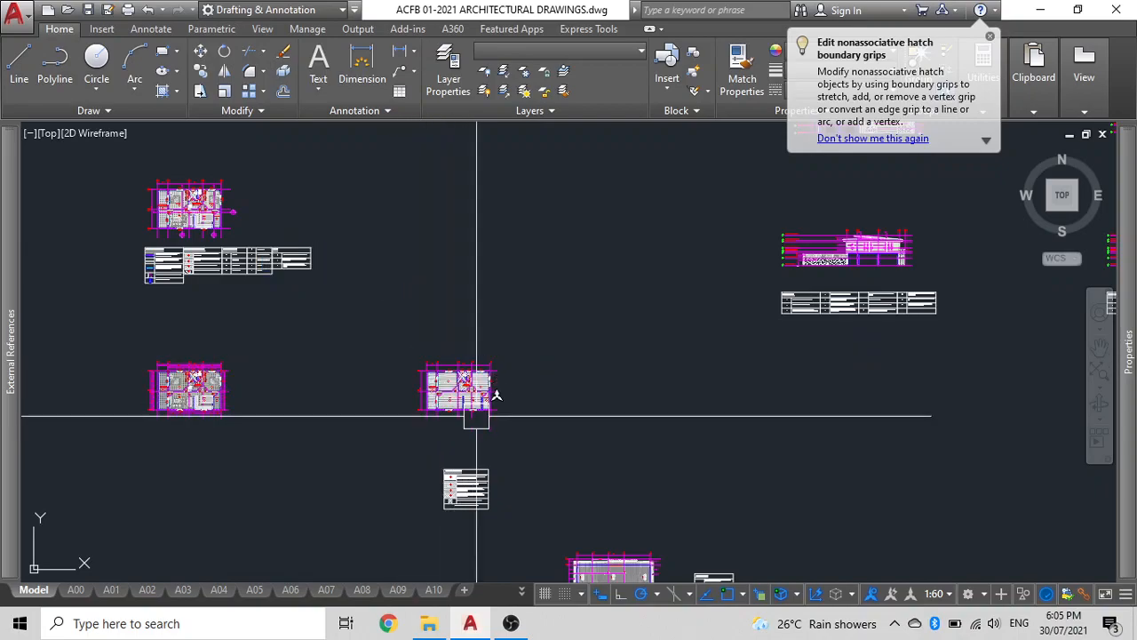
# Move the floor plan upward to a clear area of model space.
pyautogui.click(541, 450)
pyautogui.click(401, 343)
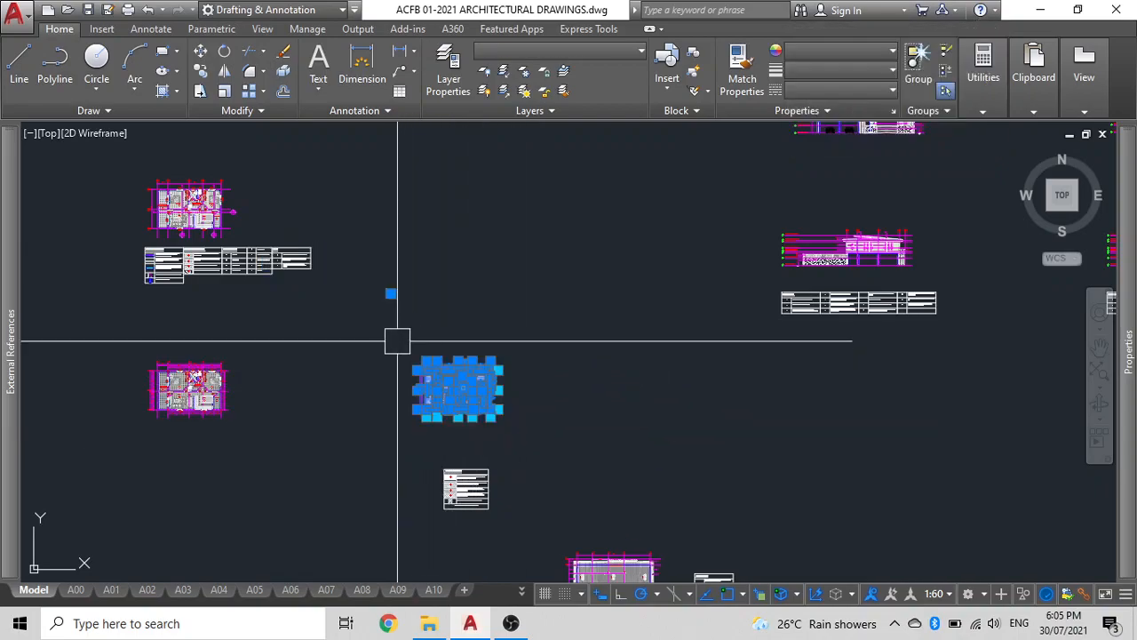
pyautogui.press('Return')
pyautogui.click(398, 424)
pyautogui.moveTo(394, 287); pyautogui.dragTo(376, 604, button='middle')
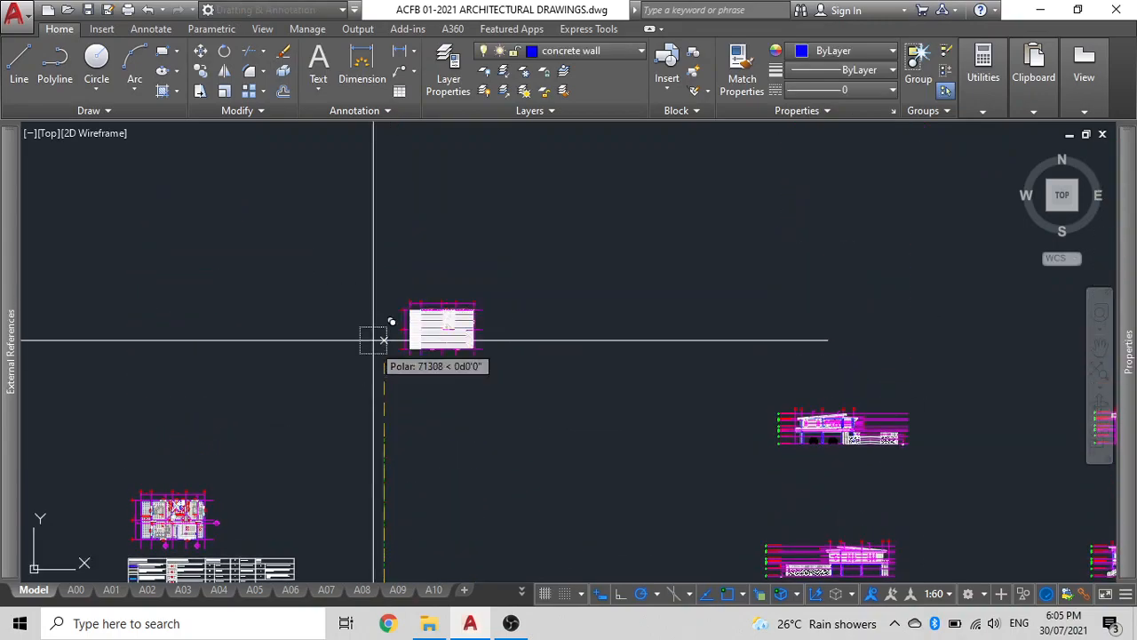
pyautogui.click(373, 262)
pyautogui.press('Escape')
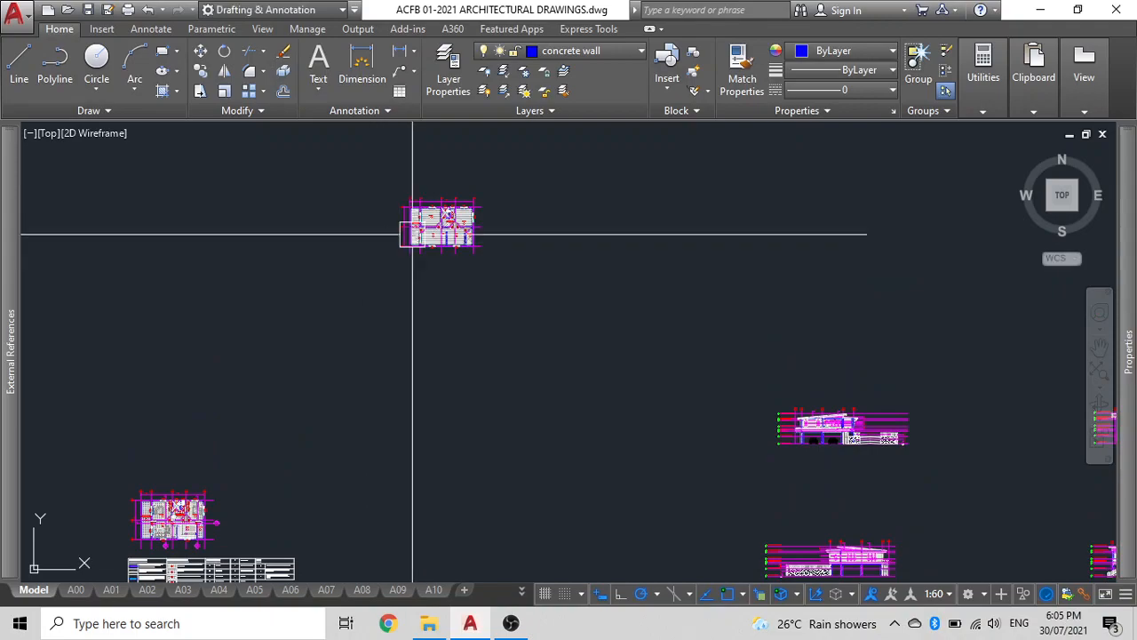
pyautogui.scroll(5, 418, 221)
pyautogui.scroll(-2, 452, 362)
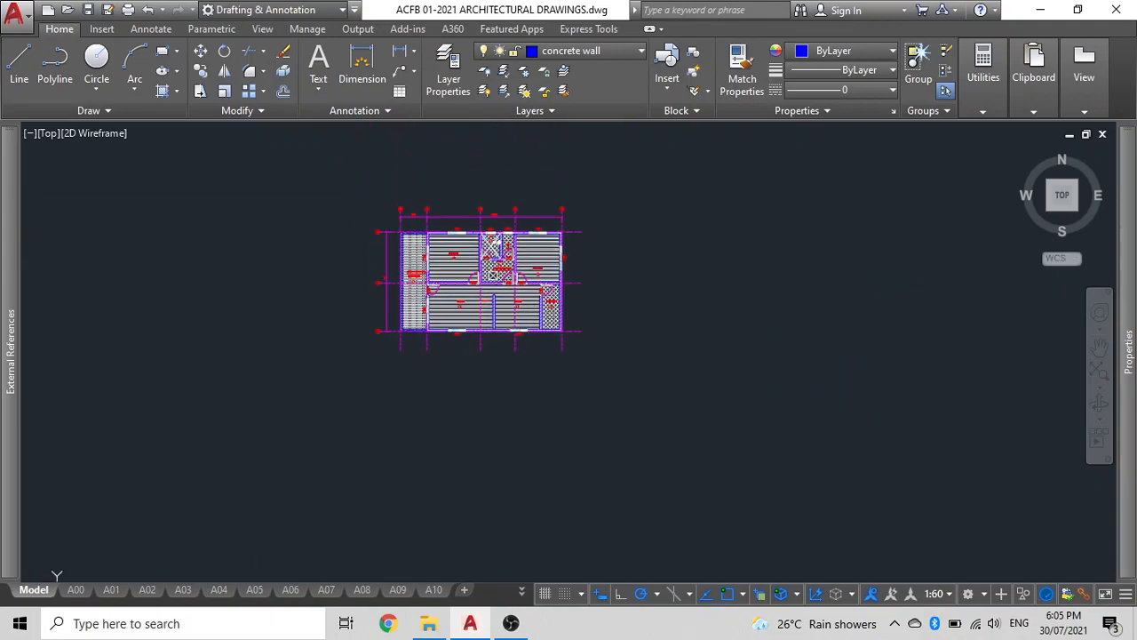
pyautogui.click(639, 380)
pyautogui.click(353, 192)
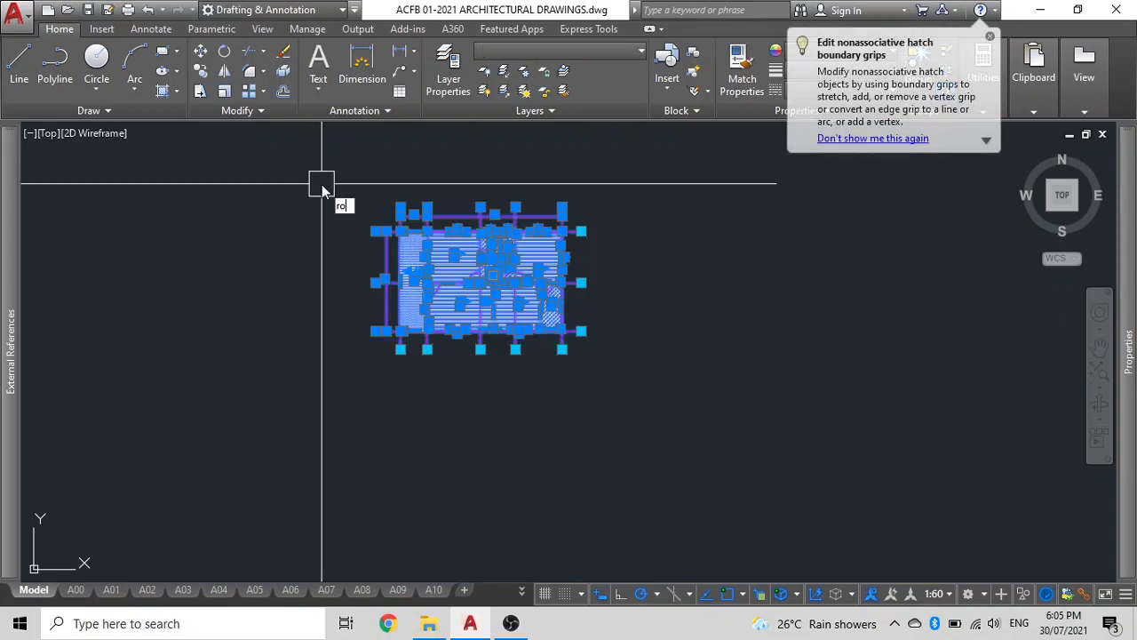
pyautogui.write('ro')
pyautogui.press('Return')
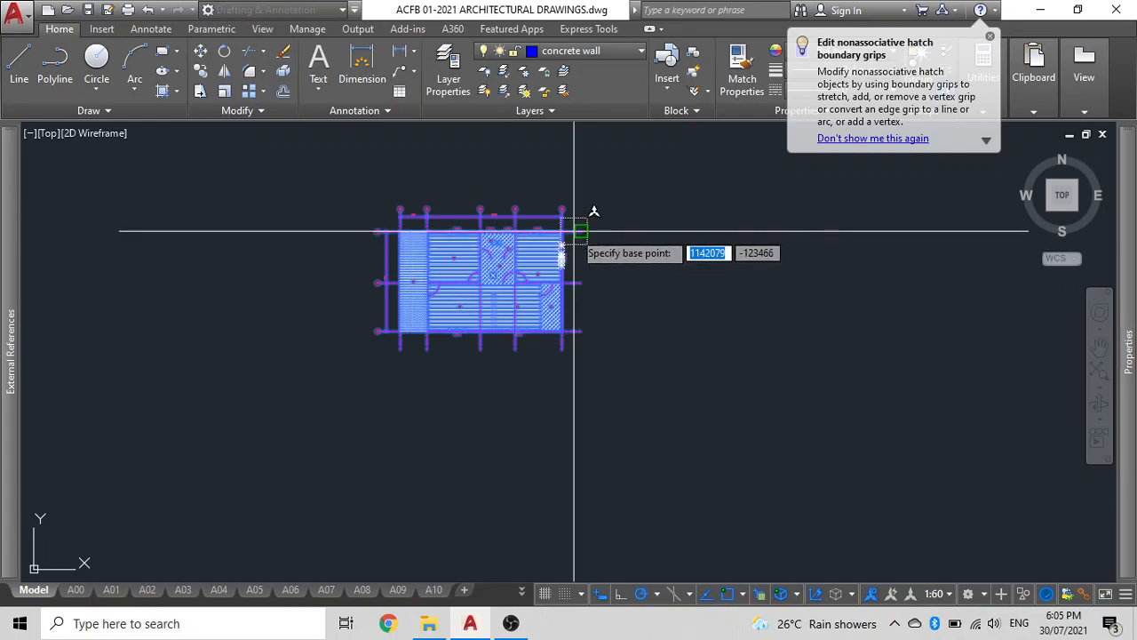
pyautogui.press('Escape')
# Rotate the floor plan into a vertical orientation about its upper-right corner.
pyautogui.click(607, 380)
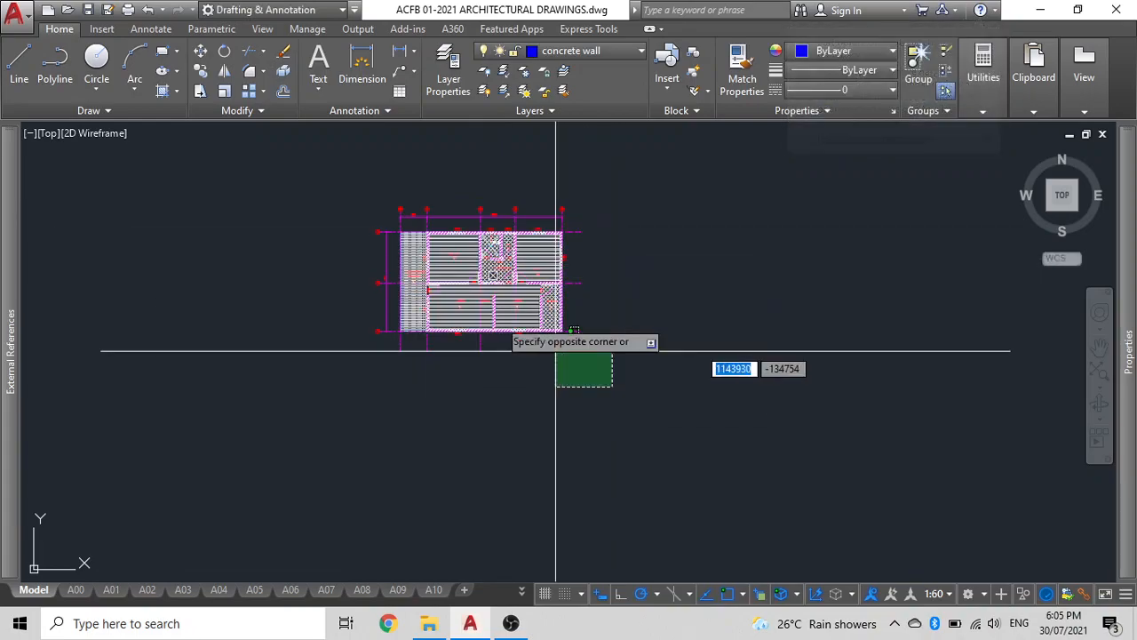
pyautogui.click(216, 139)
pyautogui.write('ro')
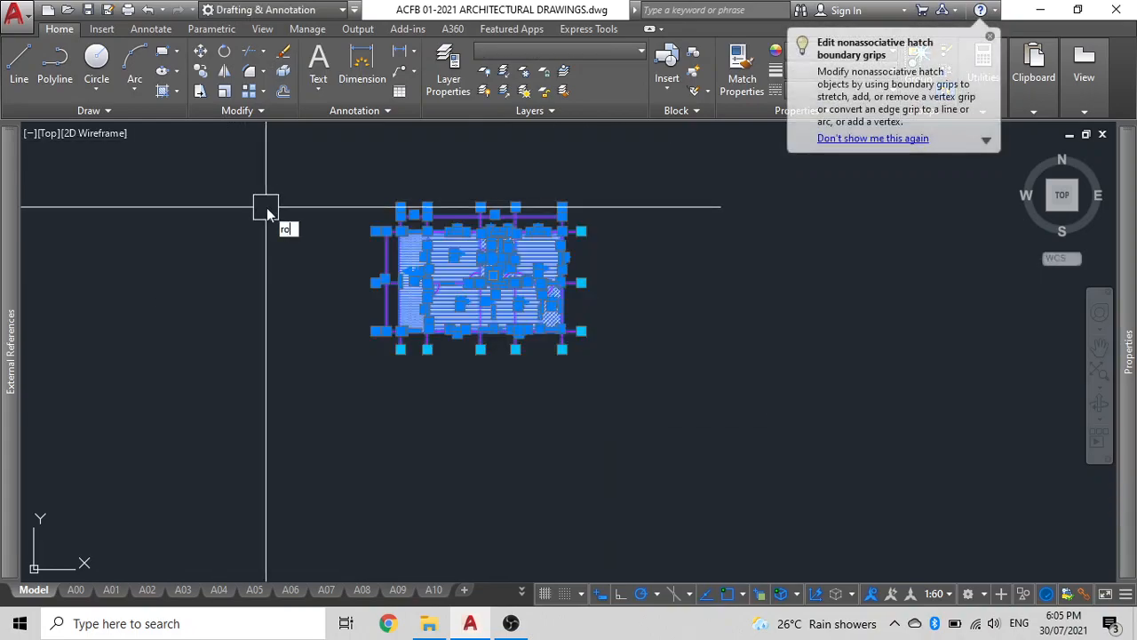
pyautogui.press('Return')
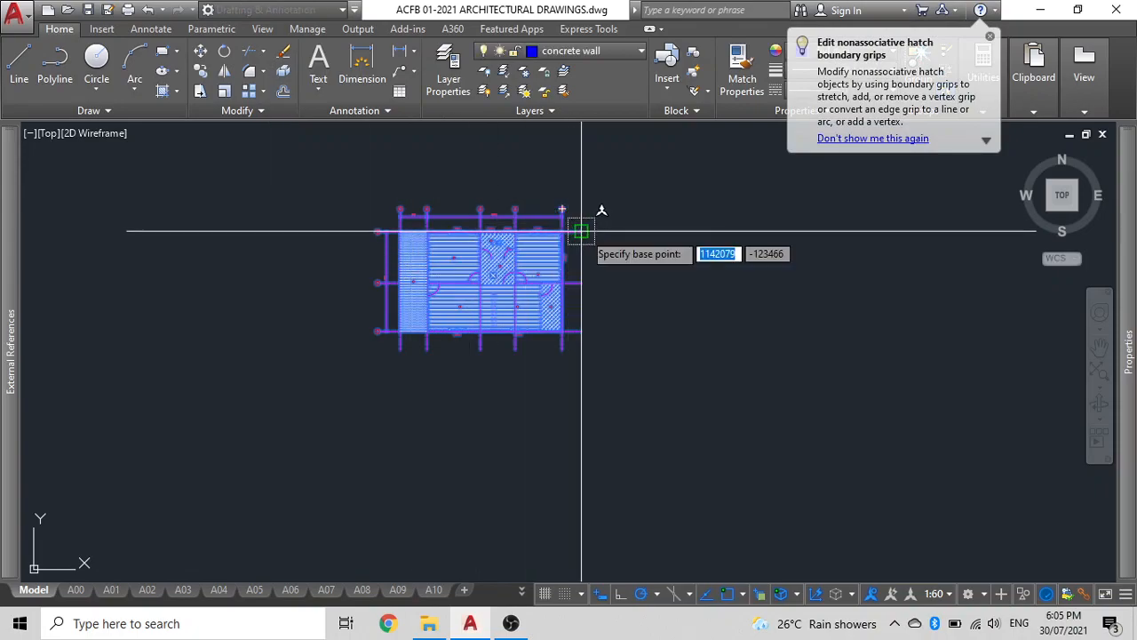
pyautogui.click(582, 231)
pyautogui.click(622, 221)
pyautogui.moveTo(610, 221)
pyautogui.mouseDown(button='middle')
pyautogui.moveTo(525, 343)
pyautogui.moveTo(559, 457)
pyautogui.mouseUp(button='middle')
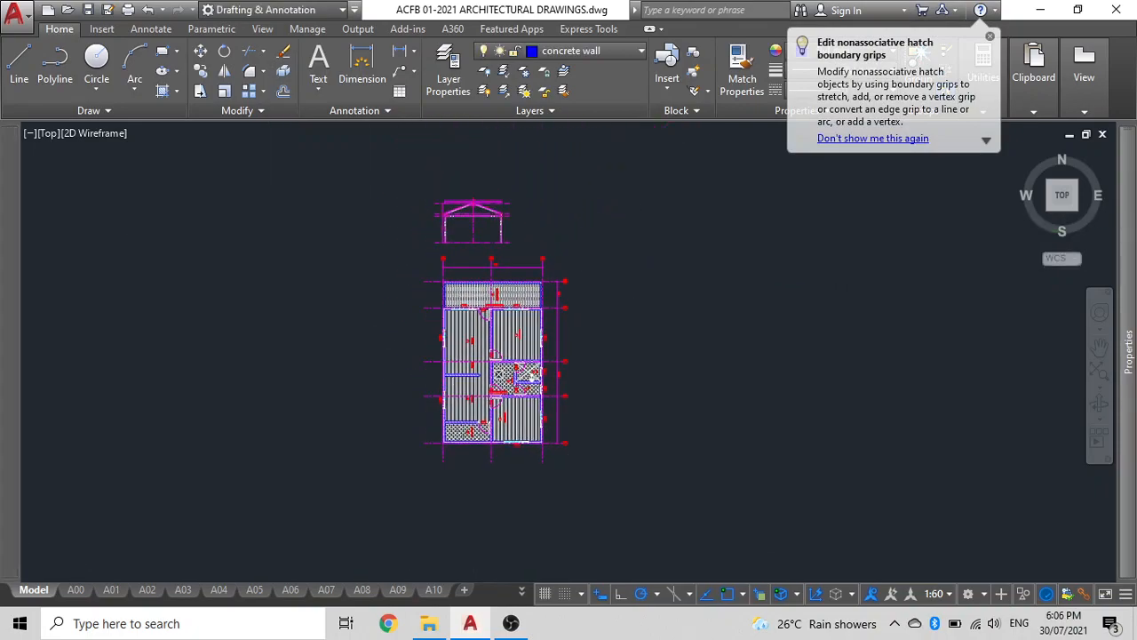
# Move the small roof section above the plan far to the left.
pyautogui.click(610, 254)
pyautogui.click(385, 183)
pyautogui.write('m')
pyautogui.press('Return')
pyautogui.click(779, 208)
pyautogui.click(227, 208)
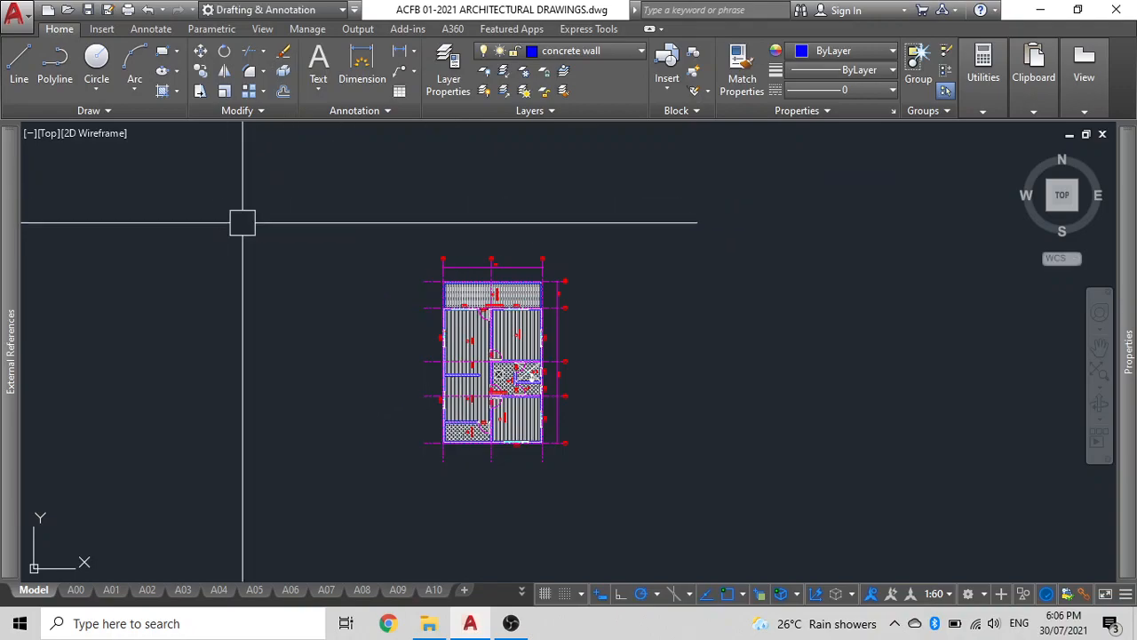
# Zoom into the floor plan and inspect its floor and wall hatch patterns.
pyautogui.scroll(5, 528, 323)
pyautogui.scroll(-2, 474, 299)
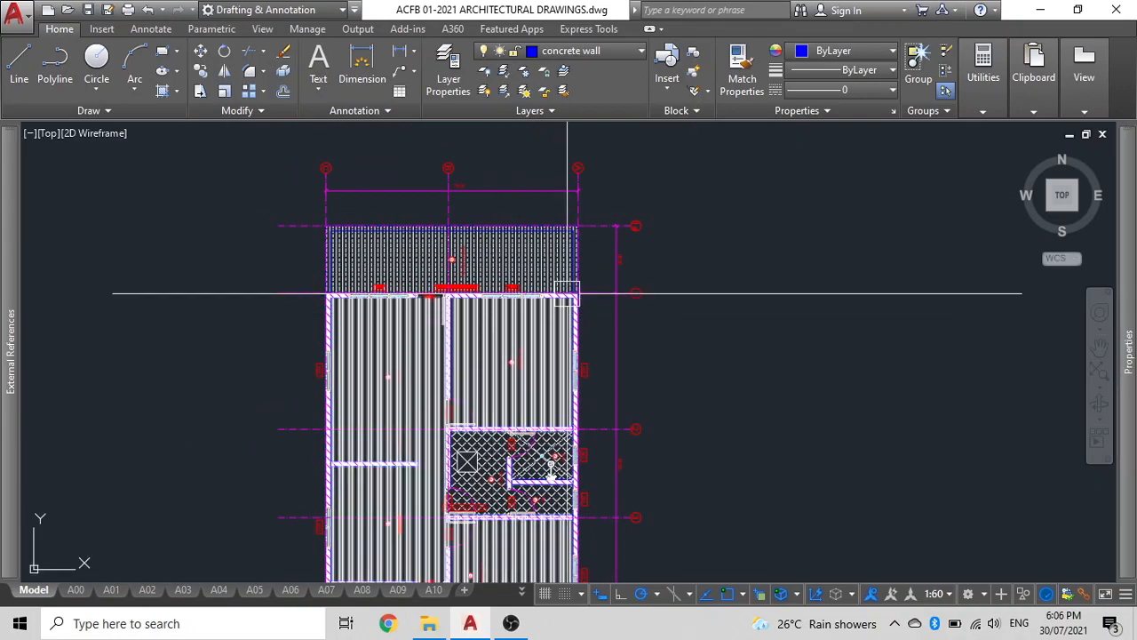
pyautogui.scroll(2, 351, 276)
pyautogui.scroll(-2, 340, 303)
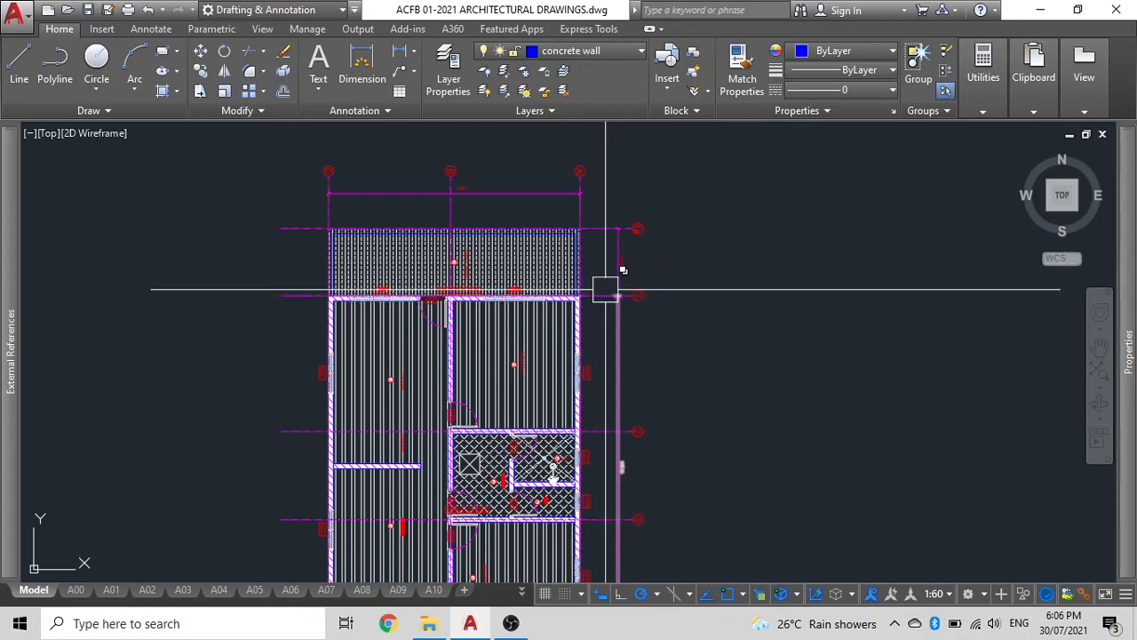
pyautogui.click(396, 256)
pyautogui.click(376, 343)
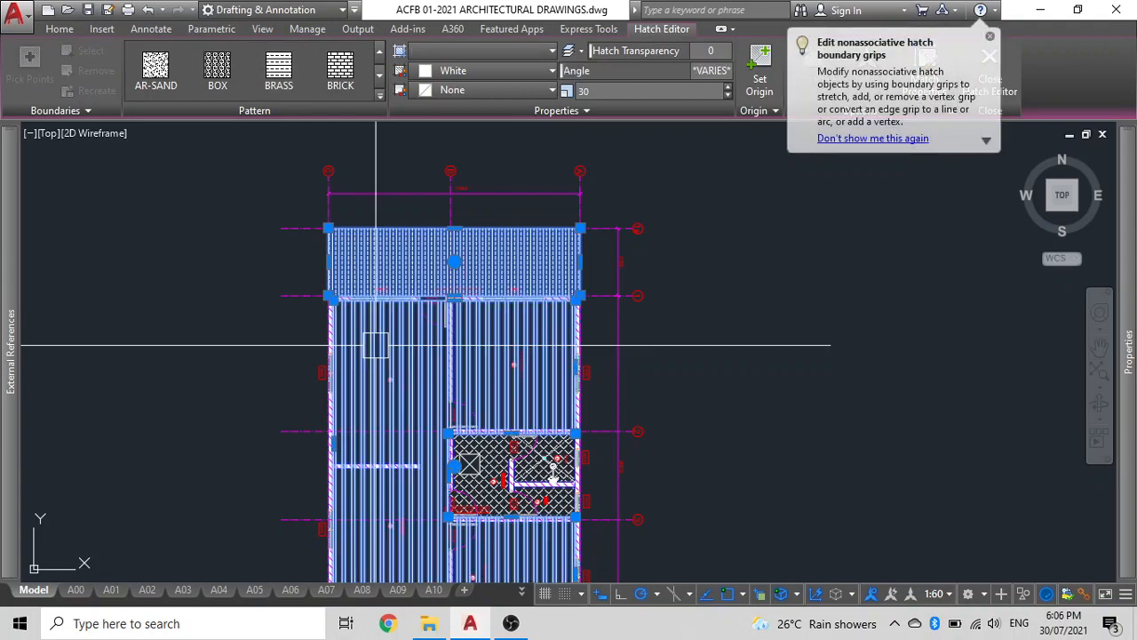
pyautogui.scroll(5, 376, 345)
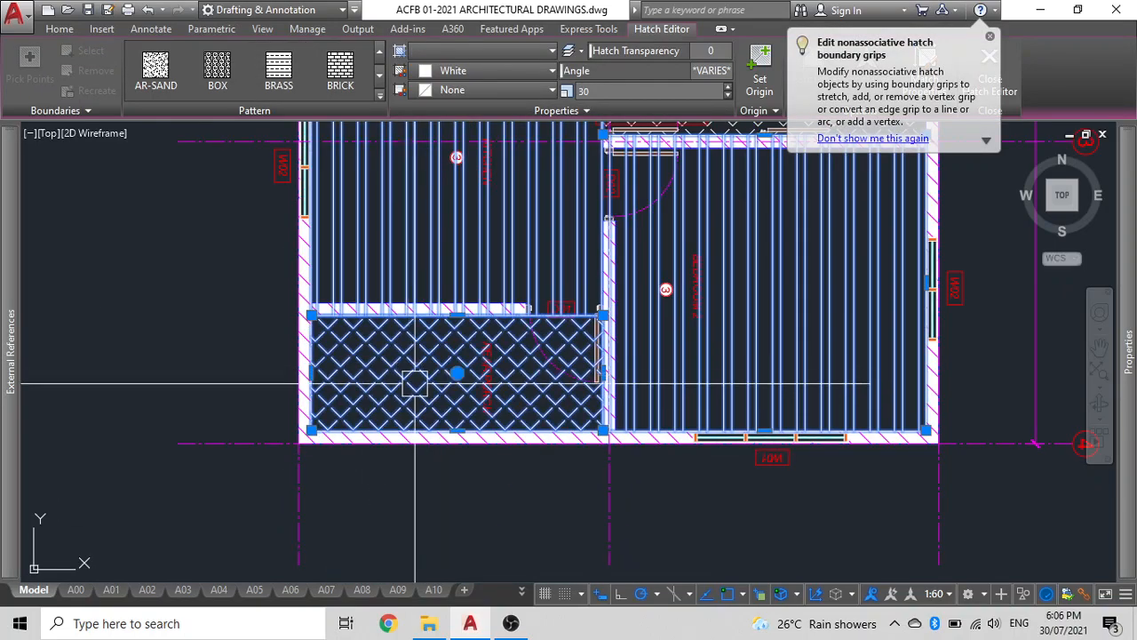
pyautogui.scroll(6, 414, 384)
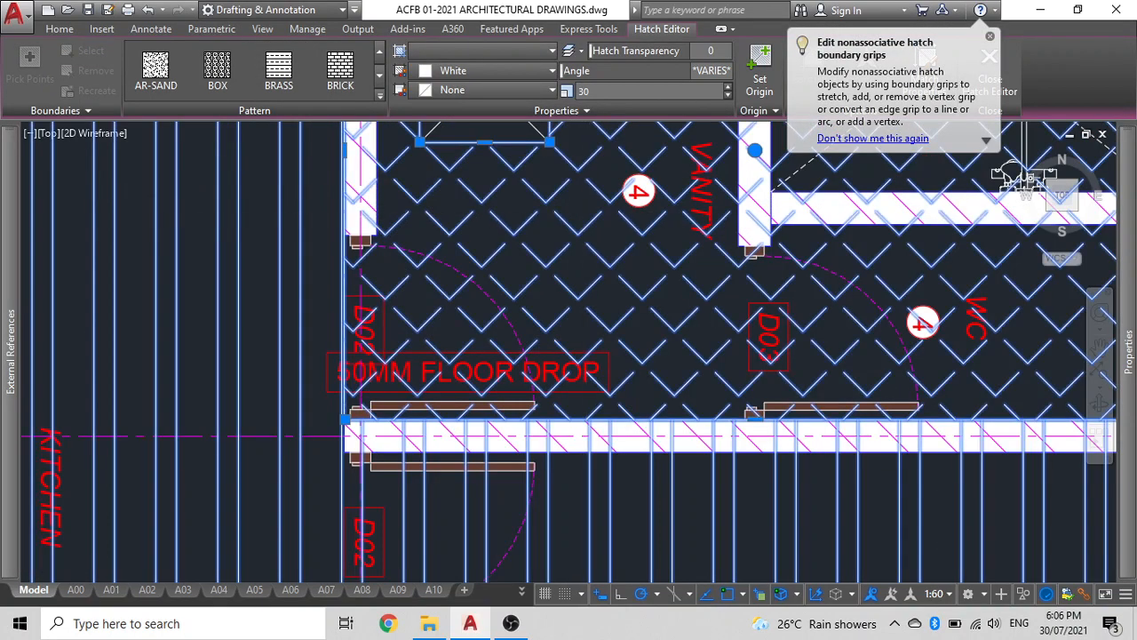
pyautogui.scroll(-3, 416, 307)
pyautogui.scroll(8, 416, 306)
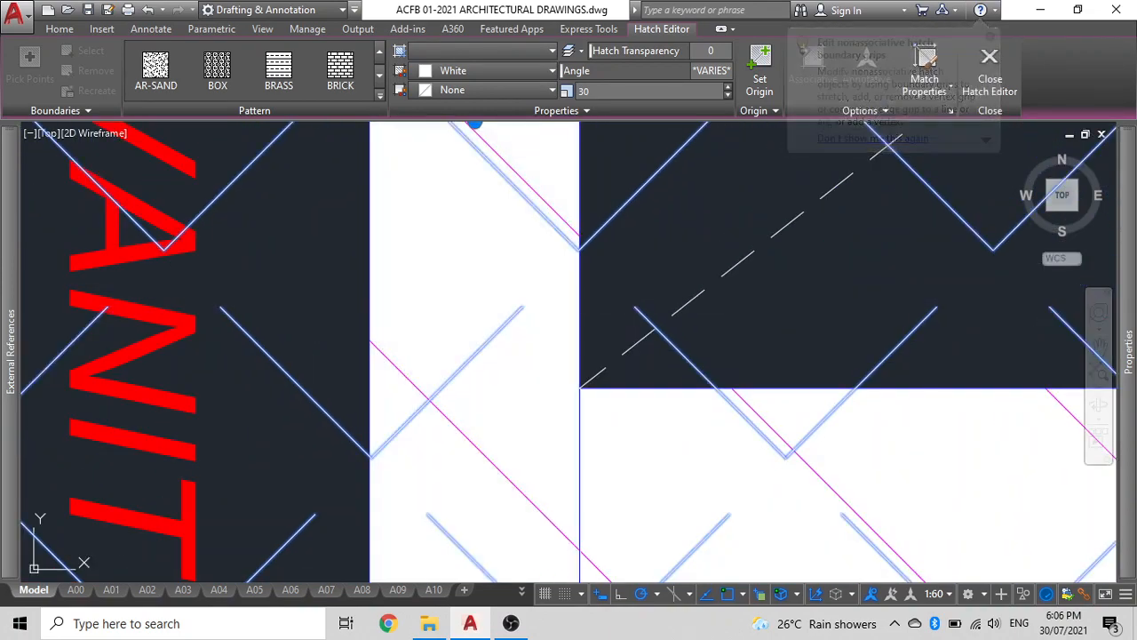
pyautogui.scroll(-2, 537, 398)
pyautogui.click(649, 442)
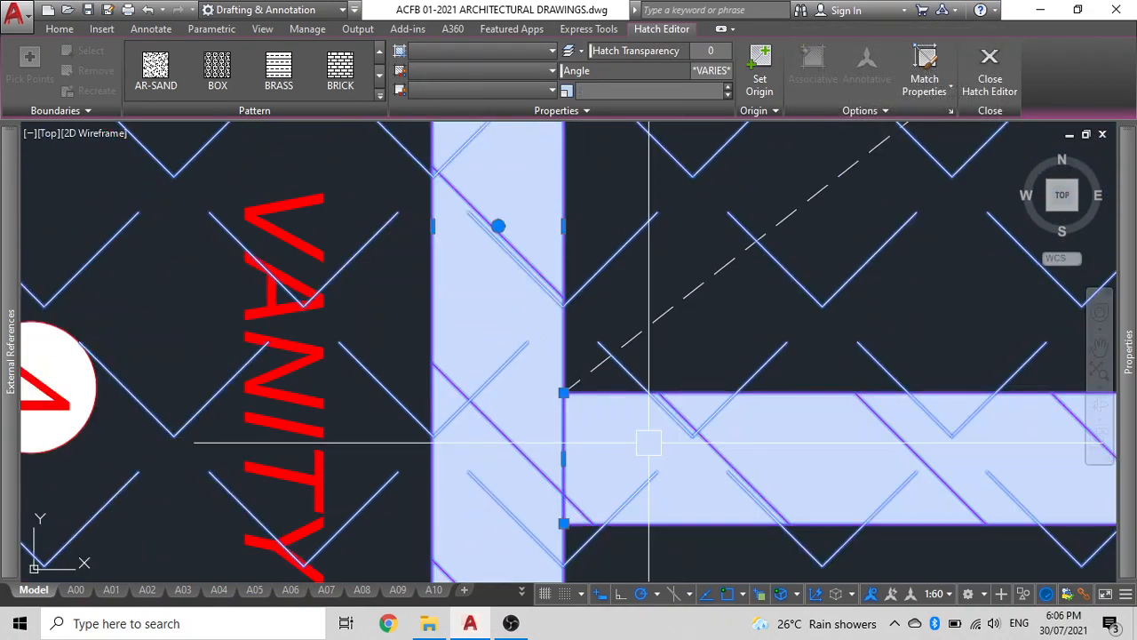
pyautogui.scroll(-5, 649, 442)
pyautogui.scroll(5, 480, 300)
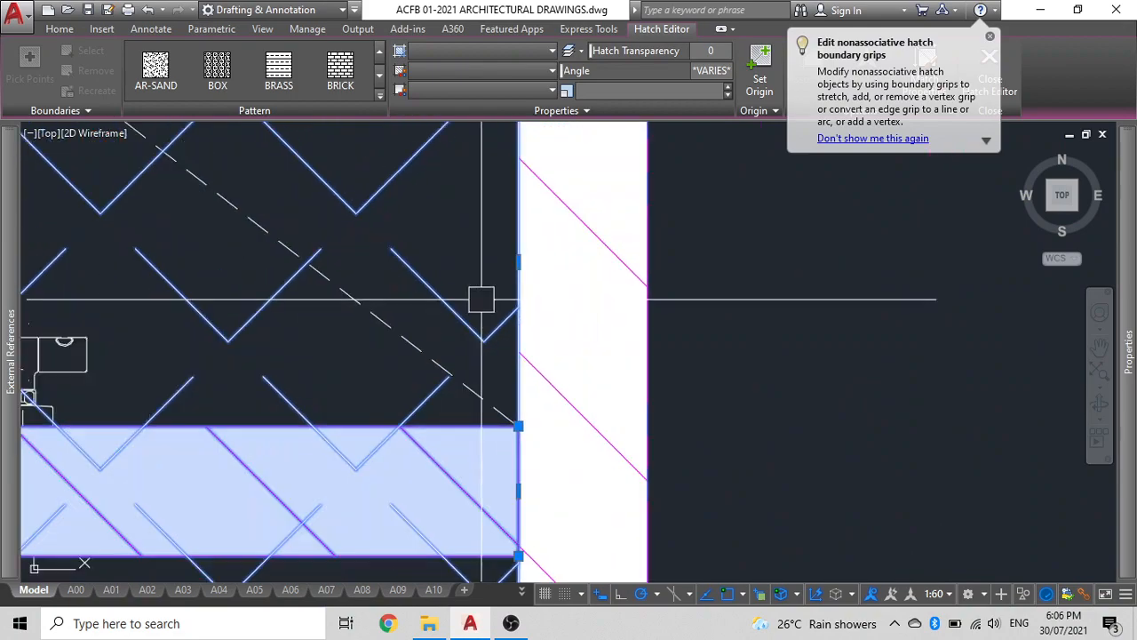
pyautogui.scroll(-5, 424, 299)
pyautogui.scroll(2, 462, 277)
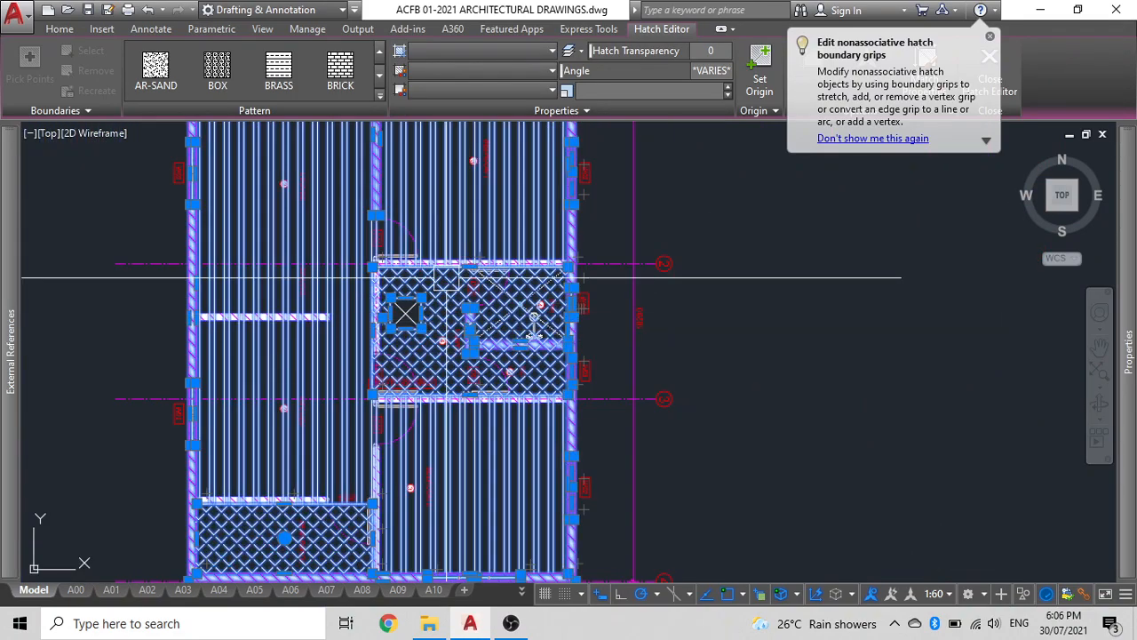
pyautogui.scroll(10, 433, 242)
pyautogui.moveTo(483, 447); pyautogui.dragTo(542, 249, button='middle')
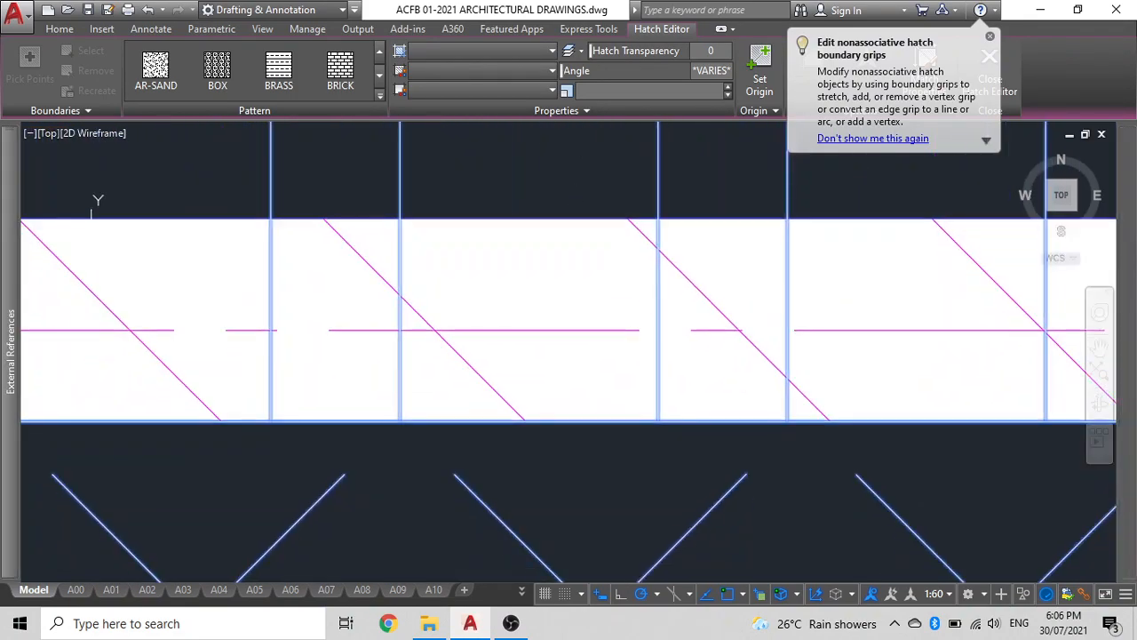
pyautogui.scroll(-7, 543, 248)
pyautogui.press('Escape')
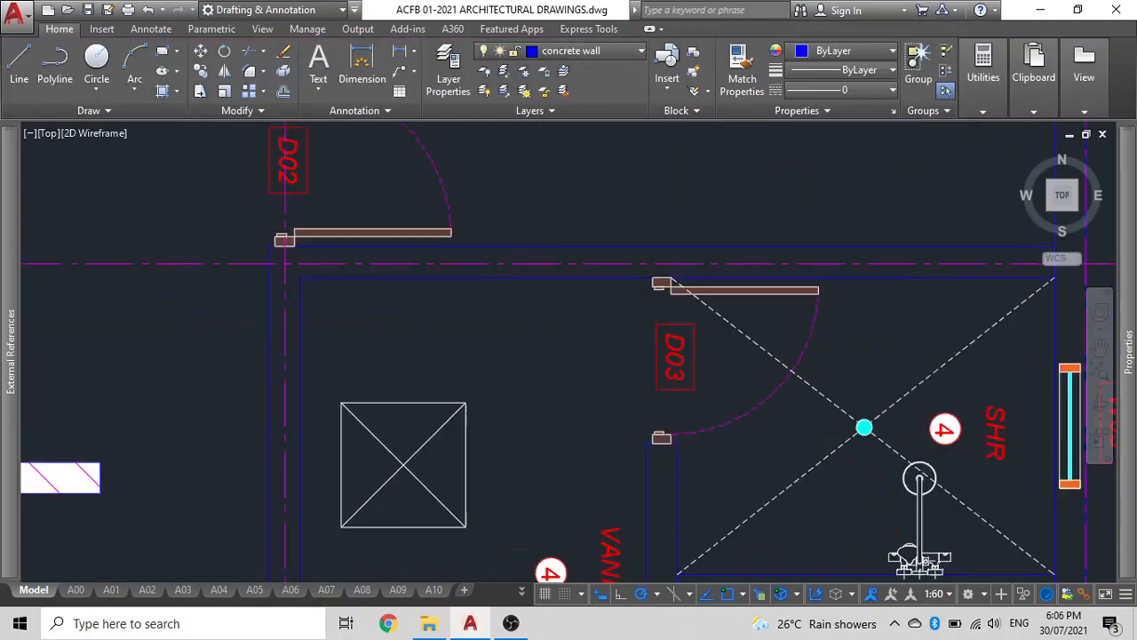
# Delete the ANSI31 diagonal wall hatch from the floor plan.
pyautogui.scroll(8, 325, 289)
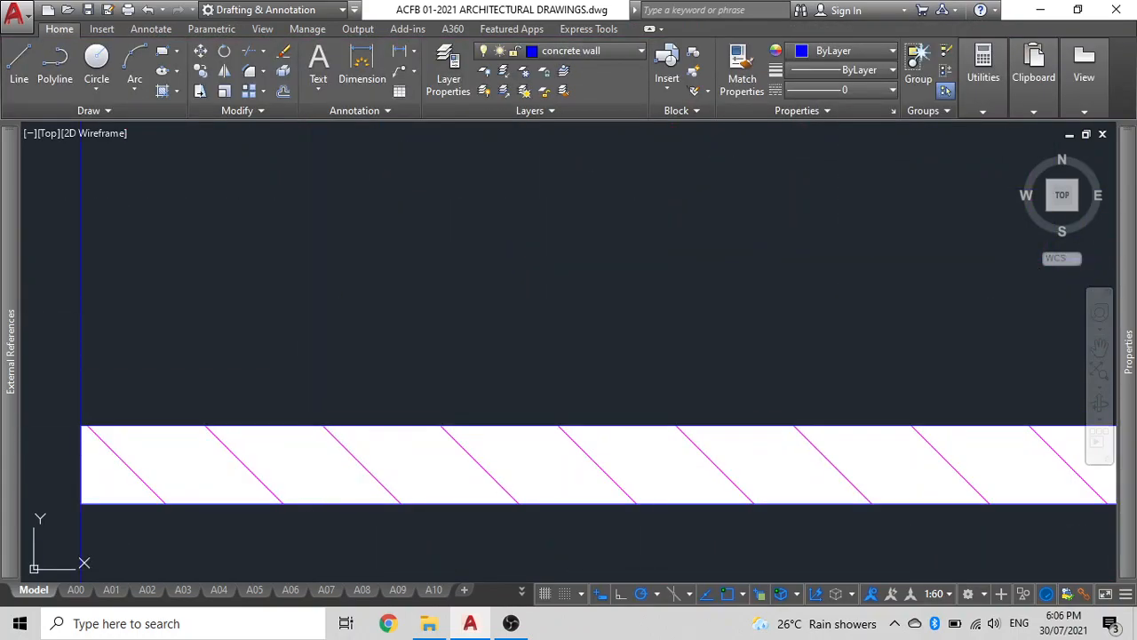
pyautogui.click(316, 461)
pyautogui.scroll(-7, 315, 461)
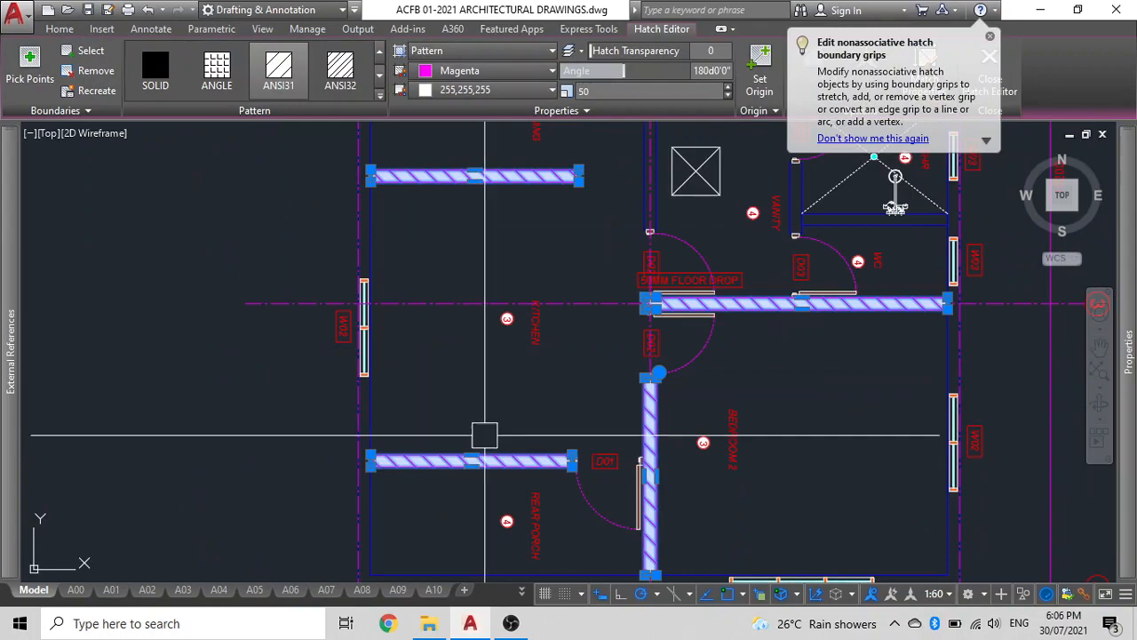
pyautogui.press('Delete')
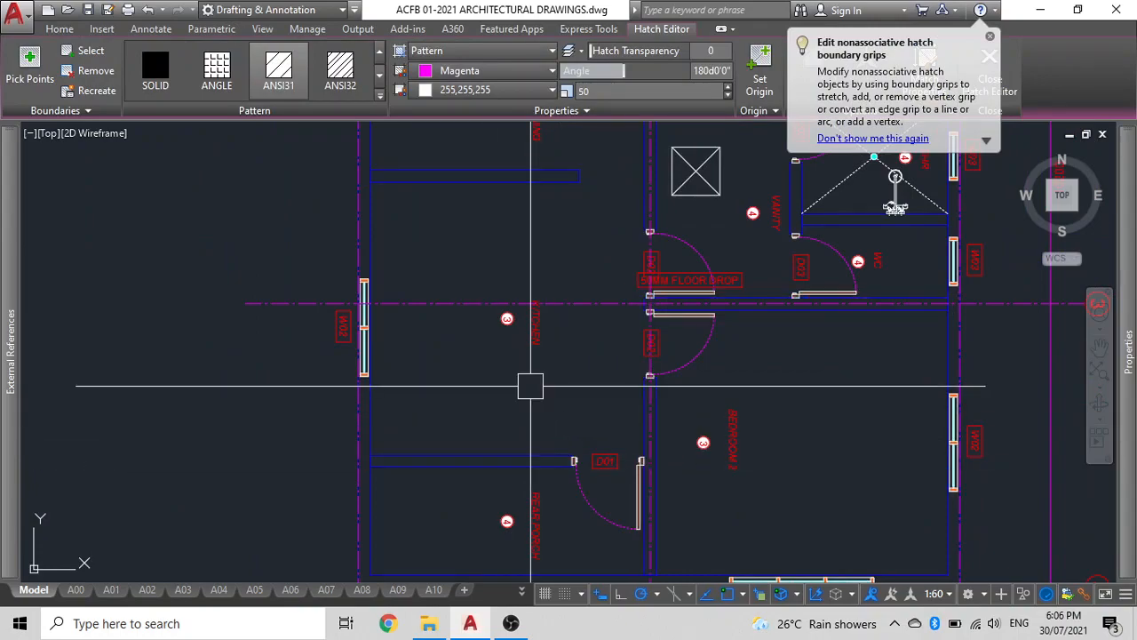
# Draw a vertical construction line through the floor plan's upper-left wall corner.
pyautogui.moveTo(773, 214); pyautogui.dragTo(643, 377, button='middle')
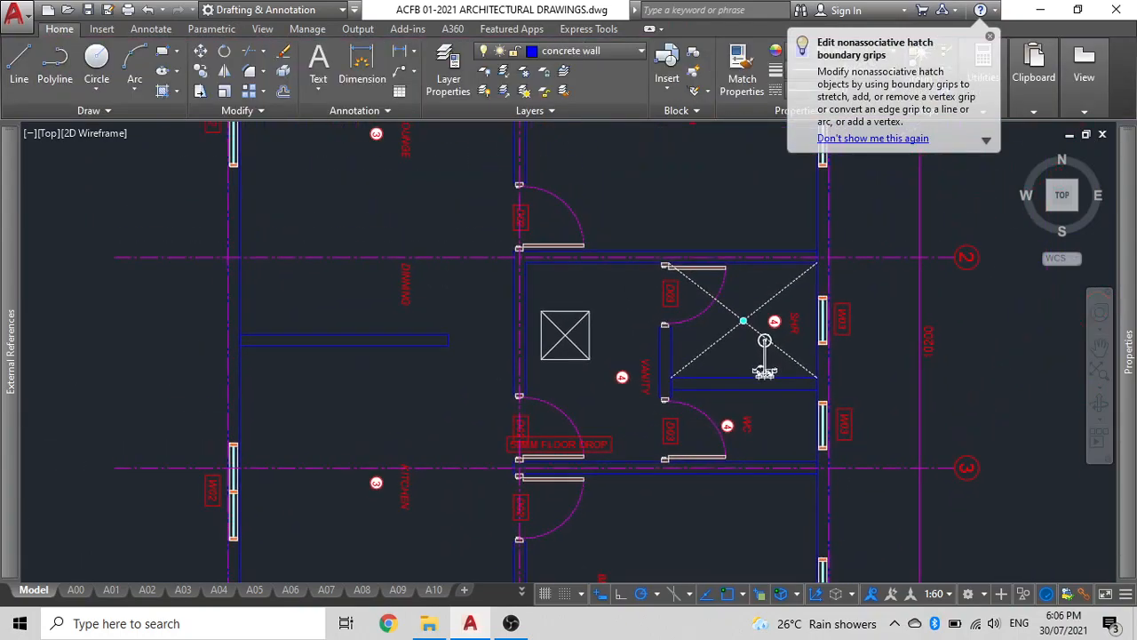
pyautogui.click(990, 37)
pyautogui.scroll(-6, 713, 175)
pyautogui.moveTo(690, 178); pyautogui.dragTo(644, 269, button='middle')
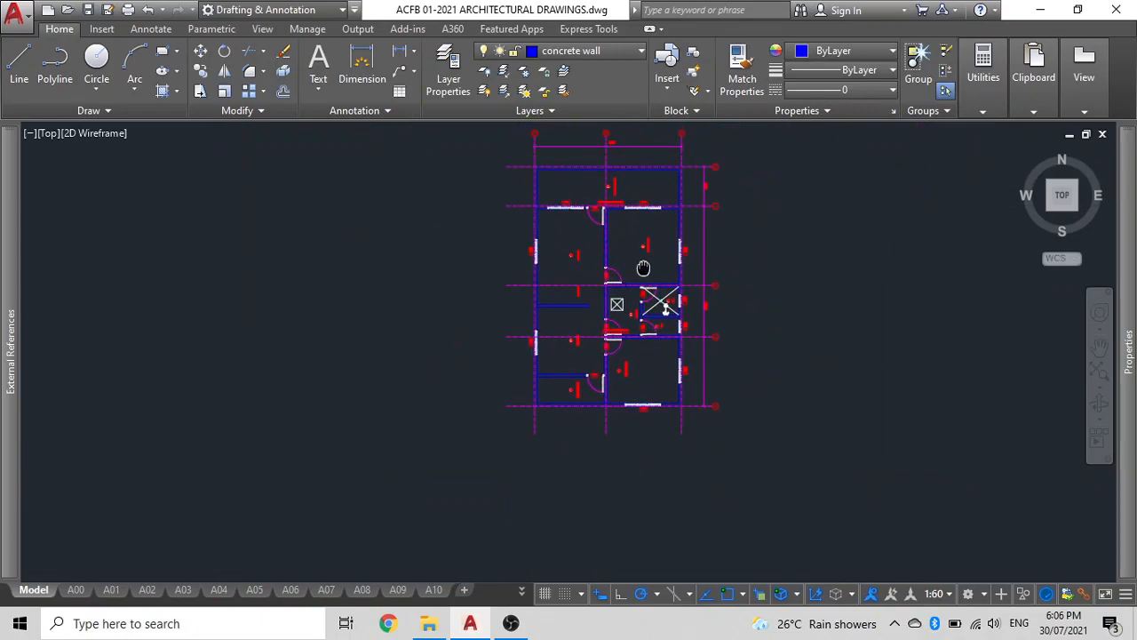
pyautogui.moveTo(629, 229); pyautogui.dragTo(588, 331, button='middle')
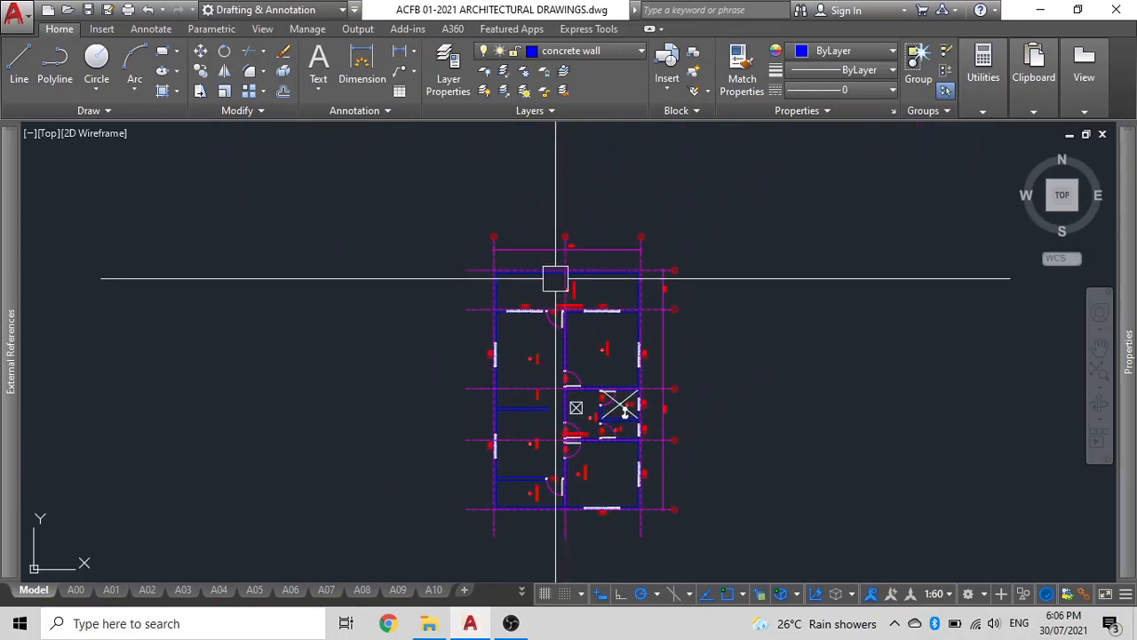
pyautogui.scroll(3, 502, 253)
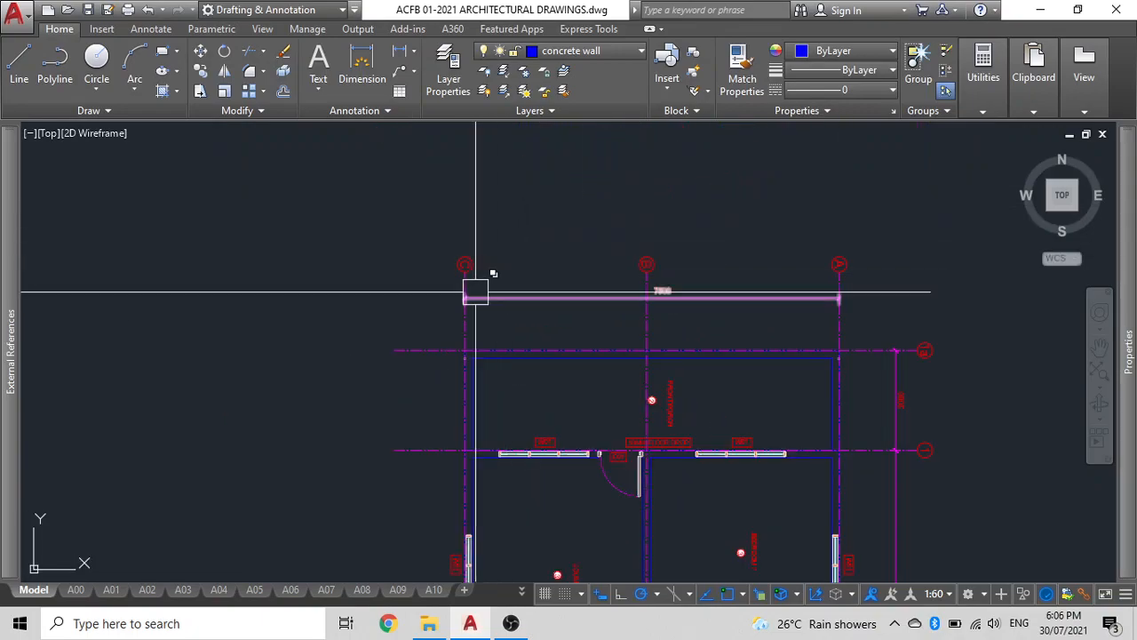
pyautogui.write('l')
pyautogui.press('Return')
pyautogui.click(463, 344)
pyautogui.click(454, 185)
pyautogui.press('Escape')
# Copy the vertical construction line to the plan's upper-right corner and to a point left of the plan.
pyautogui.click(458, 181)
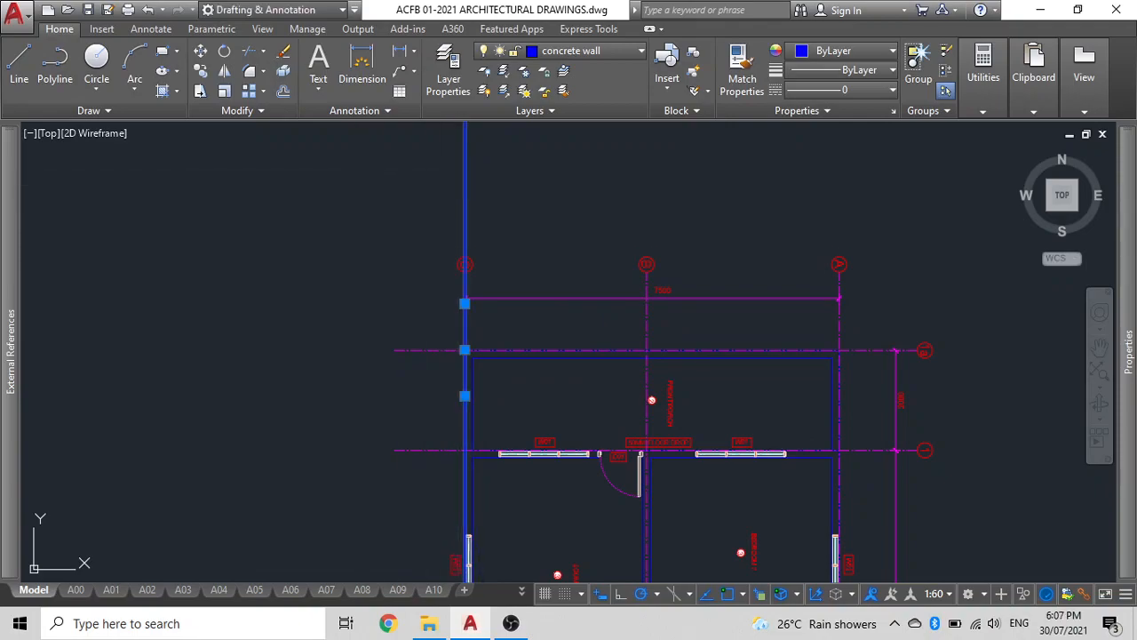
pyautogui.write('co')
pyautogui.press('Return')
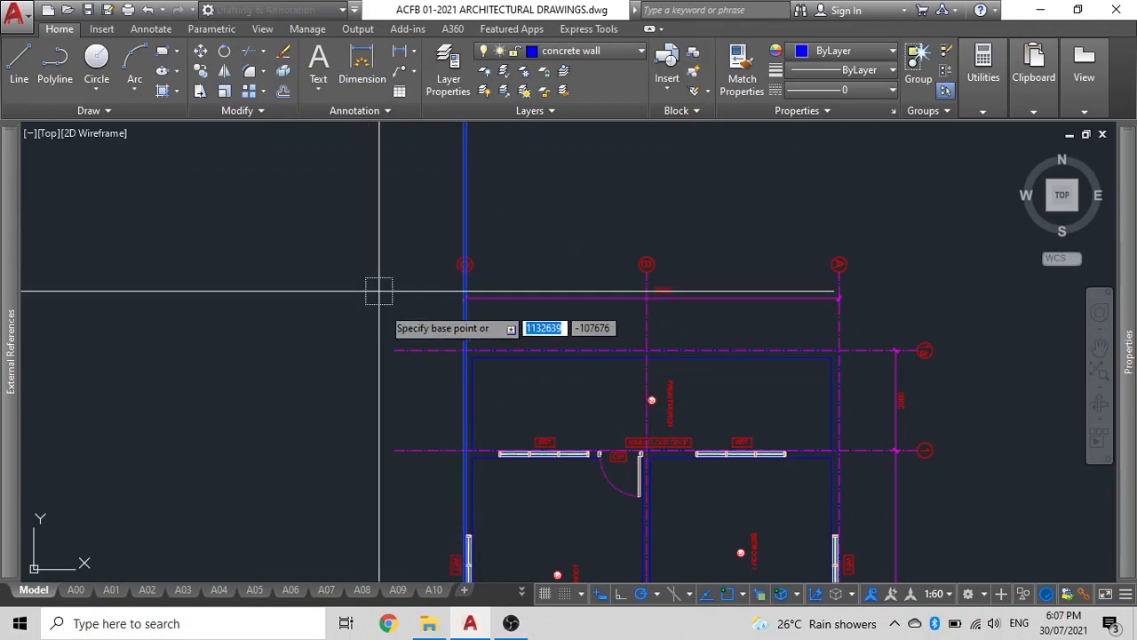
pyautogui.click(465, 351)
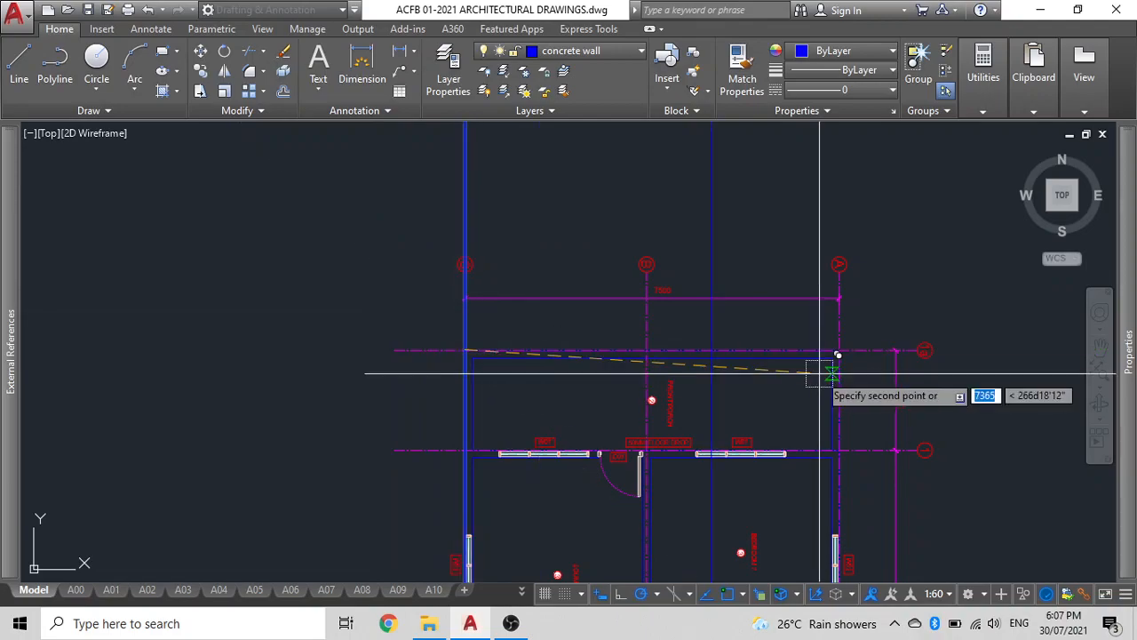
pyautogui.scroll(-3, 332, 267)
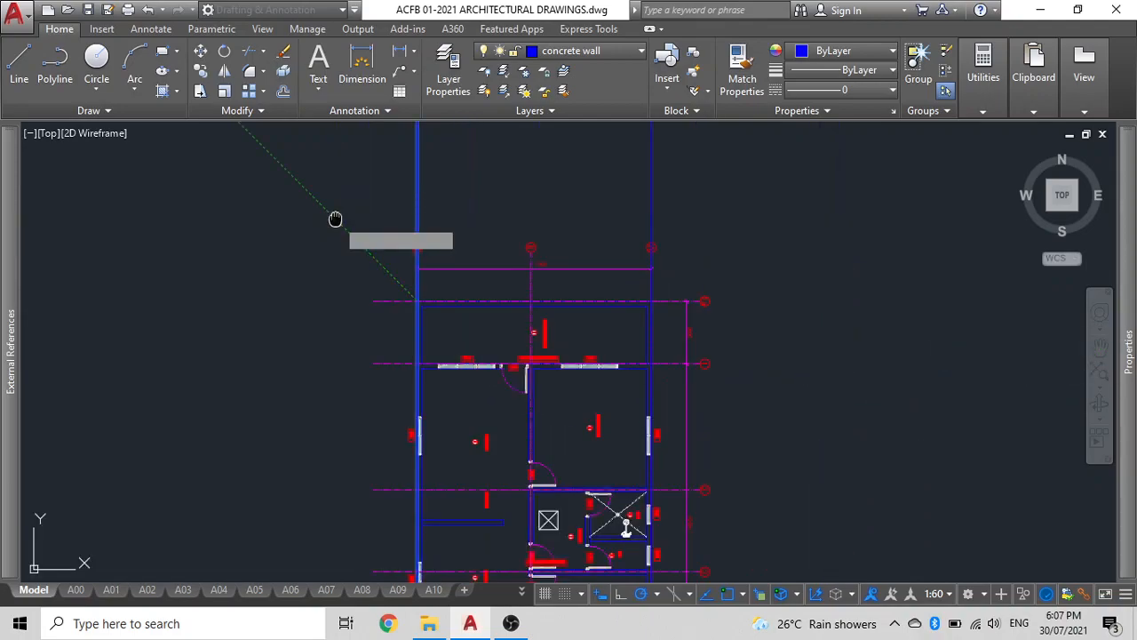
pyautogui.moveTo(332, 219); pyautogui.dragTo(390, 330, button='middle')
pyautogui.click(390, 307)
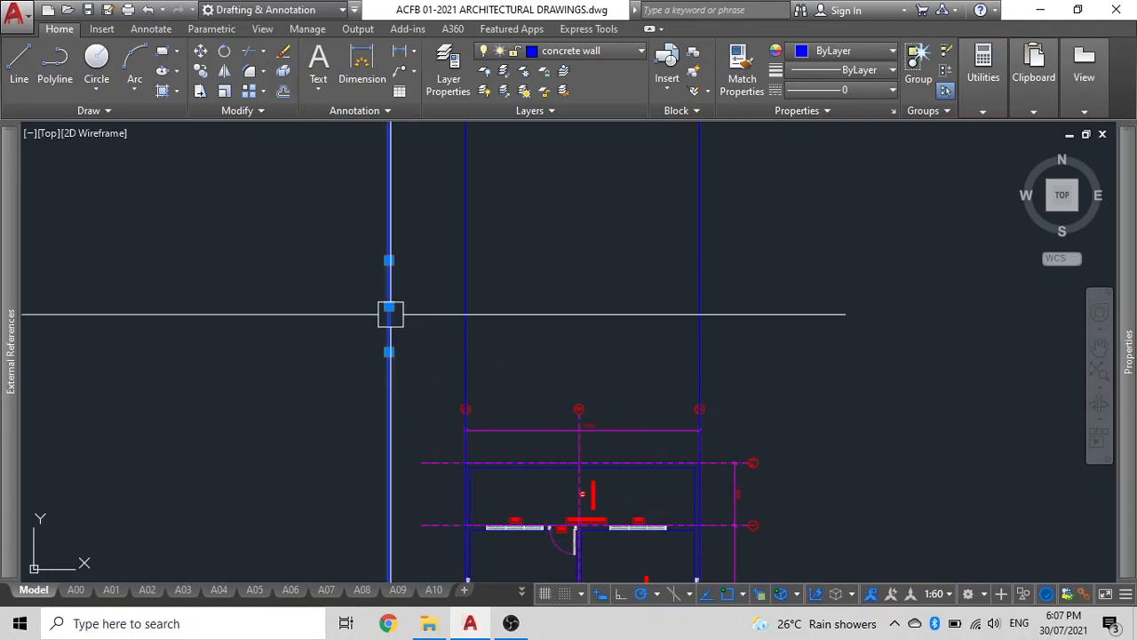
# Rotate the leftmost copied construction line about its picked point until it lies horizontal above the plan.
pyautogui.write('ro')
pyautogui.press('Return')
pyautogui.click(390, 307)
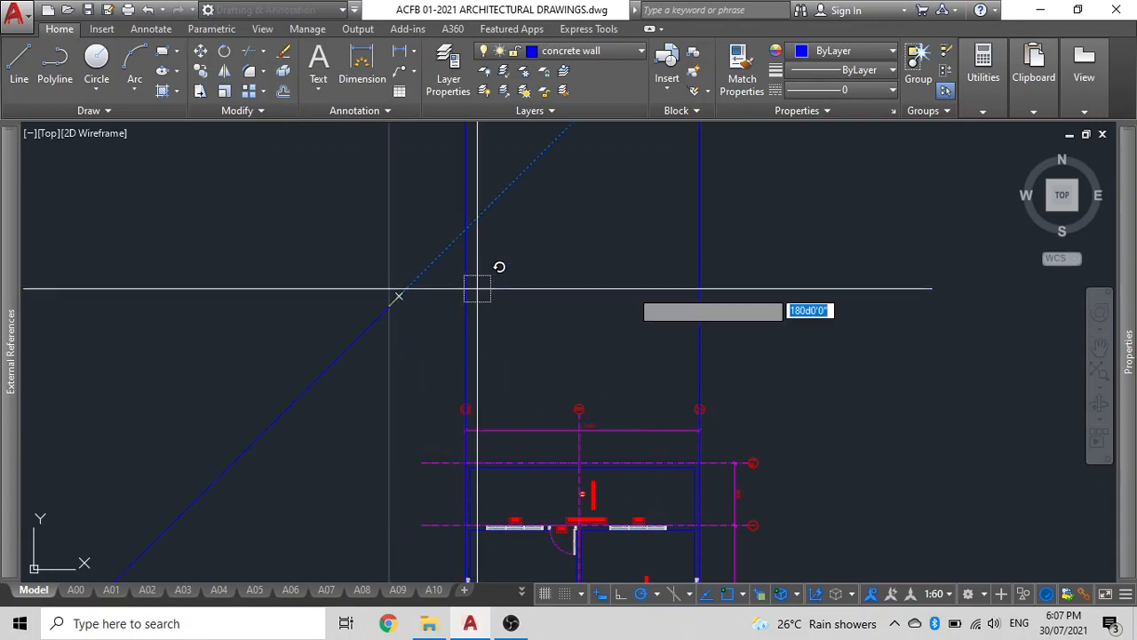
pyautogui.click(858, 314)
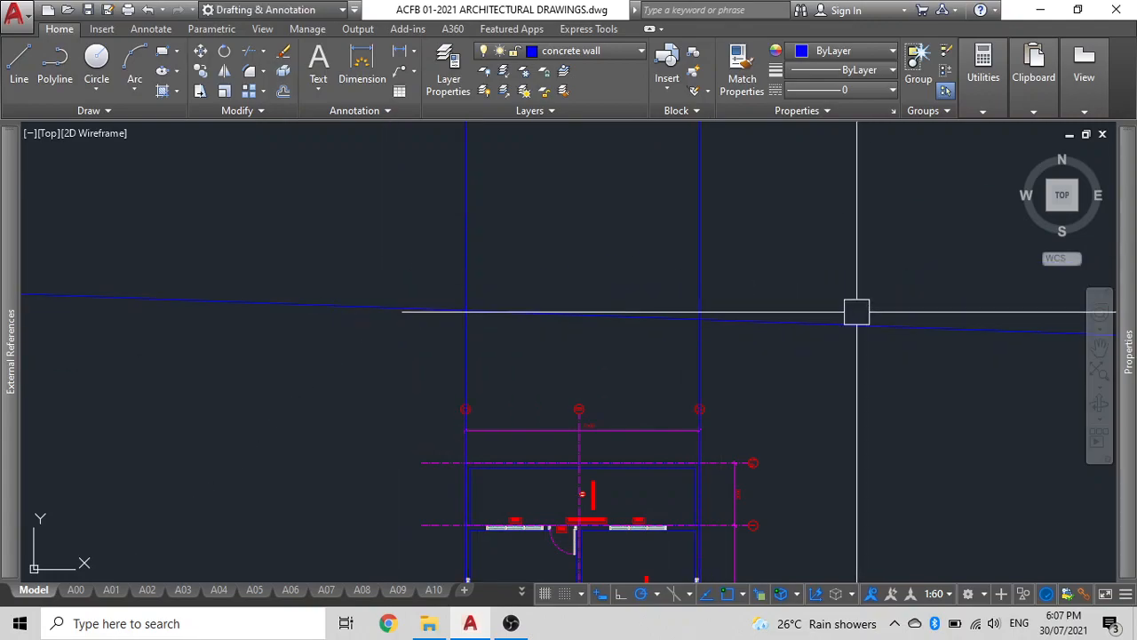
pyautogui.write('o')
pyautogui.press('Return')
pyautogui.click(389, 305)
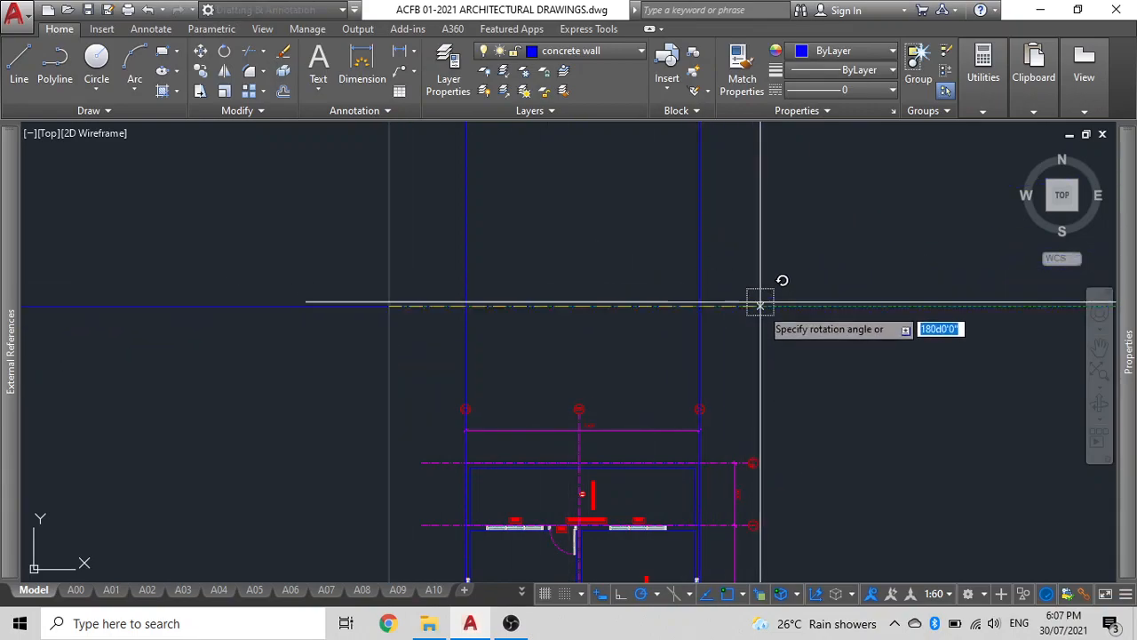
pyautogui.click(533, 307)
# Offset the horizontal construction line 75 upward.
pyautogui.moveTo(559, 287); pyautogui.dragTo(478, 318, button='middle')
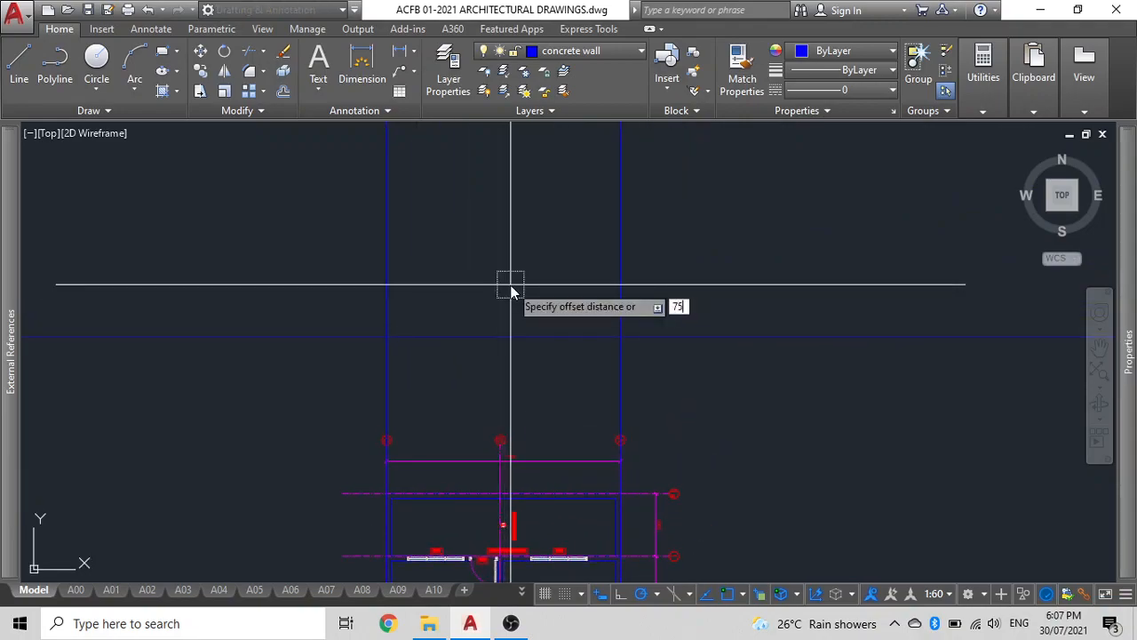
pyautogui.click(507, 332)
pyautogui.click(501, 262)
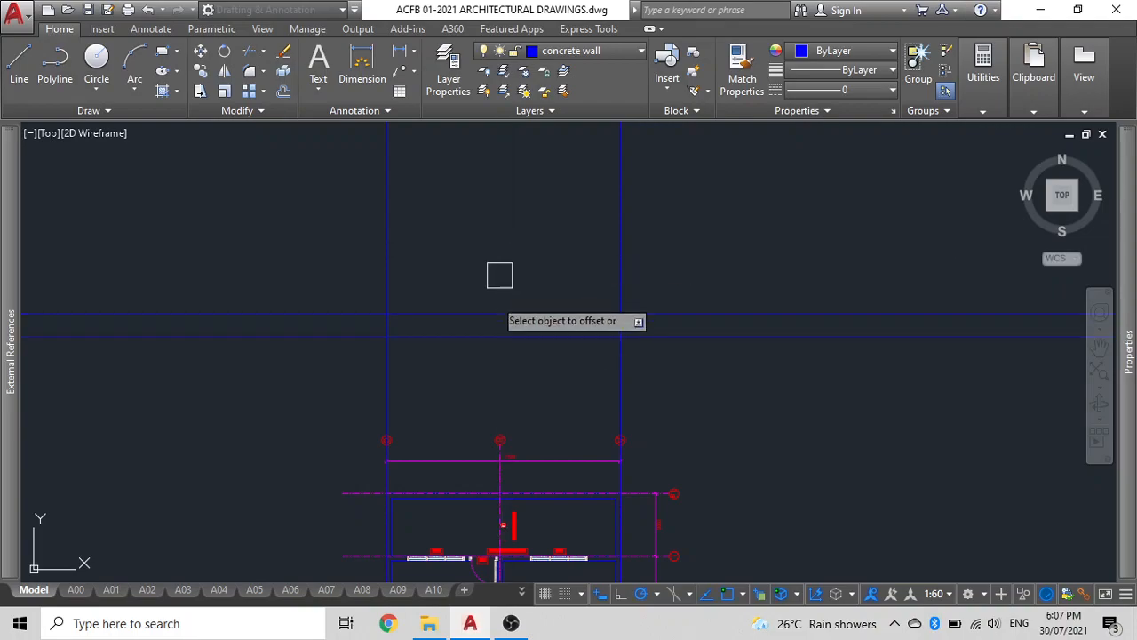
pyautogui.press('Escape')
pyautogui.click(458, 337)
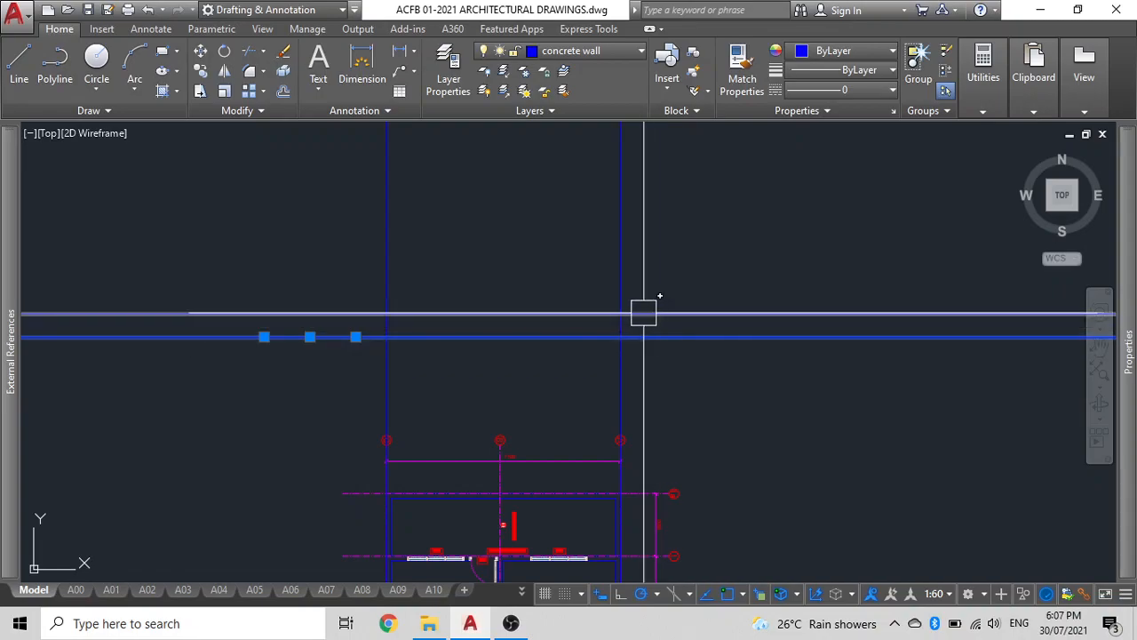
pyautogui.press('Escape')
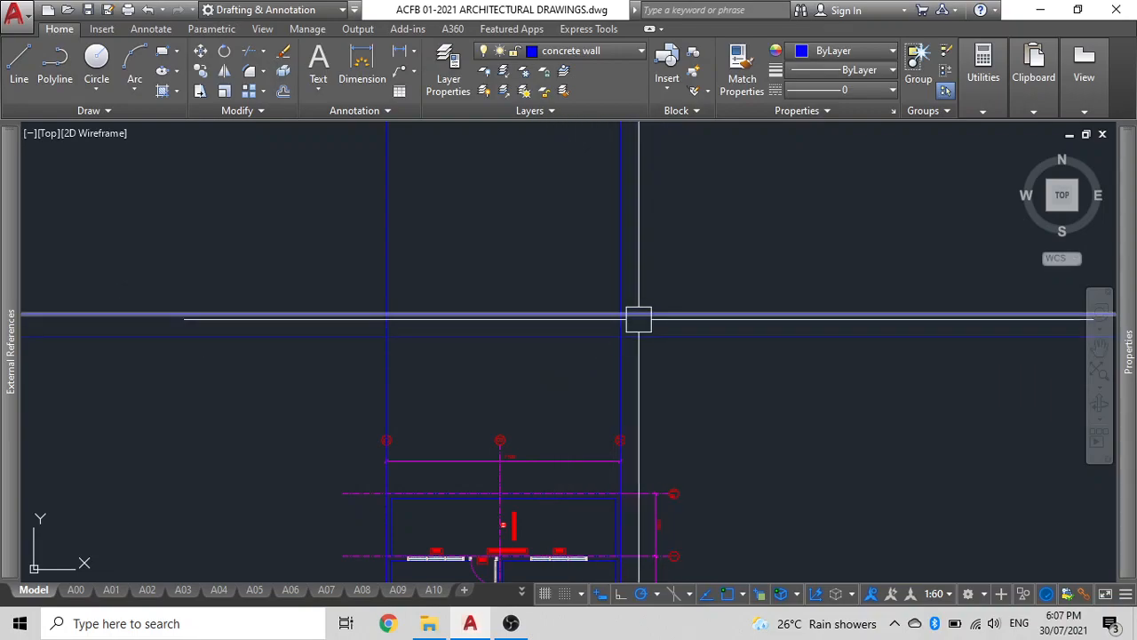
# Offset the horizontal construction lines upward twice more by the same distance.
pyautogui.moveTo(637, 311)
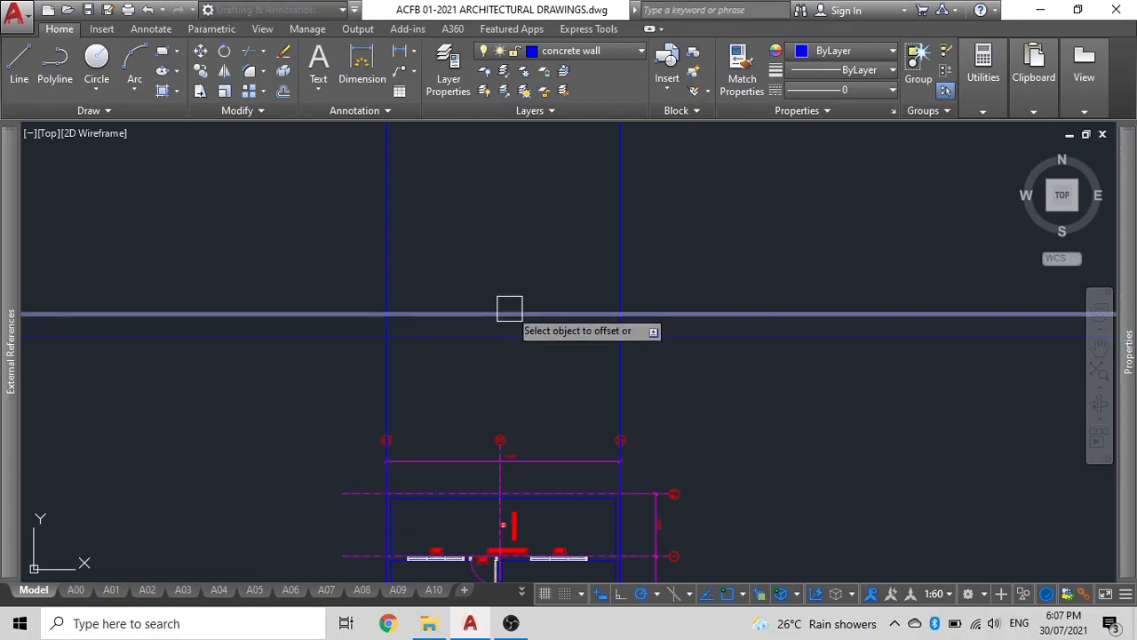
pyautogui.click(504, 312)
pyautogui.click(503, 264)
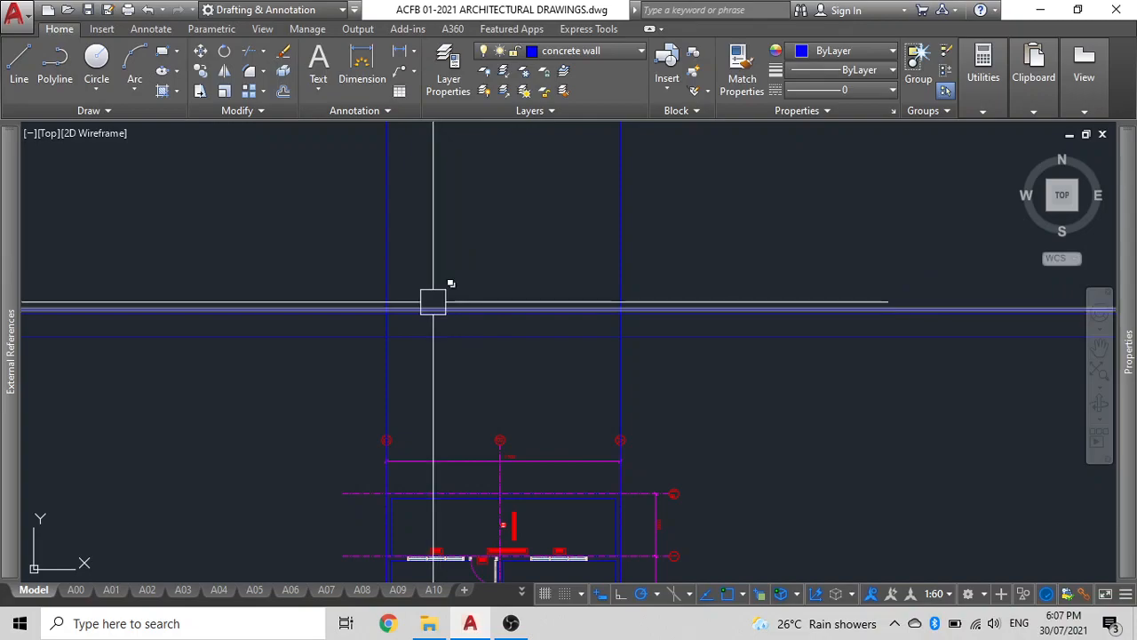
pyautogui.click(522, 310)
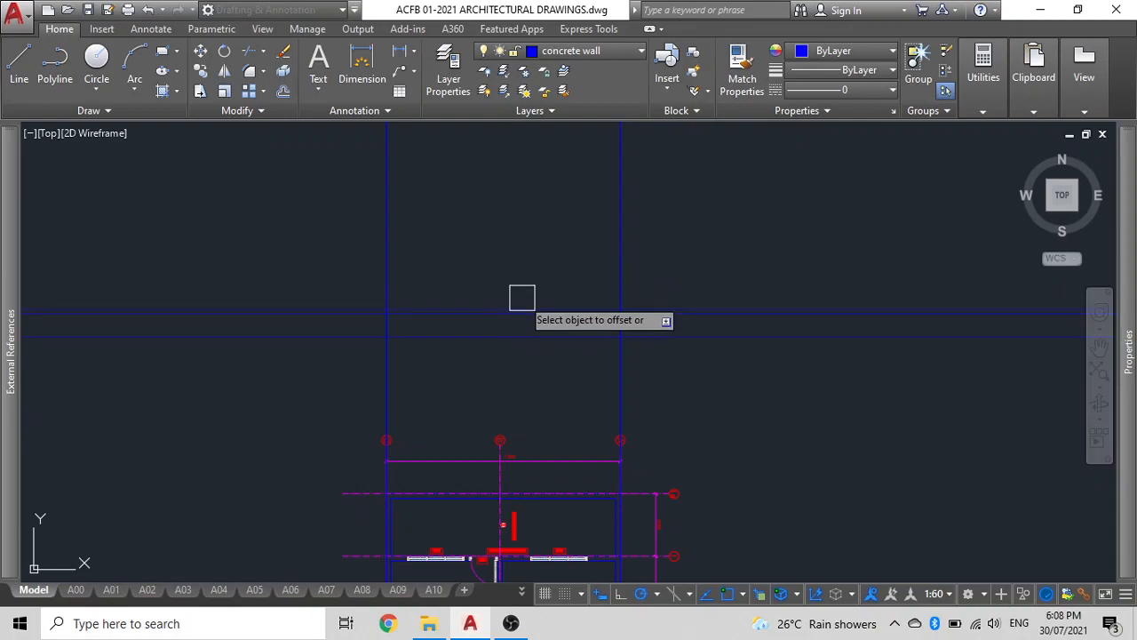
pyautogui.click(499, 308)
pyautogui.click(507, 234)
# Draw a rectangle spanning between the two vertical construction lines above the plan.
pyautogui.scroll(2, 410, 238)
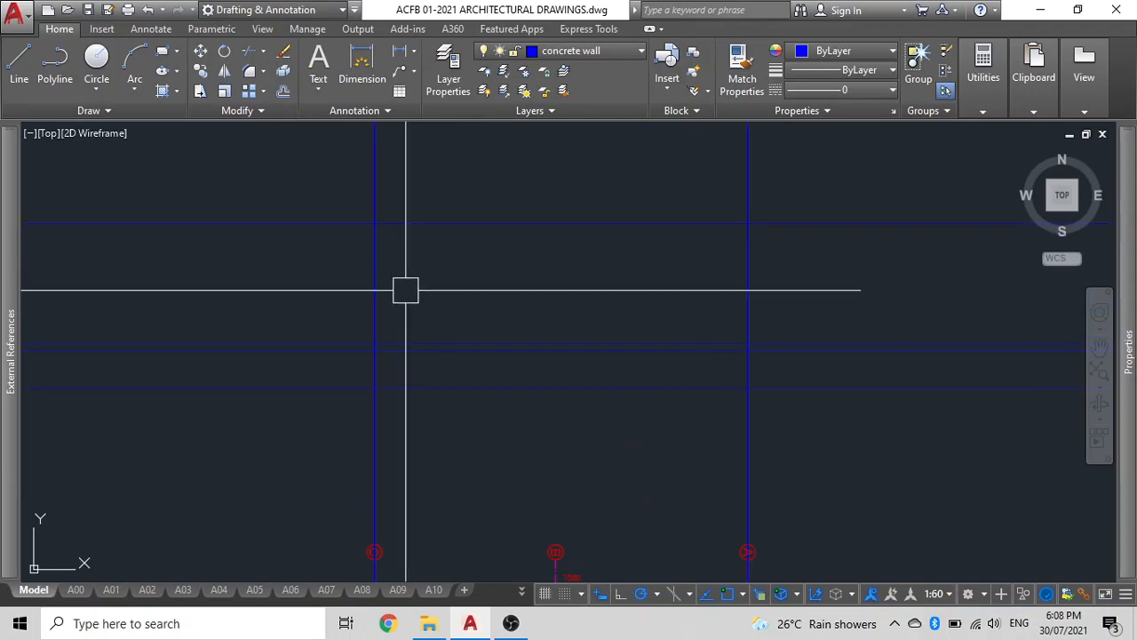
pyautogui.click(402, 341)
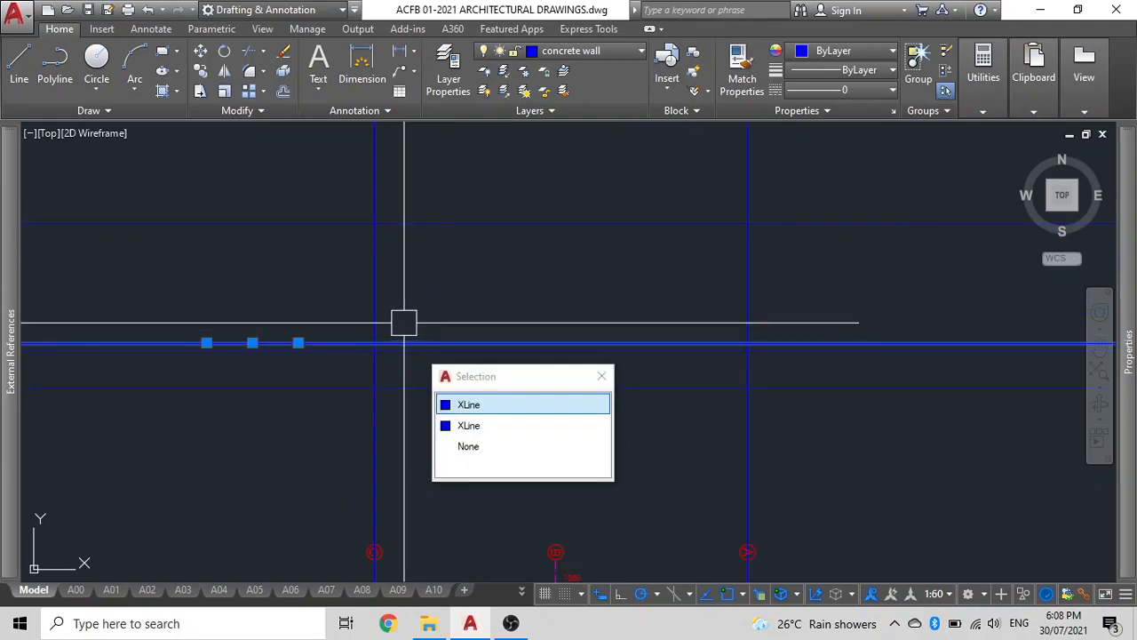
pyautogui.press('Escape')
pyautogui.click(423, 213)
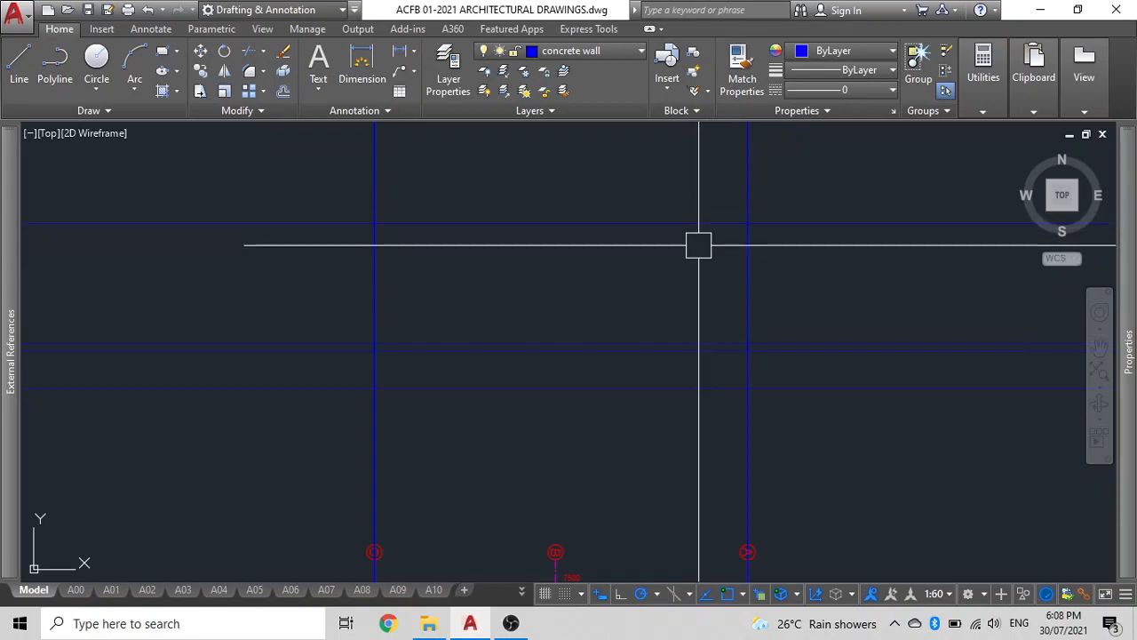
pyautogui.scroll(-4, 689, 233)
pyautogui.moveTo(669, 275); pyautogui.dragTo(452, 286, button='middle')
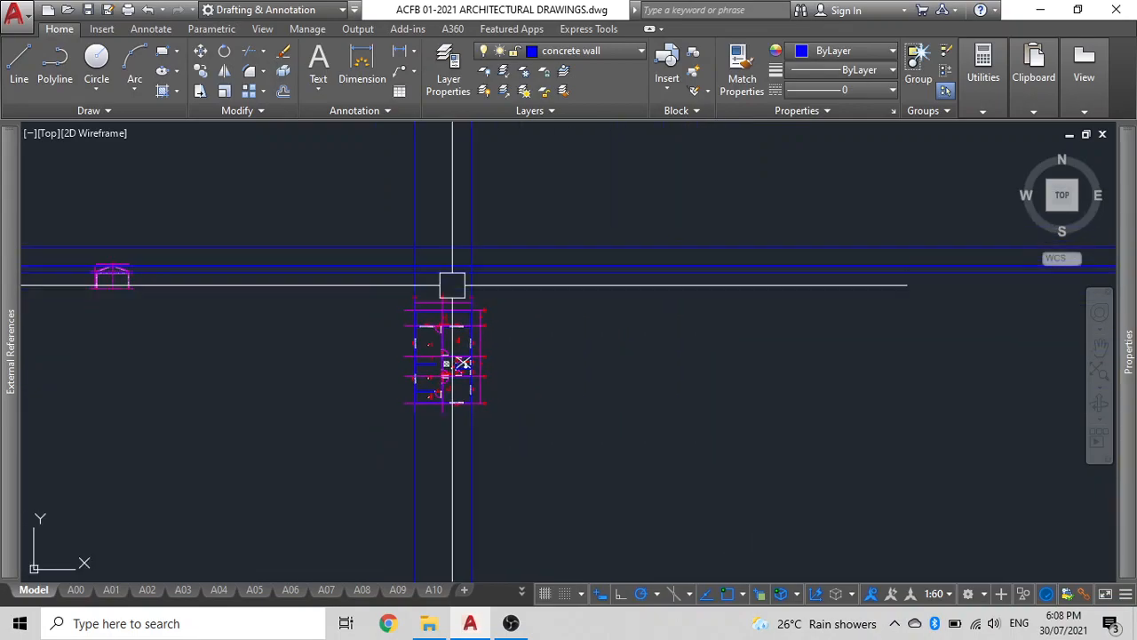
pyautogui.scroll(3, 455, 293)
pyautogui.moveTo(357, 264); pyautogui.dragTo(411, 375, button='middle')
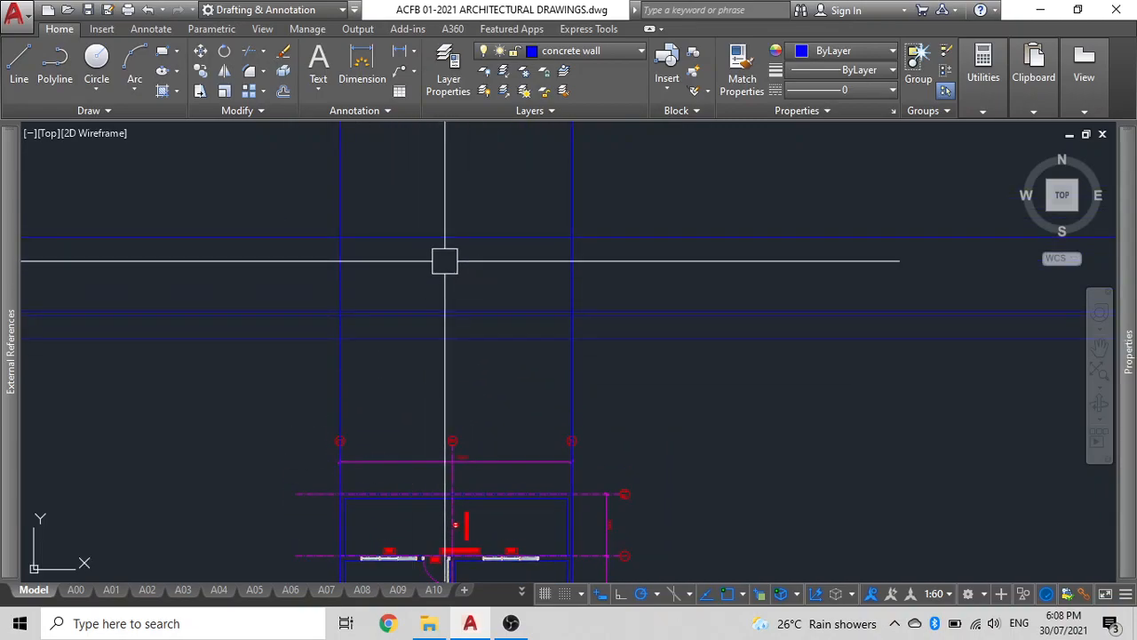
pyautogui.click(341, 238)
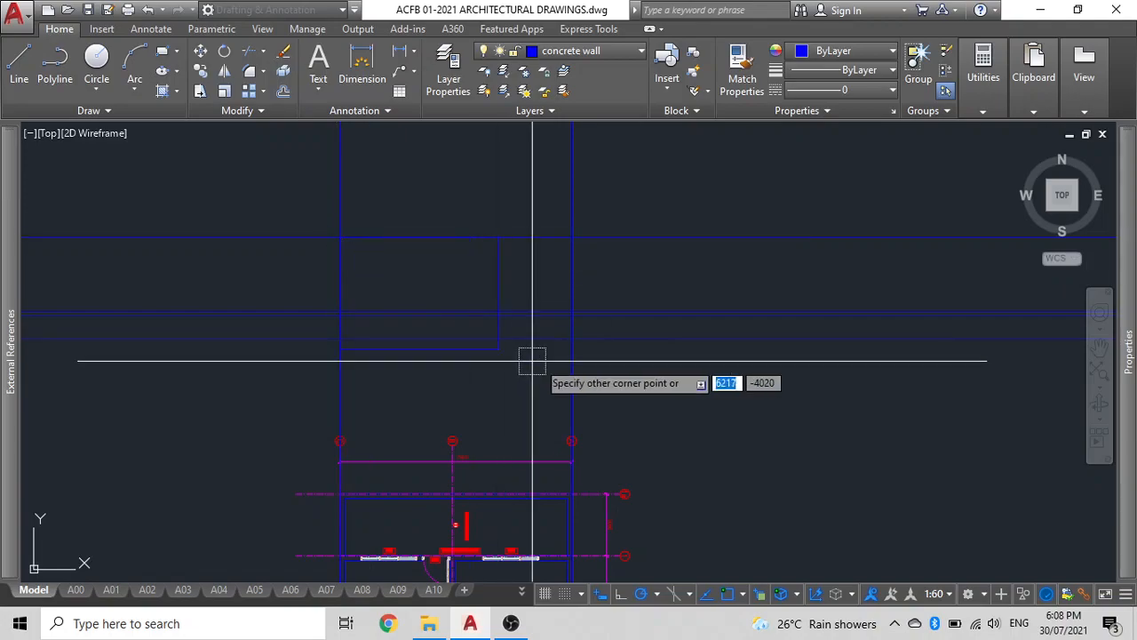
pyautogui.click(572, 338)
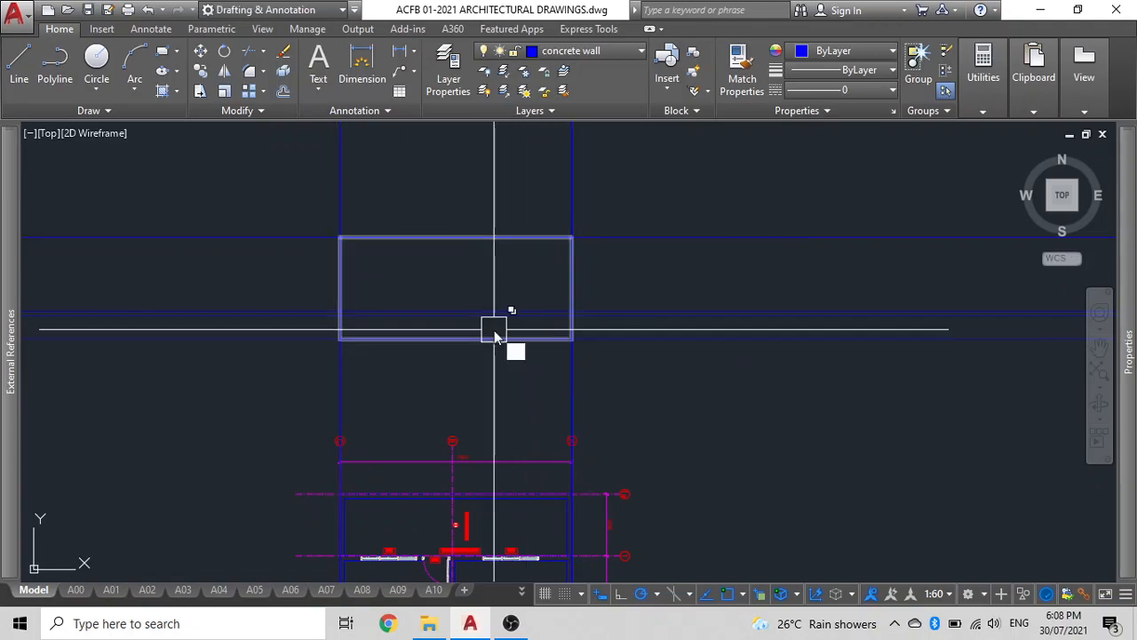
# Draw another rectangle between the vertical lines along the lower horizontal construction line.
pyautogui.press('Return')
pyautogui.click(340, 310)
pyautogui.scroll(4, 524, 311)
pyautogui.click(680, 298)
pyautogui.press('Return')
pyautogui.scroll(-6, 505, 302)
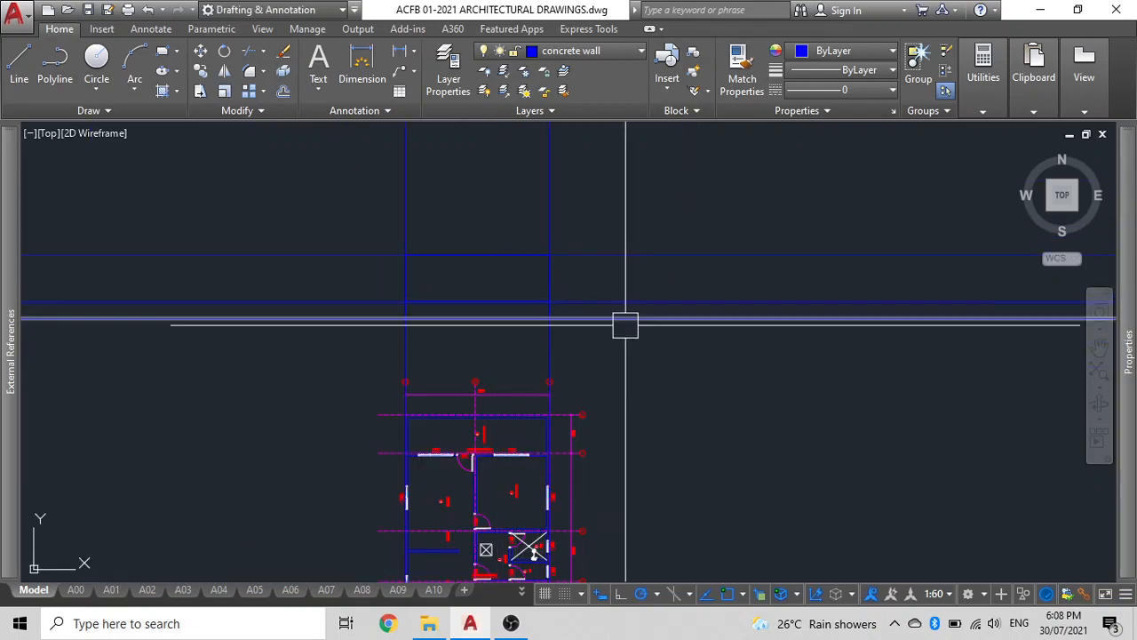
# Select the horizontal line between the vertical construction lines and set its linetype to HIDDEN.
pyautogui.scroll(6, 627, 318)
pyautogui.scroll(-4, 202, 259)
pyautogui.moveTo(201, 259); pyautogui.dragTo(495, 298, button='middle')
pyautogui.click(461, 300)
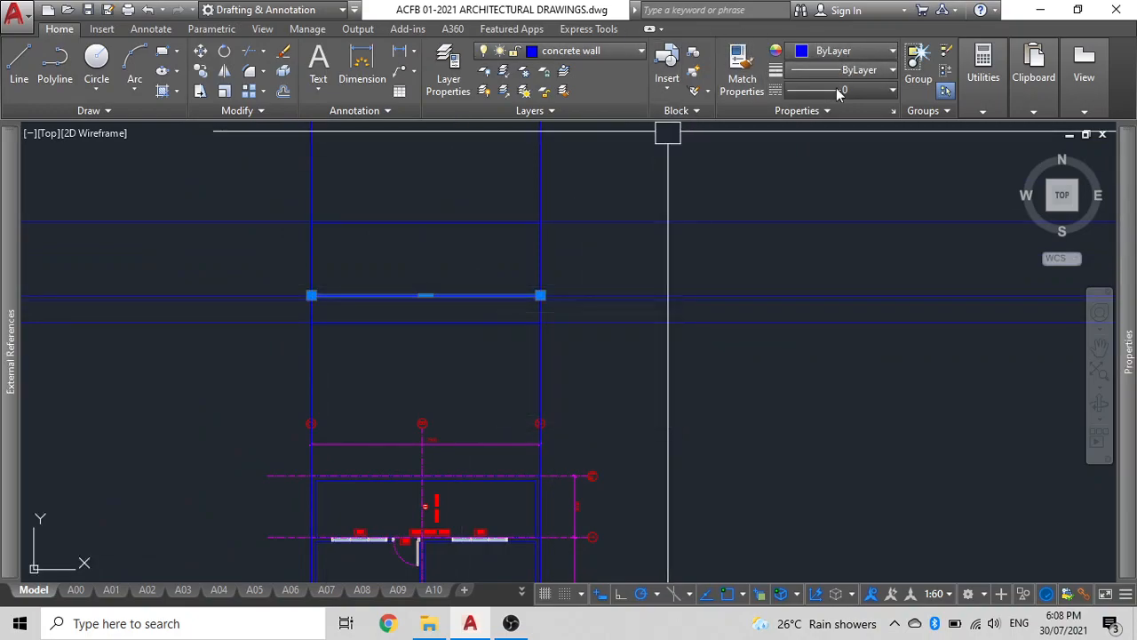
pyautogui.click(842, 89)
pyautogui.scroll(1, 801, 220)
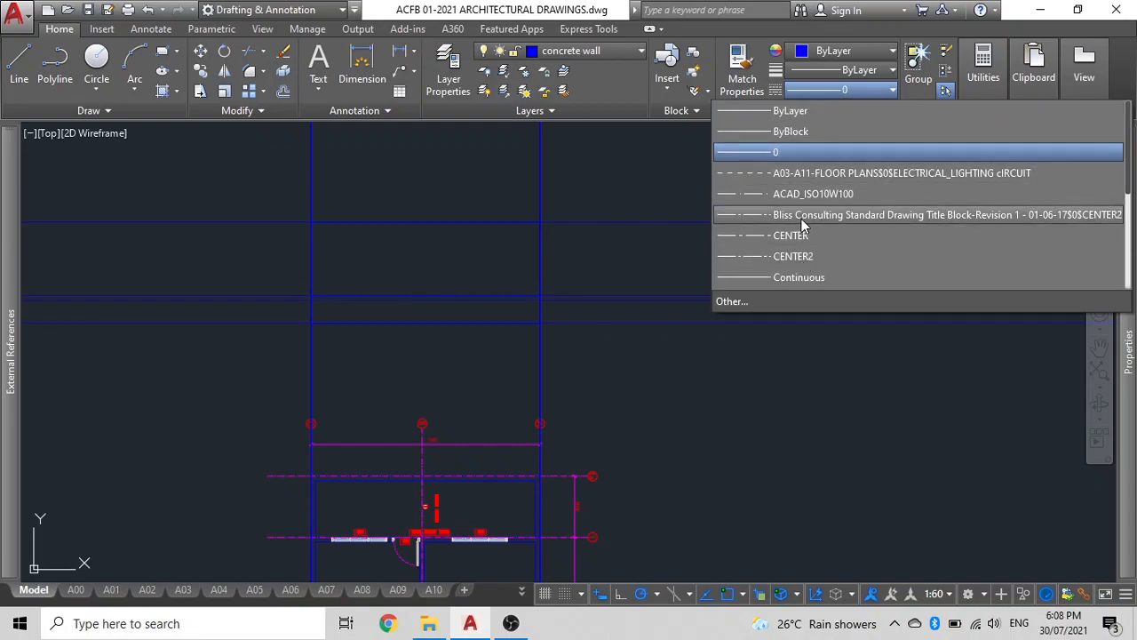
pyautogui.scroll(-3, 746, 217)
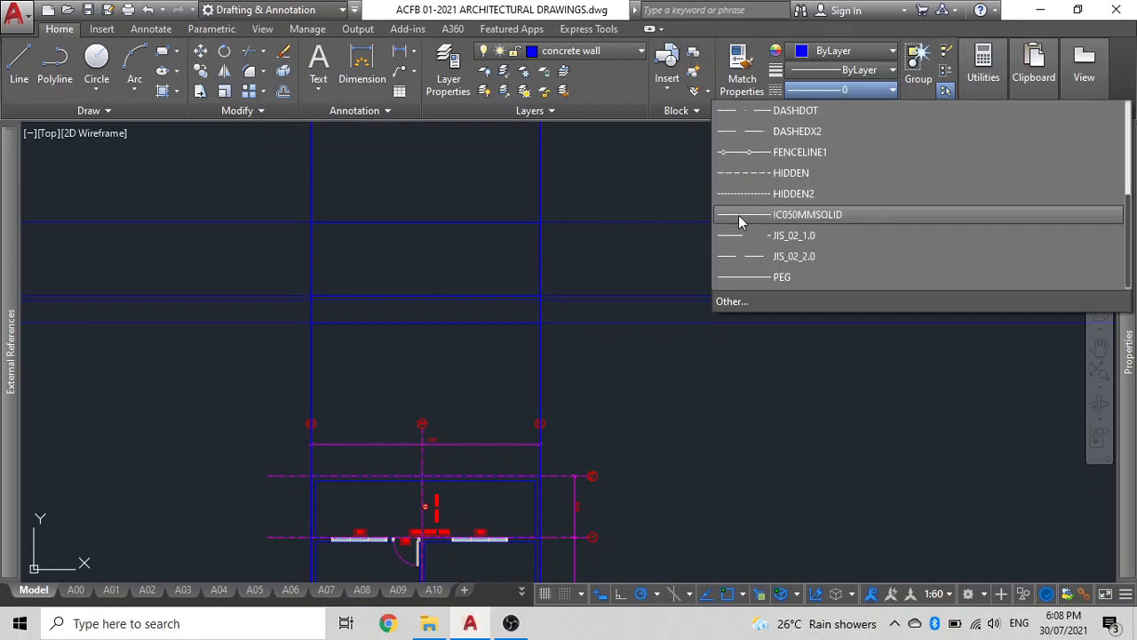
pyautogui.click(762, 176)
# Delete the horizontal construction lines crossing the area between the rectangle and the plan.
pyautogui.click(636, 336)
pyautogui.click(634, 284)
pyautogui.press('Delete')
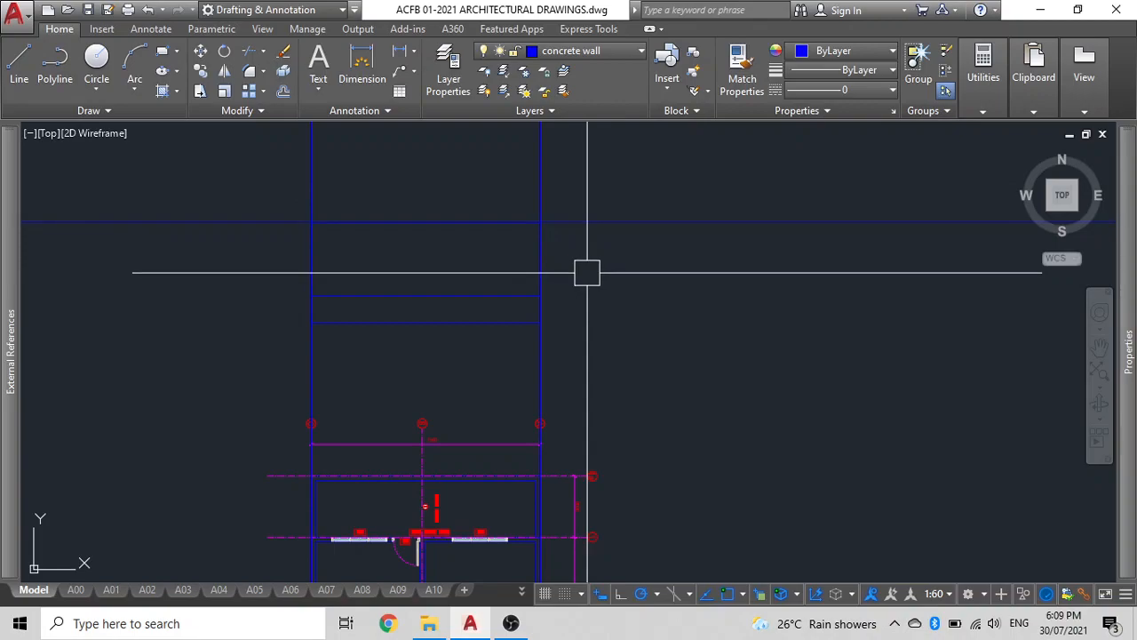
# Repeat the last command with a value of 1 to add a horizontal construction line just above the top one.
pyautogui.press('Return')
pyautogui.write('1')
pyautogui.press('Return')
pyautogui.click(604, 222)
pyautogui.click(605, 325)
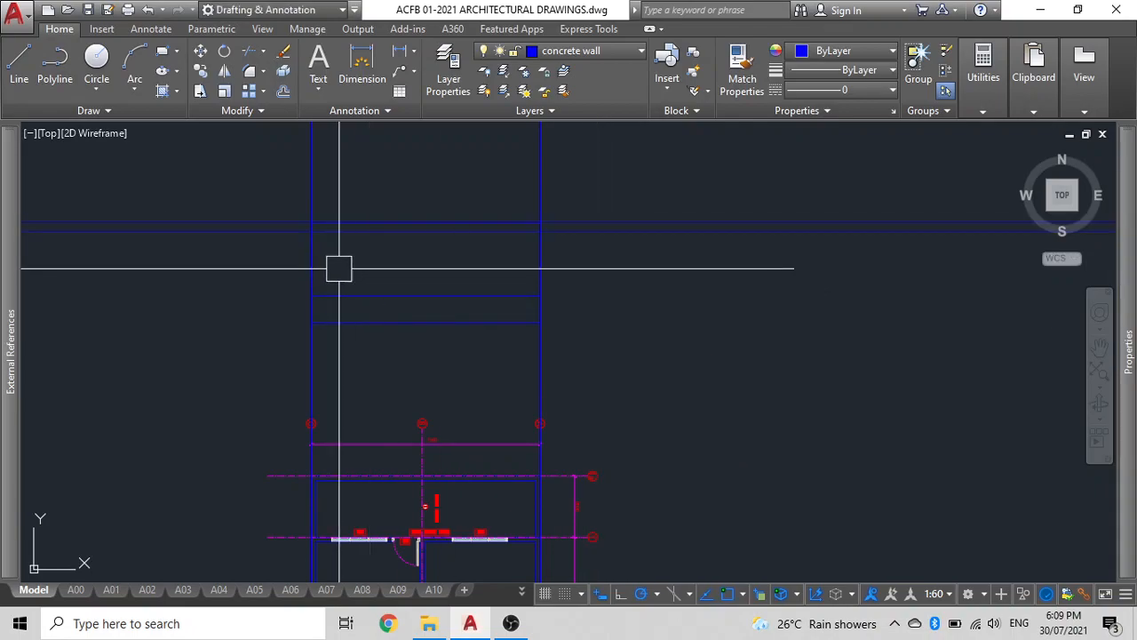
# Measure the distances from the plan's front wall window and door openings up to the construction lines above it.
pyautogui.write('di')
pyautogui.press('Return')
pyautogui.click(311, 295)
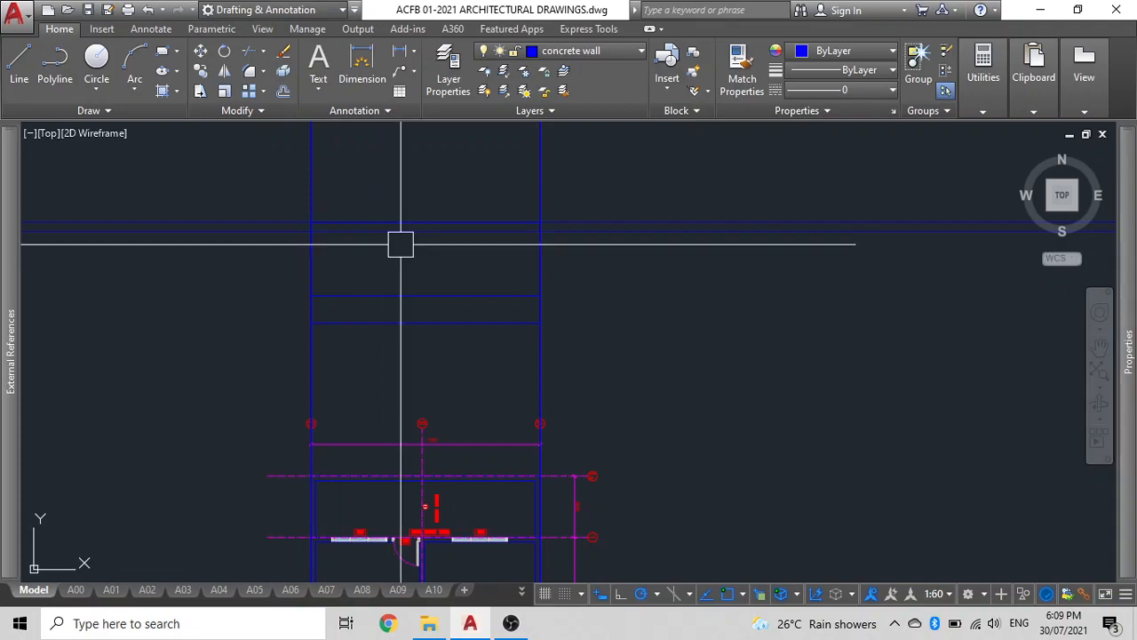
pyautogui.moveTo(414, 254)
pyautogui.mouseDown(button='middle')
pyautogui.moveTo(639, 272)
pyautogui.moveTo(573, 201)
pyautogui.mouseUp(button='middle')
pyautogui.scroll(-2, 646, 250)
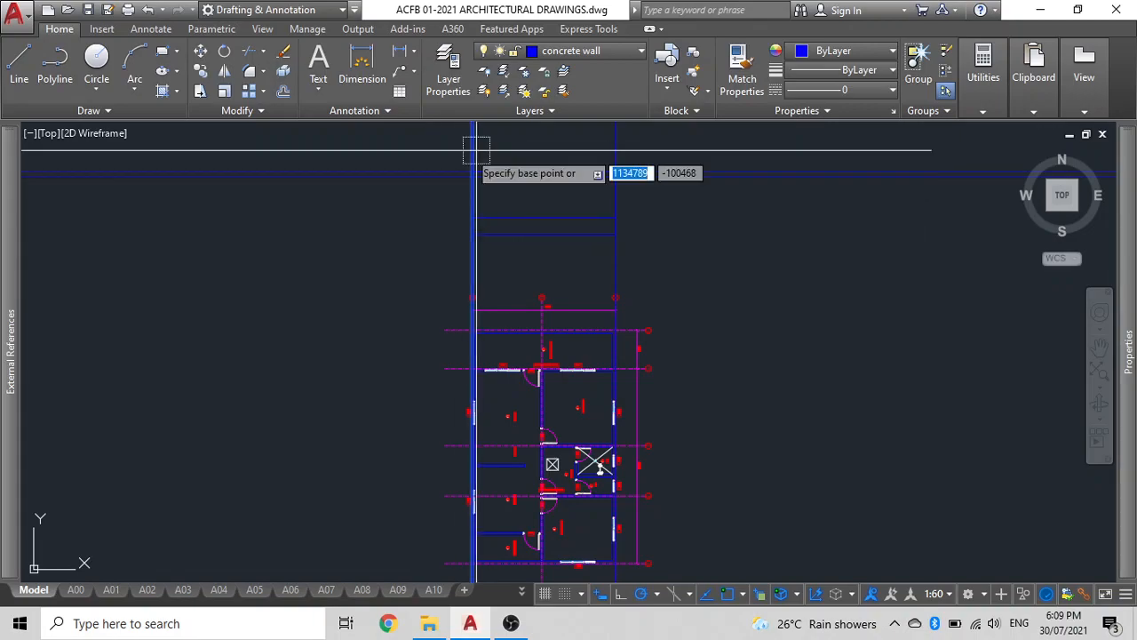
pyautogui.scroll(5, 444, 317)
pyautogui.click(504, 339)
pyautogui.scroll(3, 530, 440)
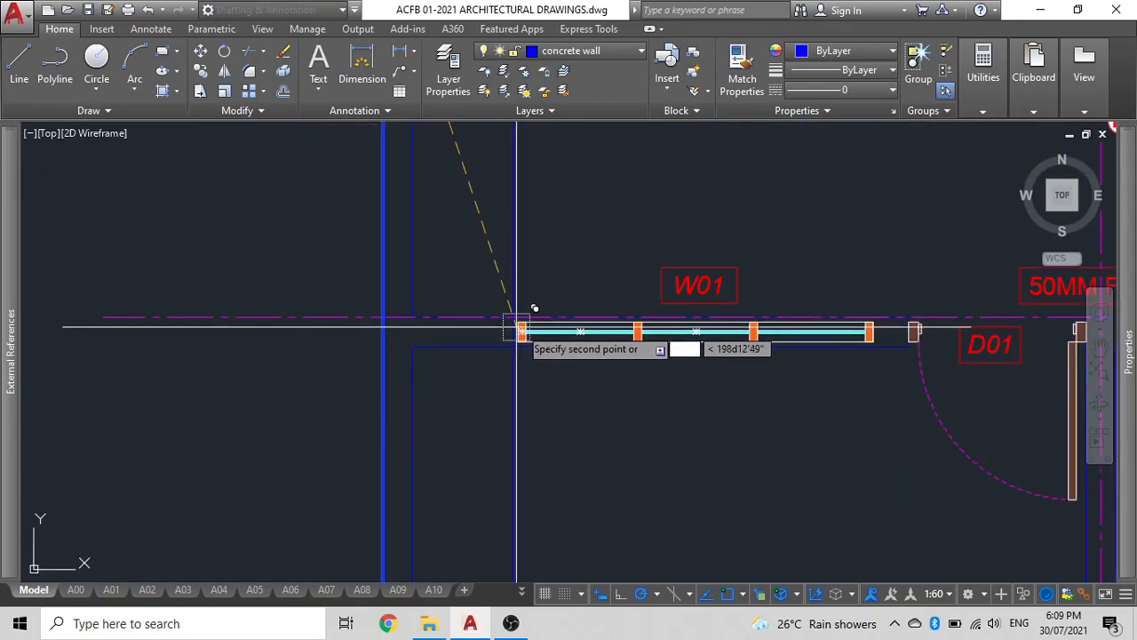
pyautogui.click(874, 322)
pyautogui.scroll(-2, 652, 353)
pyautogui.moveTo(515, 336); pyautogui.dragTo(495, 351, button='middle')
pyautogui.scroll(-4, 714, 313)
pyautogui.moveTo(710, 312); pyautogui.dragTo(611, 317, button='middle')
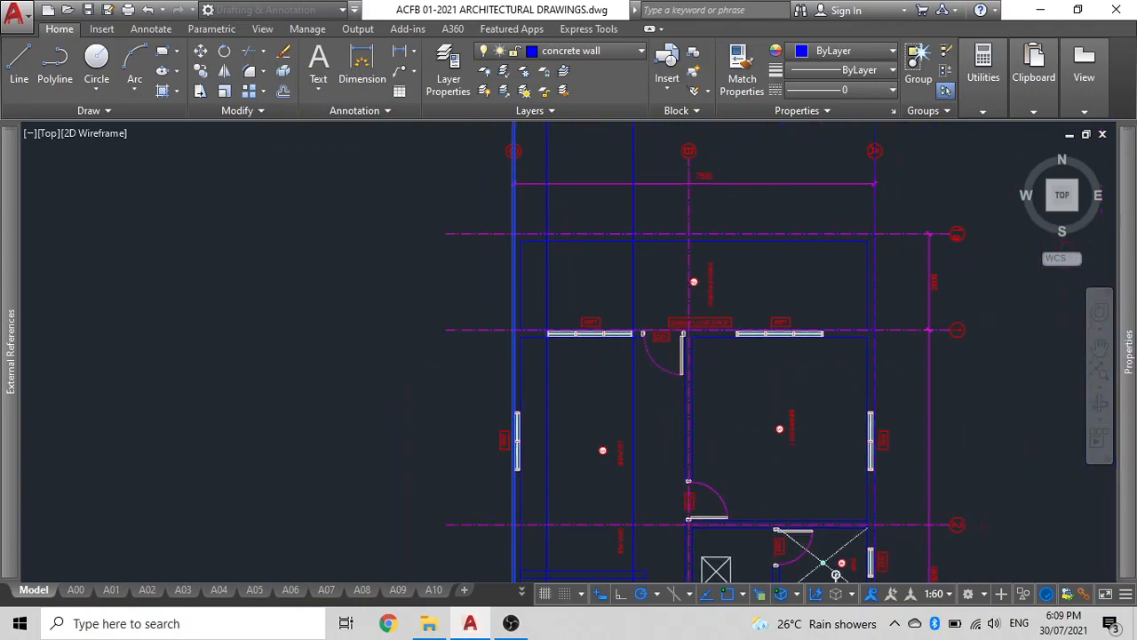
pyautogui.scroll(5, 589, 356)
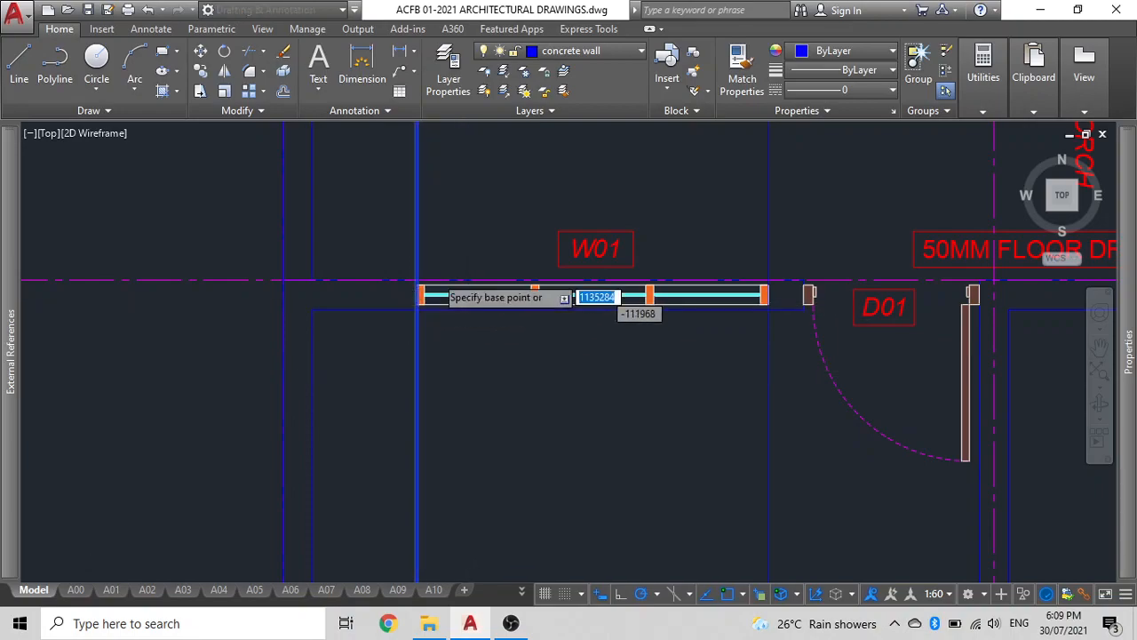
pyautogui.scroll(5, 449, 296)
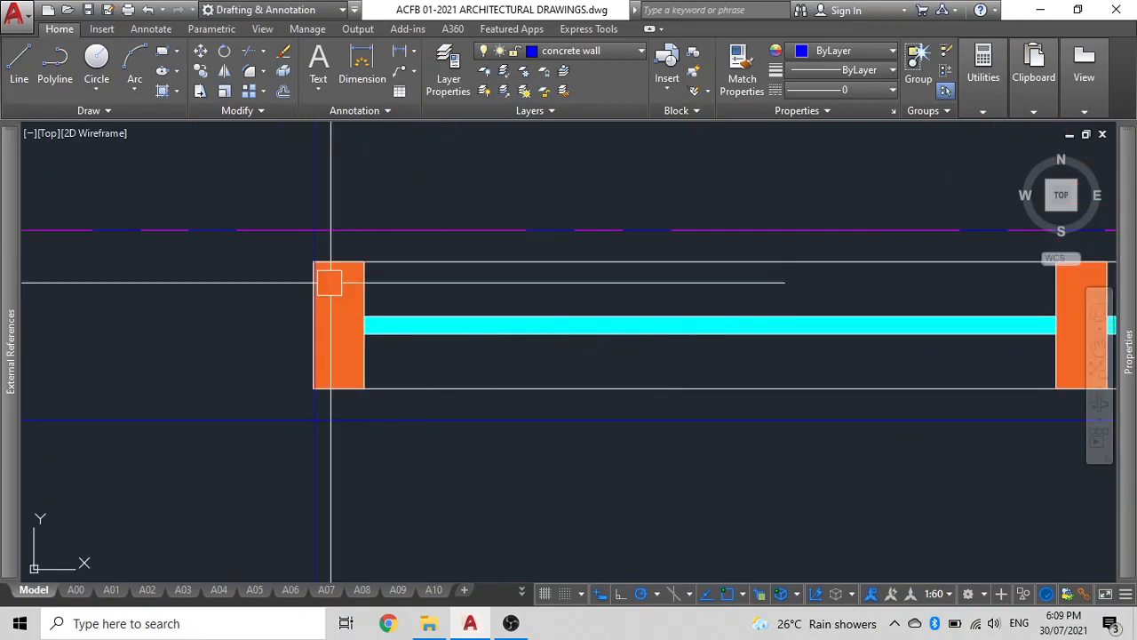
pyautogui.scroll(-5, 343, 293)
pyautogui.moveTo(343, 296); pyautogui.dragTo(349, 331, button='middle')
pyautogui.scroll(5, 349, 331)
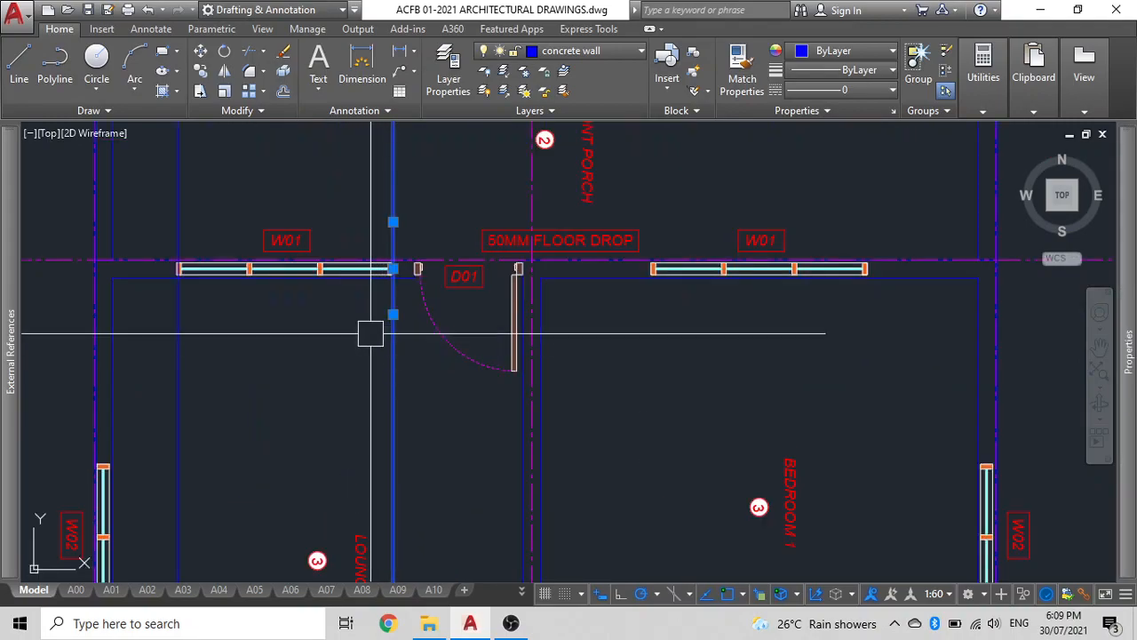
pyautogui.scroll(5, 384, 240)
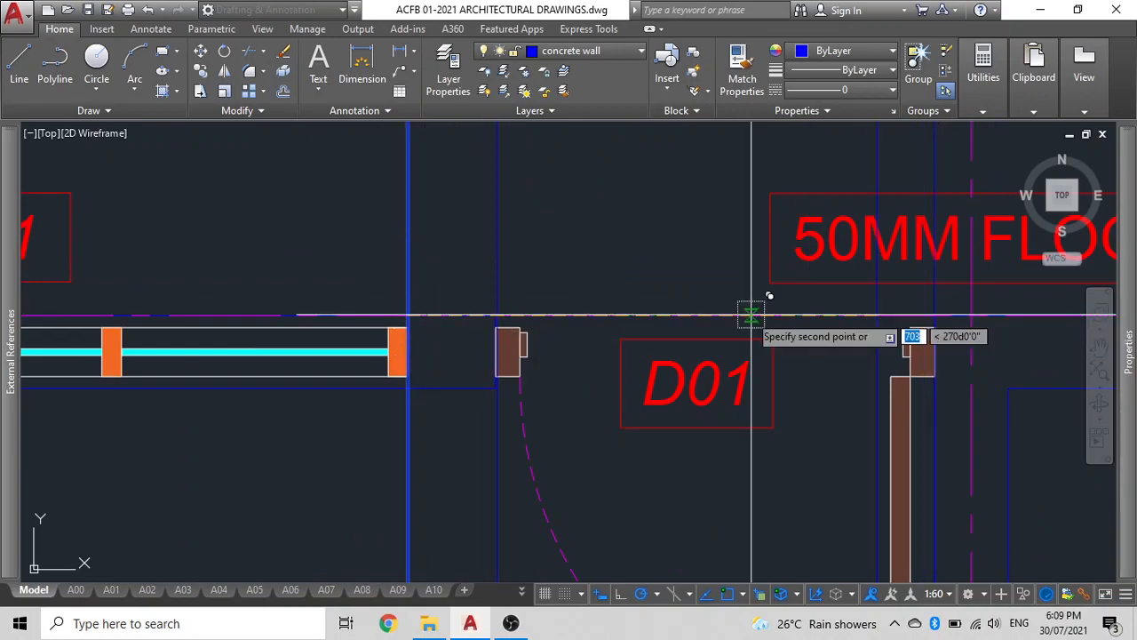
pyautogui.scroll(-6, 593, 288)
pyautogui.scroll(4, 578, 283)
pyautogui.scroll(2, 614, 271)
pyautogui.scroll(-7, 566, 270)
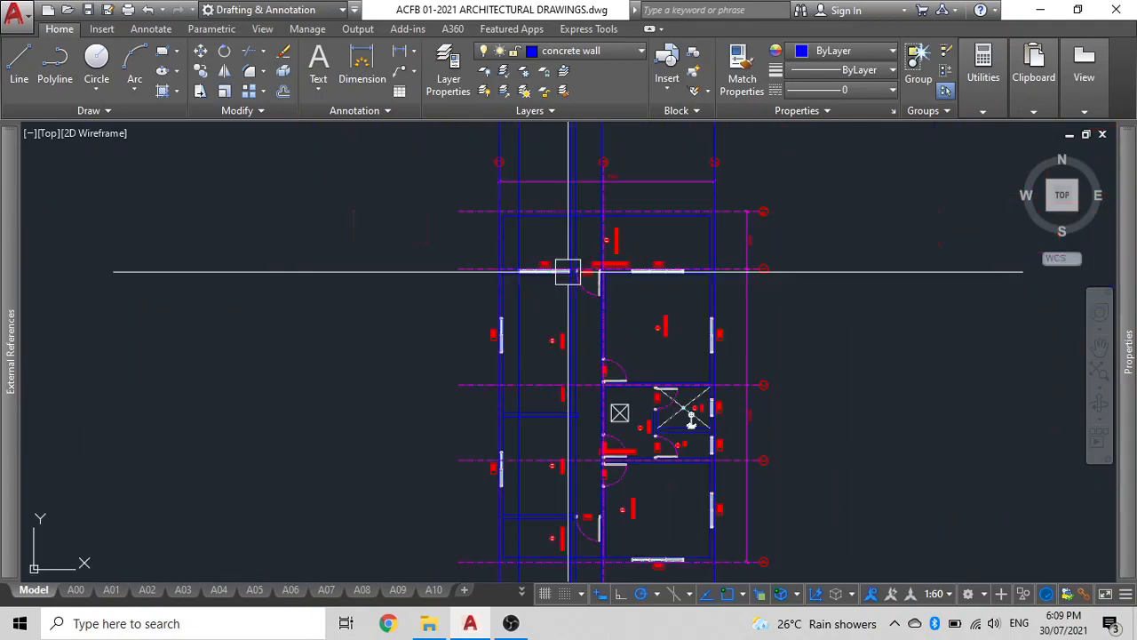
pyautogui.scroll(5, 530, 337)
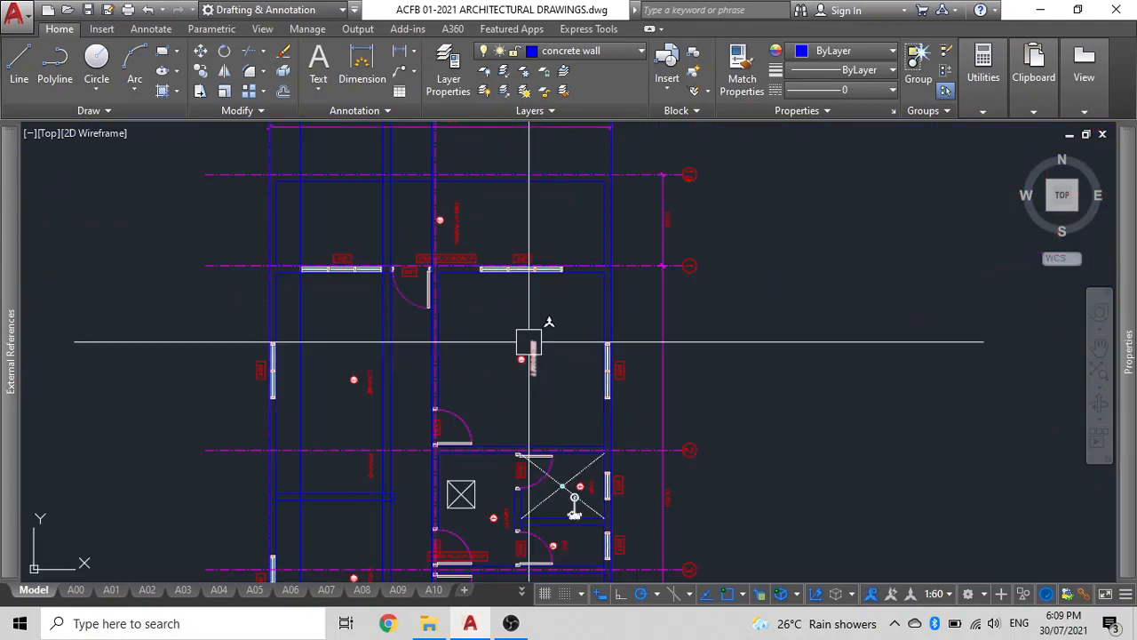
# Browse model space to locate the door and window elevation details.
pyautogui.scroll(-10, 531, 334)
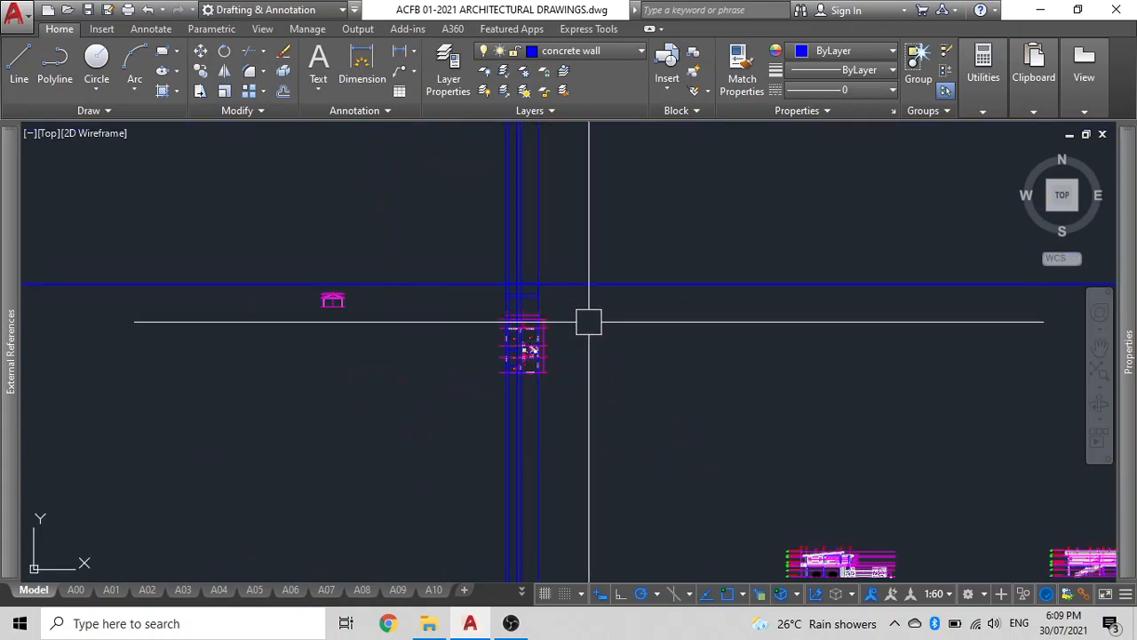
pyautogui.scroll(-4, 438, 271)
pyautogui.scroll(6, 441, 317)
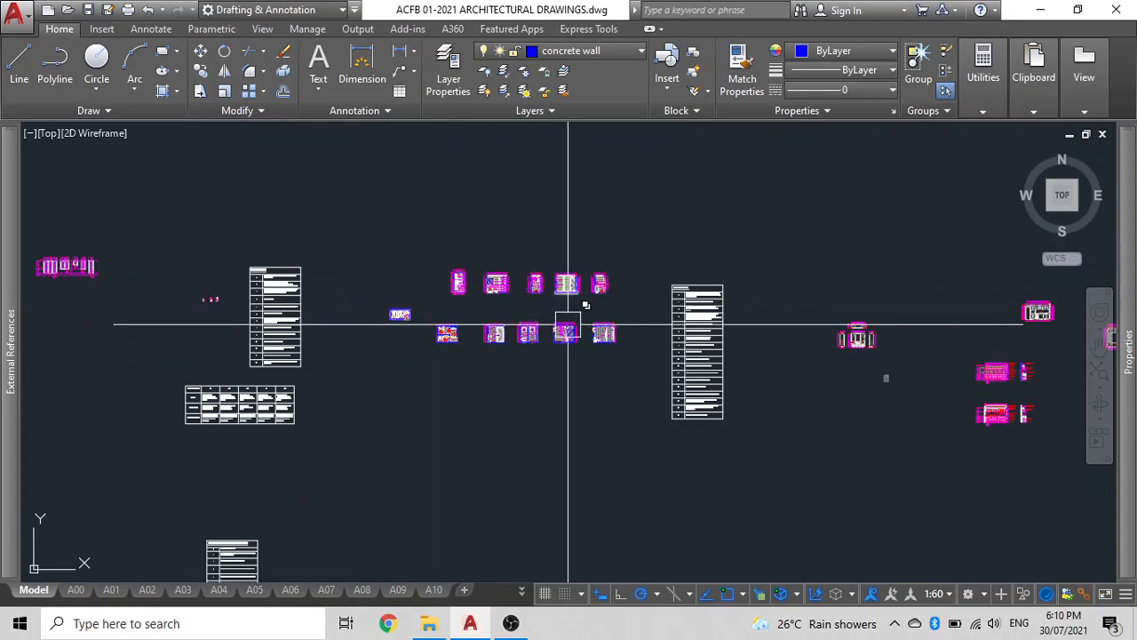
pyautogui.scroll(-3, 874, 358)
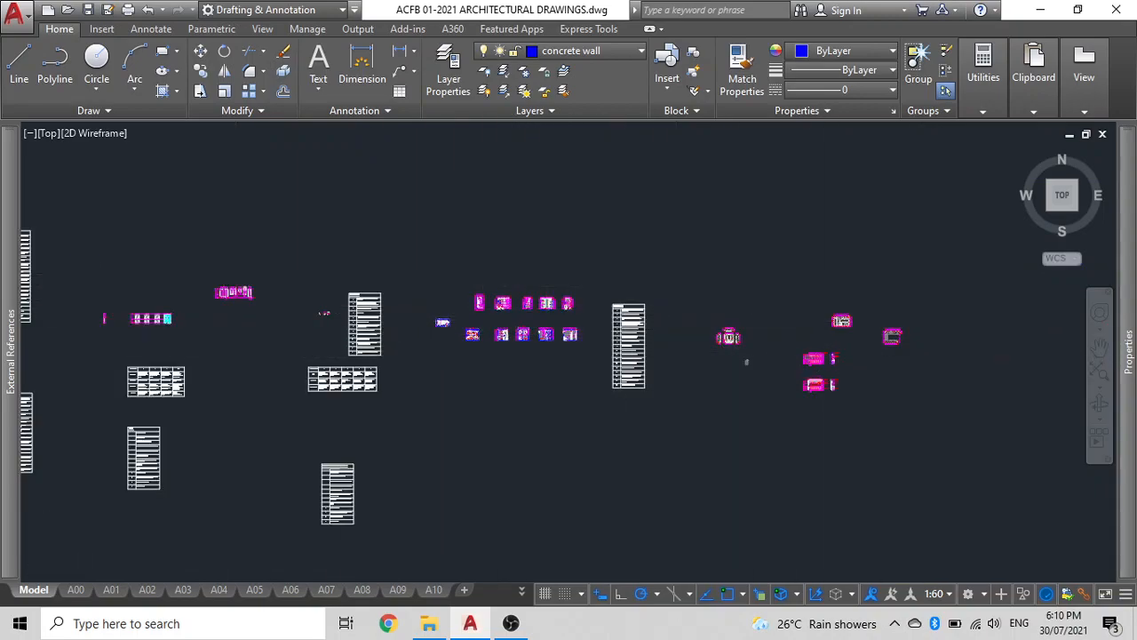
pyautogui.scroll(5, 235, 275)
pyautogui.scroll(5, 237, 286)
pyautogui.click(247, 281)
pyautogui.scroll(-4, 189, 317)
pyautogui.moveTo(190, 317); pyautogui.dragTo(363, 206, button='middle')
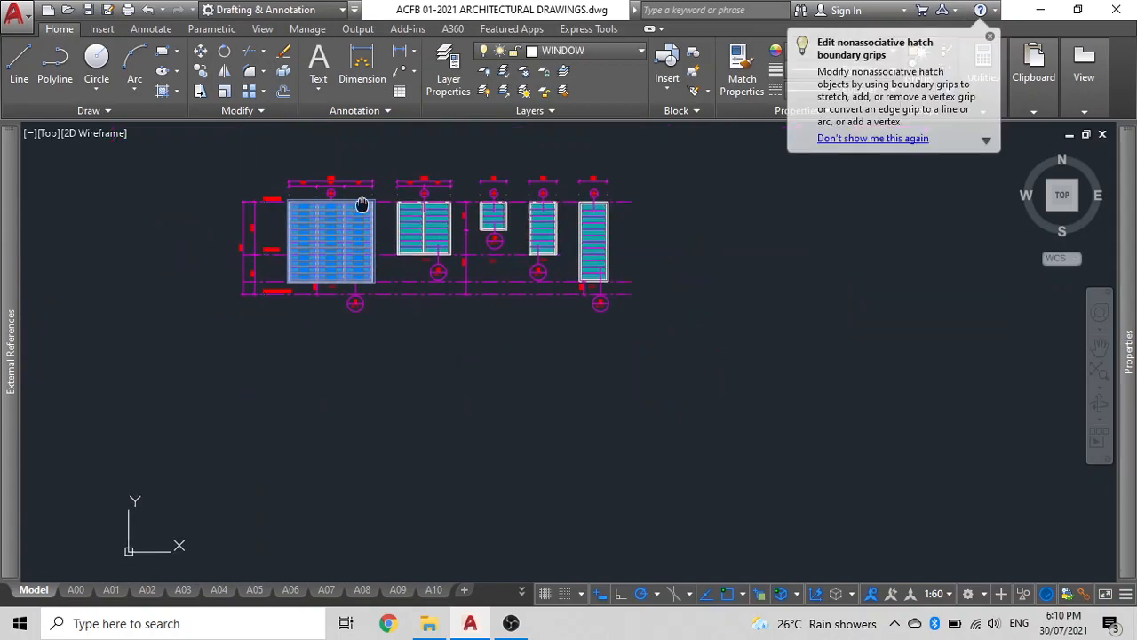
pyautogui.scroll(-4, 322, 270)
pyautogui.scroll(-4, 442, 341)
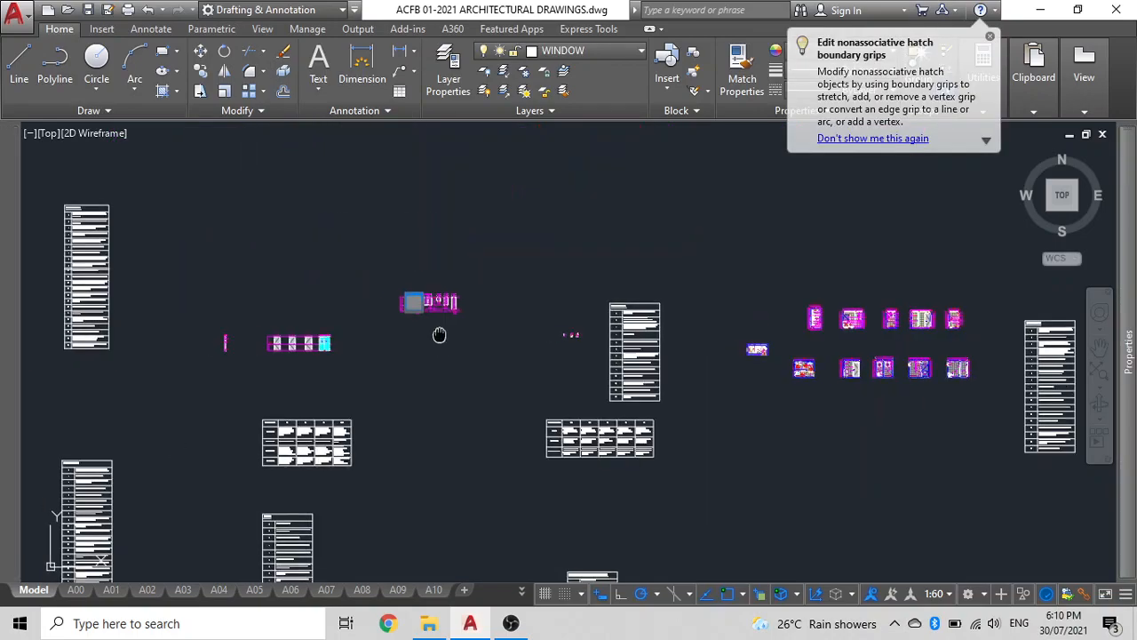
pyautogui.scroll(4, 599, 325)
pyautogui.scroll(6, 599, 325)
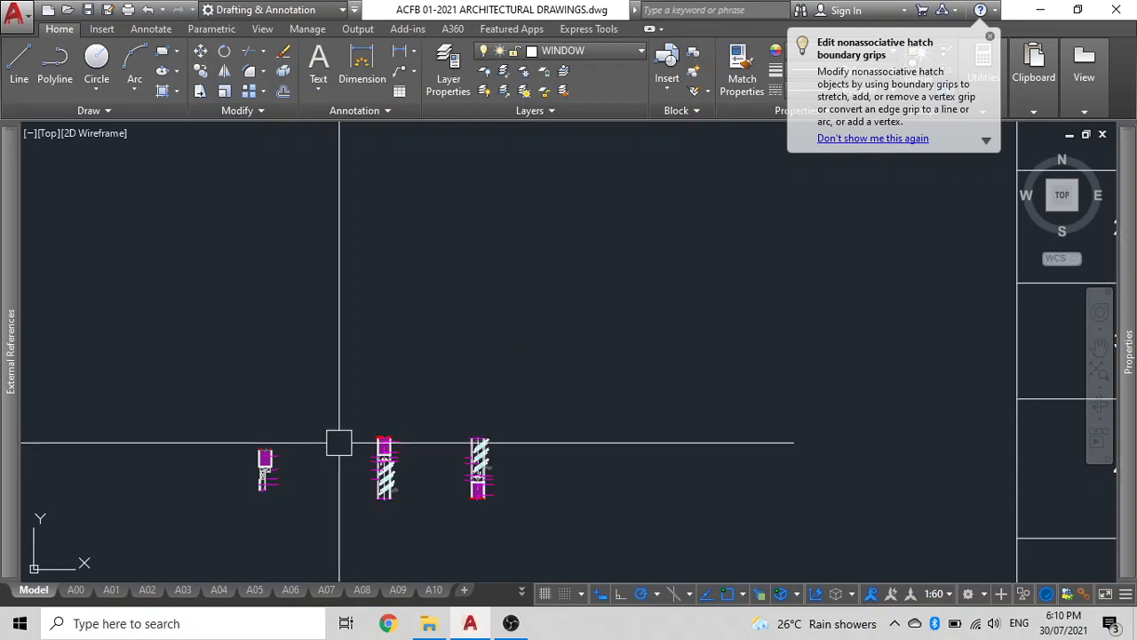
pyautogui.scroll(-6, 330, 419)
pyautogui.moveTo(330, 419)
pyautogui.mouseDown(button='middle')
pyautogui.moveTo(525, 376)
pyautogui.moveTo(867, 238)
pyautogui.mouseUp(button='middle')
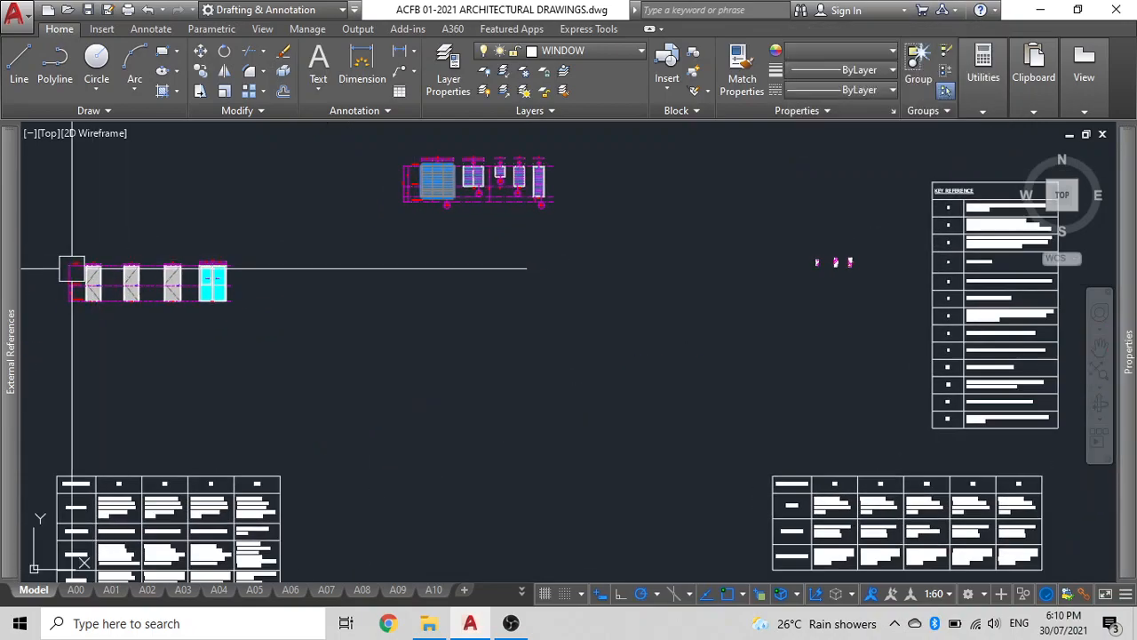
pyautogui.scroll(10, 101, 311)
pyautogui.moveTo(97, 306); pyautogui.dragTo(480, 532, button='middle')
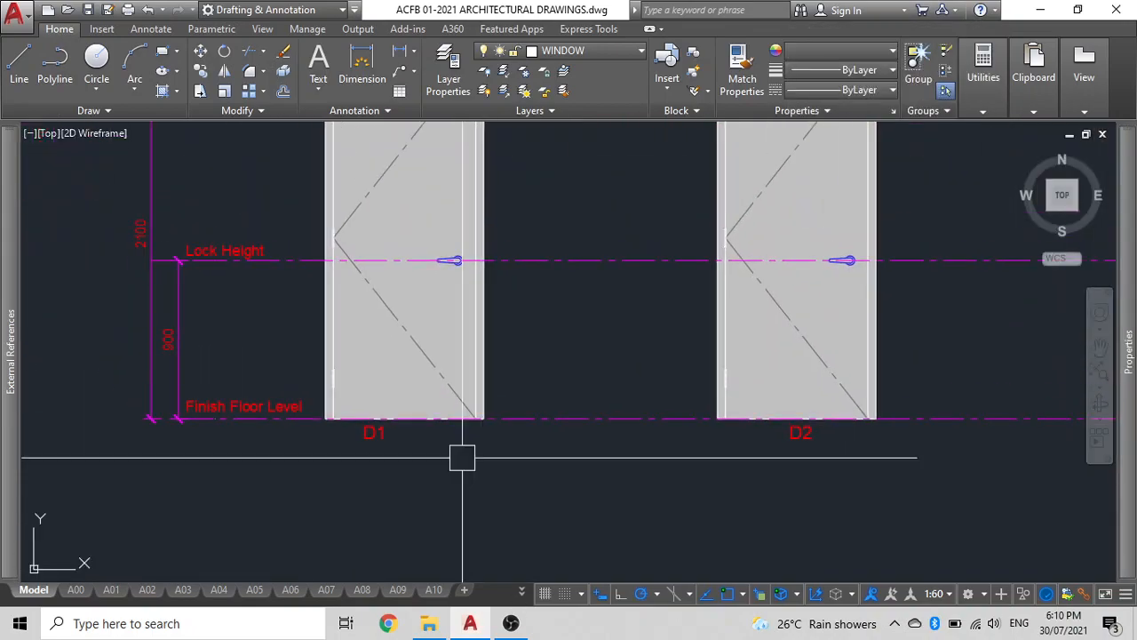
# Copy the D1 door elevation from the details to the area above the floor plan.
pyautogui.click(401, 353)
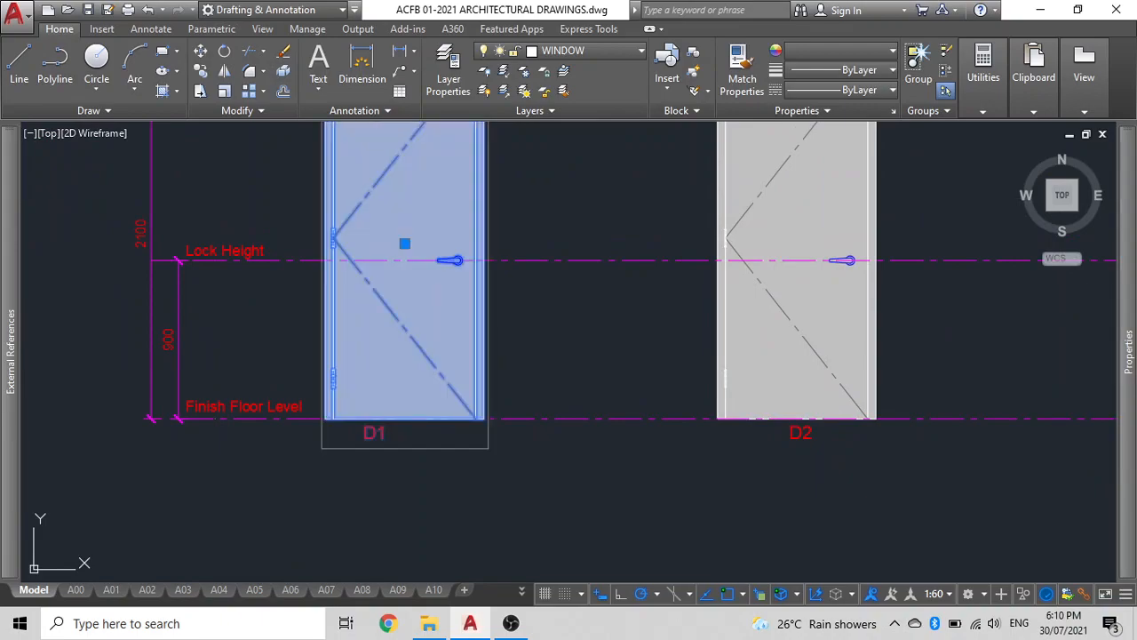
pyautogui.write('co')
pyautogui.press('space')
pyautogui.click(374, 365)
pyautogui.scroll(-9, 297, 357)
pyautogui.moveTo(352, 399)
pyautogui.mouseDown(button='middle')
pyautogui.moveTo(366, 412)
pyautogui.moveTo(747, 506)
pyautogui.mouseUp(button='middle')
pyautogui.scroll(-10, 505, 347)
pyautogui.moveTo(522, 347)
pyautogui.mouseDown(button='middle')
pyautogui.moveTo(822, 444)
pyautogui.moveTo(844, 437)
pyautogui.mouseUp(button='middle')
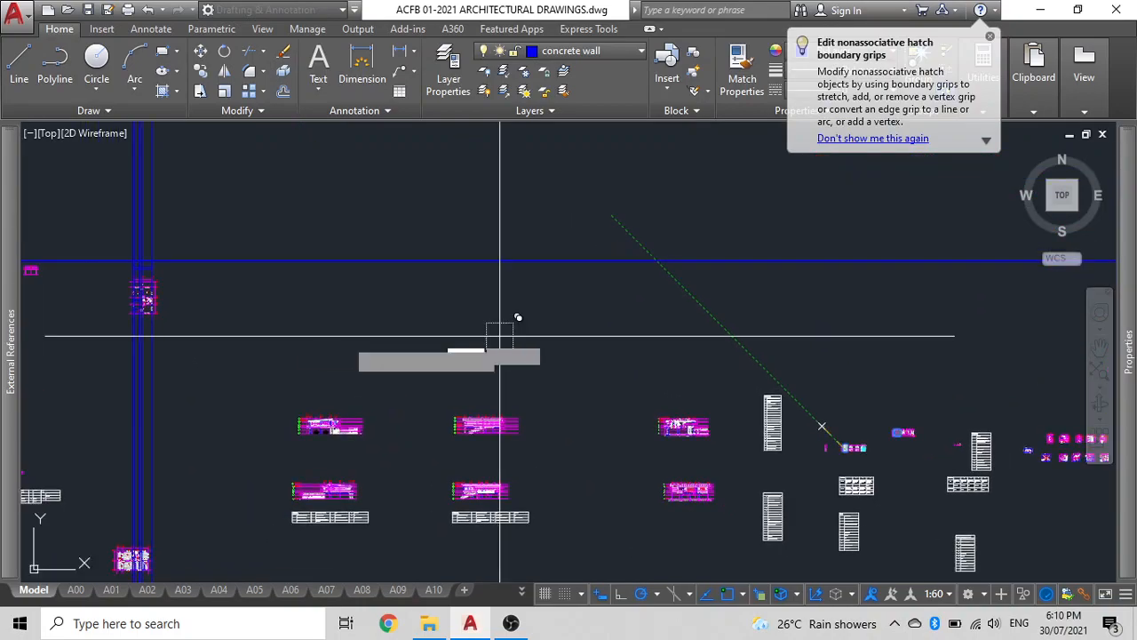
pyautogui.scroll(-2, 373, 339)
pyautogui.moveTo(339, 340); pyautogui.dragTo(657, 361, button='middle')
pyautogui.scroll(12, 500, 287)
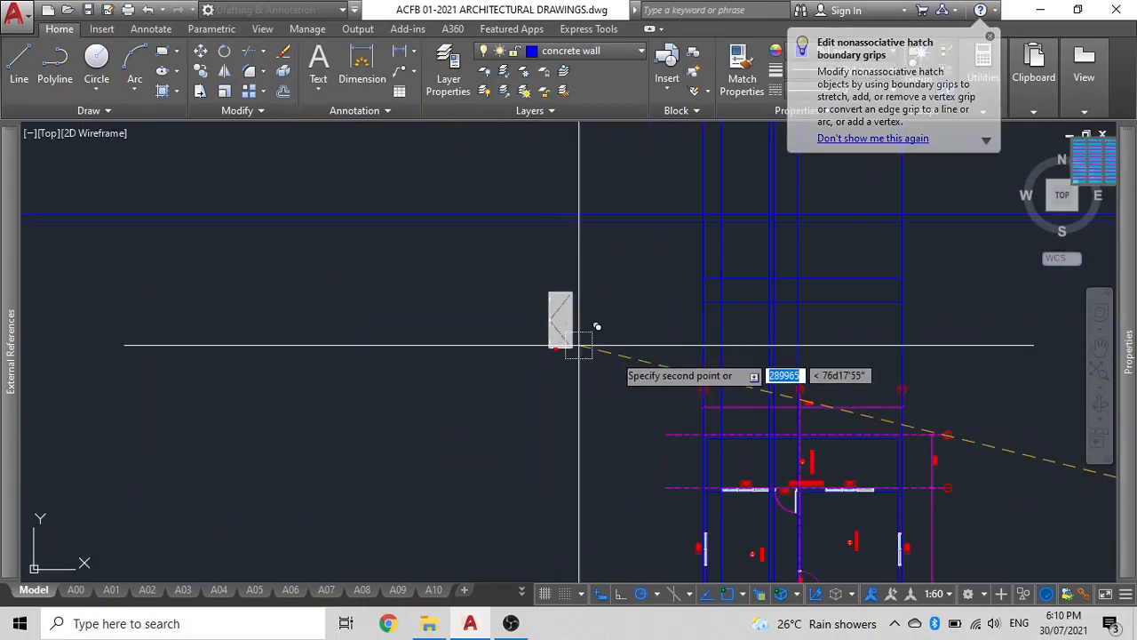
pyautogui.click(81, 437)
pyautogui.press('Escape')
# Move the copied door elevation onto the construction line above the plan's front door.
pyautogui.click(87, 417)
pyautogui.write('M')
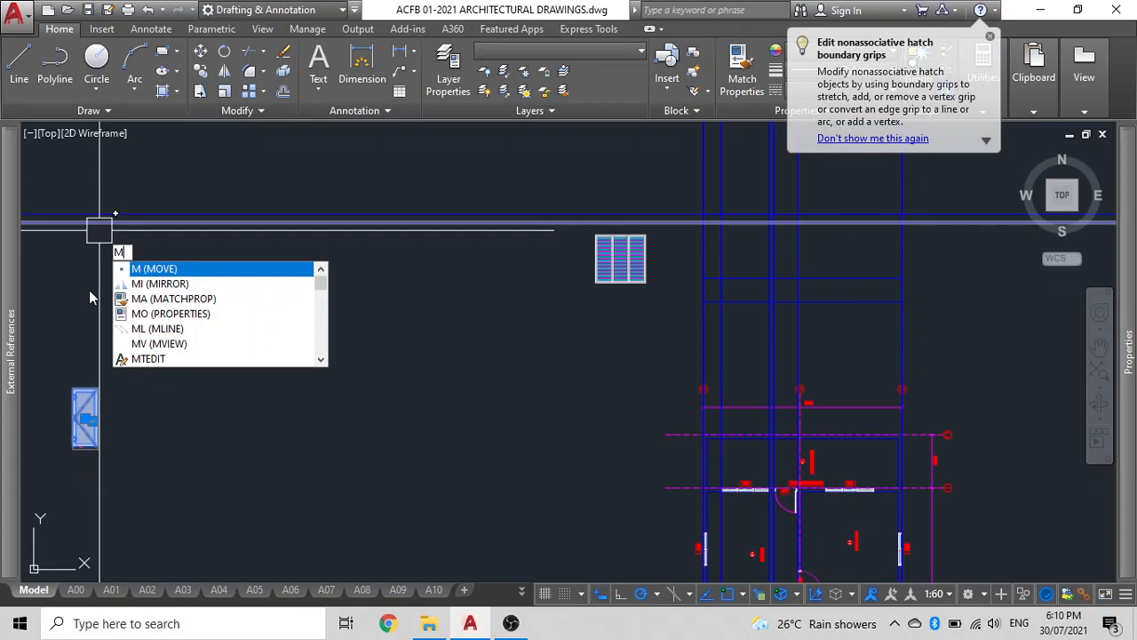
pyautogui.press('Return')
pyautogui.click(57, 349)
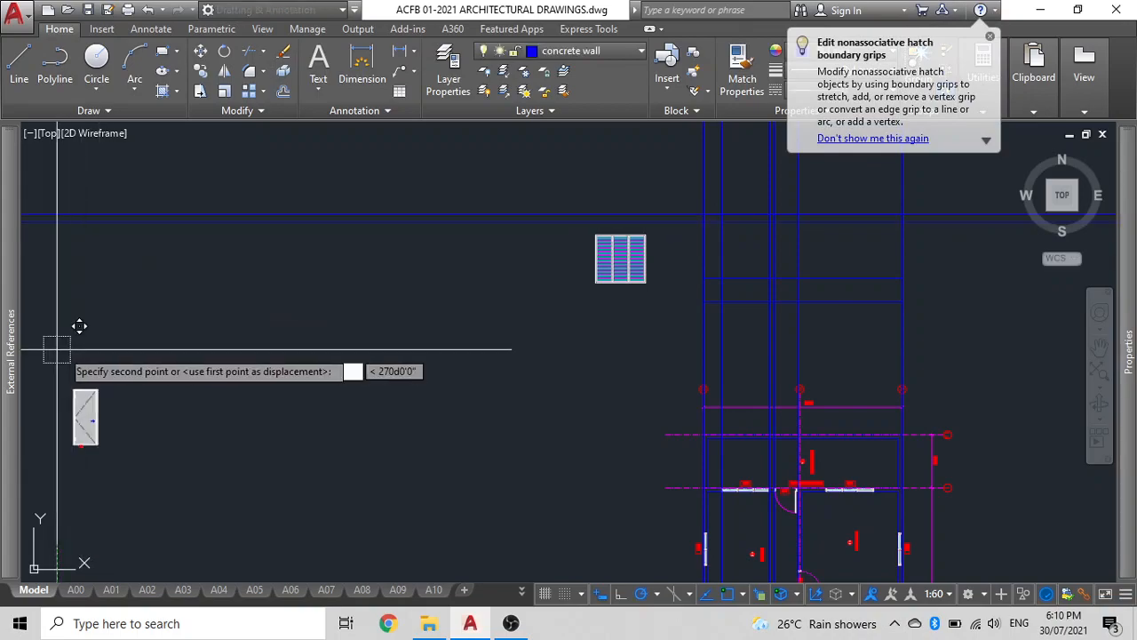
pyautogui.click(560, 346)
pyautogui.moveTo(549, 337); pyautogui.dragTo(321, 338, button='middle')
pyautogui.scroll(2, 414, 313)
pyautogui.moveTo(410, 295); pyautogui.dragTo(348, 352, button='middle')
pyautogui.click(348, 294)
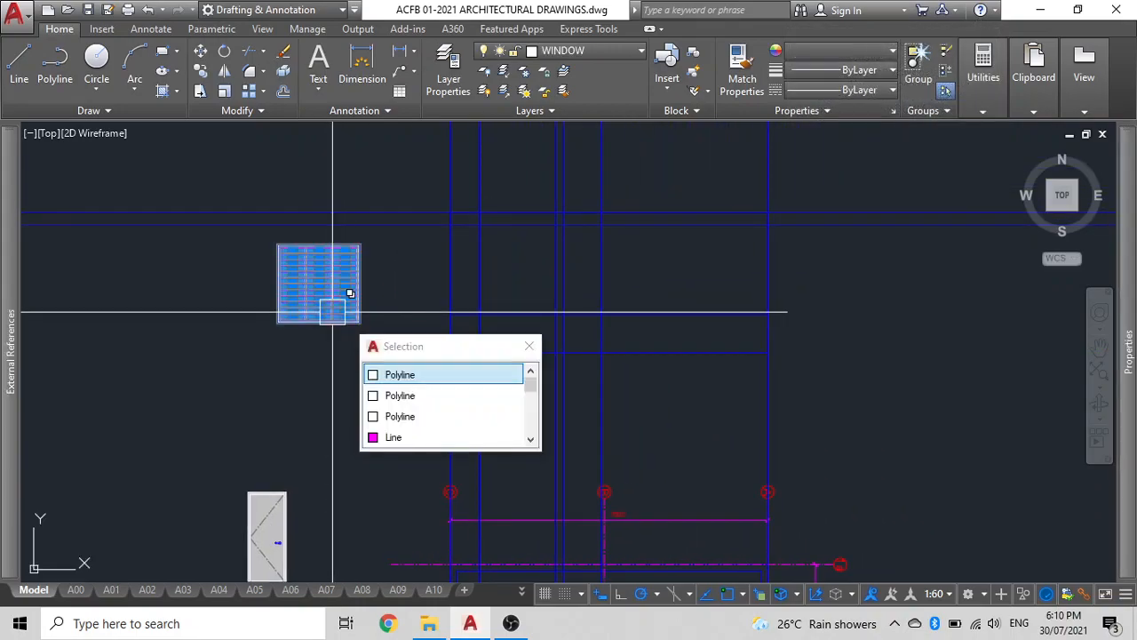
pyautogui.moveTo(345, 307); pyautogui.dragTo(310, 241, button='middle')
pyautogui.moveTo(345, 451); pyautogui.dragTo(219, 222, button='middle')
pyautogui.scroll(2, 223, 223)
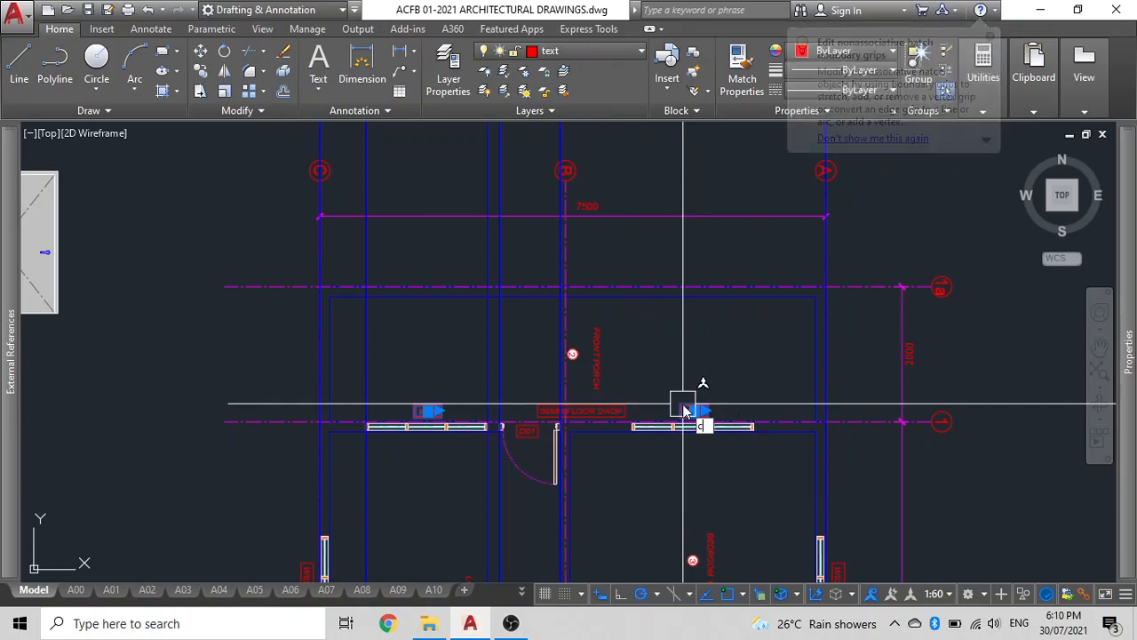
pyautogui.click(684, 409)
pyautogui.press('Escape')
pyautogui.press('Escape')
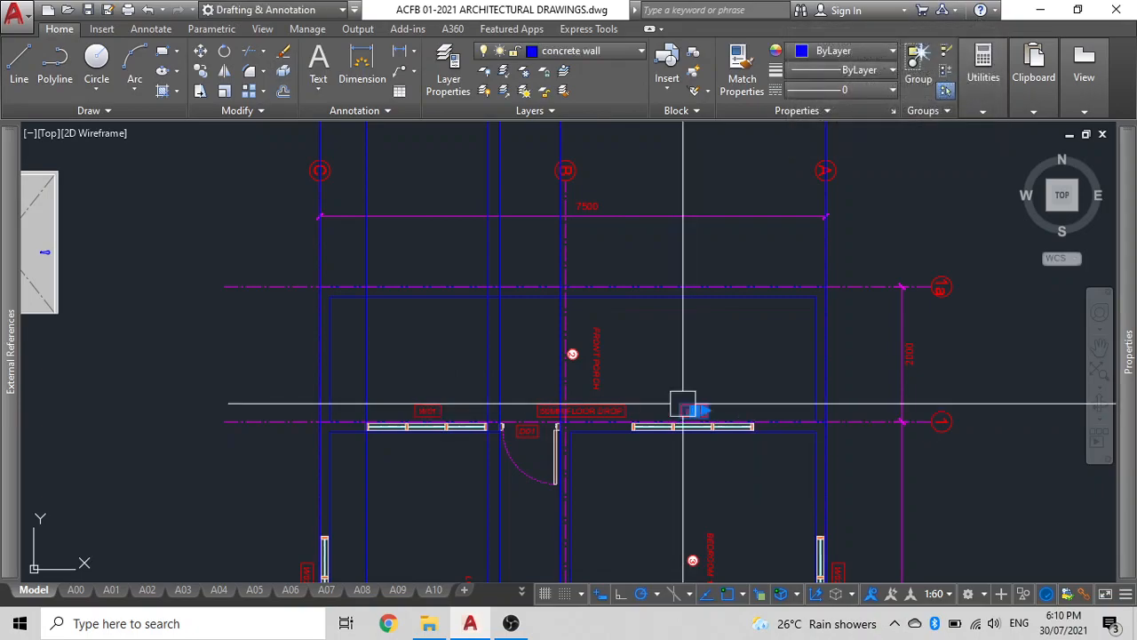
# Move the elevation into line with the plan's front wall window along the construction line.
pyautogui.click(413, 409)
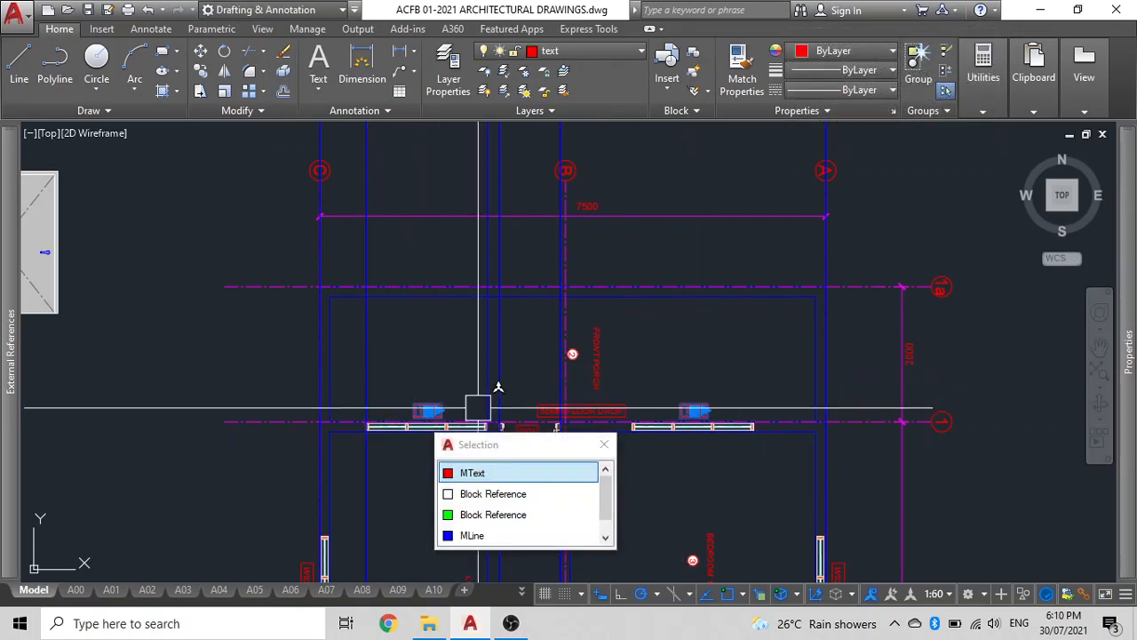
pyautogui.scroll(5, 511, 395)
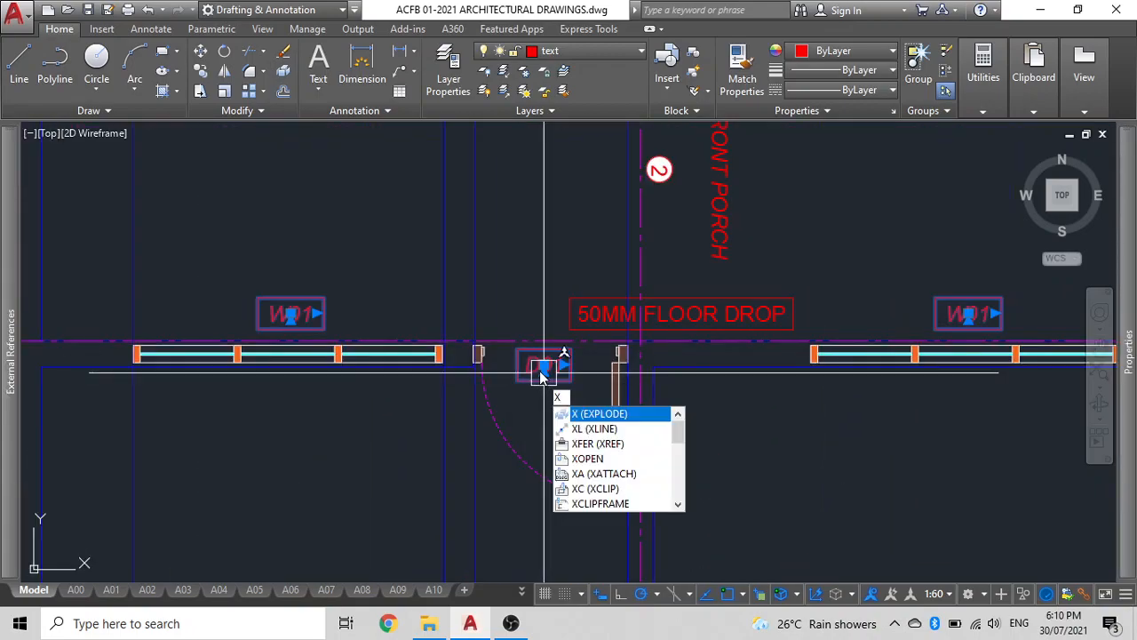
pyautogui.press('Return')
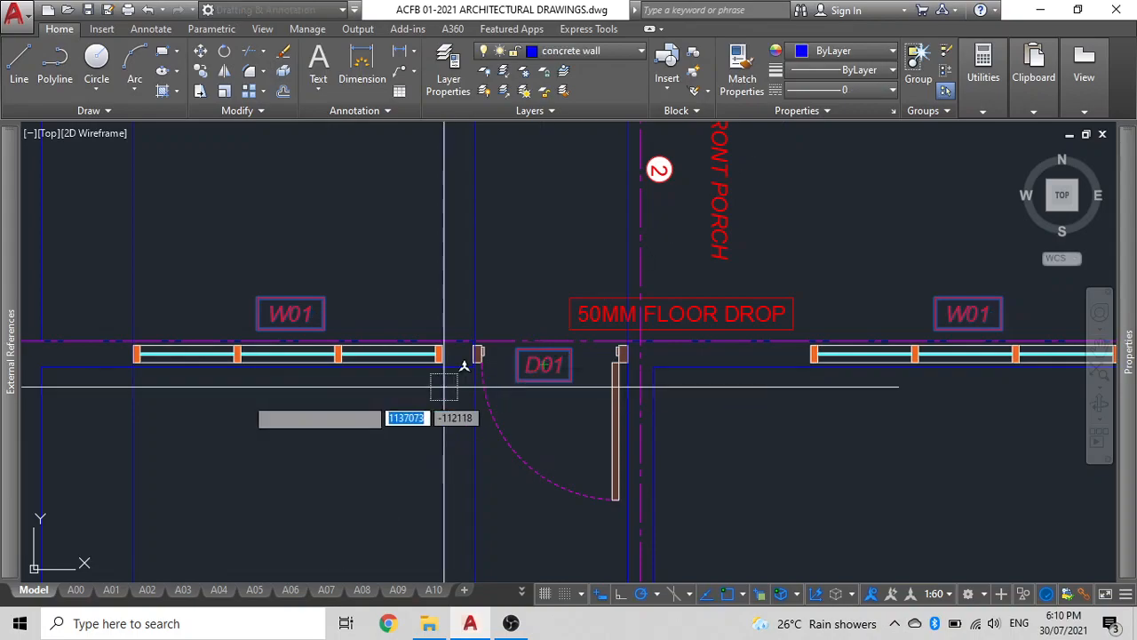
pyautogui.moveTo(54, 376); pyautogui.dragTo(374, 413, button='middle')
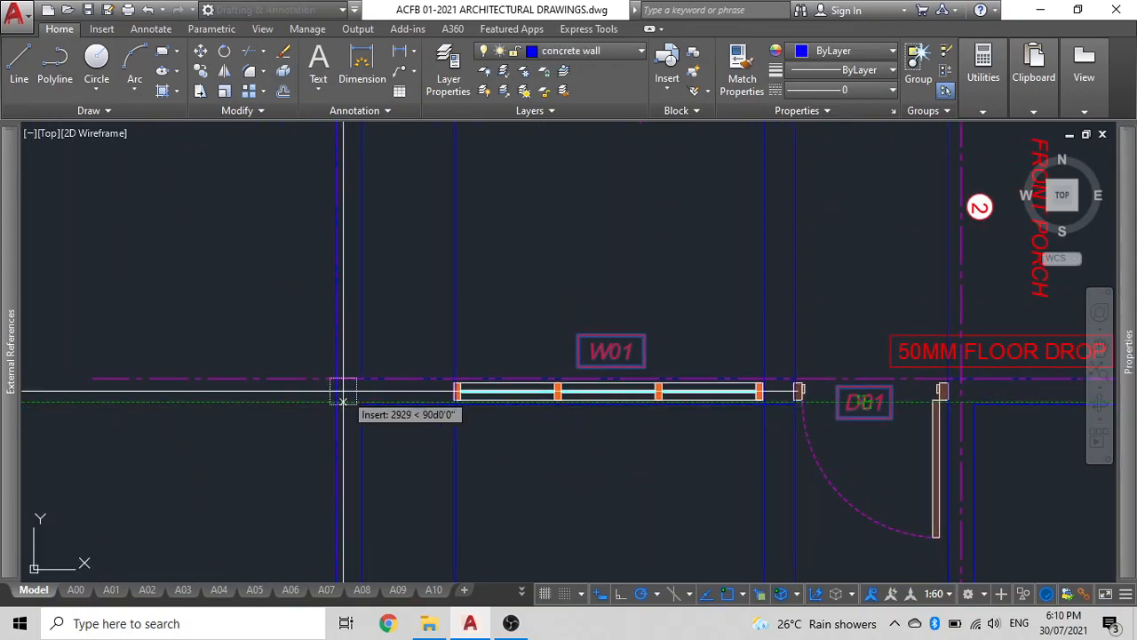
pyautogui.click(336, 377)
pyautogui.scroll(-4, 360, 320)
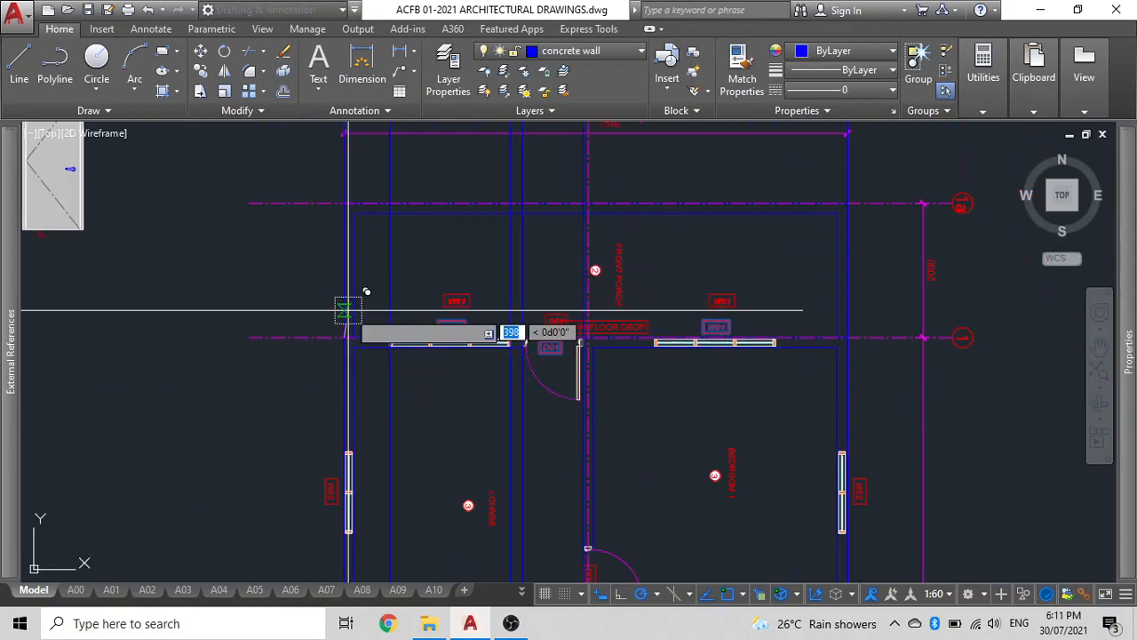
pyautogui.moveTo(376, 394); pyautogui.dragTo(396, 486, button='middle')
pyautogui.moveTo(412, 223); pyautogui.dragTo(389, 515, button='middle')
pyautogui.scroll(-2, 385, 290)
pyautogui.moveTo(384, 291); pyautogui.dragTo(396, 361, button='middle')
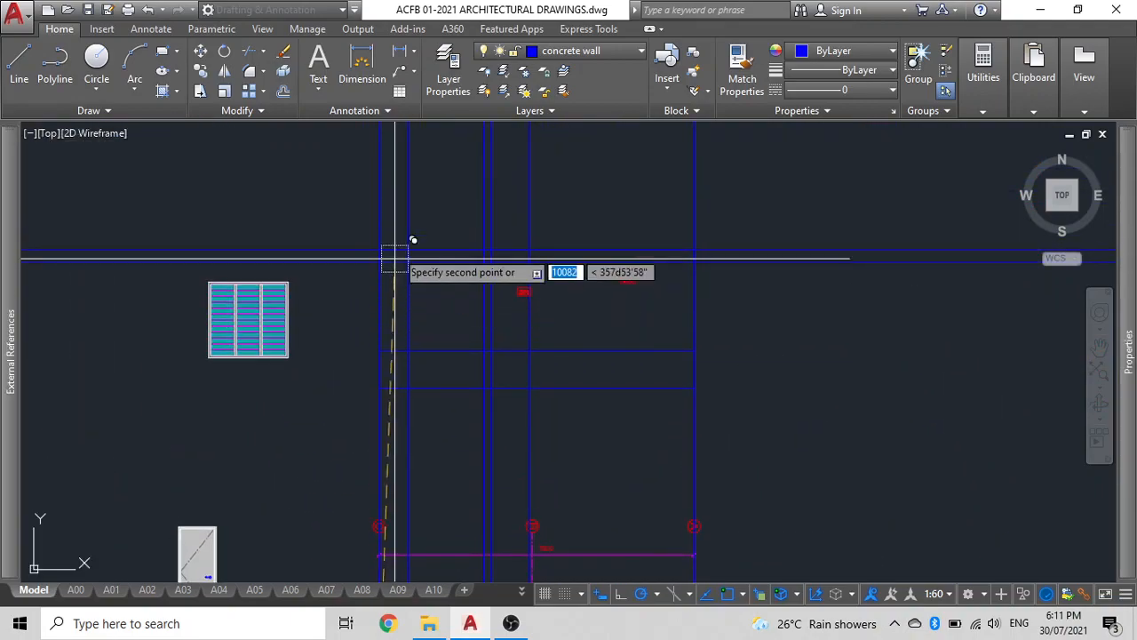
pyautogui.scroll(4, 395, 258)
pyautogui.click(348, 284)
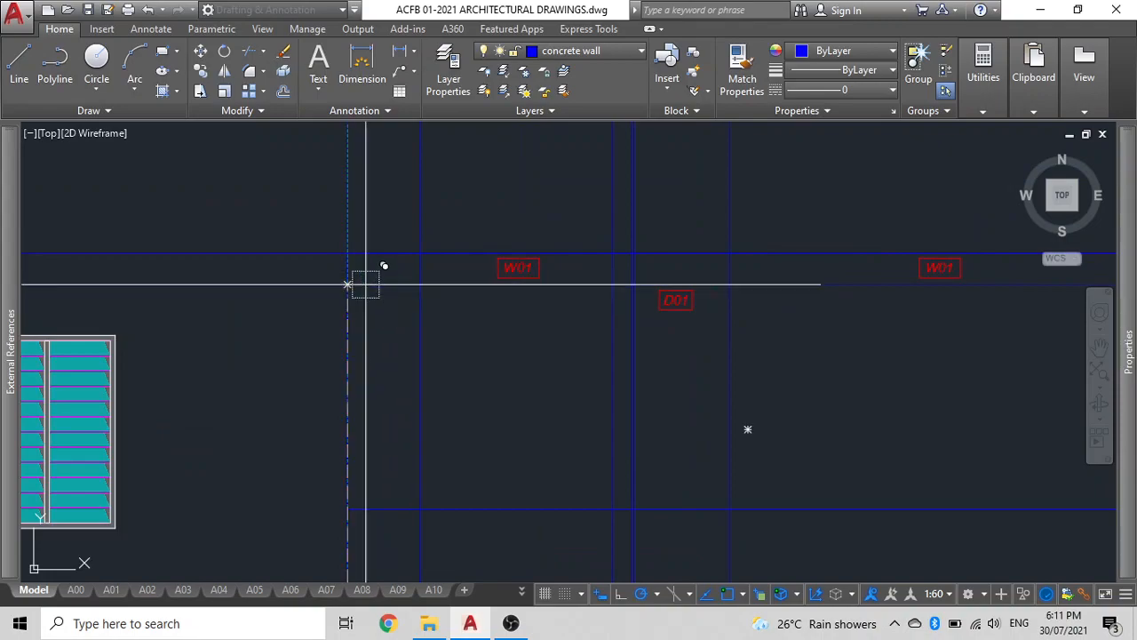
pyautogui.press('Escape')
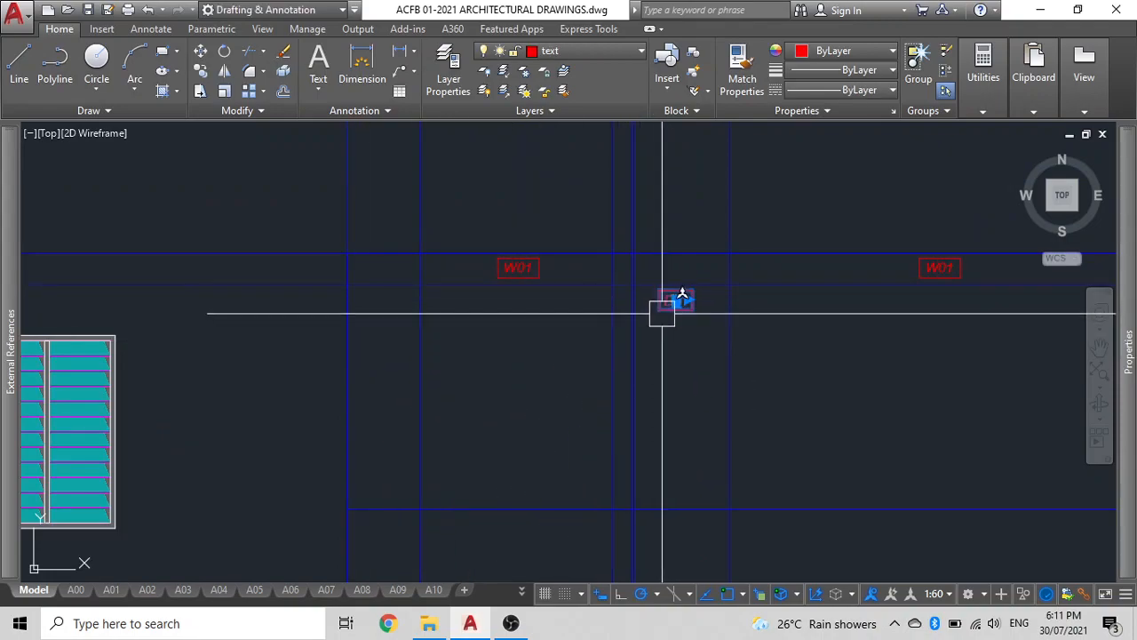
# Move the D01 tag onto the construction line between the two W01 tags.
pyautogui.write('m')
pyautogui.press('space')
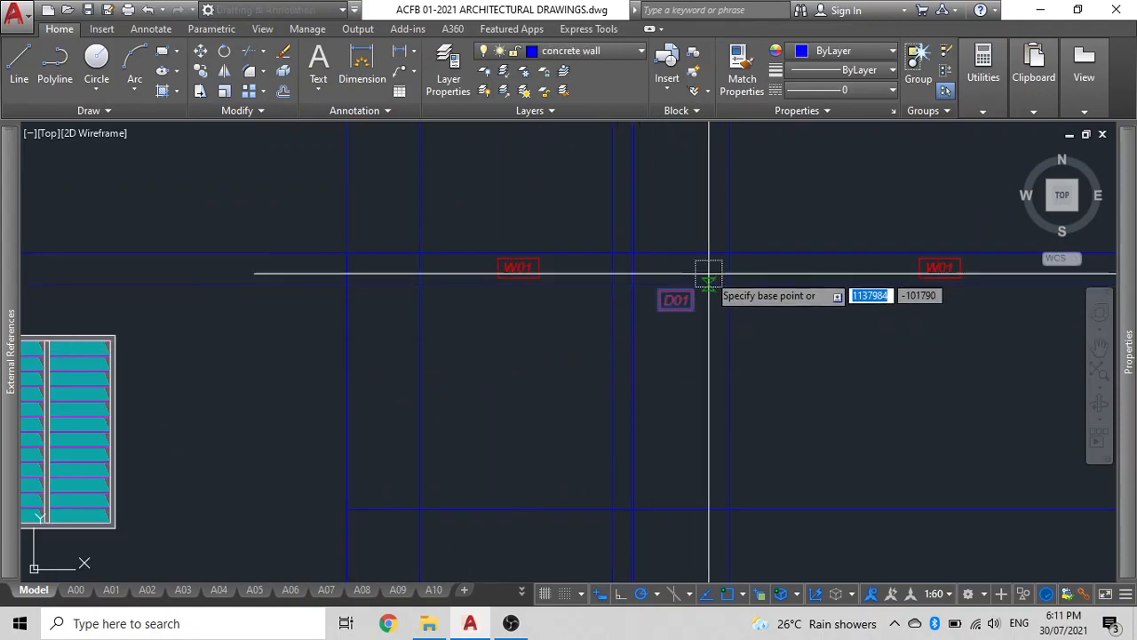
pyautogui.scroll(6, 708, 272)
pyautogui.click(525, 377)
pyautogui.scroll(-4, 528, 371)
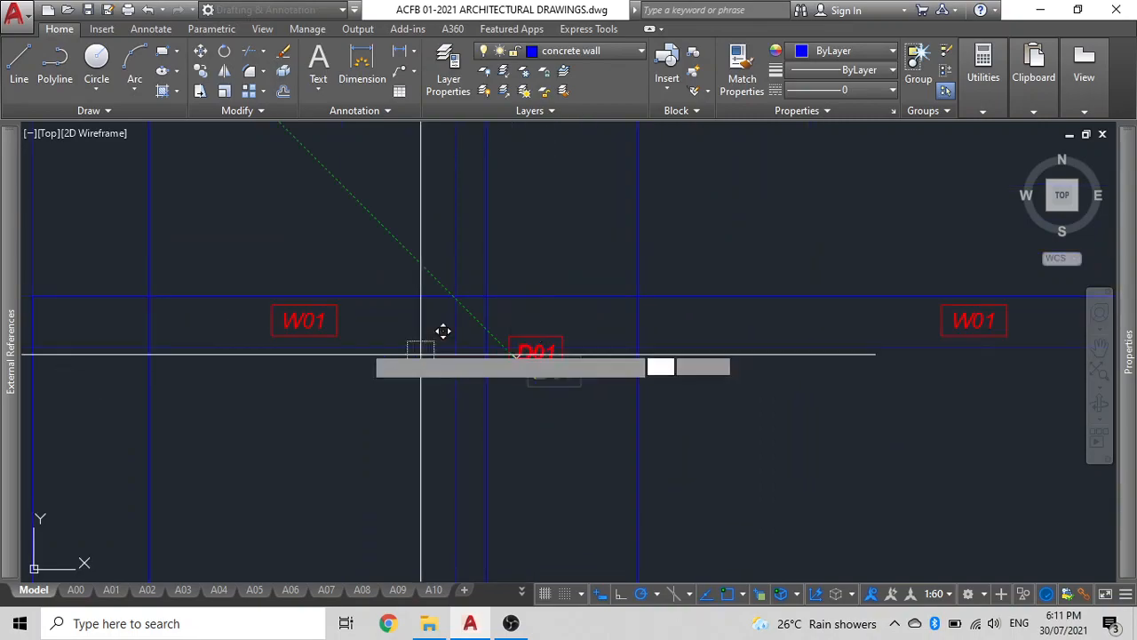
pyautogui.click(535, 329)
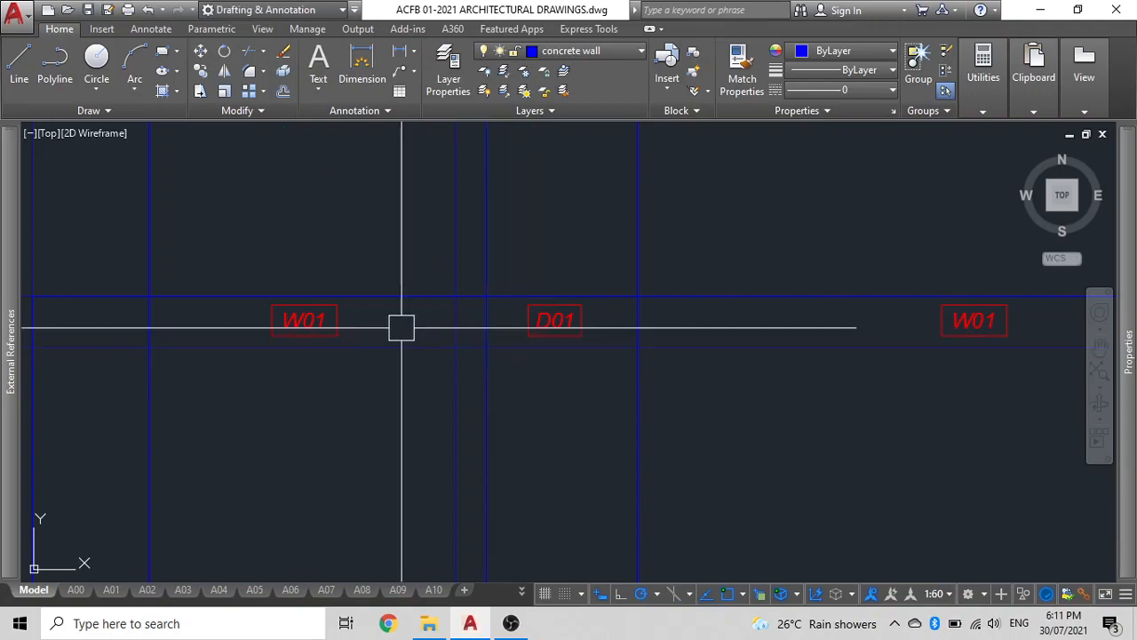
# Position the W01 window elevation on the construction line, centred above the left front window using mid-between-two-points snaps.
pyautogui.scroll(-4, 401, 325)
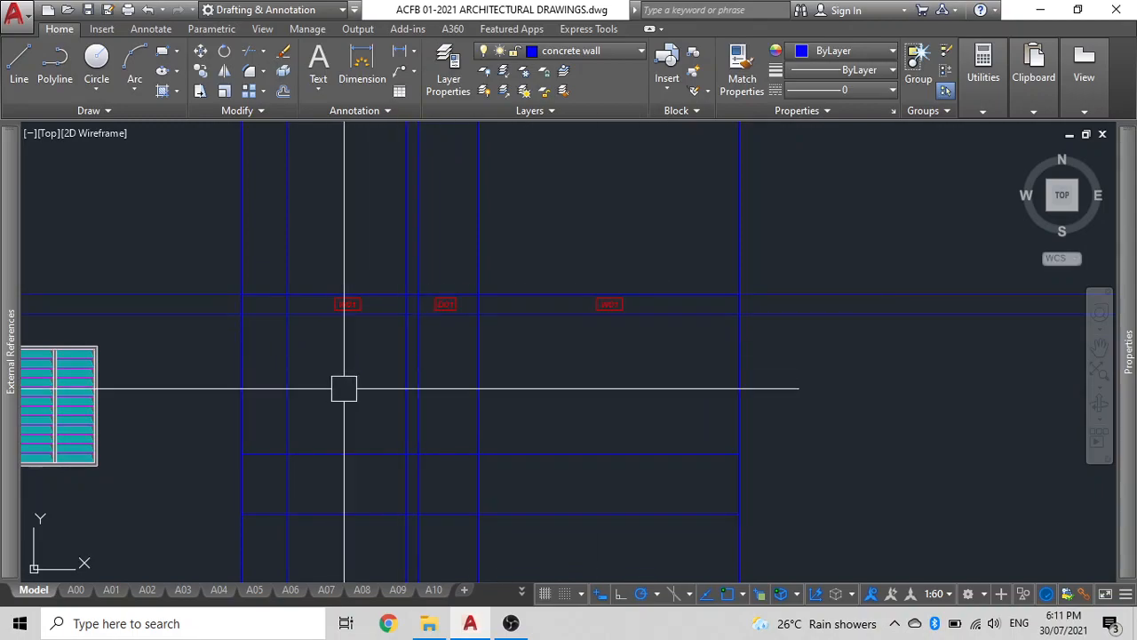
pyautogui.moveTo(343, 386); pyautogui.dragTo(517, 228, button='middle')
pyautogui.click(224, 256)
pyautogui.write('CO')
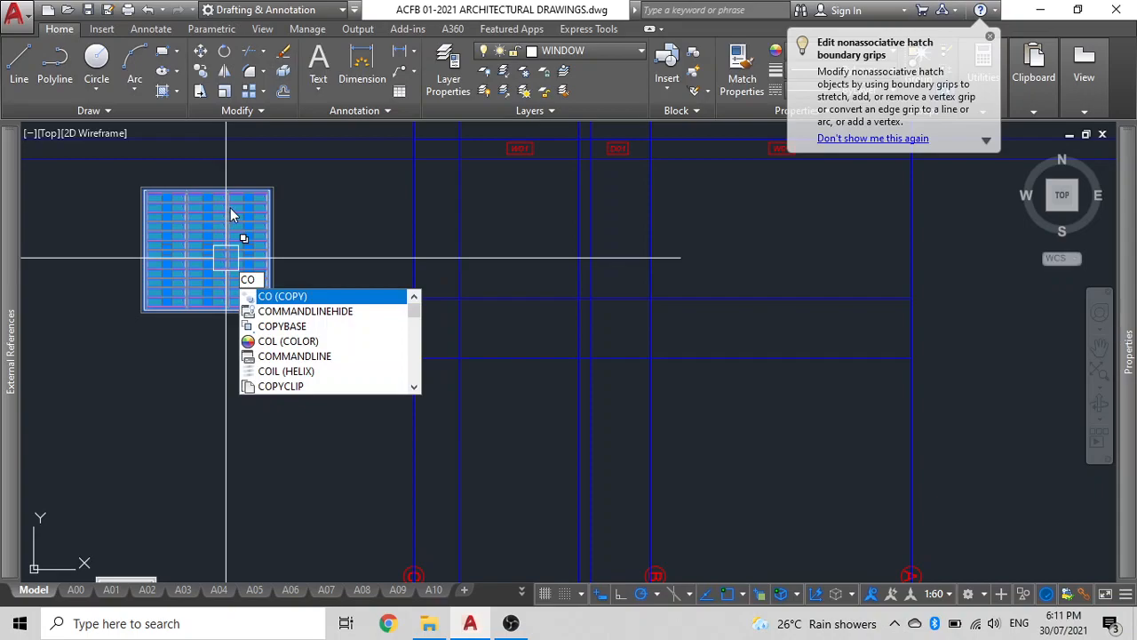
pyautogui.press('Return')
pyautogui.click(232, 210)
pyautogui.write('M')
pyautogui.press('Return')
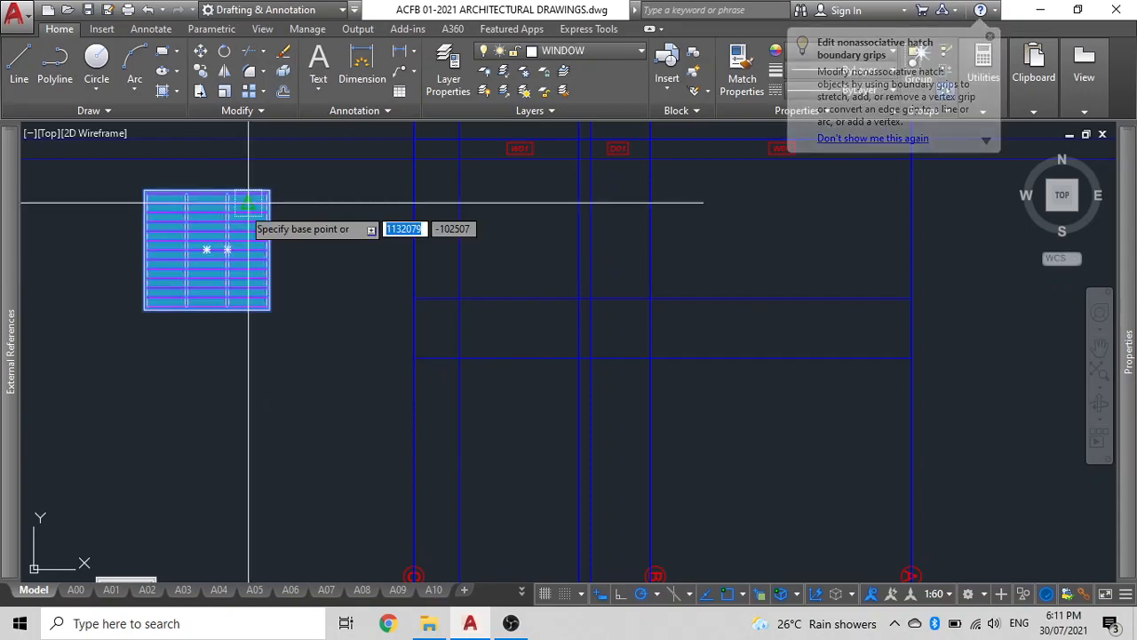
pyautogui.scroll(5, 228, 184)
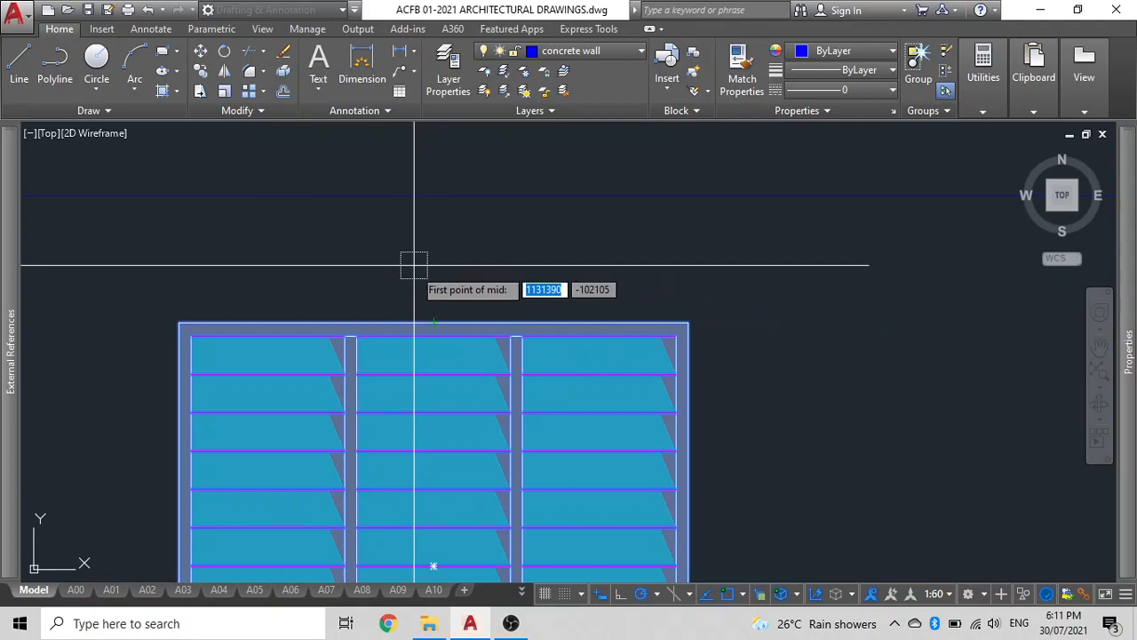
pyautogui.click(690, 320)
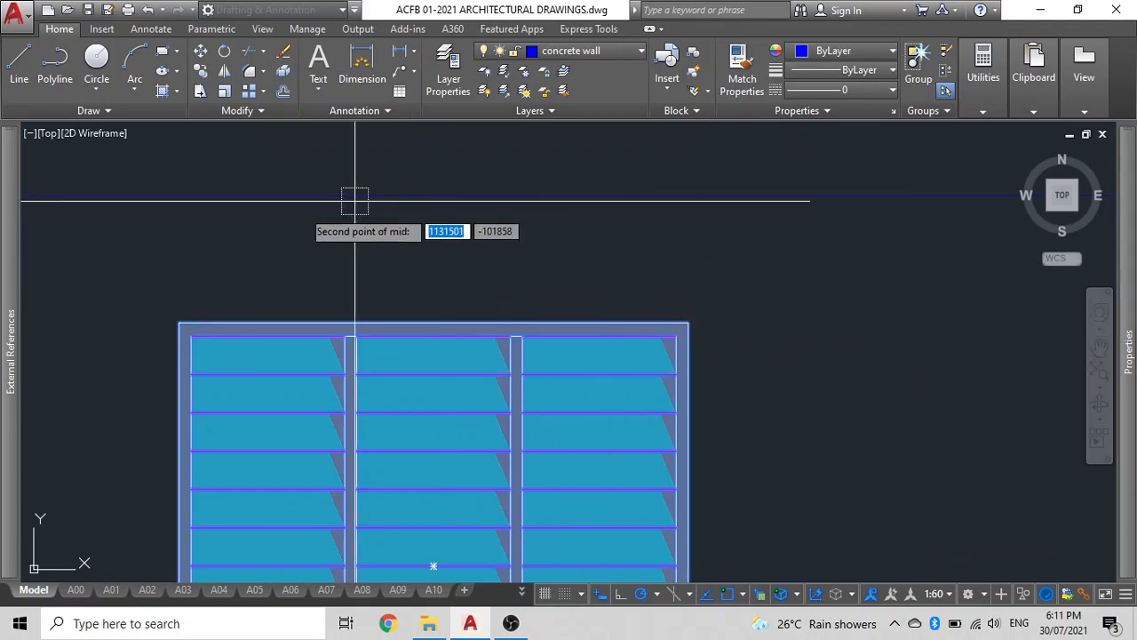
pyautogui.click(179, 321)
pyautogui.scroll(-10, 268, 306)
pyautogui.scroll(4, 330, 293)
pyautogui.scroll(6, 406, 317)
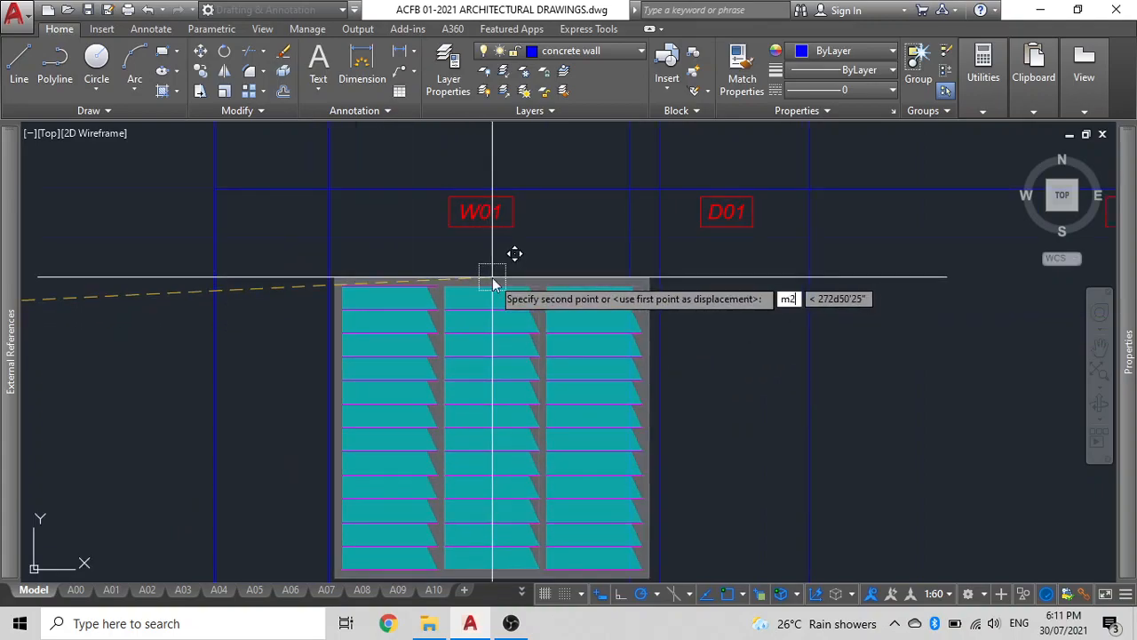
pyautogui.scroll(4, 399, 226)
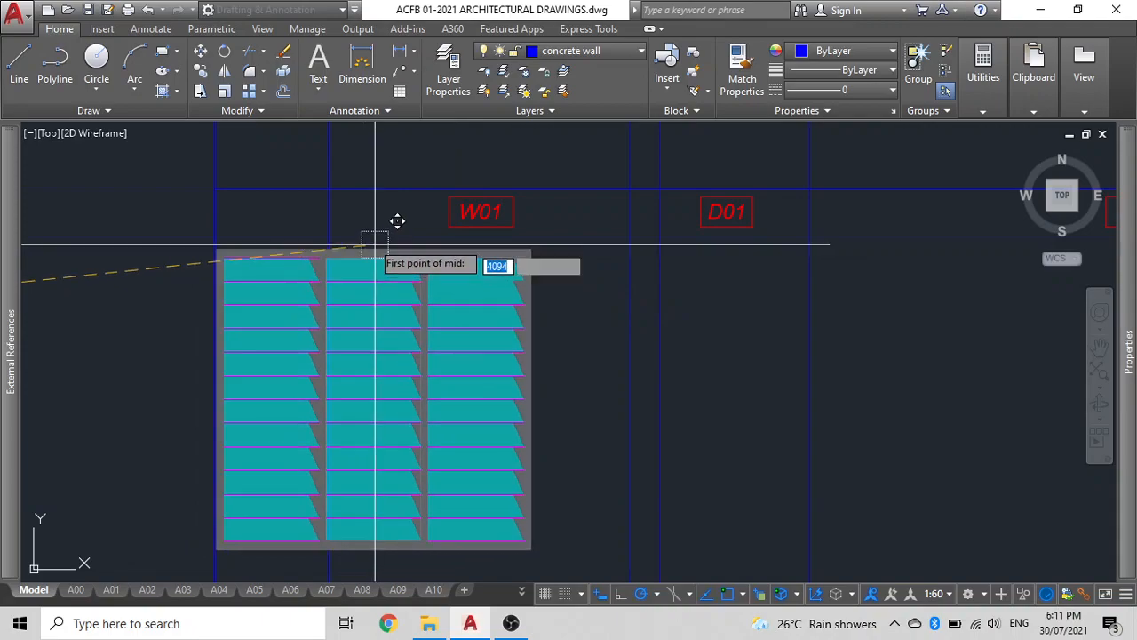
pyautogui.click(297, 223)
pyautogui.scroll(-4, 302, 218)
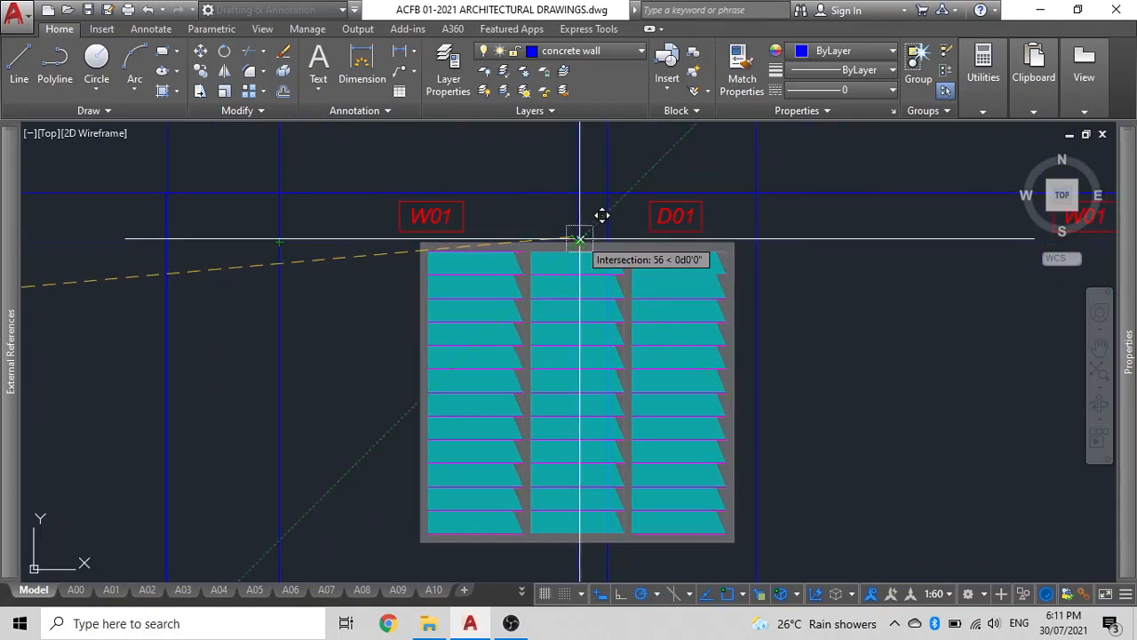
pyautogui.click(578, 242)
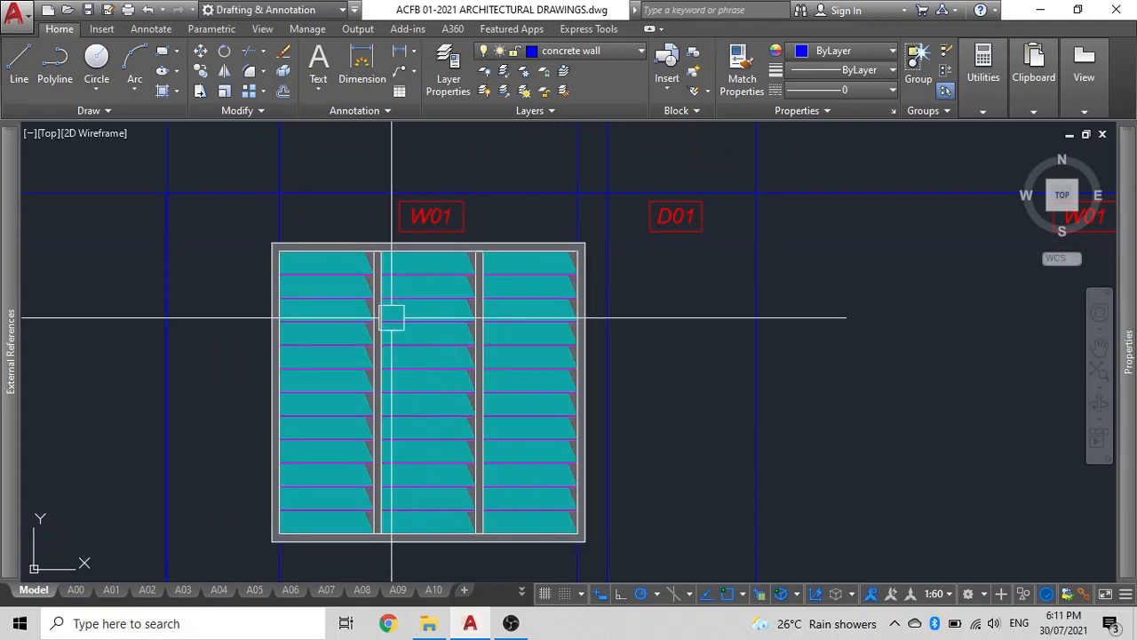
# Copy the window elevation above the right front window, using the offset between the two plan windows as displacement.
pyautogui.scroll(-5, 389, 317)
pyautogui.moveTo(386, 317); pyautogui.dragTo(436, 195, button='middle')
pyautogui.click(449, 222)
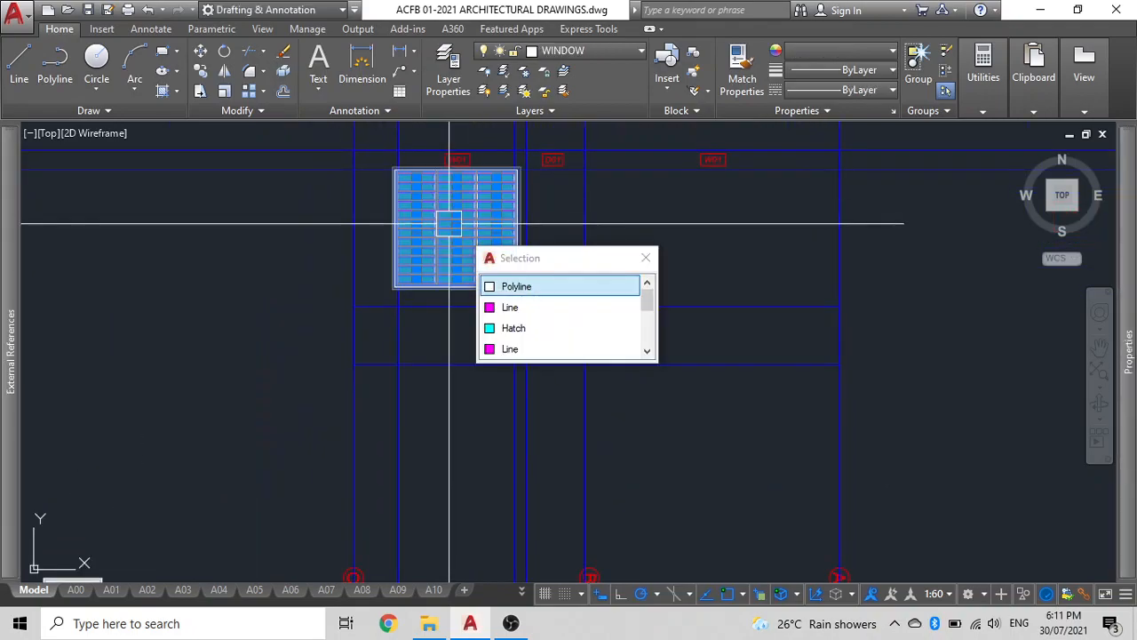
pyautogui.press('Escape')
pyautogui.click(437, 233)
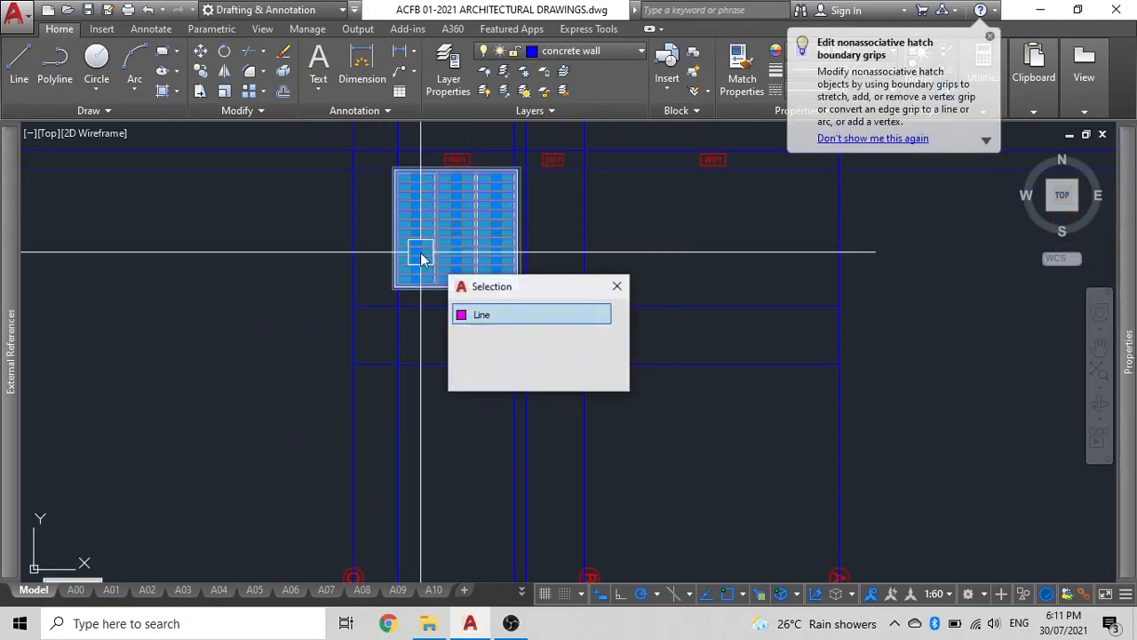
pyautogui.moveTo(180, 271); pyautogui.dragTo(280, 197, button='middle')
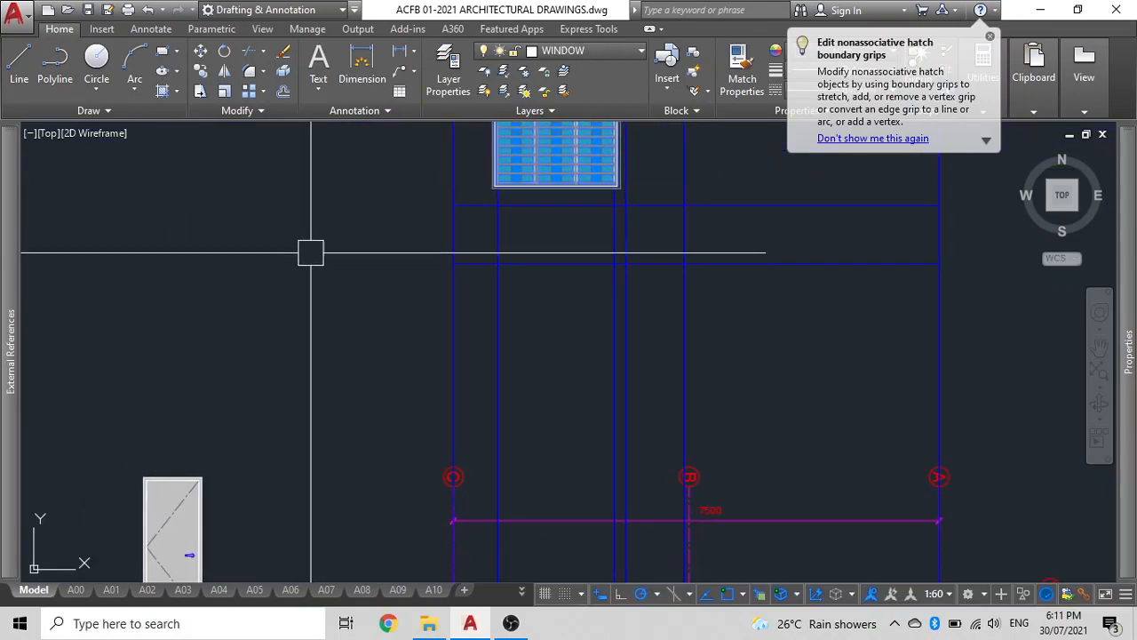
pyautogui.write('co')
pyautogui.press('space')
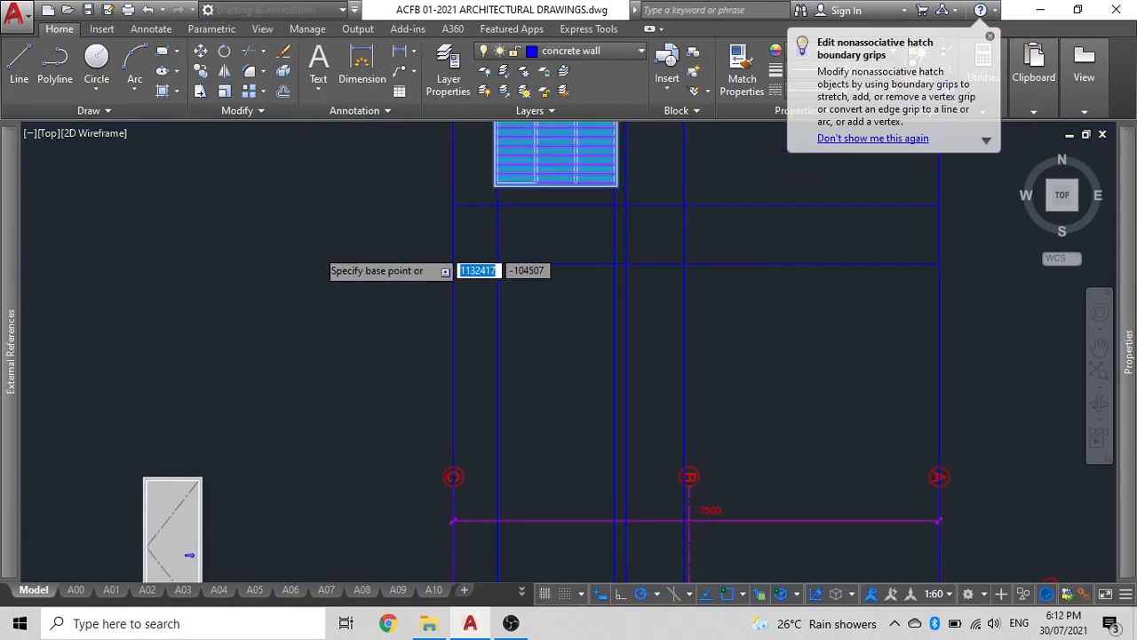
pyautogui.scroll(-2, 312, 245)
pyautogui.moveTo(313, 247); pyautogui.dragTo(295, 154, button='middle')
pyautogui.scroll(8, 366, 439)
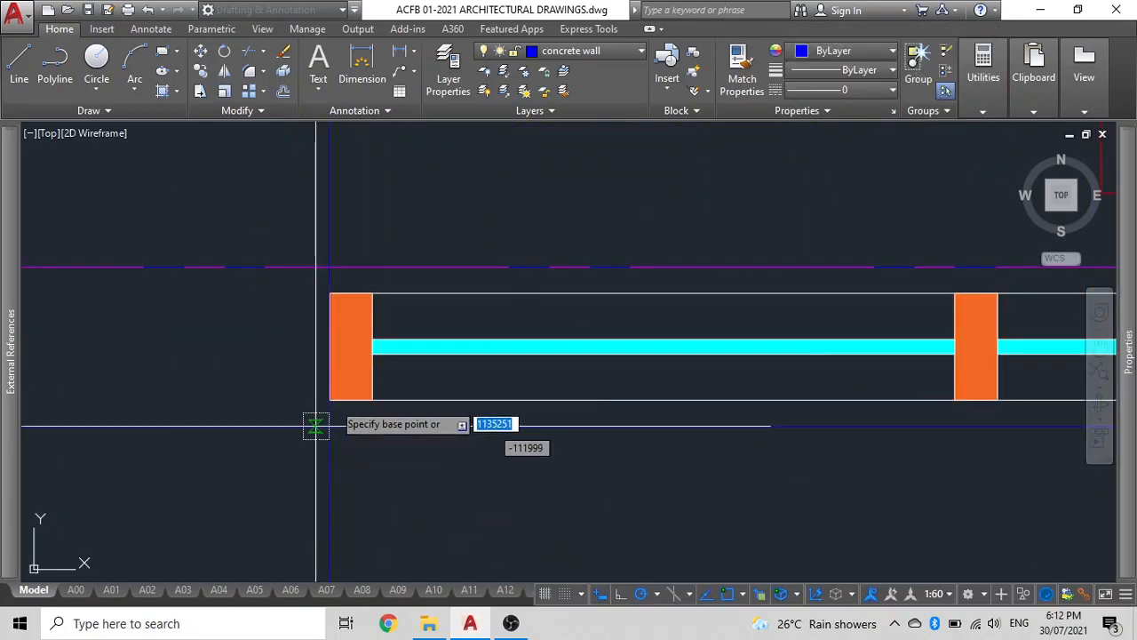
pyautogui.click(329, 399)
pyautogui.scroll(-5, 329, 399)
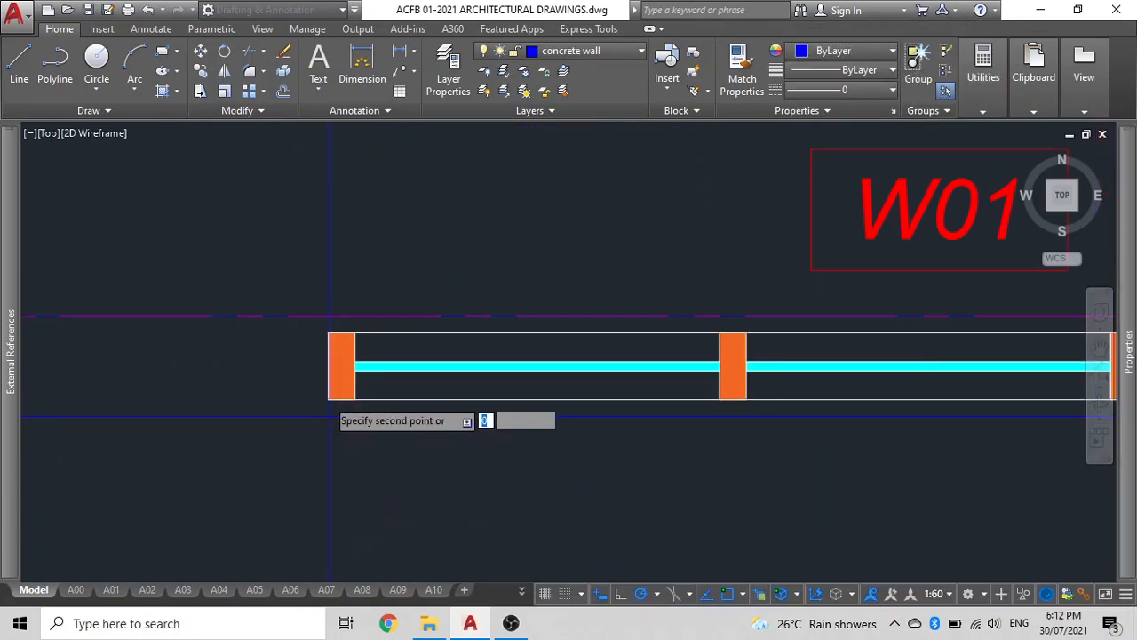
pyautogui.moveTo(584, 394); pyautogui.dragTo(290, 343, button='middle')
pyautogui.scroll(2, 439, 357)
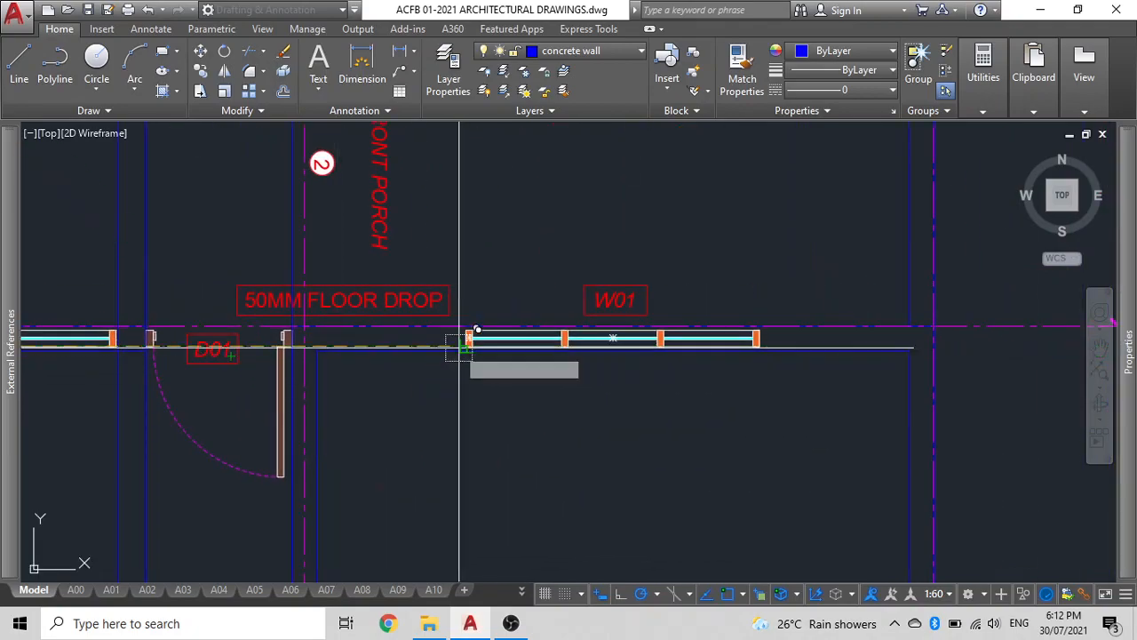
pyautogui.press('Escape')
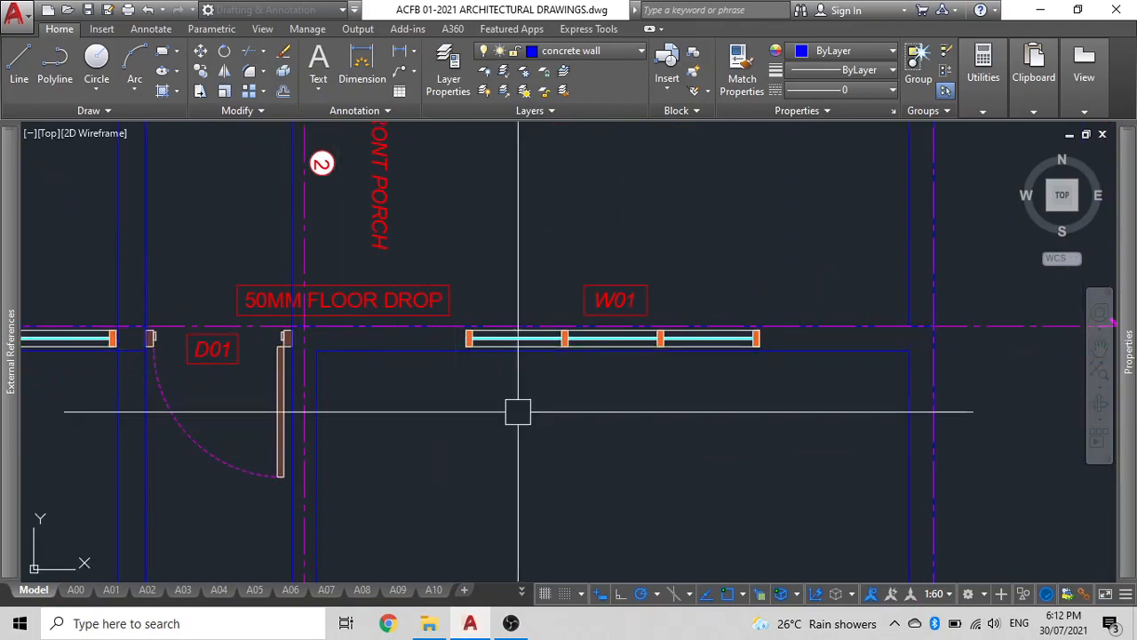
# Copy the D01 door elevation onto the construction line, centred between the door opening's construction lines.
pyautogui.scroll(-6, 534, 391)
pyautogui.moveTo(527, 326); pyautogui.dragTo(571, 553, button='middle')
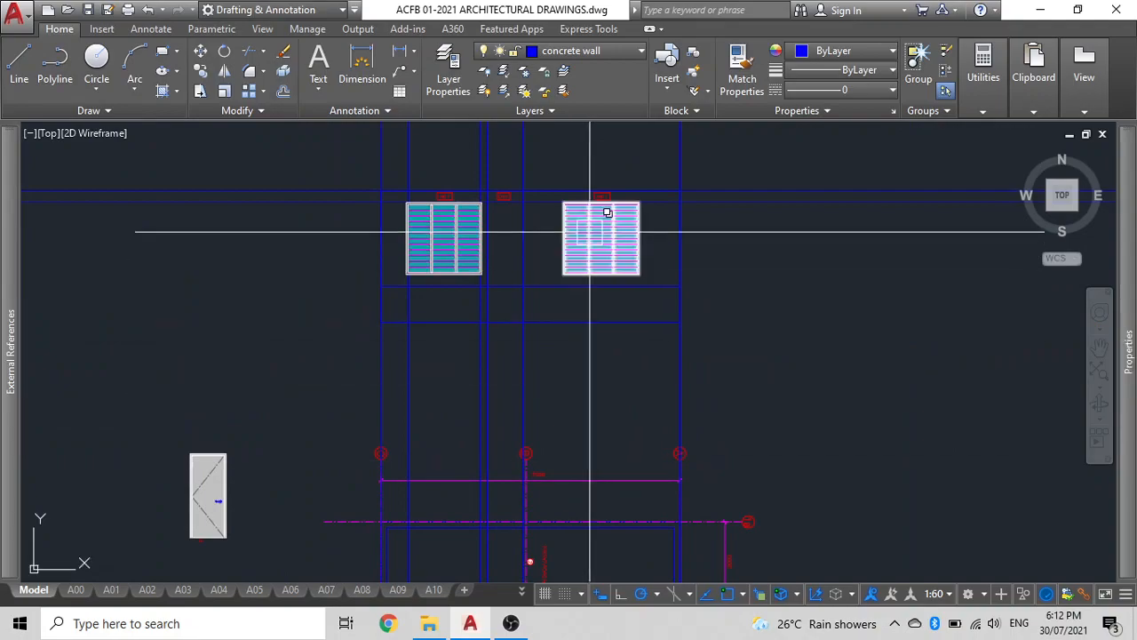
pyautogui.scroll(2, 589, 234)
pyautogui.scroll(-4, 563, 254)
pyautogui.moveTo(564, 254); pyautogui.dragTo(614, 240, button='middle')
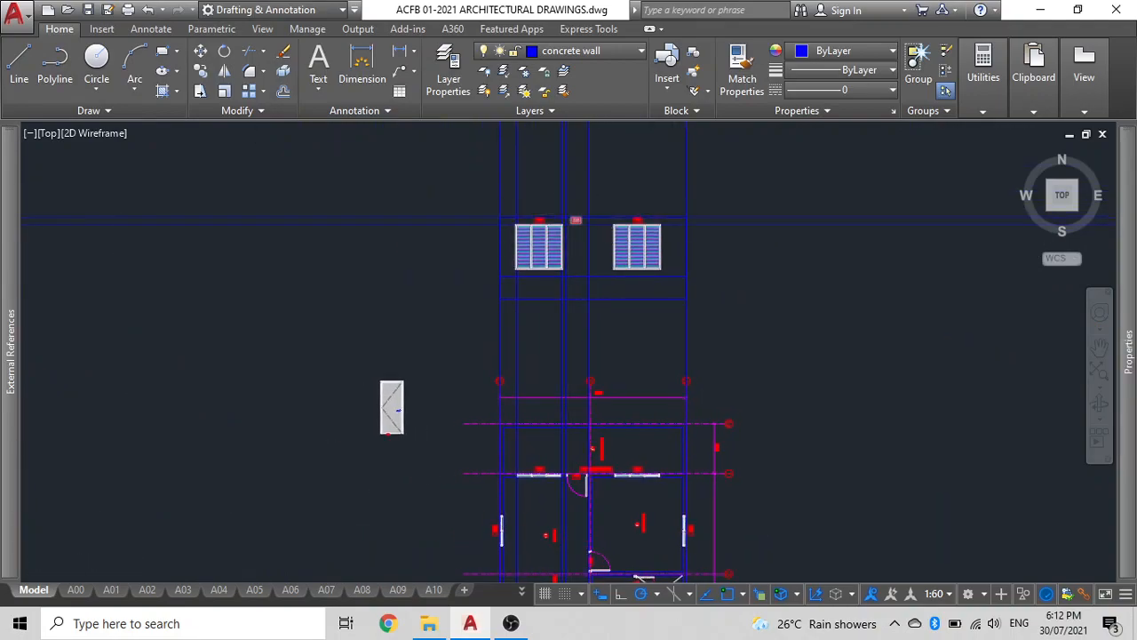
pyautogui.scroll(2, 573, 215)
pyautogui.moveTo(370, 403); pyautogui.dragTo(459, 319, button='middle')
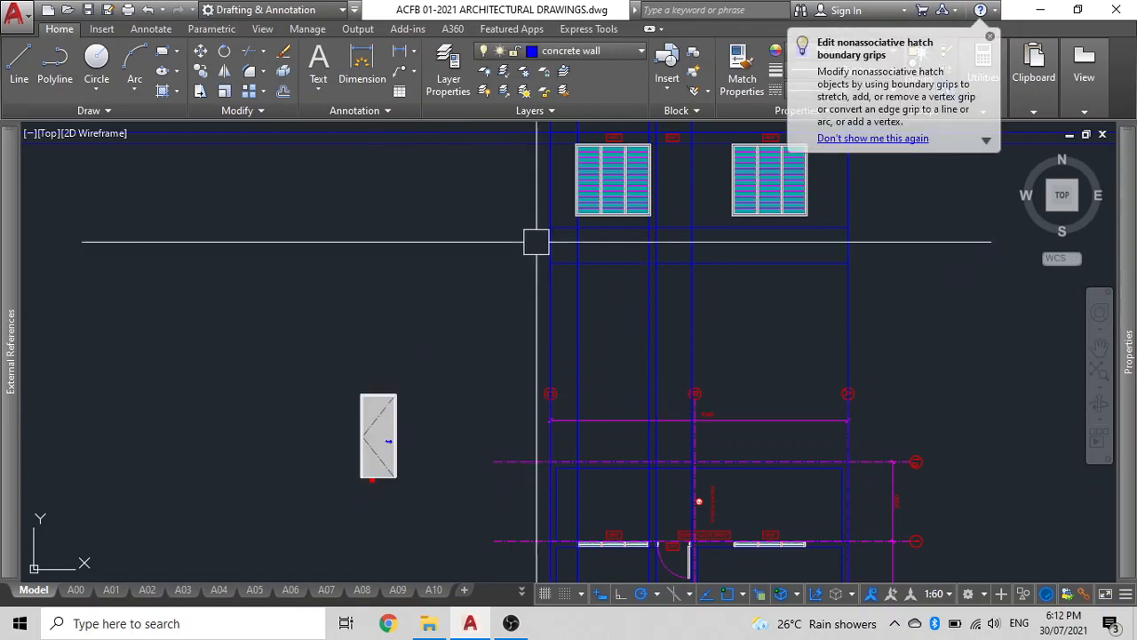
pyautogui.scroll(3, 640, 223)
pyautogui.scroll(-2, 195, 304)
pyautogui.moveTo(221, 314); pyautogui.dragTo(574, 270, button='middle')
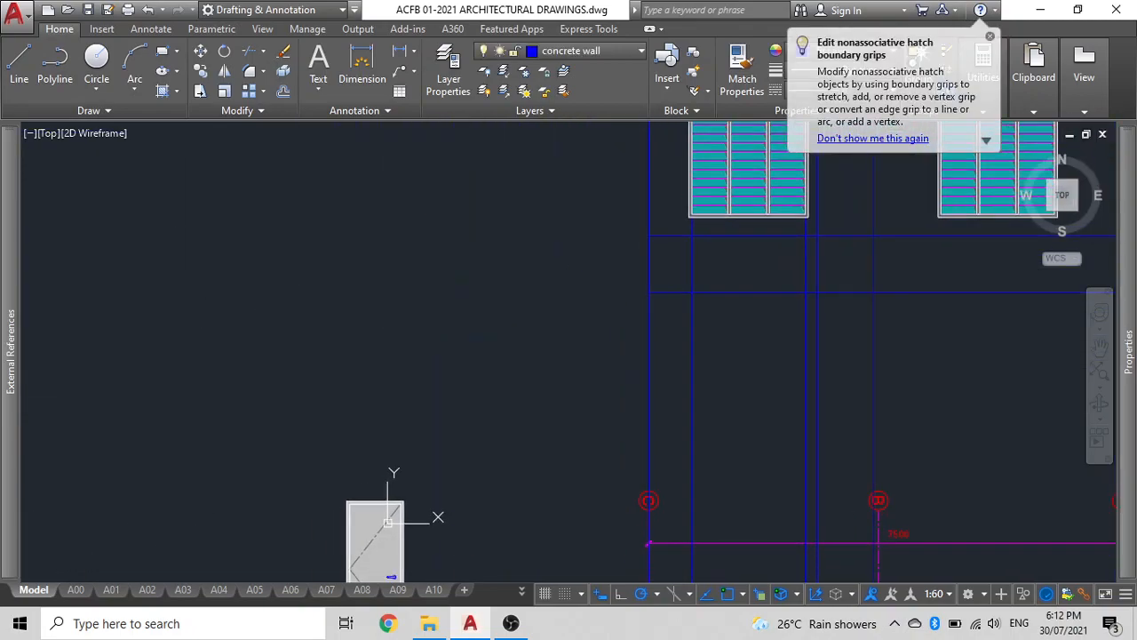
pyautogui.click(362, 517)
pyautogui.click(347, 480)
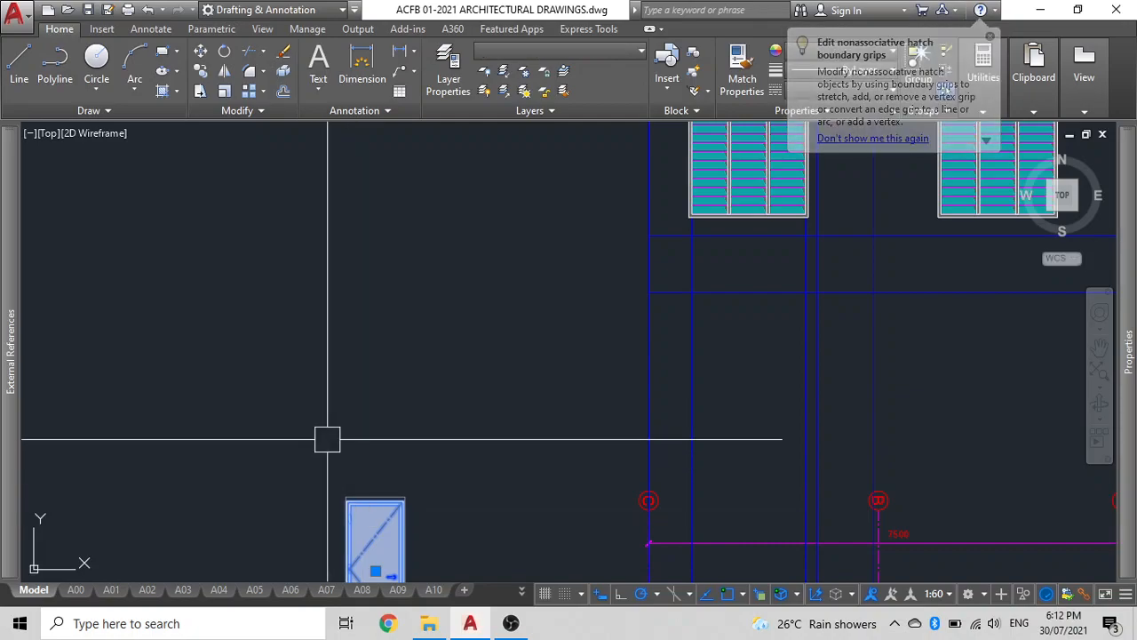
pyautogui.write('co')
pyautogui.press('space')
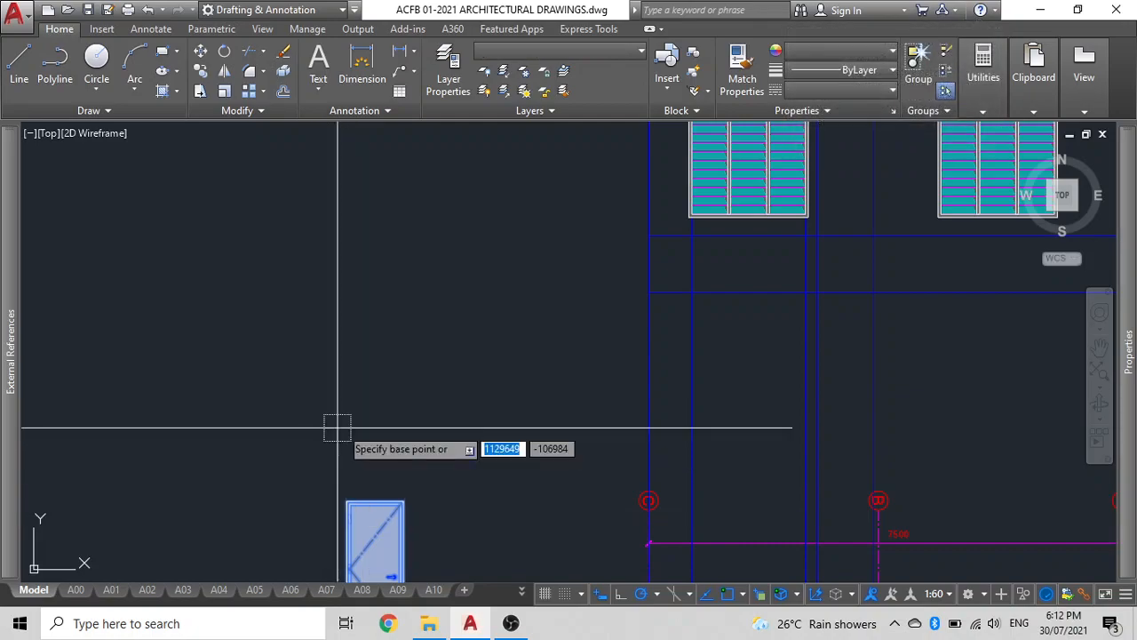
pyautogui.click(375, 502)
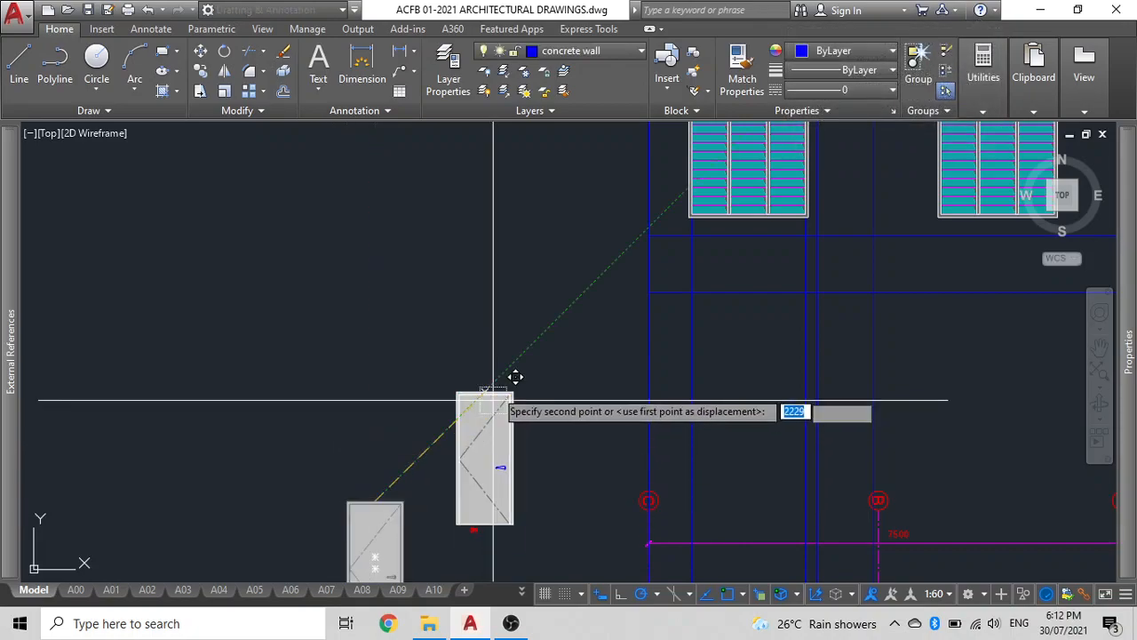
pyautogui.scroll(-5, 515, 450)
pyautogui.scroll(8, 374, 434)
pyautogui.scroll(4, 569, 374)
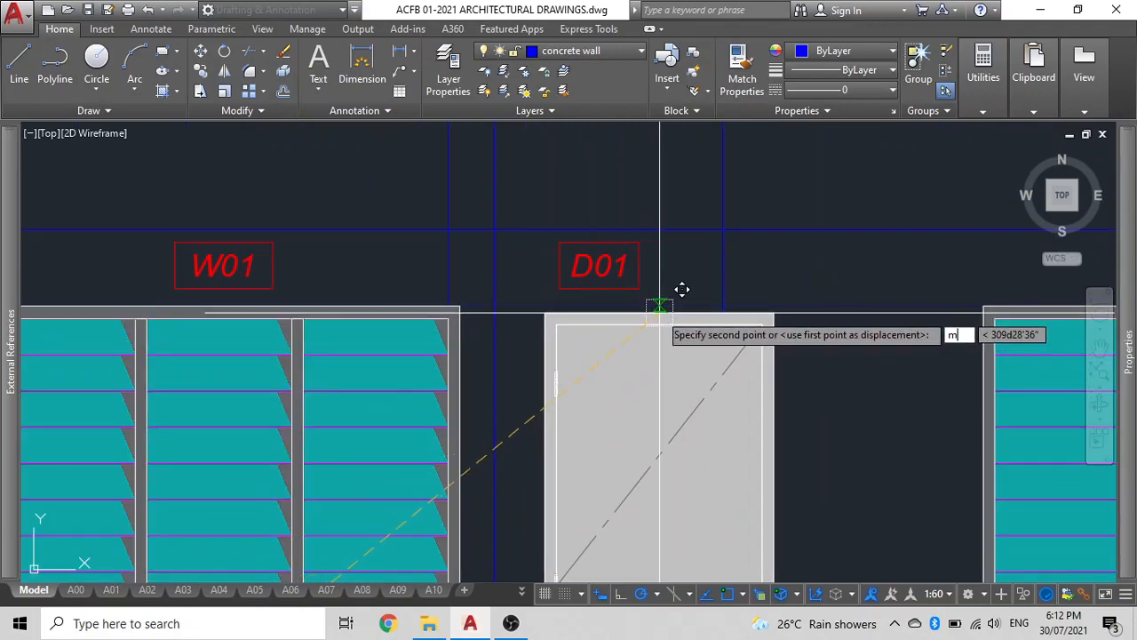
pyautogui.press('space')
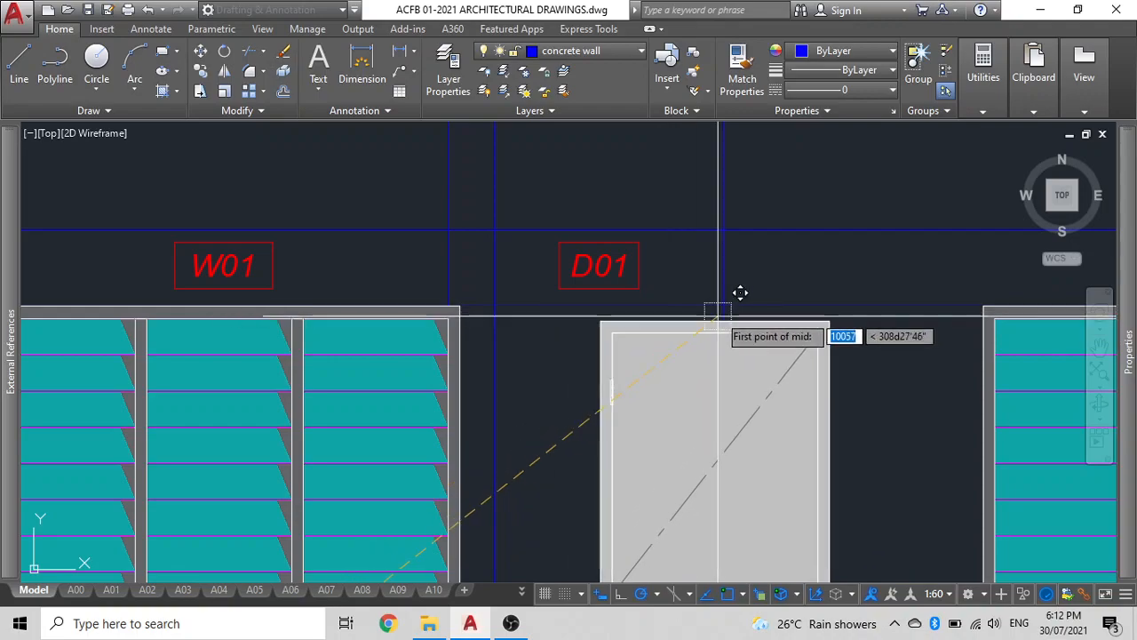
pyautogui.click(723, 305)
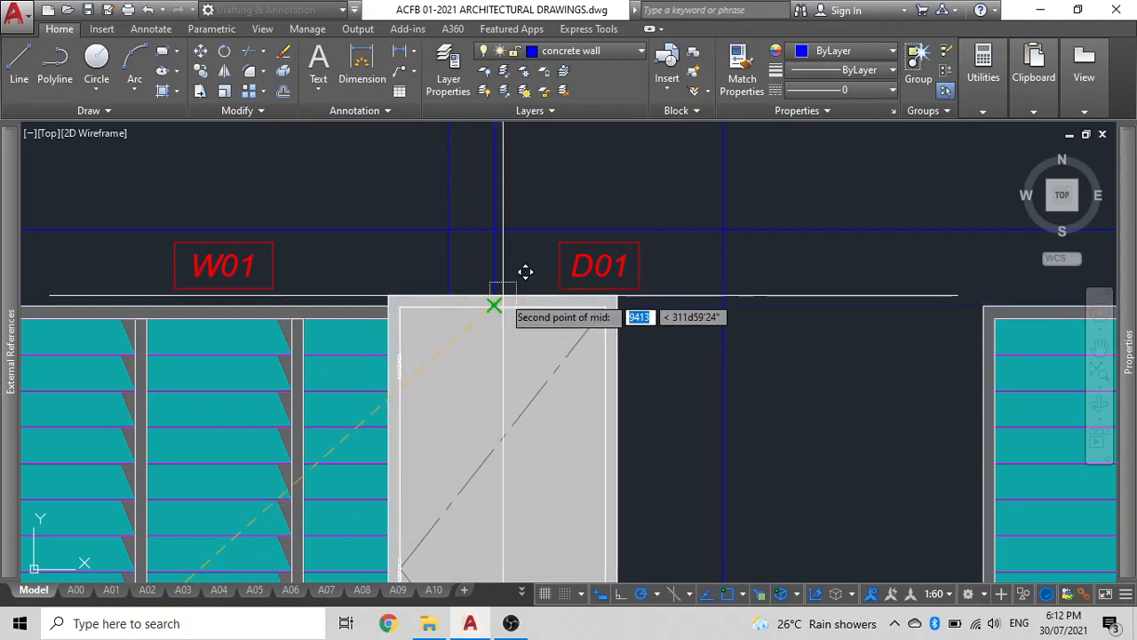
pyautogui.click(495, 305)
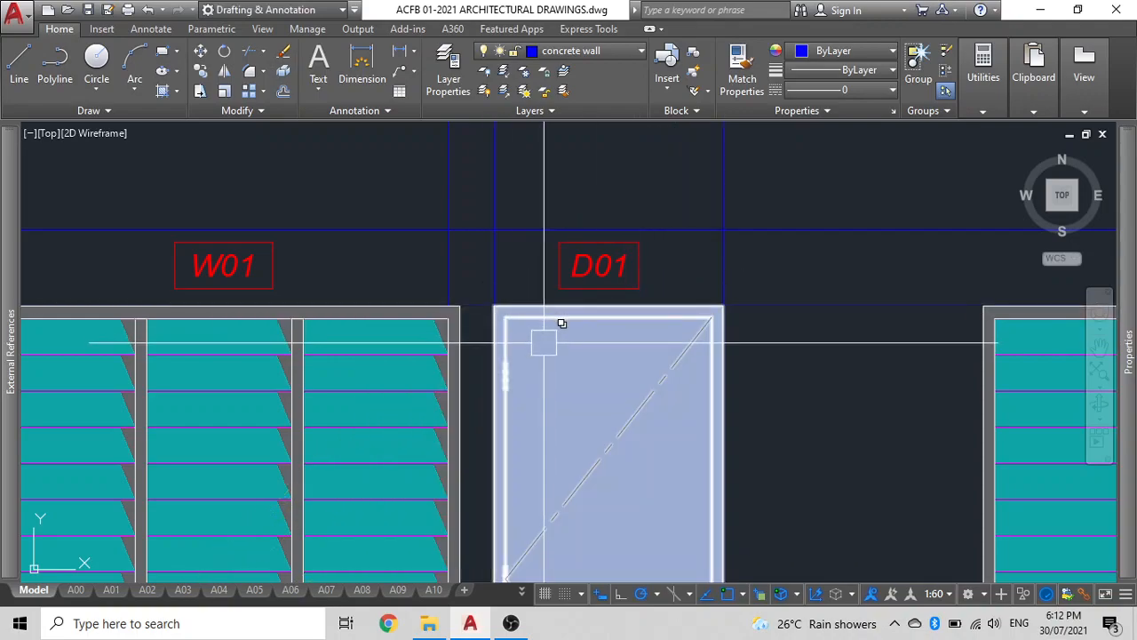
# Move the copied door elevation 9000 units to the left along the construction line.
pyautogui.scroll(-4, 533, 315)
pyautogui.scroll(4, 525, 400)
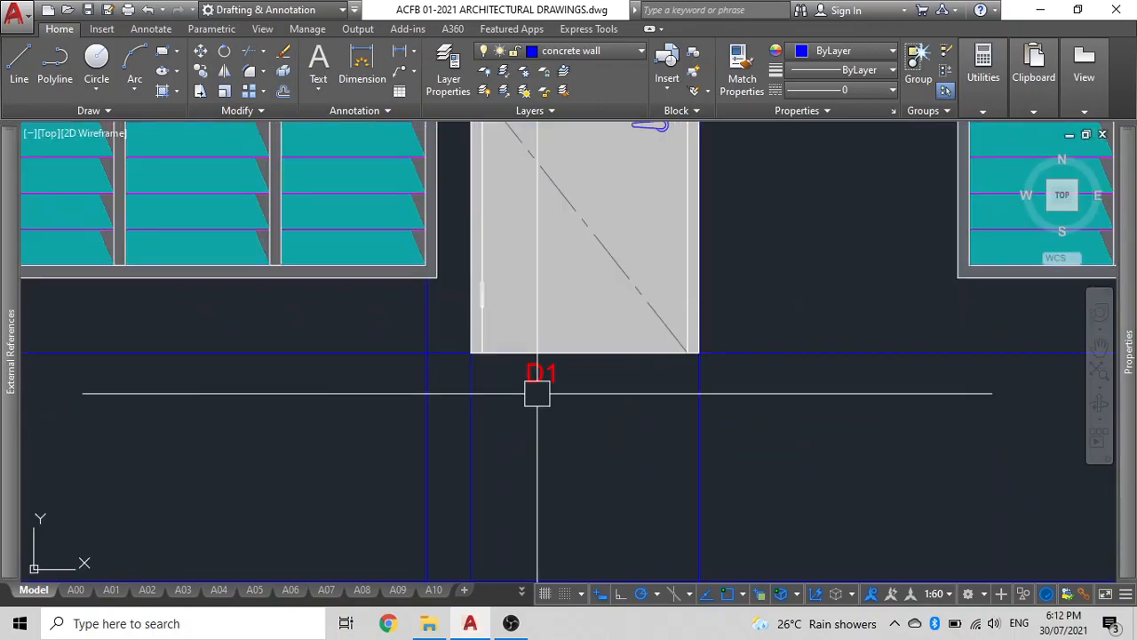
pyautogui.click(541, 371)
pyautogui.scroll(-4, 538, 375)
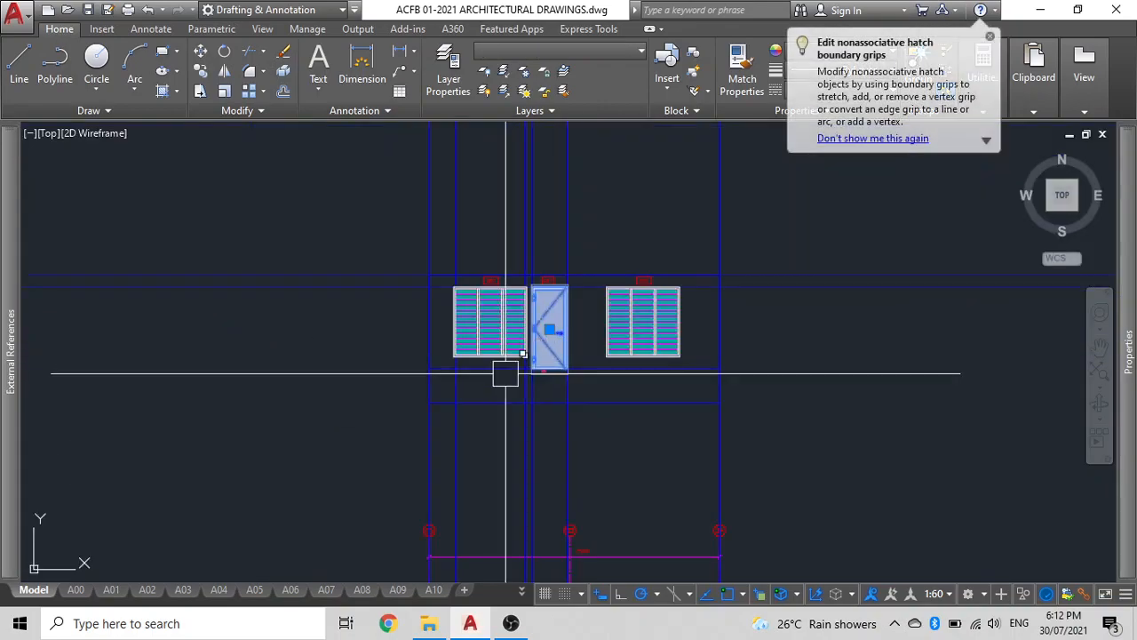
pyautogui.write('m')
pyautogui.press('Return')
pyautogui.click(551, 348)
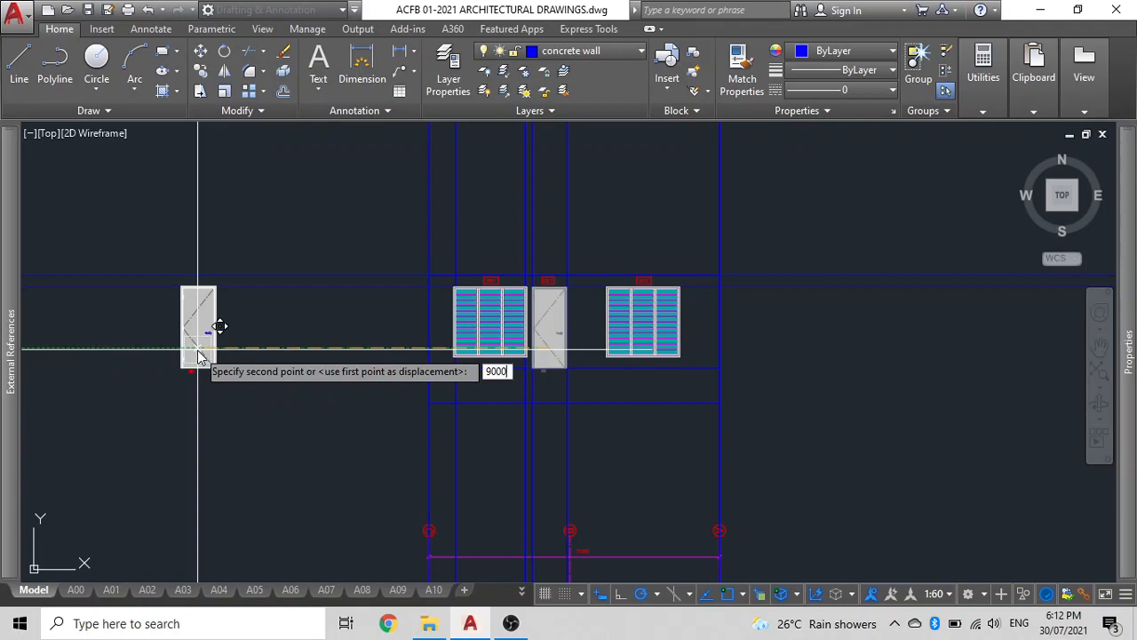
pyautogui.press('Return')
pyautogui.click(198, 350)
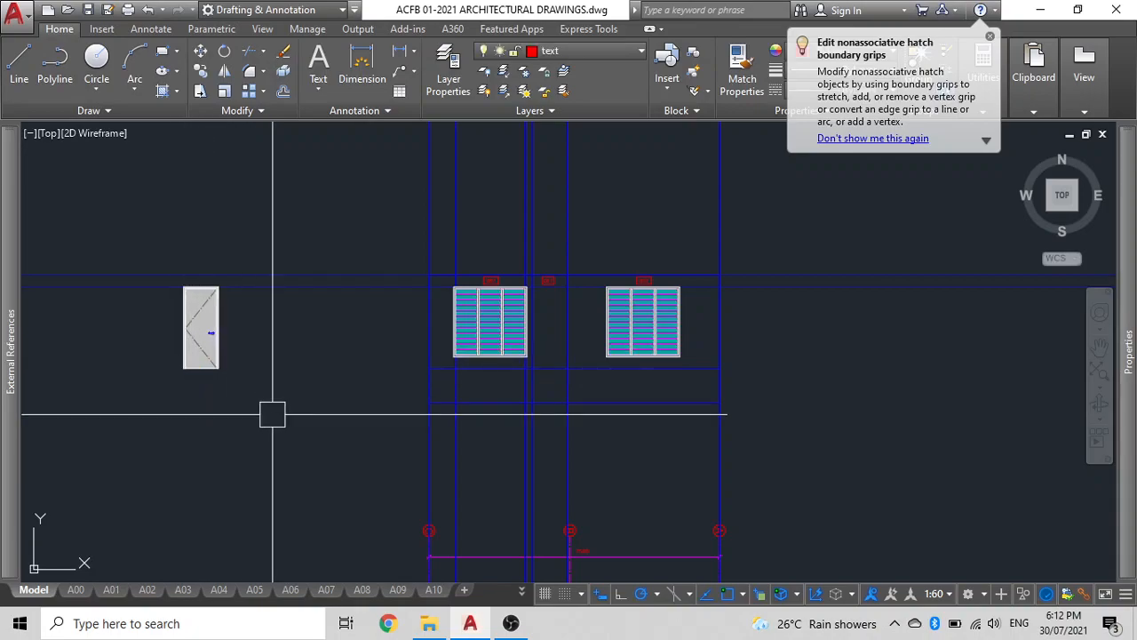
# Change the door handle polyline's colour to white.
pyautogui.scroll(6, 272, 414)
pyautogui.click(160, 531)
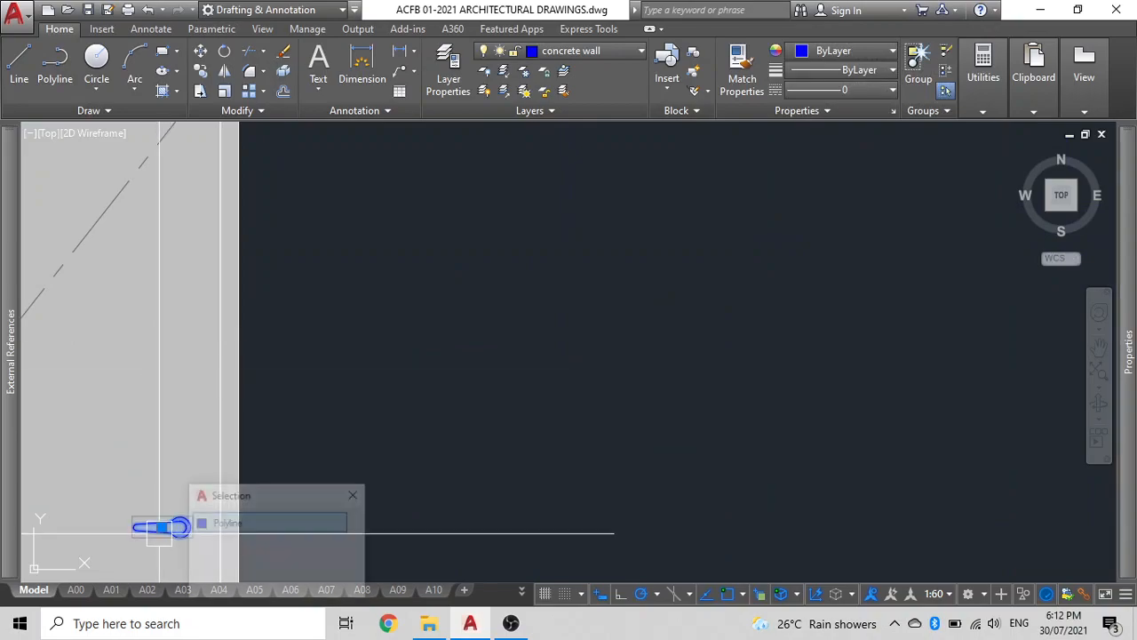
pyautogui.click(227, 523)
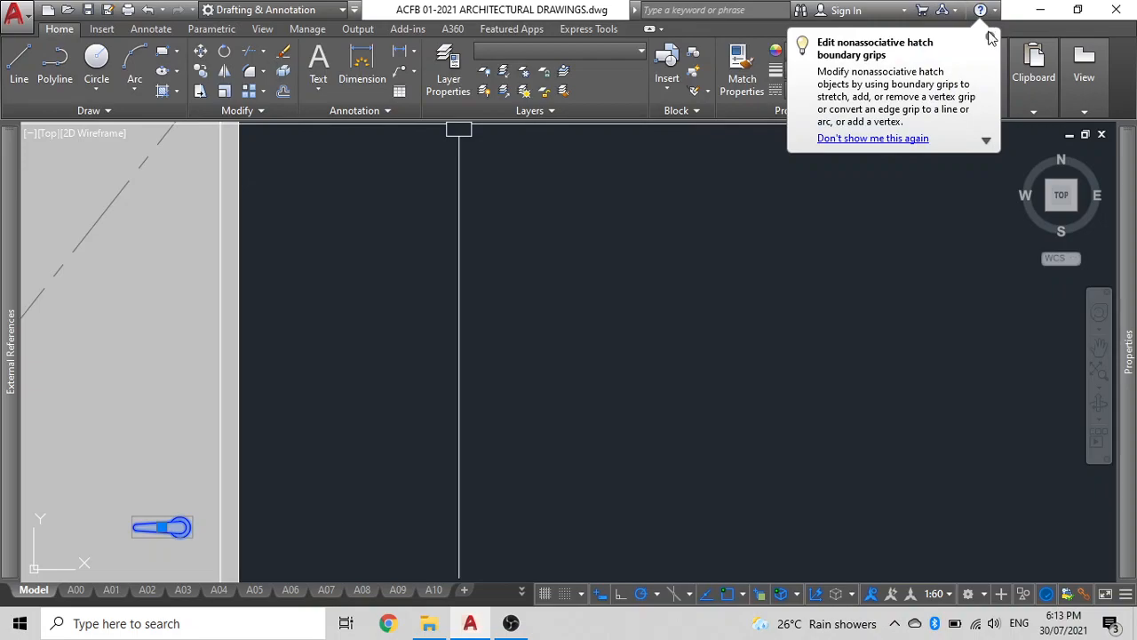
pyautogui.click(871, 53)
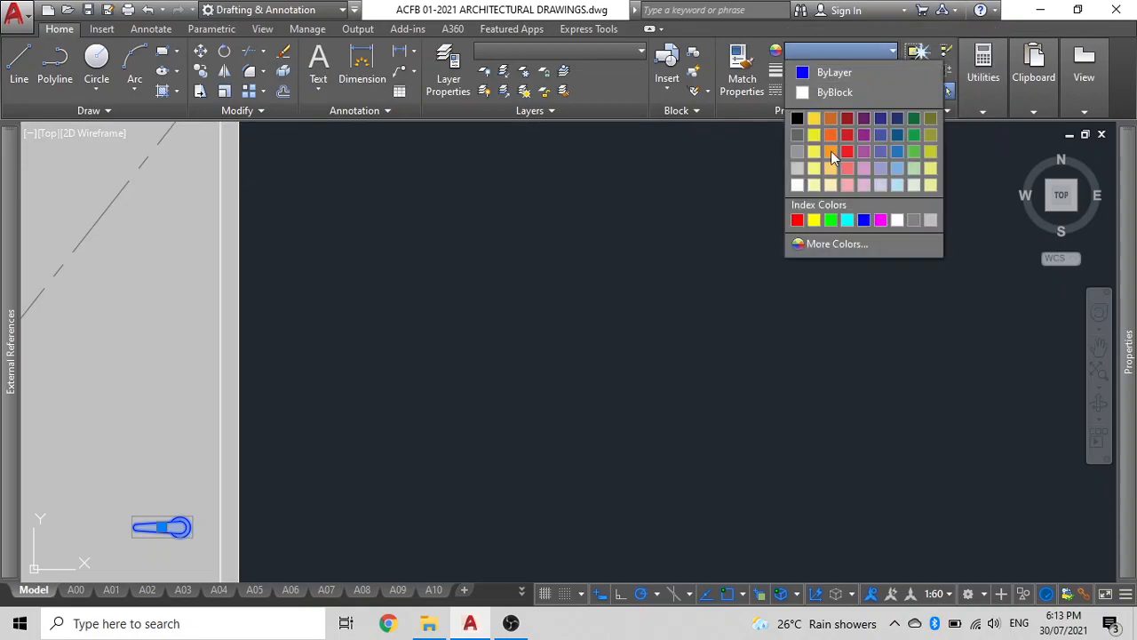
pyautogui.click(898, 219)
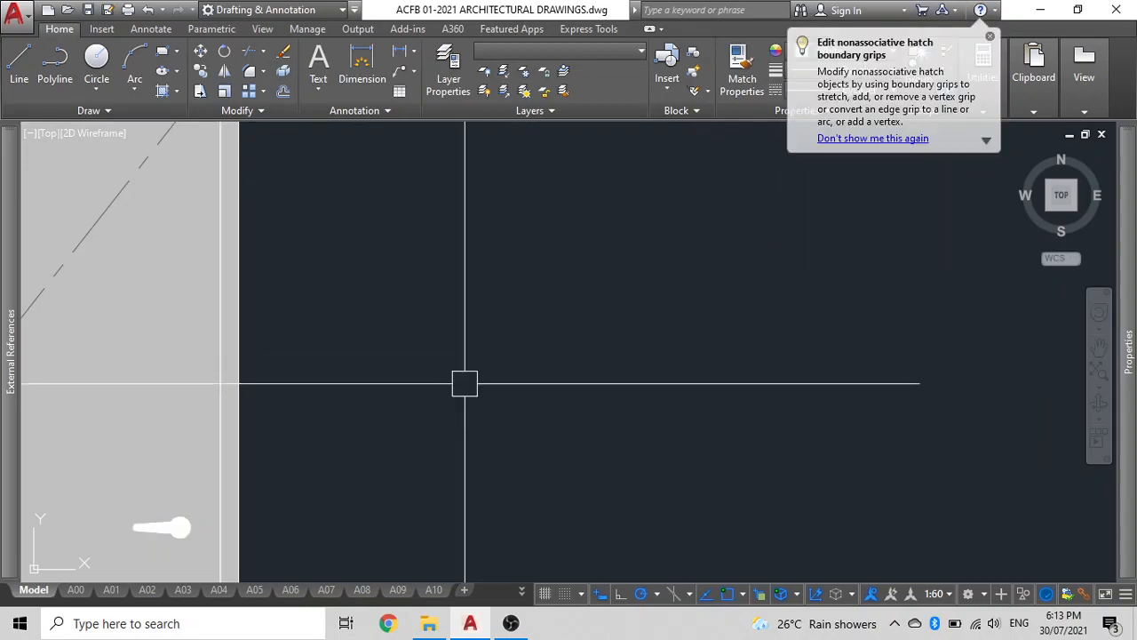
# Move the door elevation 9000 units to the right so it sits between the two windows.
pyautogui.scroll(-8, 377, 417)
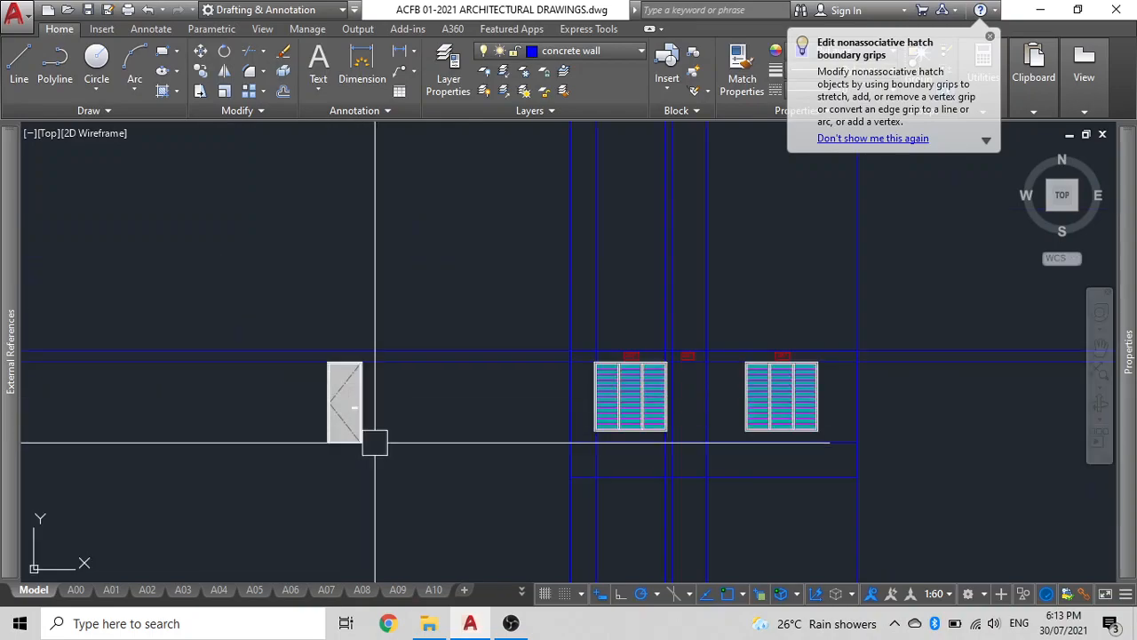
pyautogui.scroll(4, 343, 369)
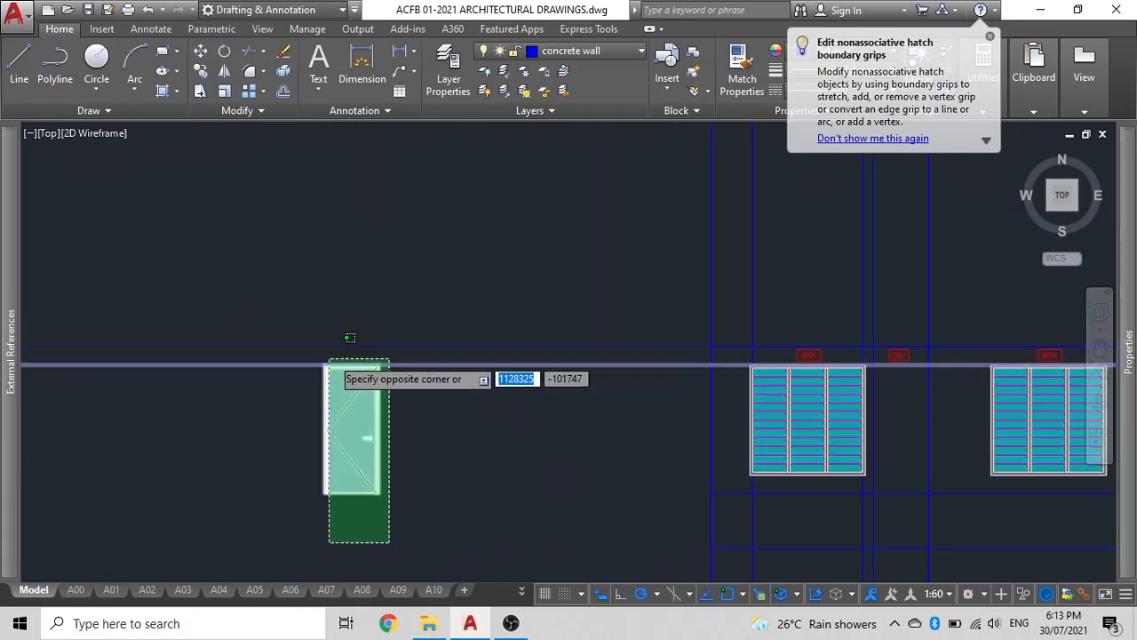
pyautogui.click(324, 361)
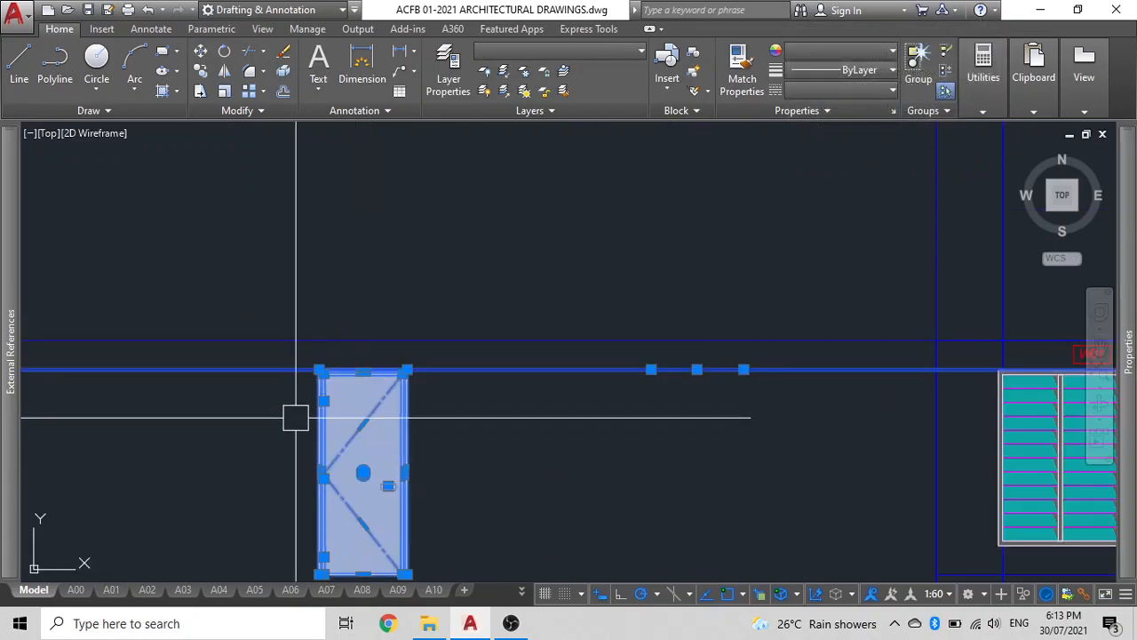
pyautogui.keyDown('shift'); pyautogui.click(296, 368); pyautogui.keyUp('shift')
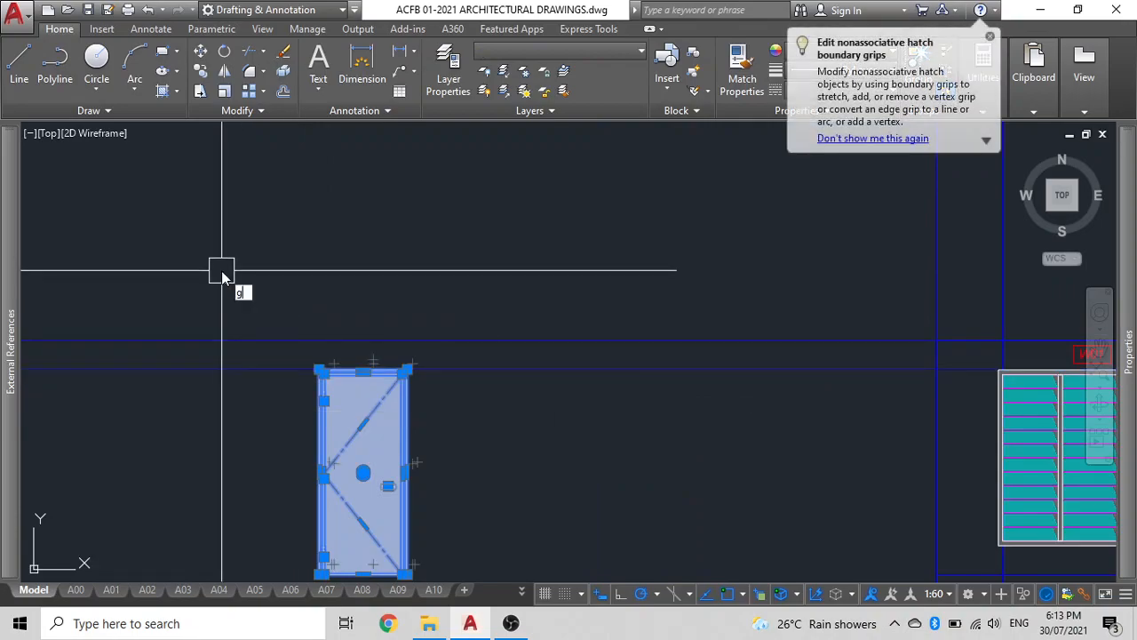
pyautogui.scroll(-2, 225, 284)
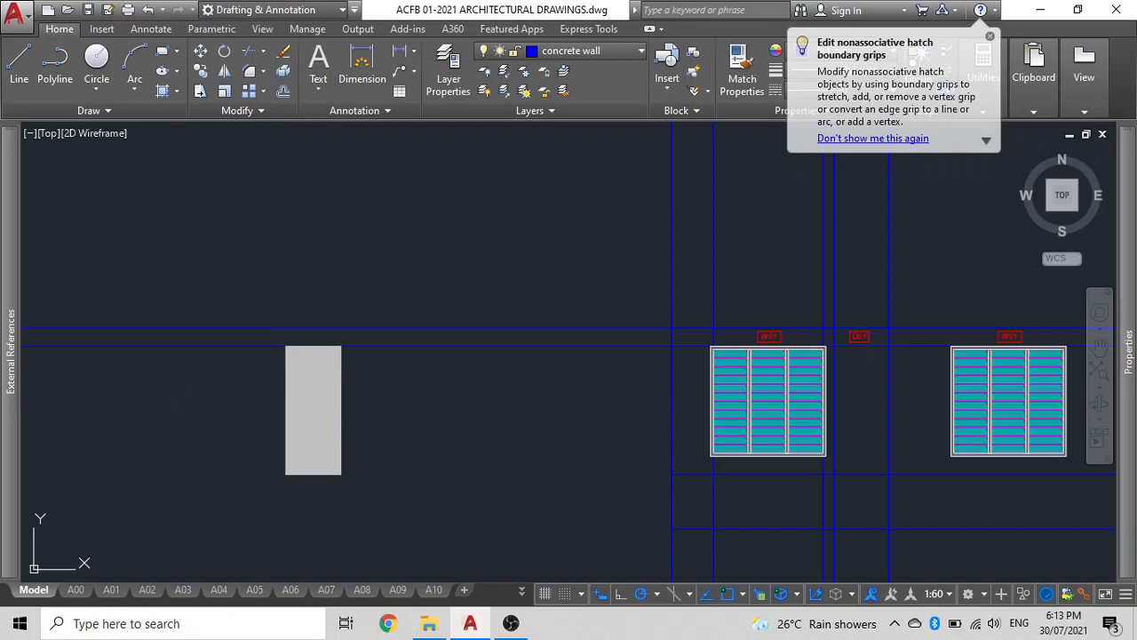
pyautogui.click(300, 399)
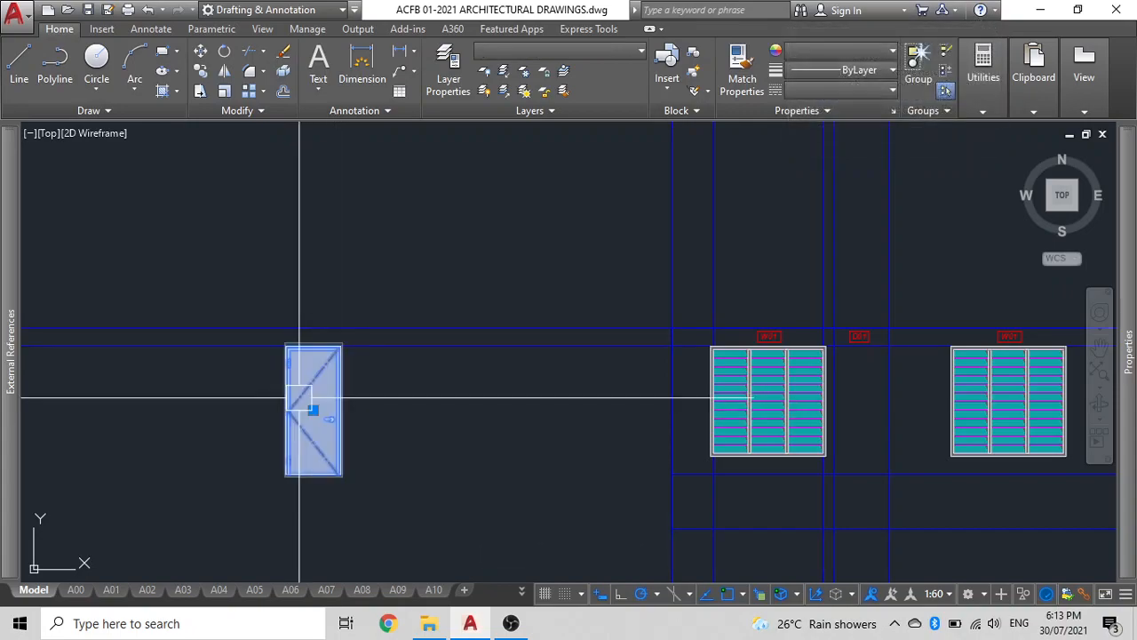
pyautogui.press('m')
pyautogui.press('Return')
pyautogui.click(253, 248)
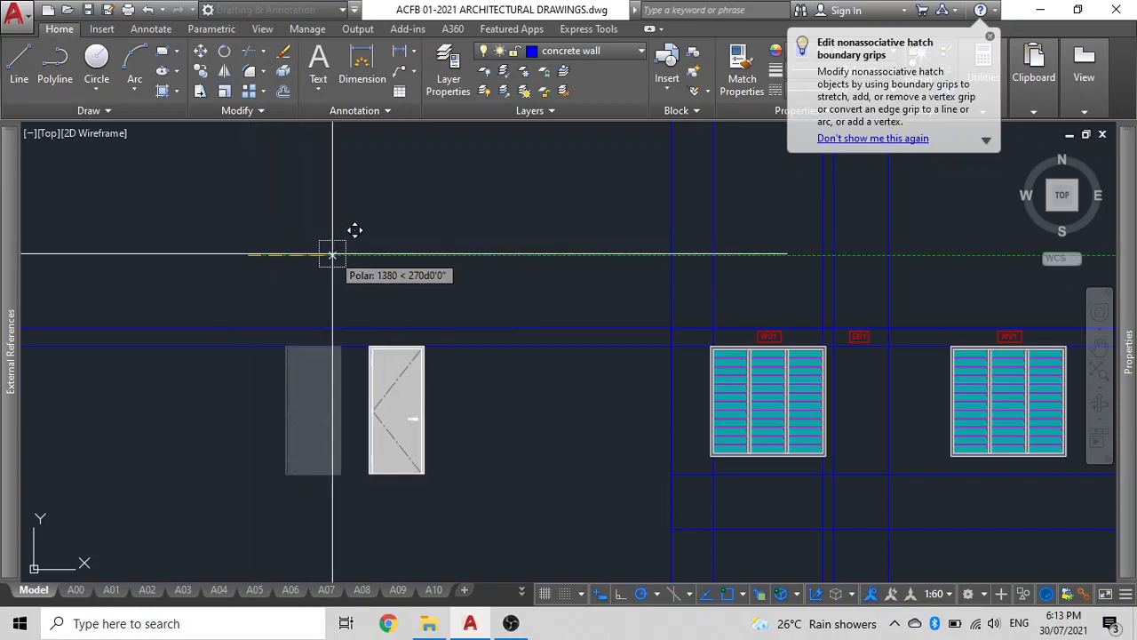
pyautogui.write('9000')
pyautogui.press('Return')
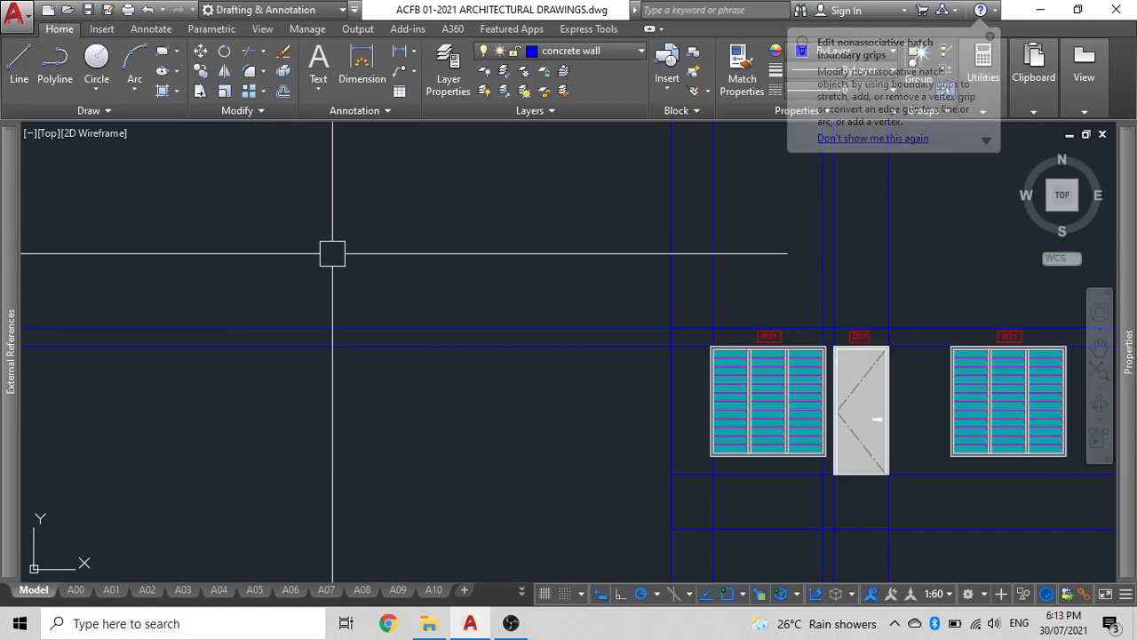
pyautogui.moveTo(646, 382); pyautogui.dragTo(502, 376, button='middle')
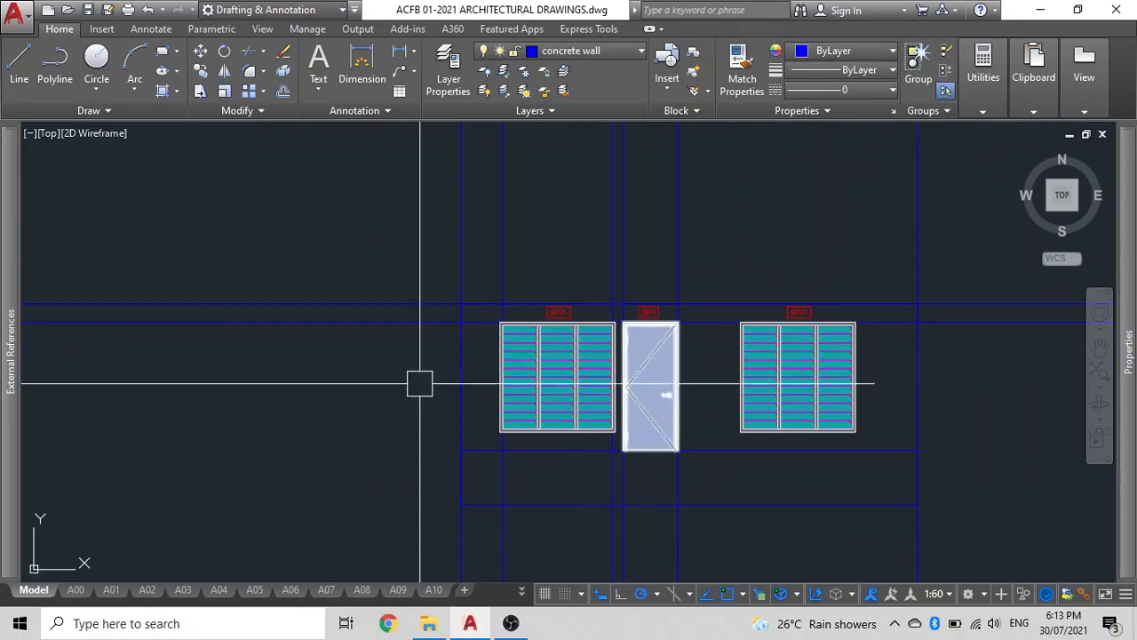
pyautogui.click(341, 322)
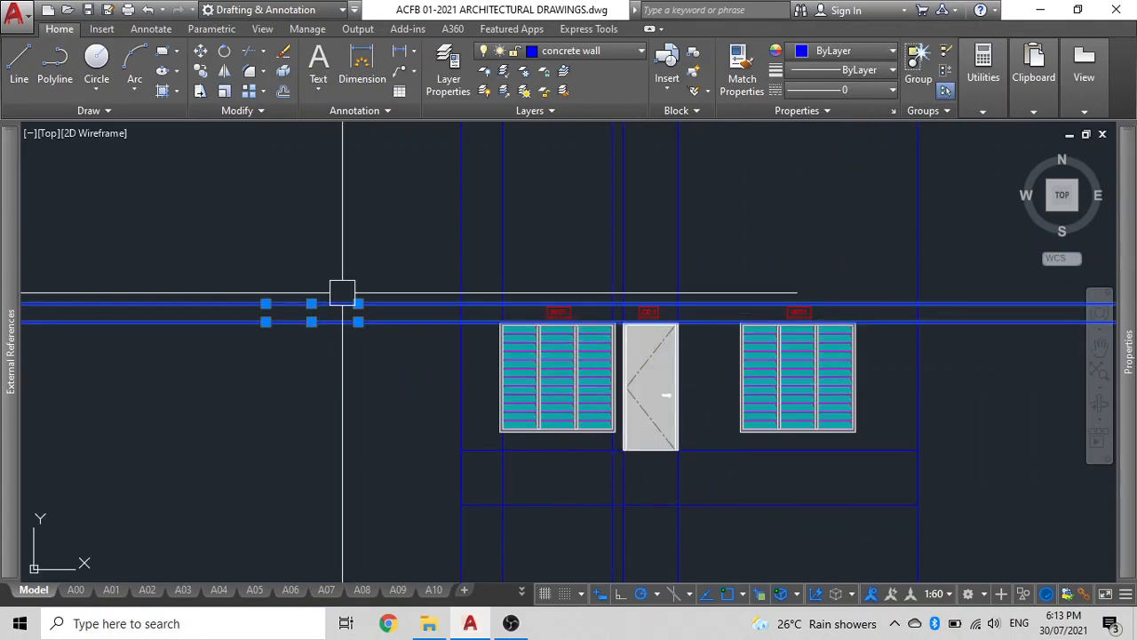
pyautogui.press('Escape')
# Copy the grid lines with their bubbles up from the plan to the elevation above the construction lines.
pyautogui.scroll(-2, 431, 358)
pyautogui.moveTo(431, 358); pyautogui.dragTo(294, 254, button='middle')
pyautogui.scroll(5, 666, 332)
pyautogui.click(289, 331)
pyautogui.scroll(-3, 303, 332)
pyautogui.moveTo(308, 332); pyautogui.dragTo(749, 327, button='middle')
pyautogui.scroll(2, 591, 320)
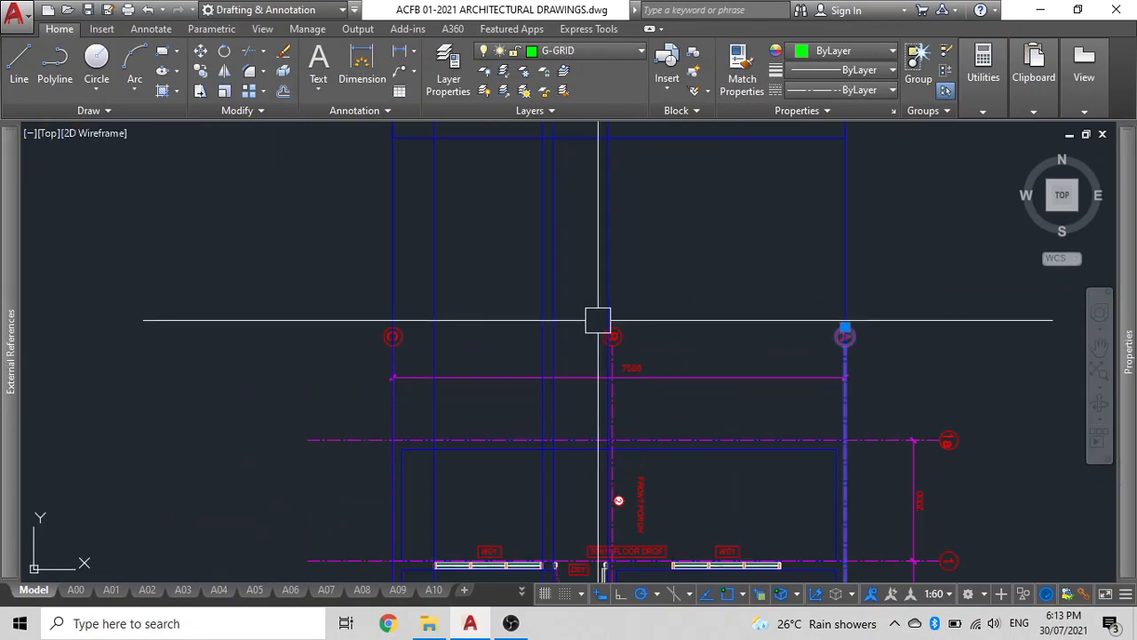
pyautogui.click(629, 336)
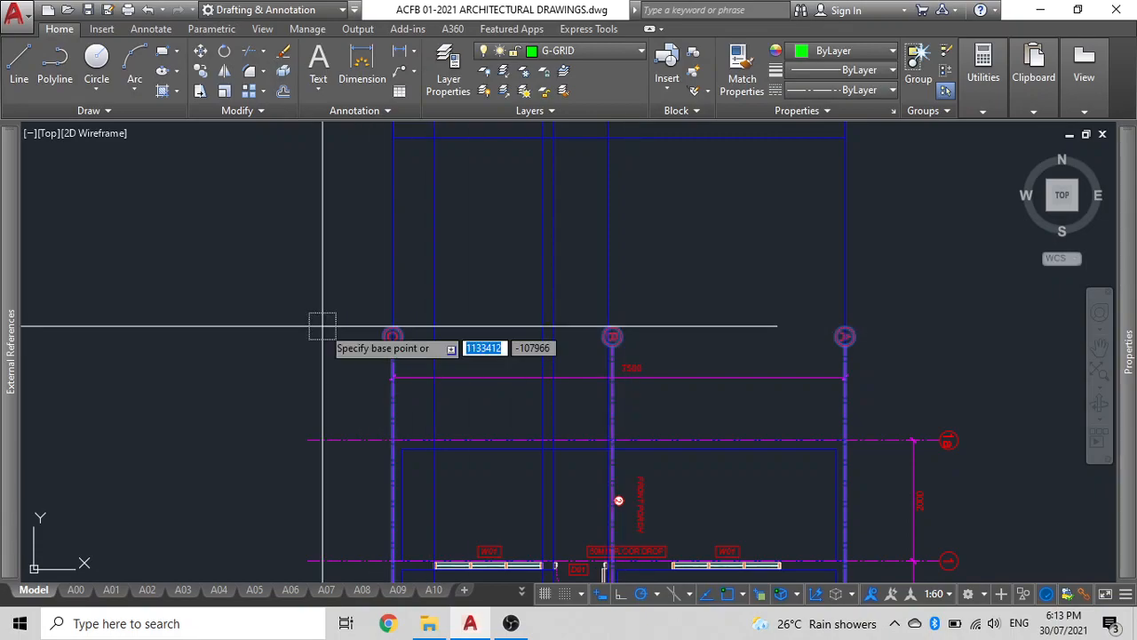
pyautogui.click(394, 442)
pyautogui.scroll(-3, 385, 363)
pyautogui.moveTo(386, 363); pyautogui.dragTo(386, 469, button='middle')
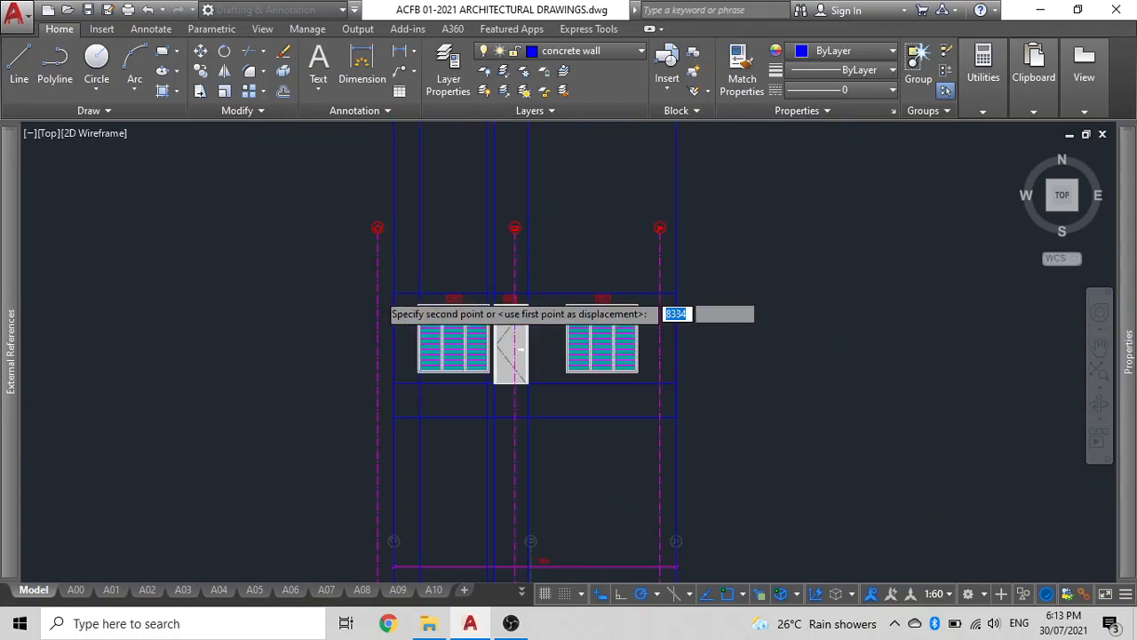
pyautogui.scroll(2, 396, 271)
pyautogui.press('Escape')
pyautogui.scroll(-4, 367, 329)
pyautogui.click(650, 235)
pyautogui.click(331, 200)
pyautogui.press('Escape')
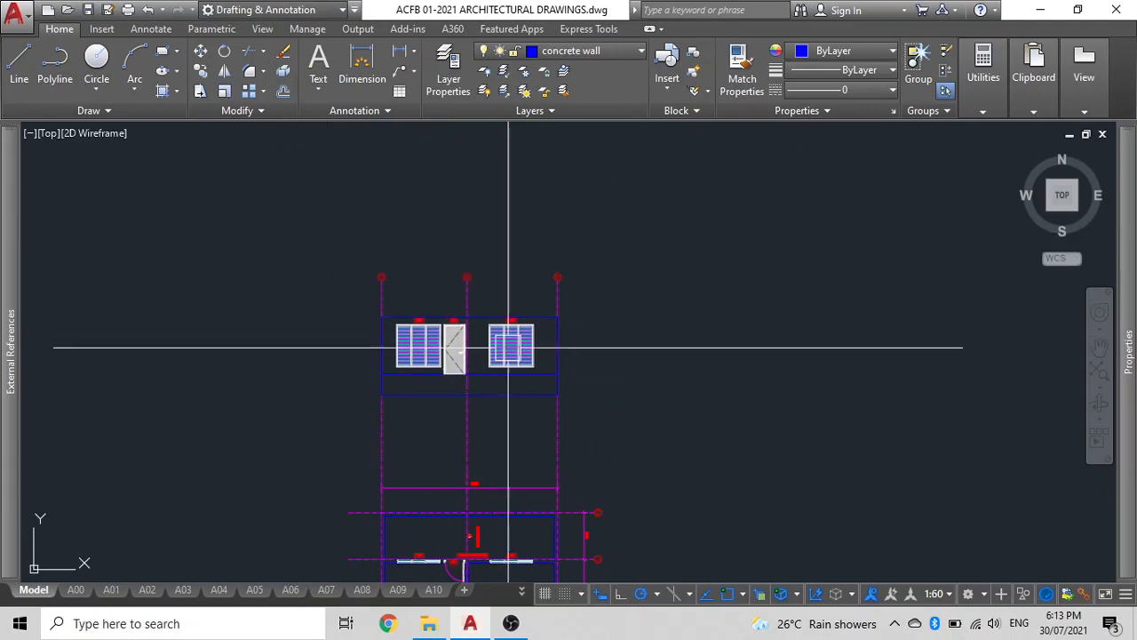
pyautogui.scroll(4, 507, 347)
pyautogui.scroll(-4, 418, 439)
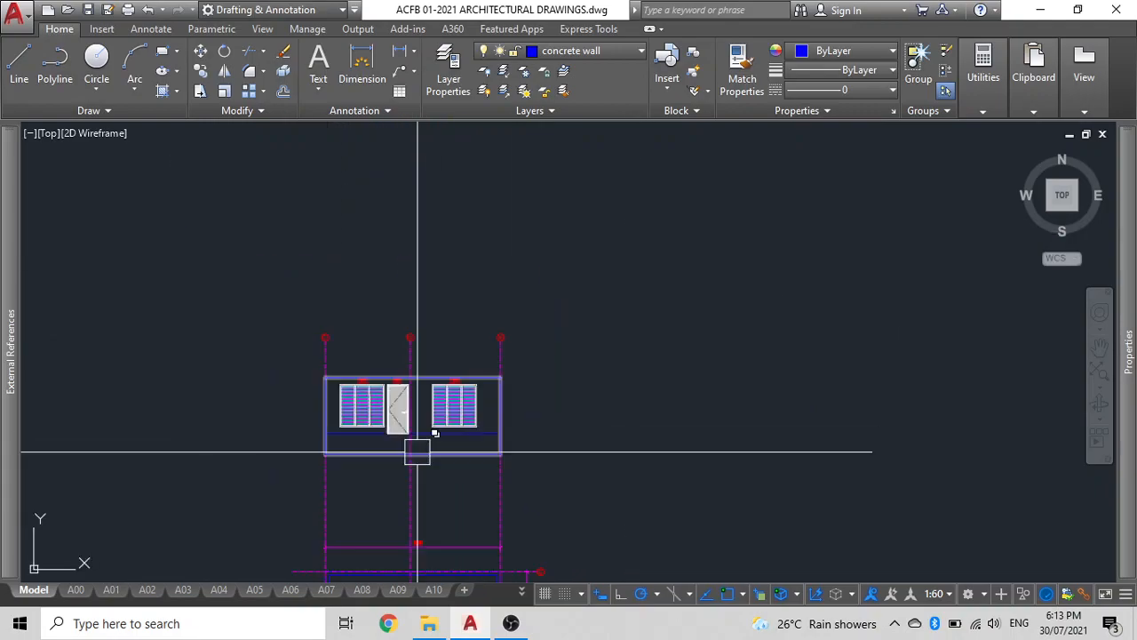
pyautogui.scroll(4, 416, 337)
pyautogui.click(416, 337)
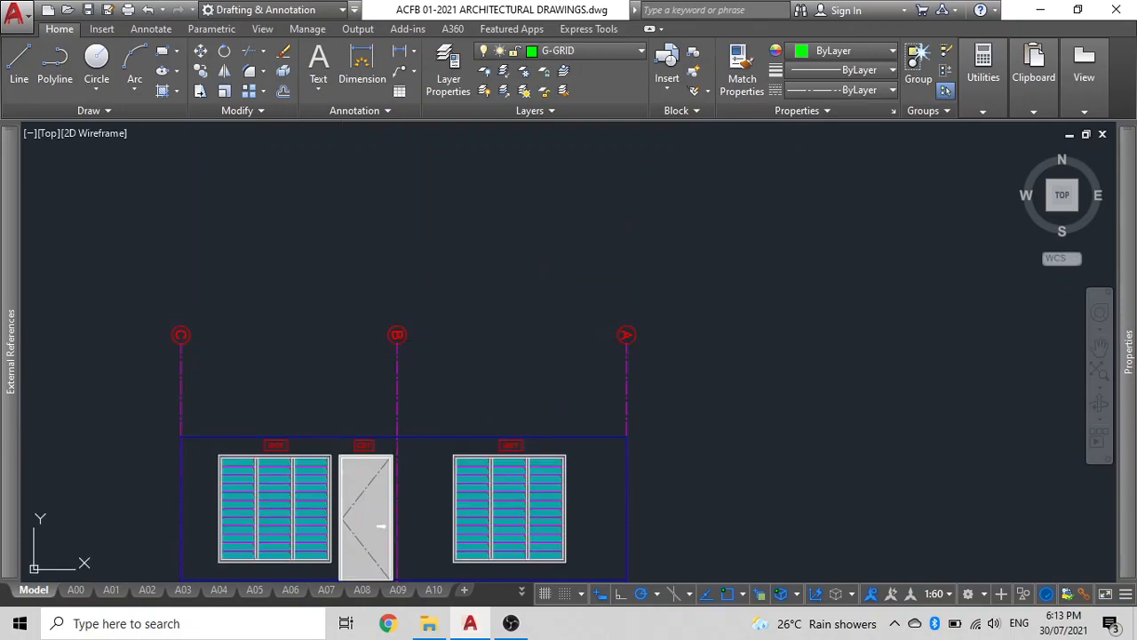
# Try setting grid bubble C's label text rotation to 0 and then to 90 degrees.
pyautogui.doubleClick(182, 336)
pyautogui.click(131, 91)
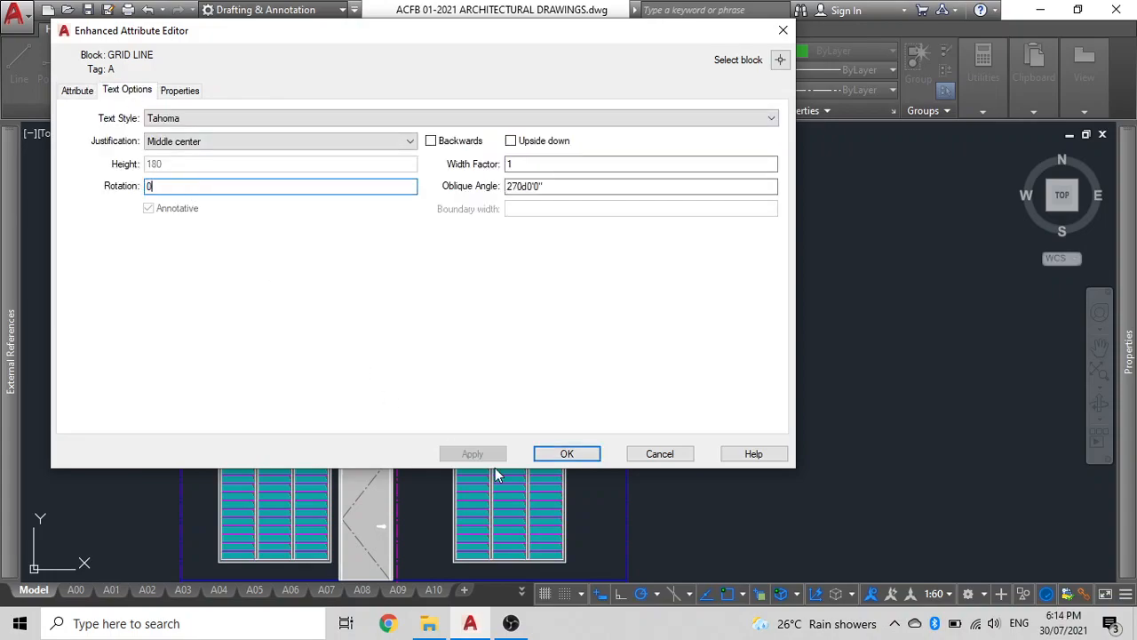
pyautogui.click(544, 455)
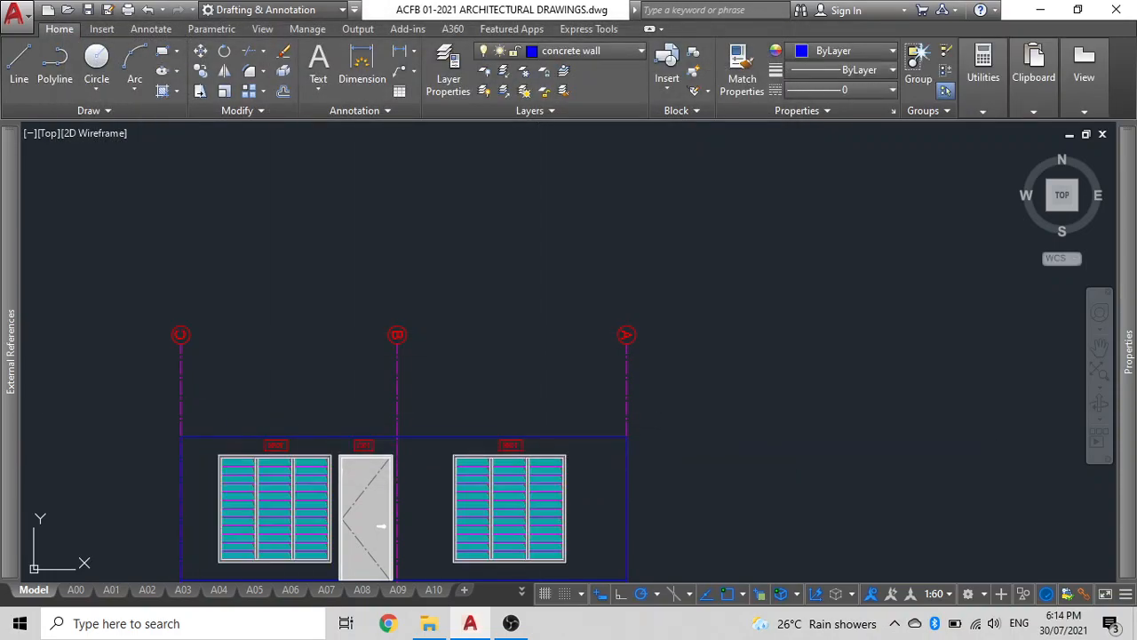
pyautogui.doubleClick(181, 334)
pyautogui.click(134, 93)
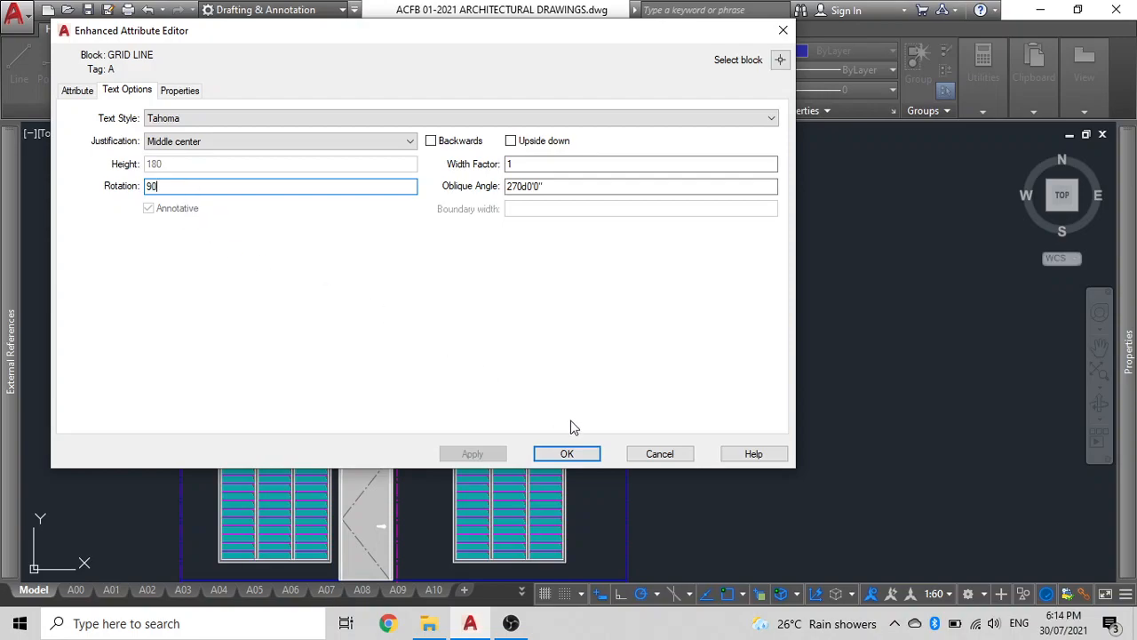
pyautogui.click(566, 454)
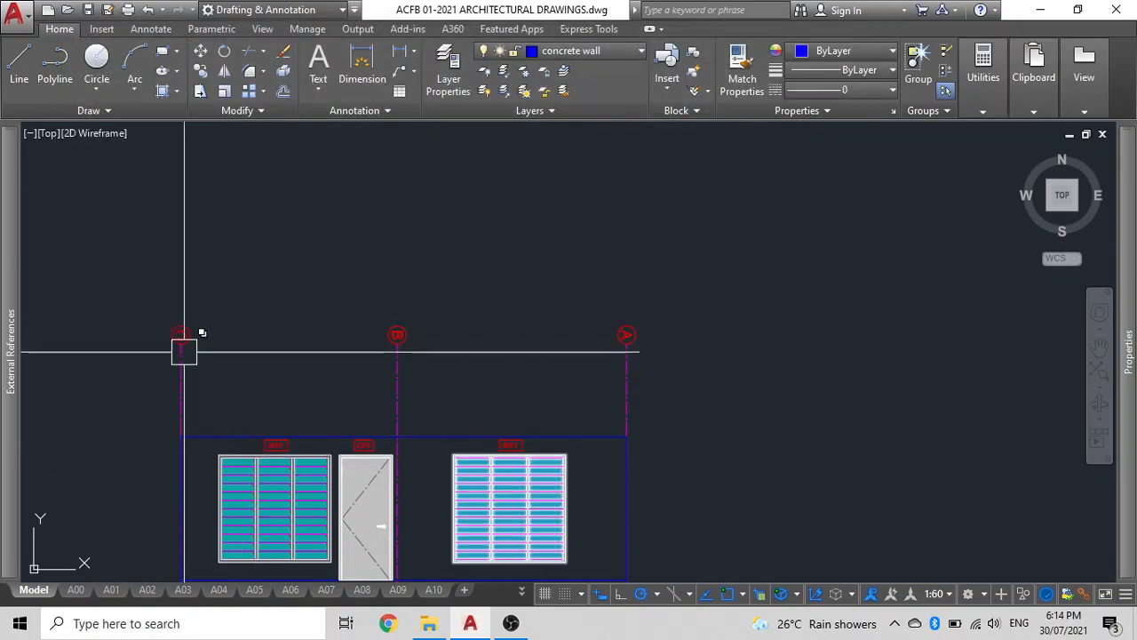
# Set grid bubble C's label text rotation to 270 degrees.
pyautogui.scroll(5, 182, 342)
pyautogui.doubleClick(184, 322)
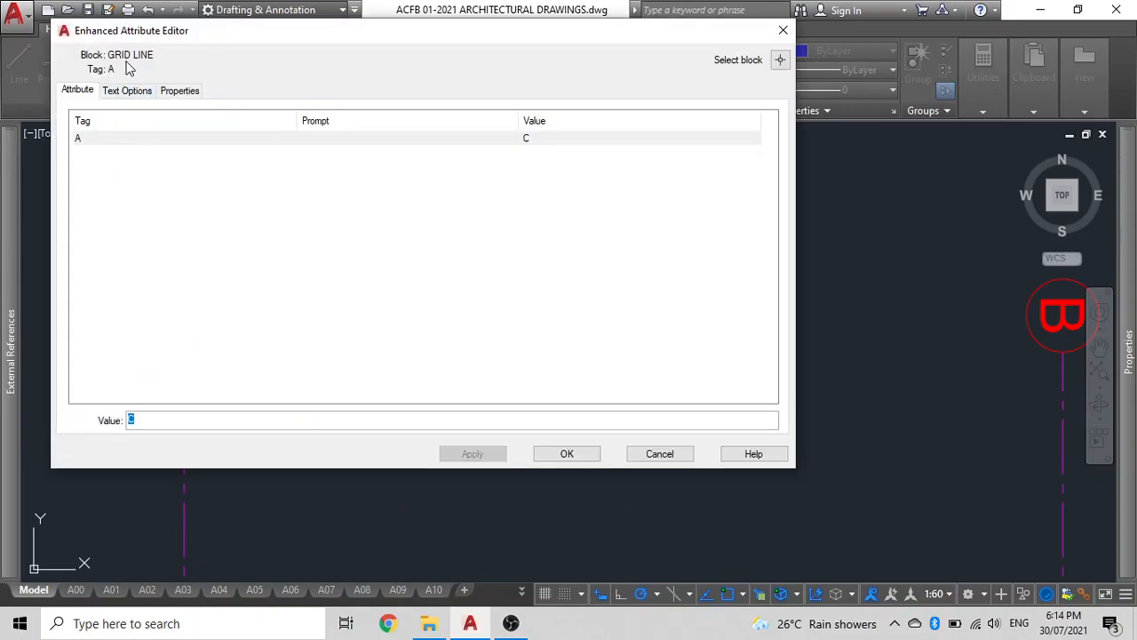
pyautogui.click(127, 91)
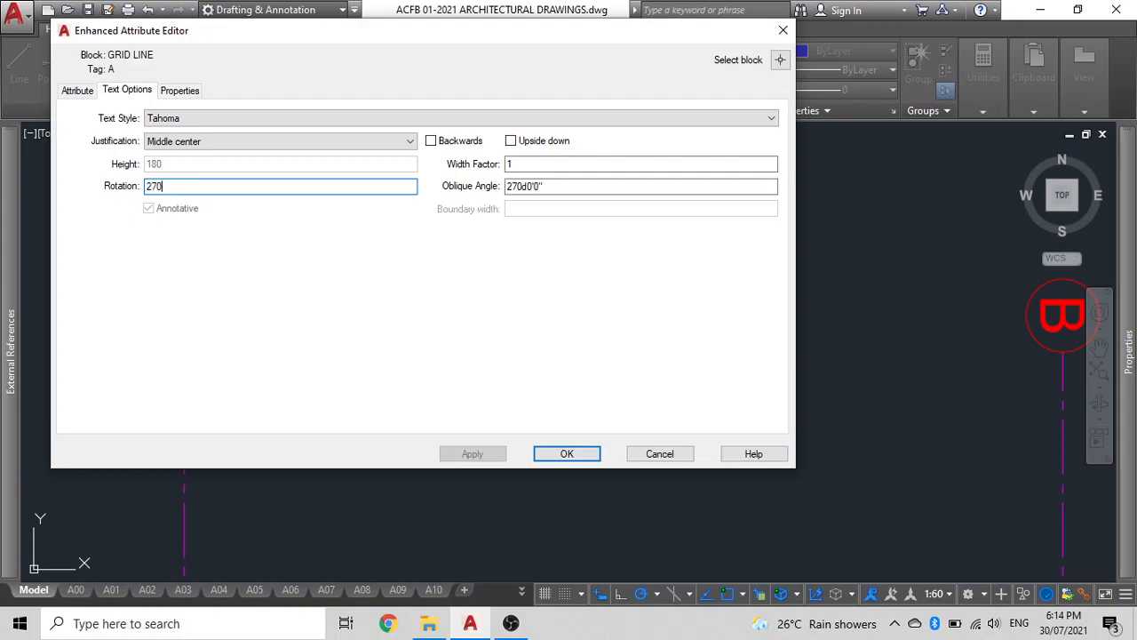
pyautogui.click(536, 453)
# Reopen grid bubble C's attribute text options to check its rotation.
pyautogui.scroll(-3, 185, 264)
pyautogui.scroll(3, 189, 283)
pyautogui.click(168, 286)
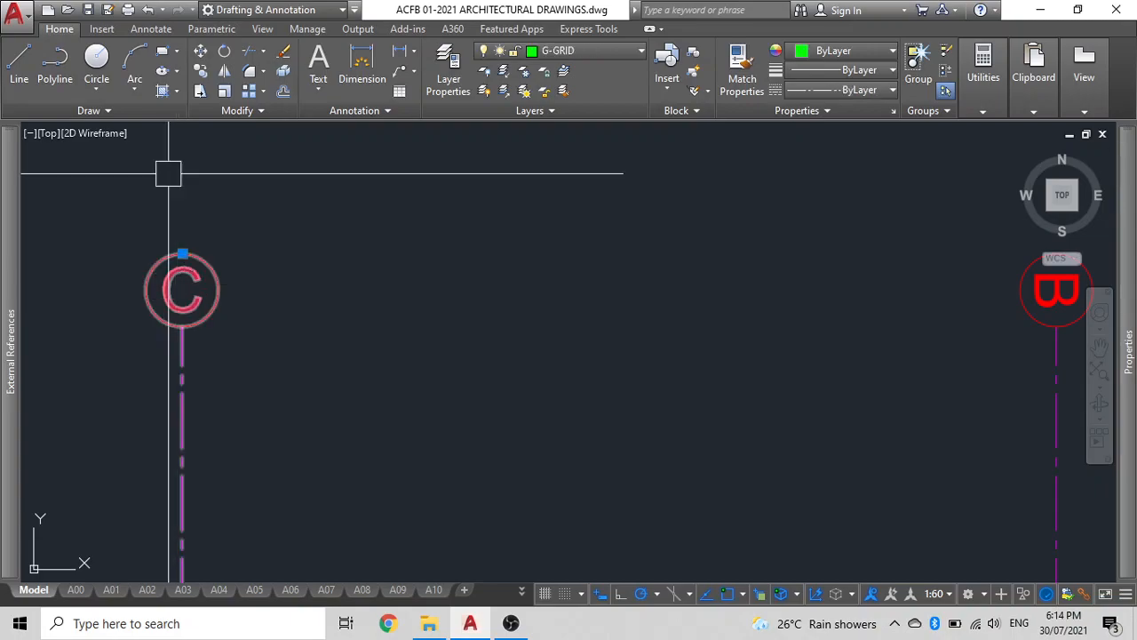
pyautogui.doubleClick(183, 289)
pyautogui.click(127, 90)
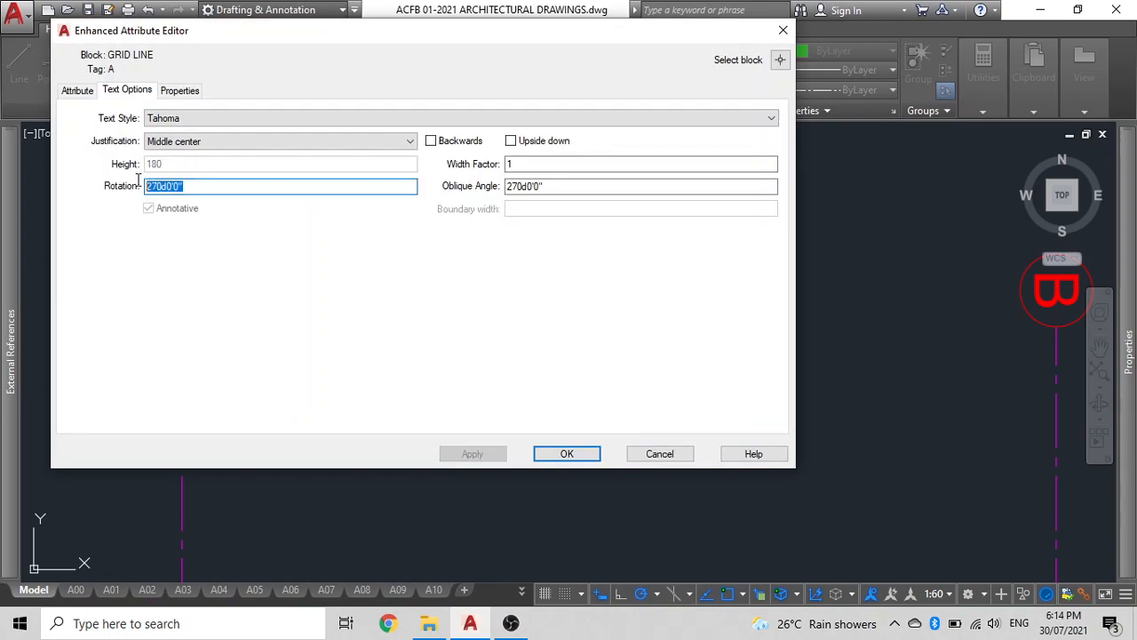
pyautogui.click(564, 452)
# Adjust the label text rotation of grid bubble B in its attribute text options.
pyautogui.scroll(-4, 563, 452)
pyautogui.moveTo(444, 342)
pyautogui.mouseDown(button='middle')
pyautogui.moveTo(369, 305)
pyautogui.moveTo(393, 281)
pyautogui.mouseUp(button='middle')
pyautogui.scroll(2, 459, 299)
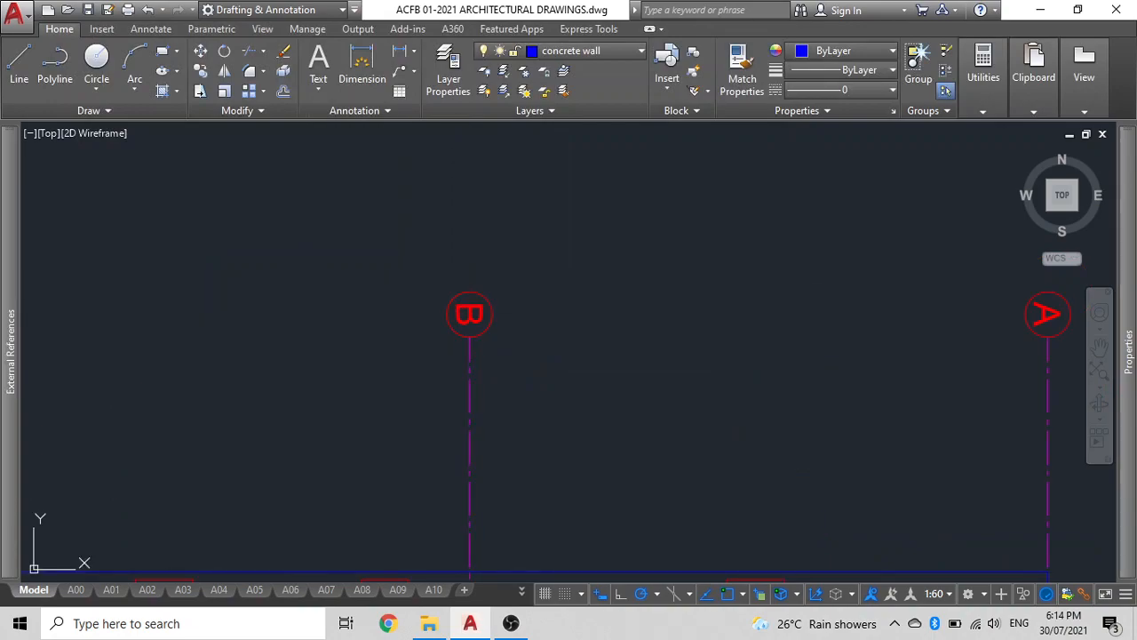
pyautogui.doubleClick(470, 314)
pyautogui.click(124, 91)
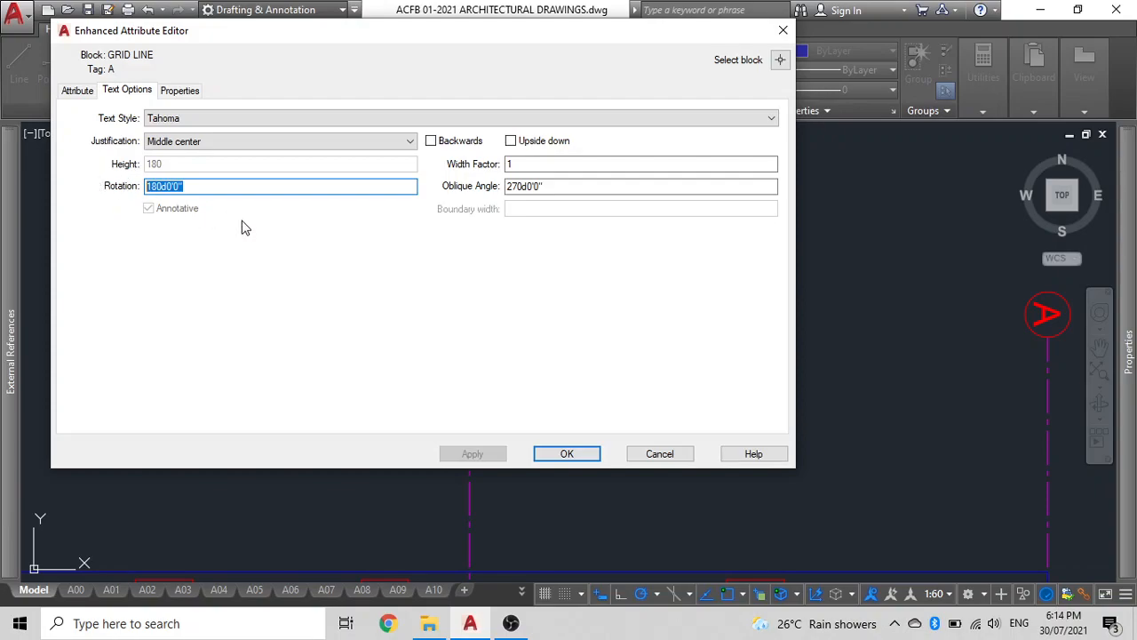
pyautogui.click(566, 454)
# Set grid bubble A's label text rotation to 270 degrees.
pyautogui.scroll(-3, 568, 447)
pyautogui.moveTo(774, 394); pyautogui.dragTo(609, 336, button='middle')
pyautogui.click(609, 336)
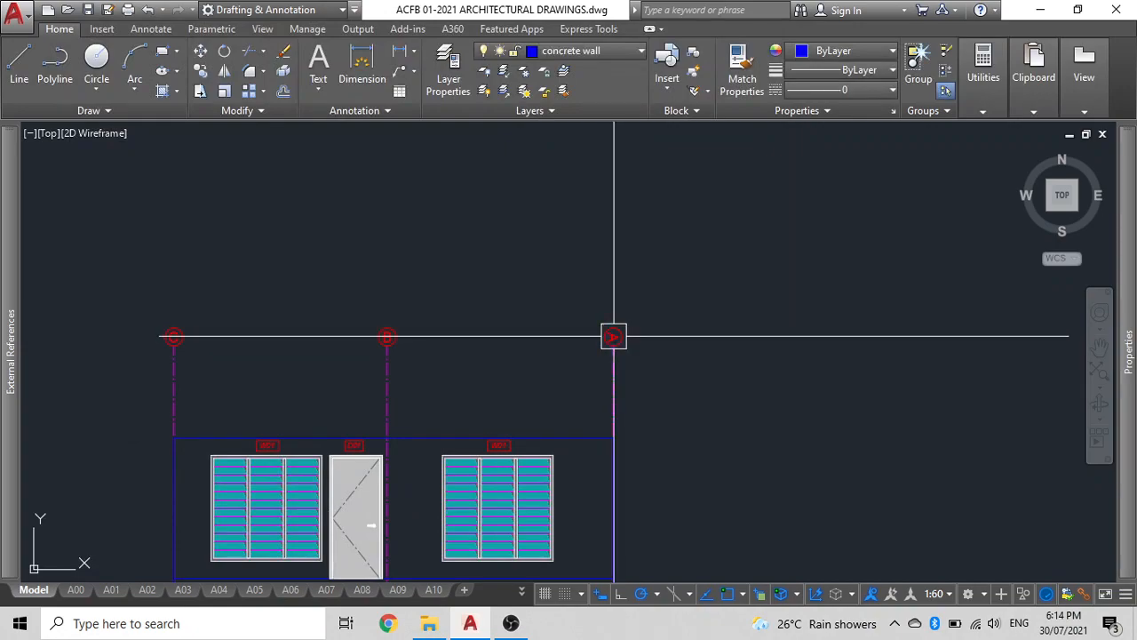
pyautogui.doubleClick(612, 337)
pyautogui.click(127, 90)
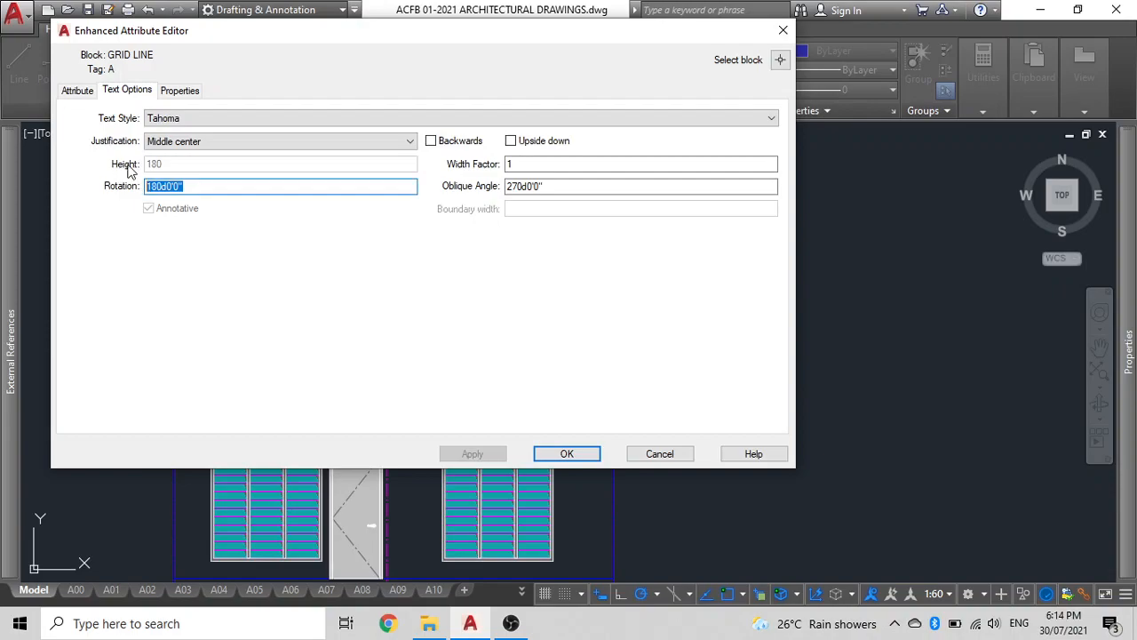
pyautogui.click(566, 453)
# Stretch the lower ends of the three grid lines above the plan up to the elevation's base line.
pyautogui.scroll(-3, 589, 432)
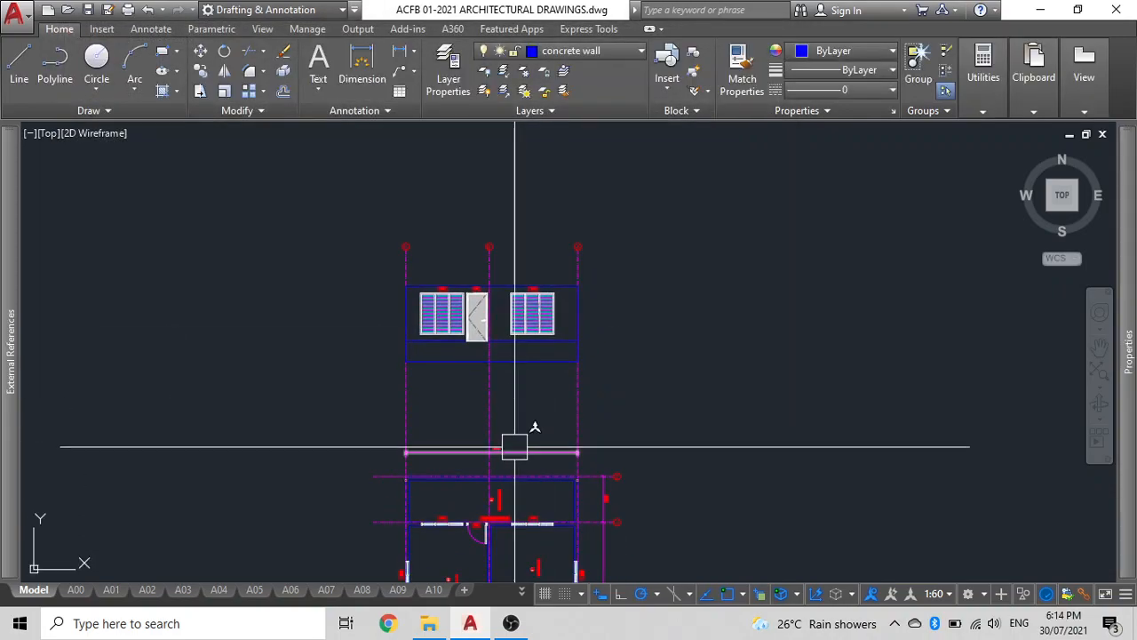
pyautogui.click(634, 414)
pyautogui.click(247, 393)
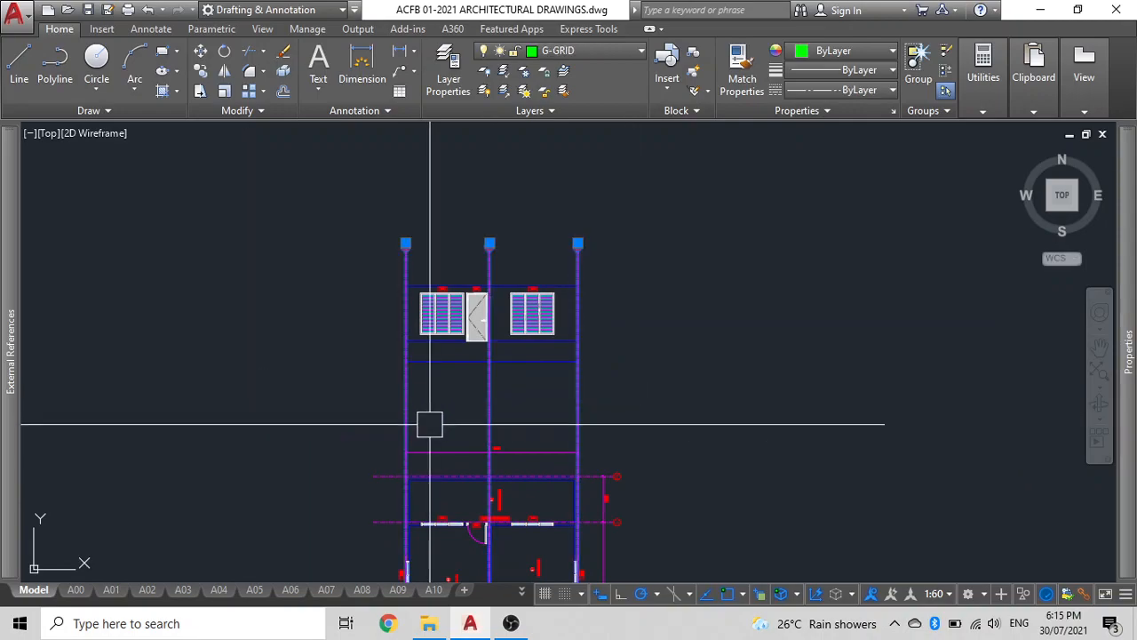
pyautogui.moveTo(398, 411); pyautogui.dragTo(420, 233, button='middle')
pyautogui.click(426, 425)
pyautogui.scroll(5, 414, 185)
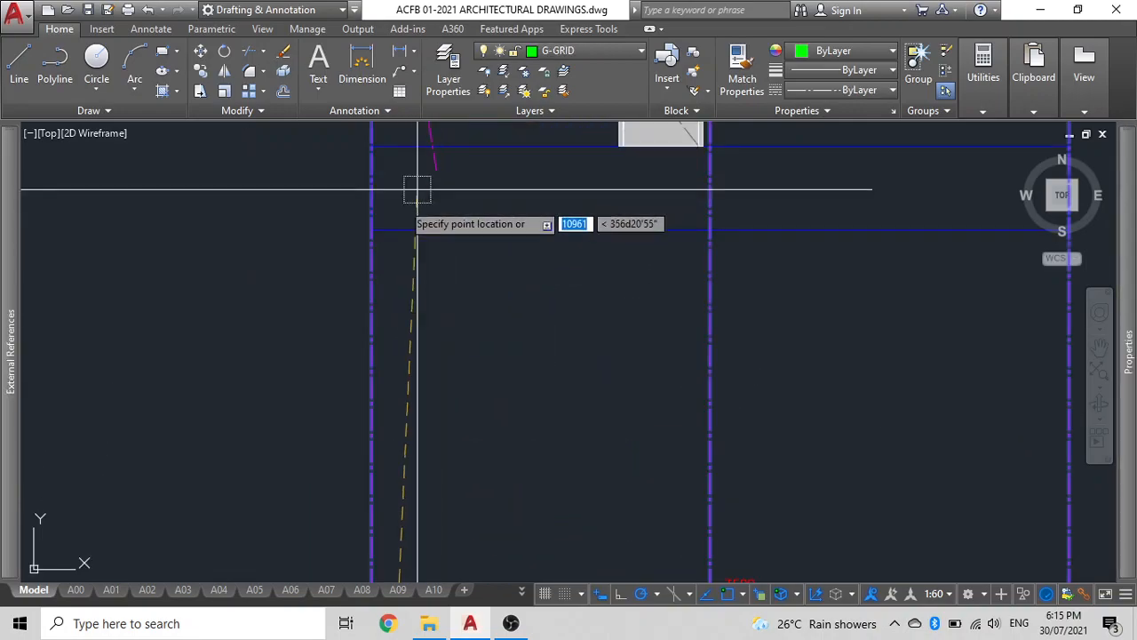
pyautogui.click(372, 230)
pyautogui.scroll(-5, 404, 285)
pyautogui.click(458, 474)
pyautogui.click(459, 240)
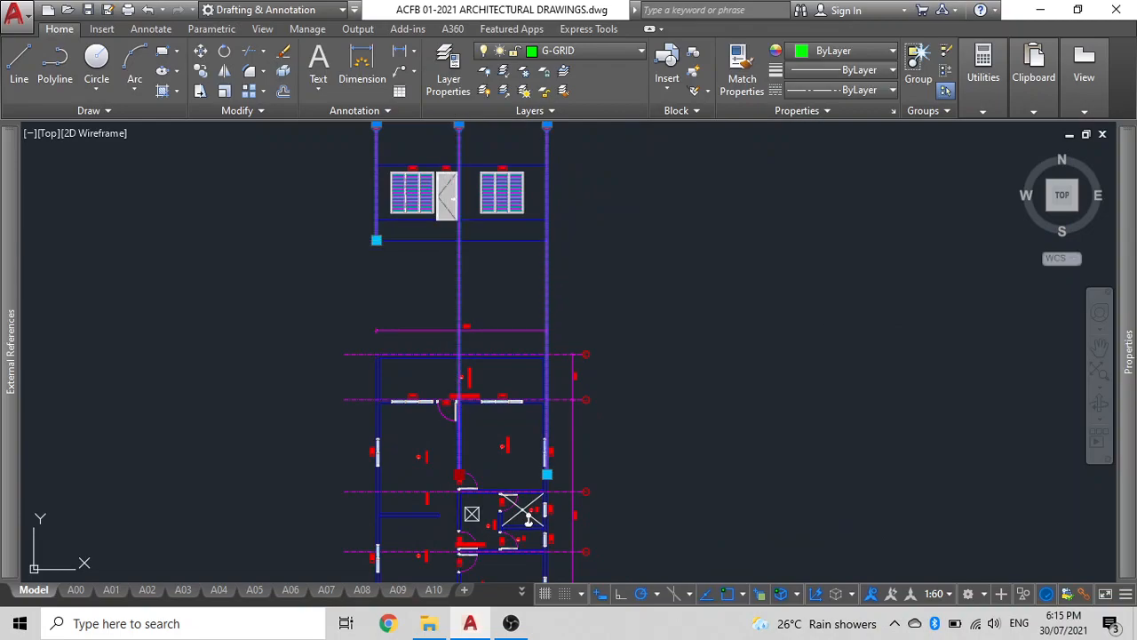
pyautogui.click(547, 472)
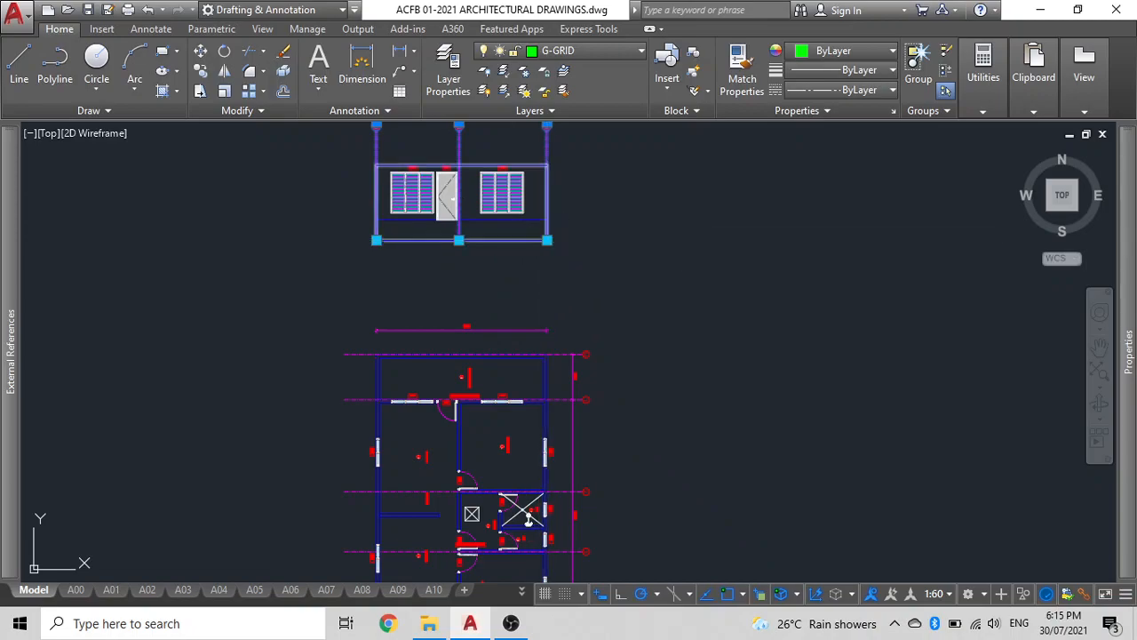
pyautogui.press('Escape')
# Stretch the elevation's left edge line upward past grid bubble C.
pyautogui.scroll(-5, 542, 234)
pyautogui.scroll(8, 456, 254)
pyautogui.moveTo(445, 251)
pyautogui.mouseDown(button='middle')
pyautogui.moveTo(450, 311)
pyautogui.moveTo(439, 318)
pyautogui.mouseUp(button='middle')
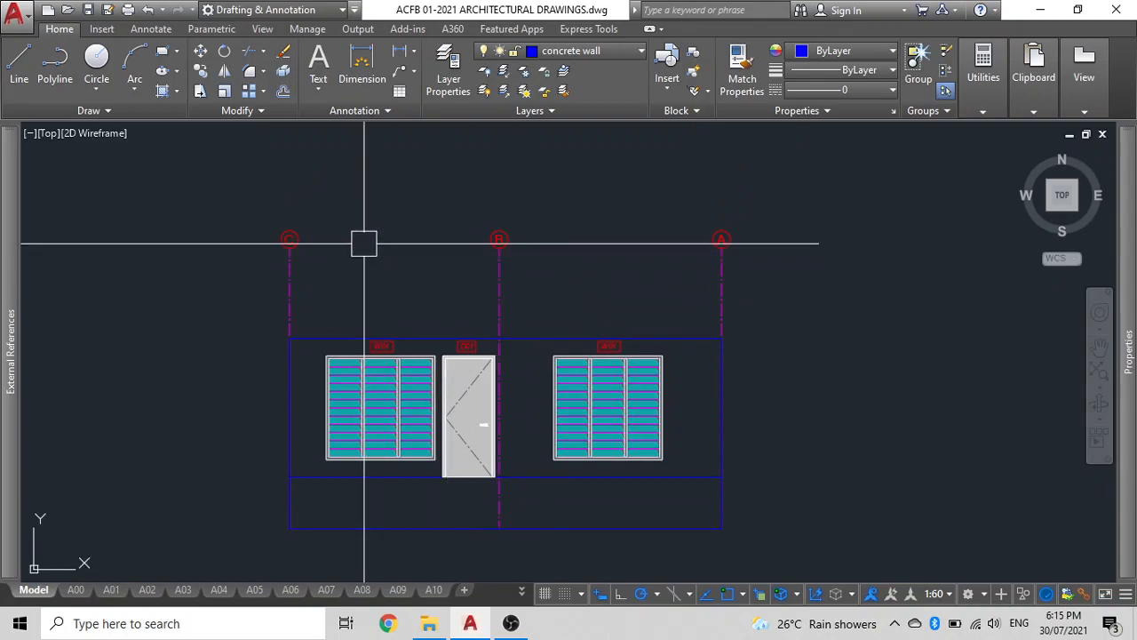
pyautogui.scroll(-5, 364, 244)
pyautogui.scroll(3, 435, 249)
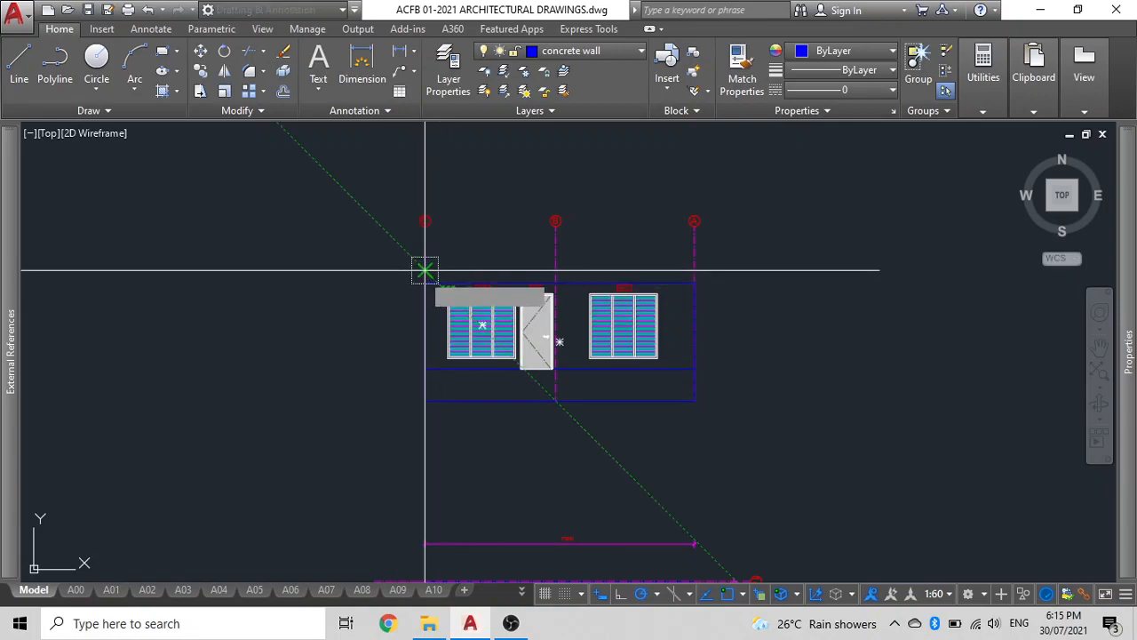
pyautogui.click(424, 282)
pyautogui.click(420, 157)
pyautogui.press('Escape')
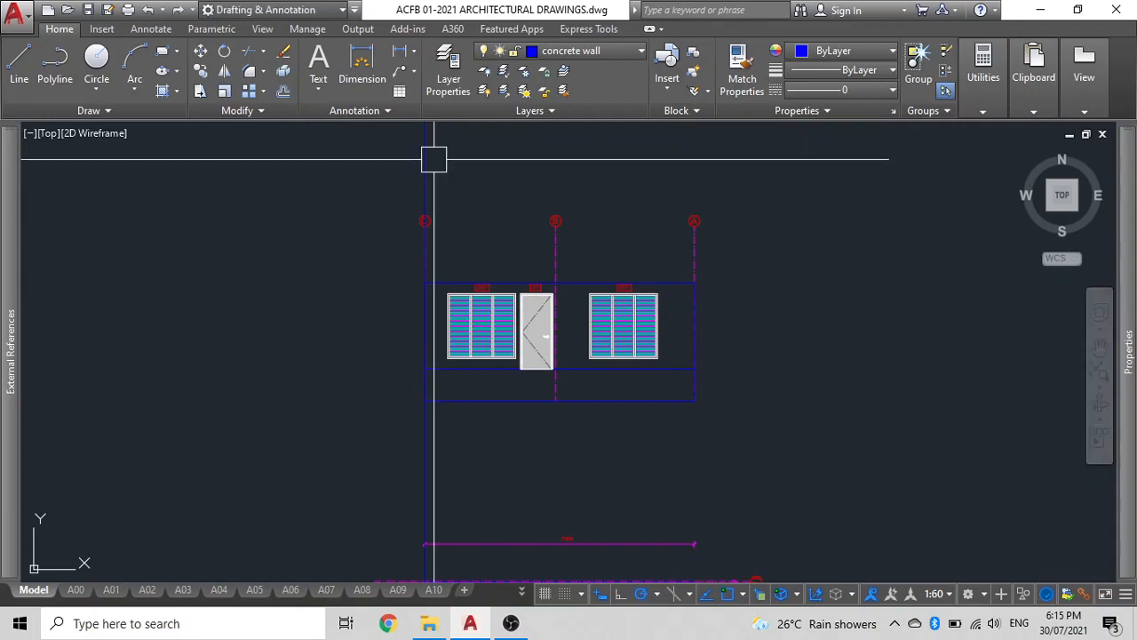
# Offset the elevation's left edge line outward to the left.
pyautogui.write('o')
pyautogui.press('Return')
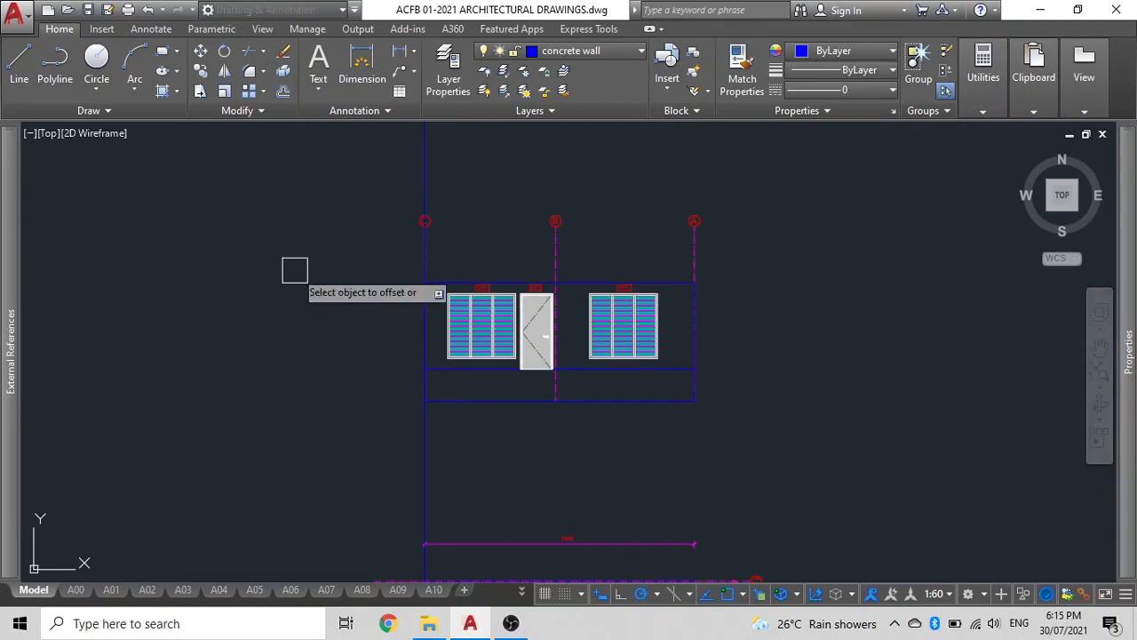
pyautogui.click(422, 175)
pyautogui.click(264, 294)
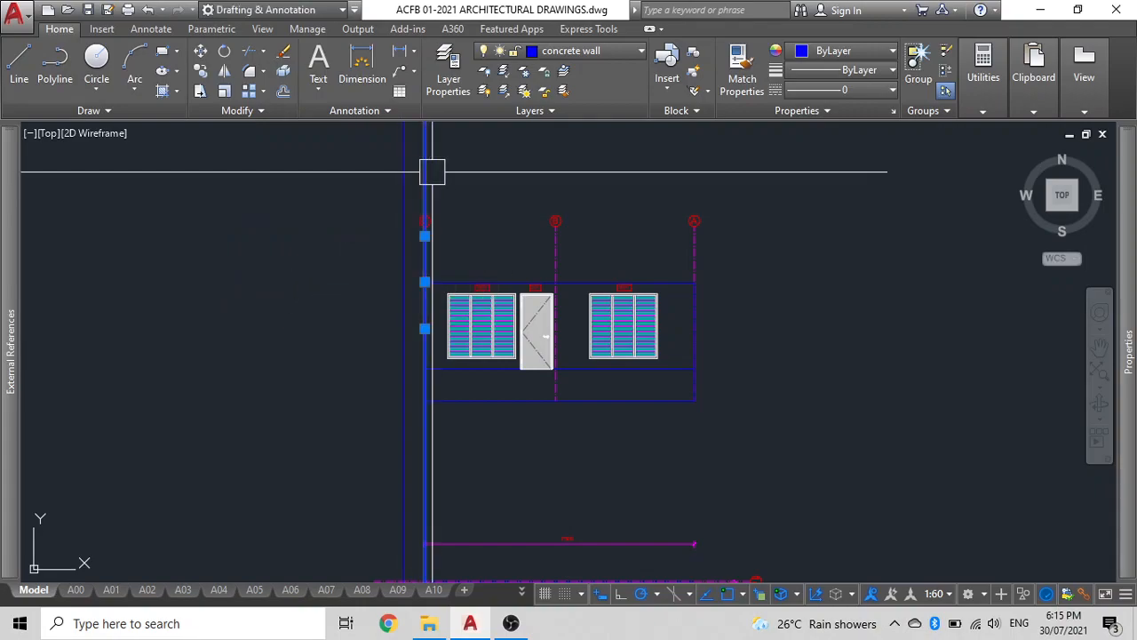
# Mirror the offset edge line to the right side about the midpoint of the elevation's base.
pyautogui.scroll(4, 424, 246)
pyautogui.scroll(-5, 448, 286)
pyautogui.moveTo(363, 332)
pyautogui.mouseDown(button='middle')
pyautogui.moveTo(345, 326)
pyautogui.moveTo(353, 254)
pyautogui.mouseUp(button='middle')
pyautogui.scroll(-6, 337, 338)
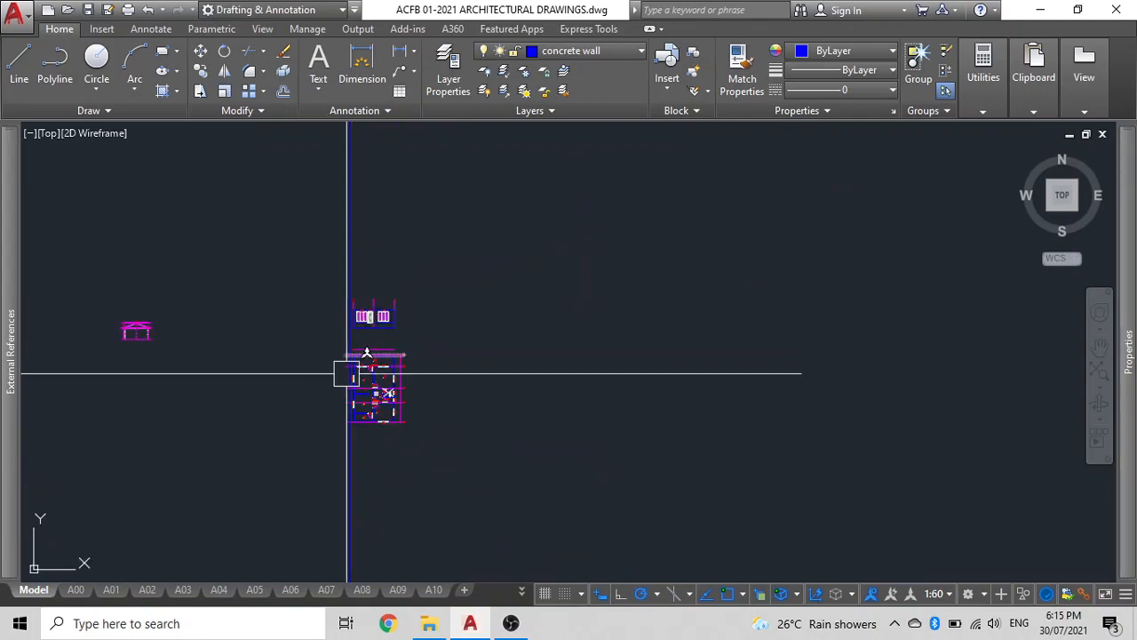
pyautogui.scroll(4, 371, 379)
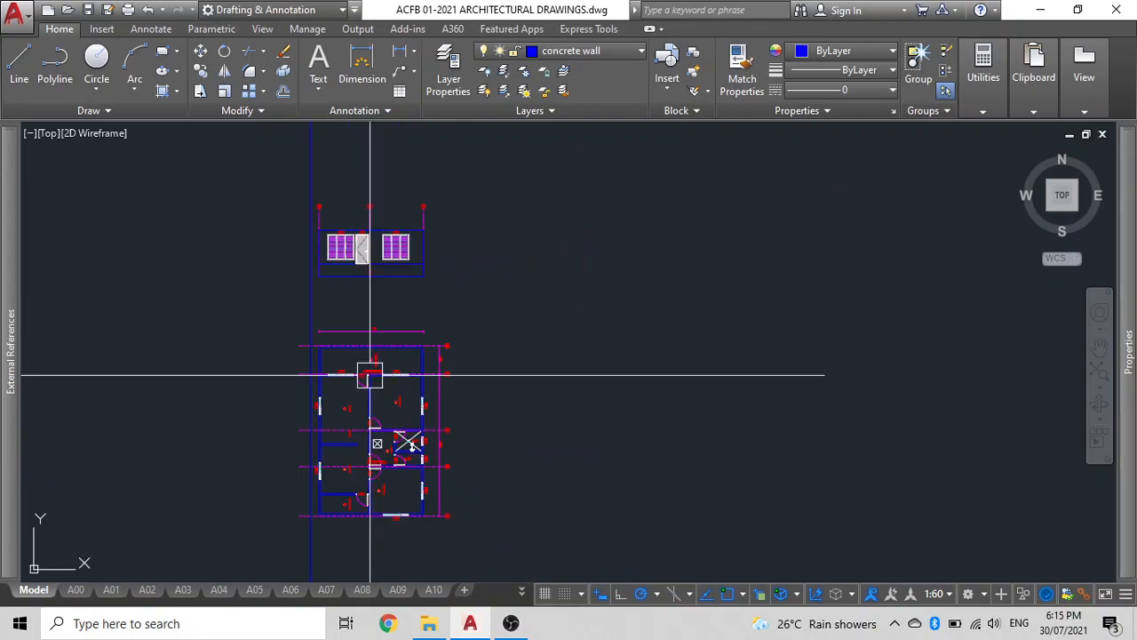
pyautogui.scroll(3, 370, 374)
pyautogui.scroll(-2, 359, 399)
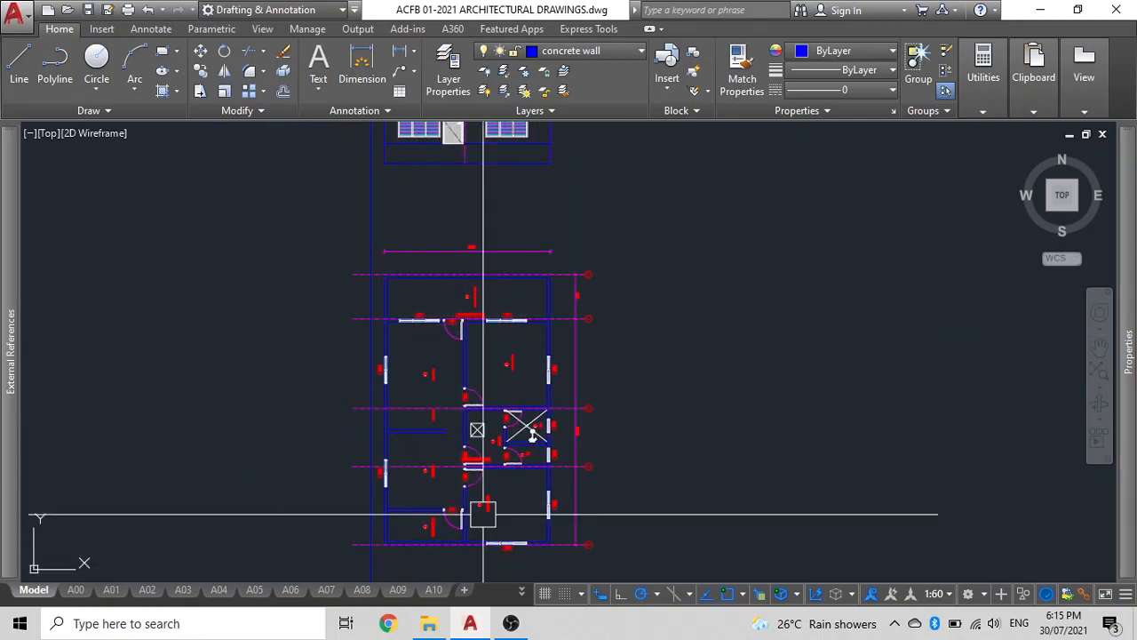
pyautogui.scroll(3, 462, 507)
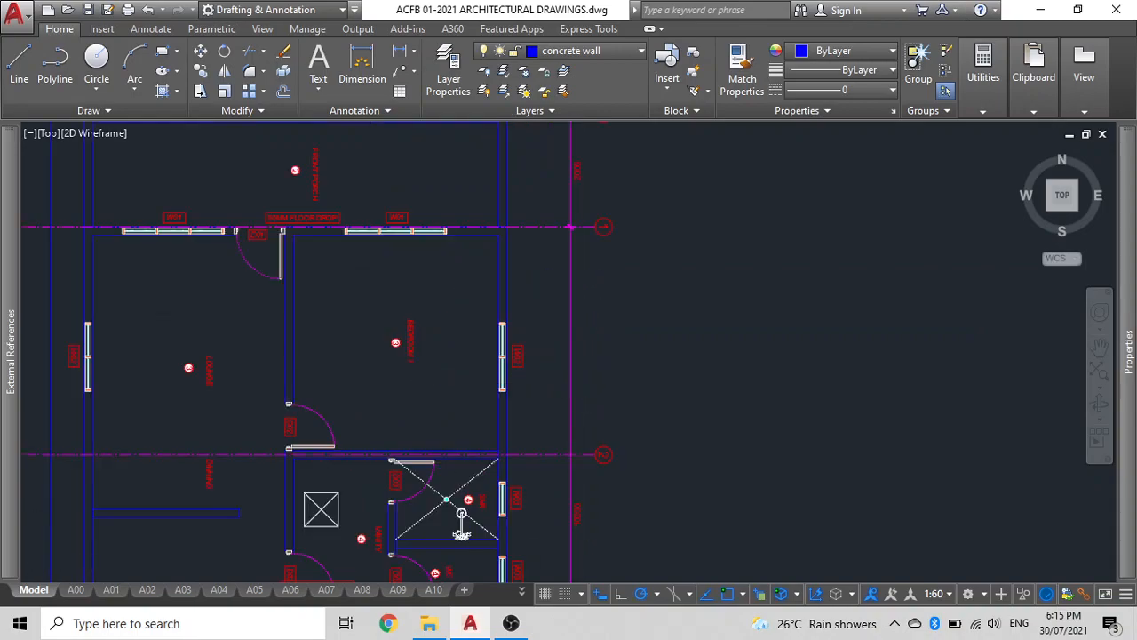
pyautogui.scroll(-5, 510, 325)
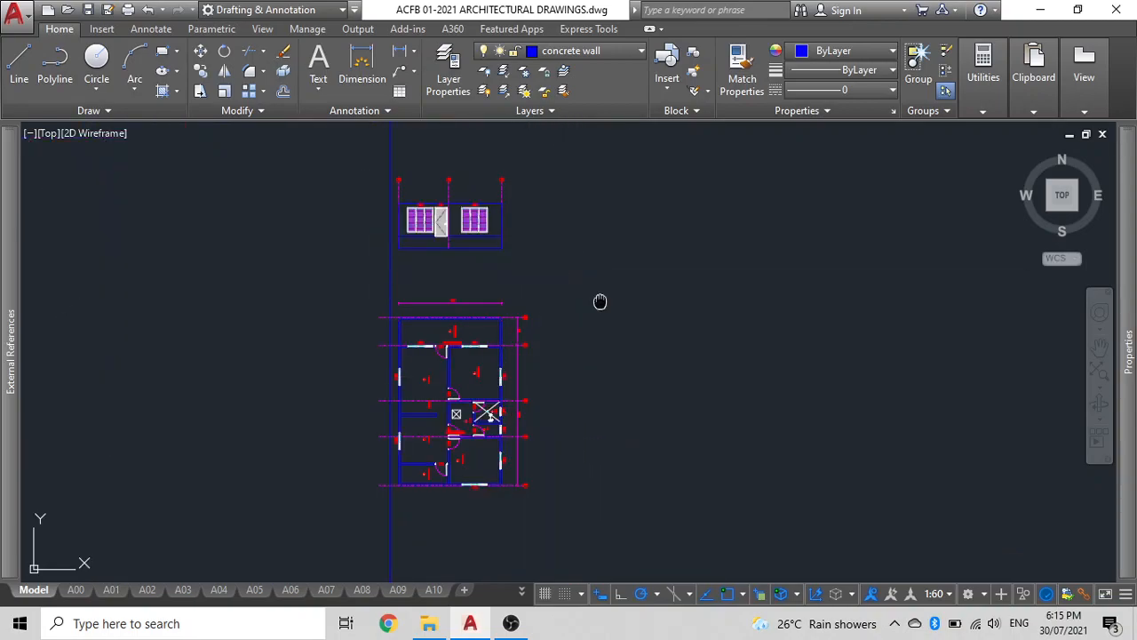
pyautogui.scroll(4, 472, 211)
pyautogui.scroll(-5, 499, 276)
pyautogui.scroll(1, 533, 308)
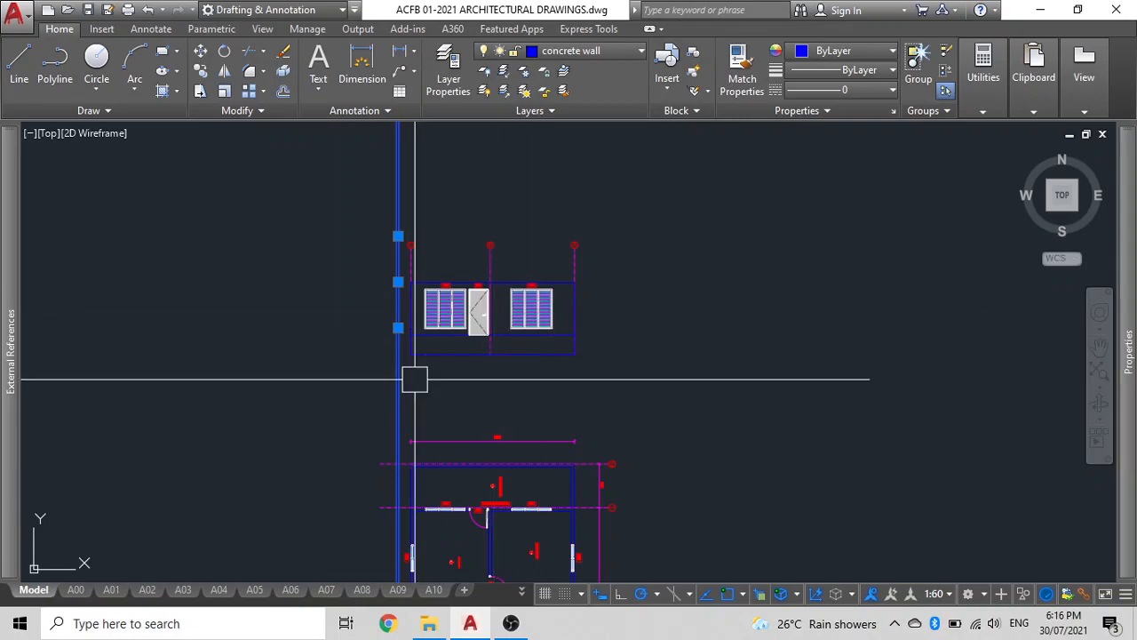
pyautogui.write('mi')
pyautogui.press('Return')
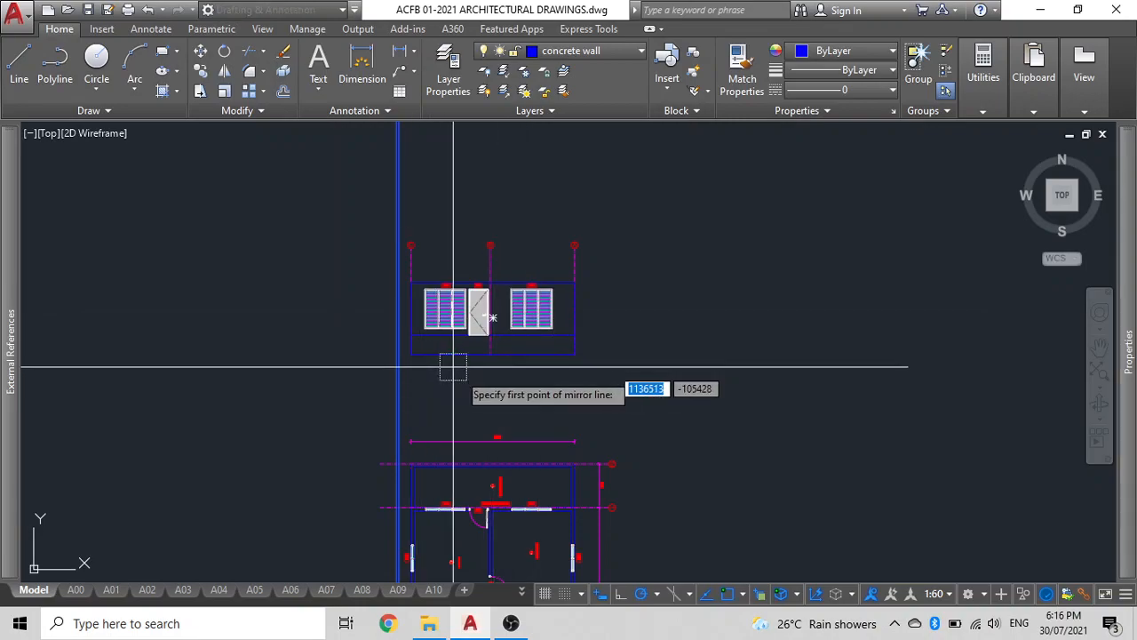
pyautogui.write('m2p')
pyautogui.press('Return')
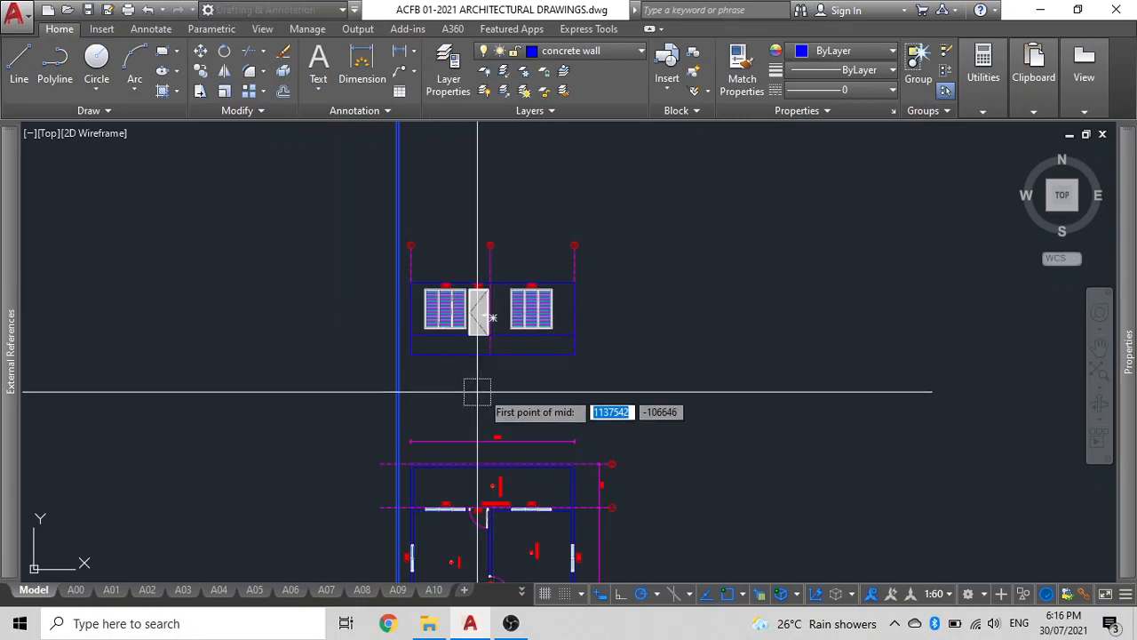
pyautogui.click(572, 355)
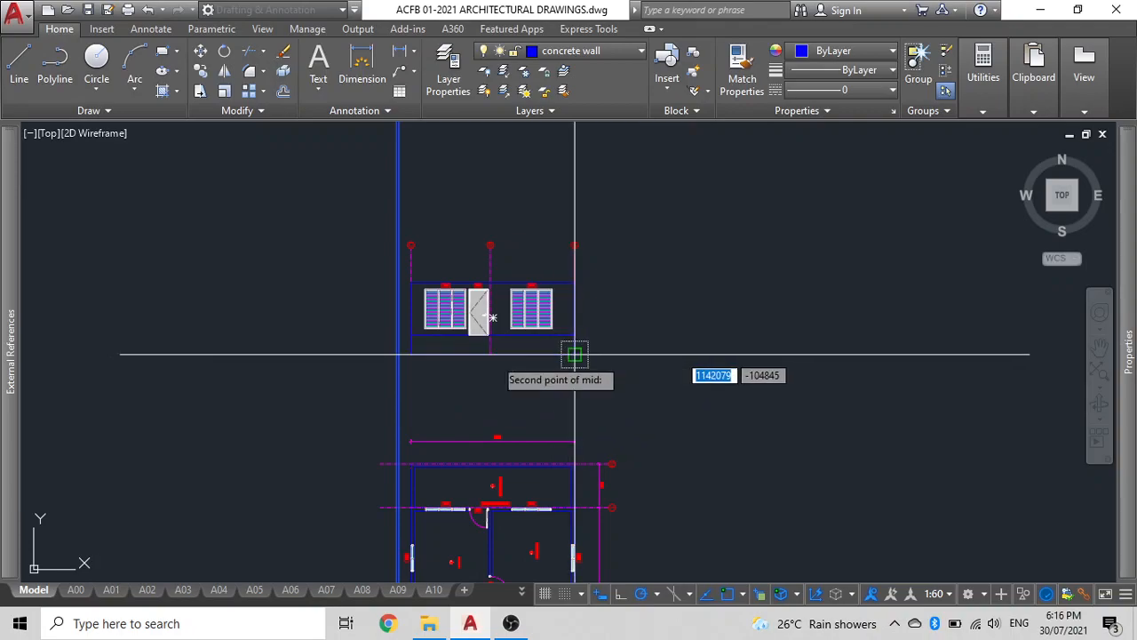
pyautogui.click(409, 354)
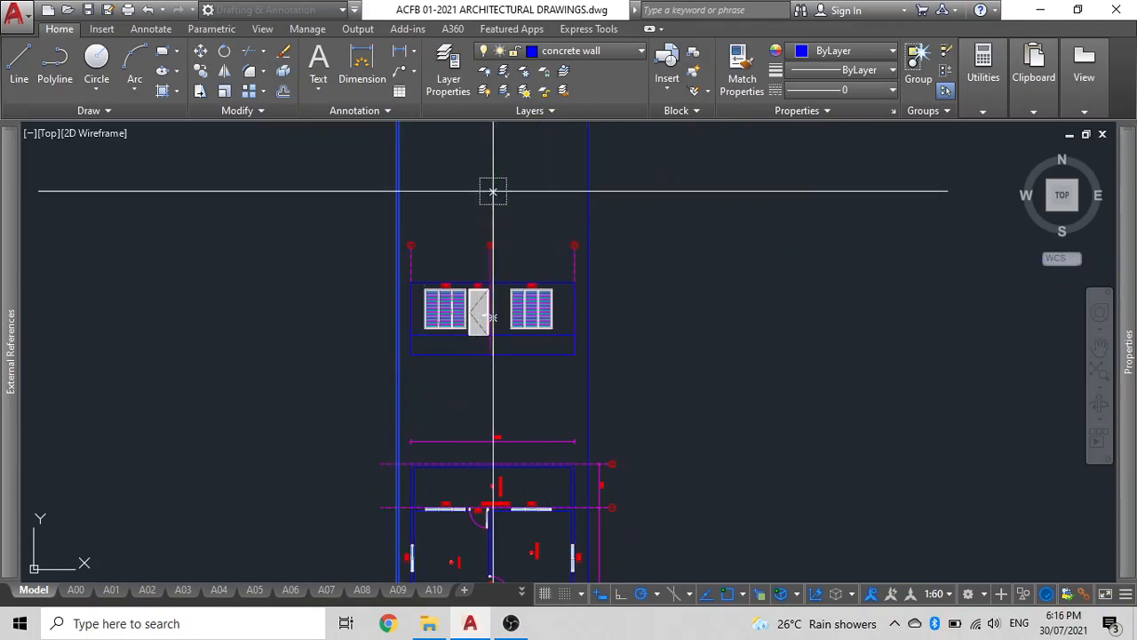
pyautogui.press('Return')
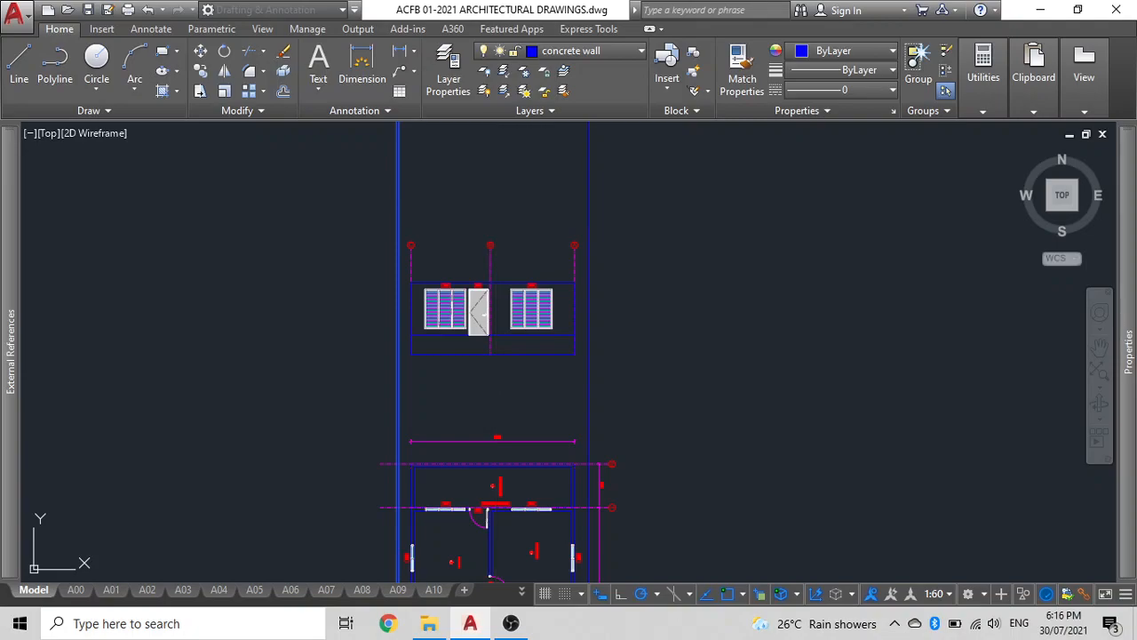
# Draw a horizontal line along the elevation's top from grid C to the right outer vertical line.
pyautogui.scroll(5, 479, 347)
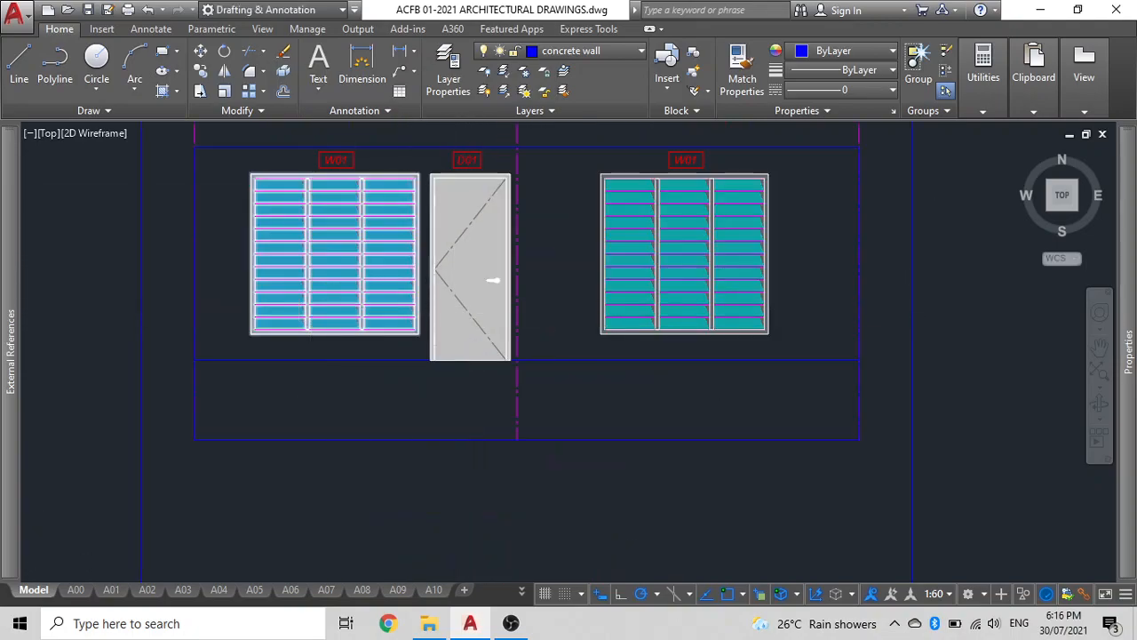
pyautogui.scroll(-3, 367, 411)
pyautogui.press('Return')
pyautogui.scroll(5, 385, 317)
pyautogui.scroll(-4, 269, 346)
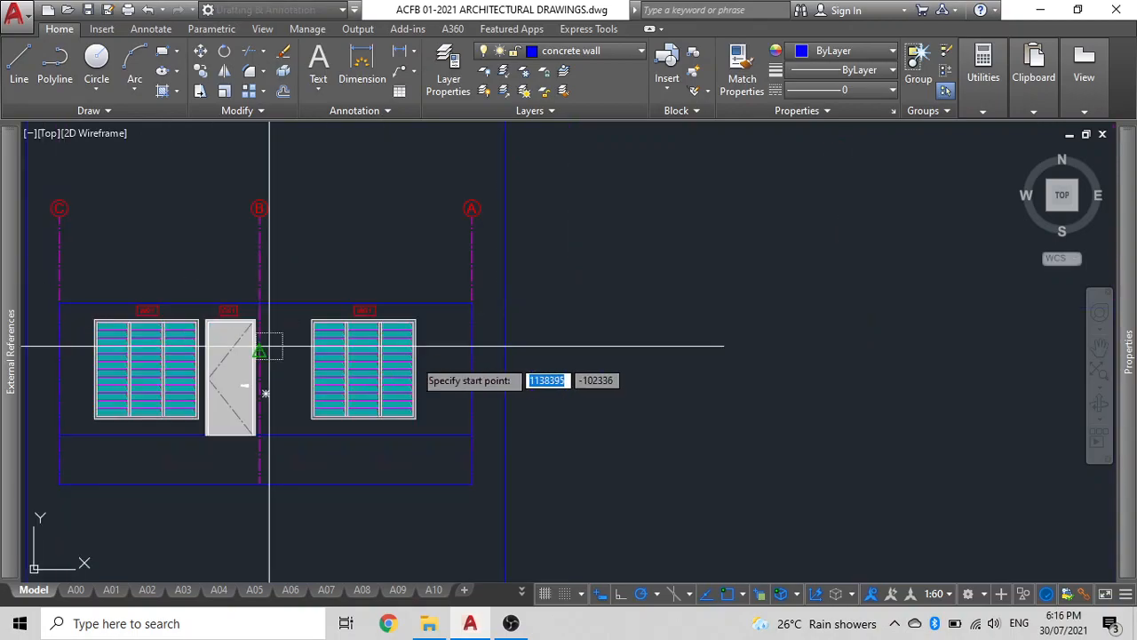
pyautogui.moveTo(267, 310); pyautogui.dragTo(462, 314, button='middle')
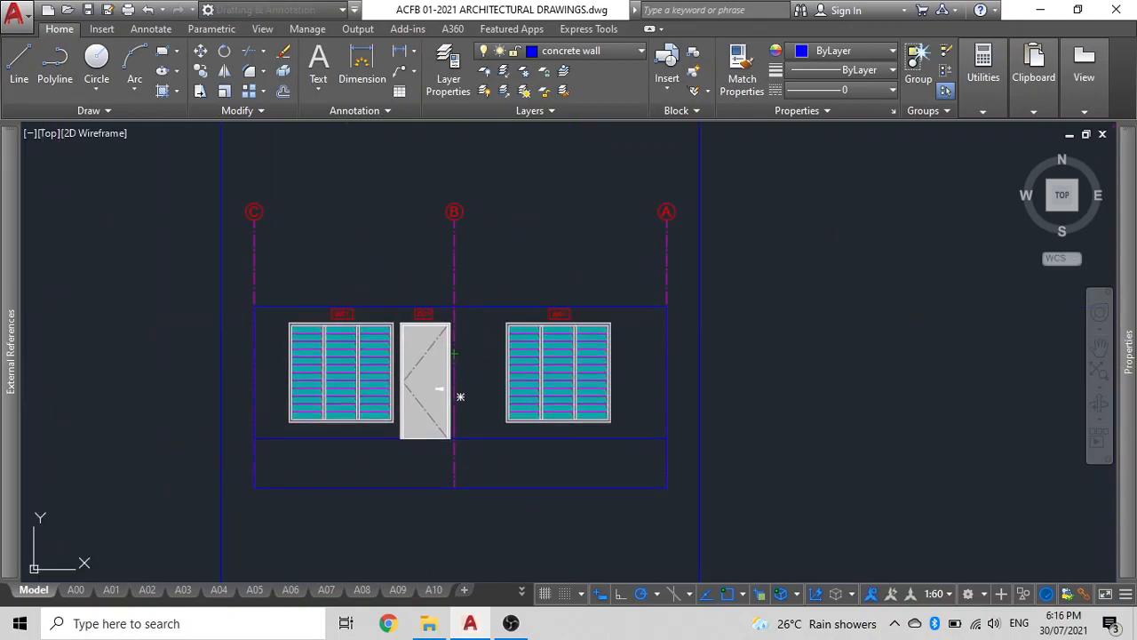
pyautogui.click(255, 306)
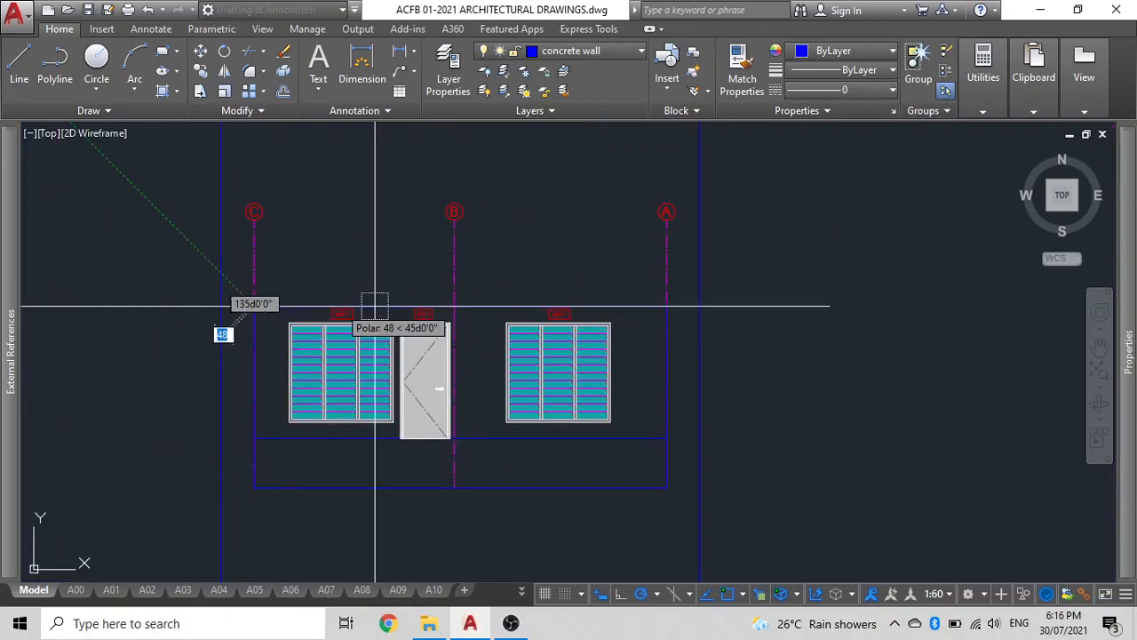
pyautogui.click(699, 307)
pyautogui.press('Return')
# Extend the new top line left to the left outer vertical line.
pyautogui.click(602, 306)
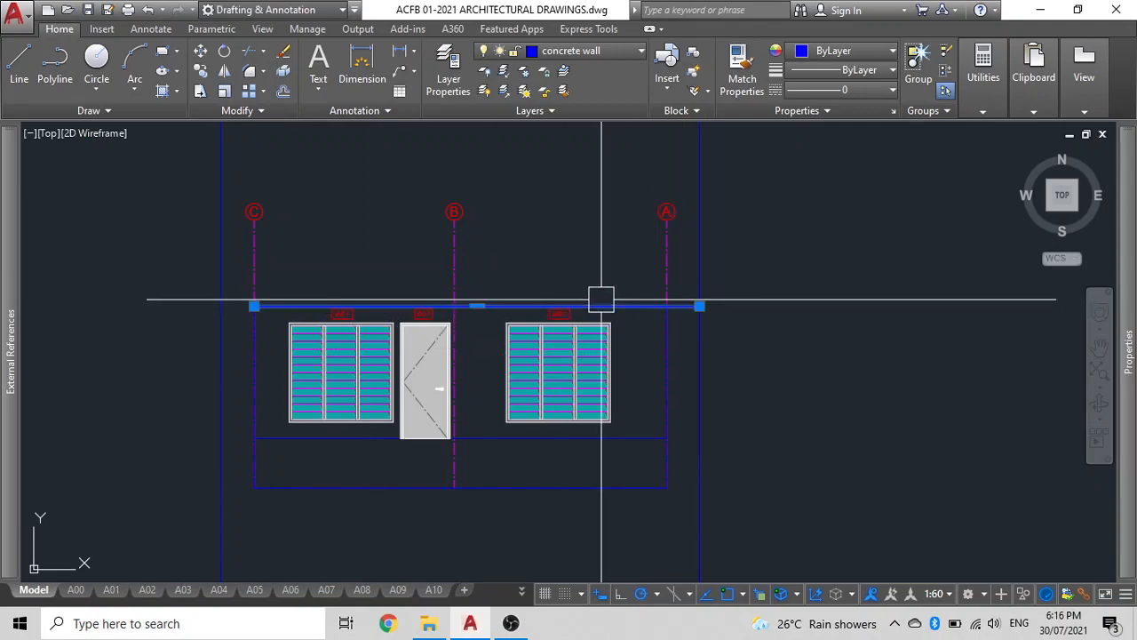
pyautogui.click(219, 218)
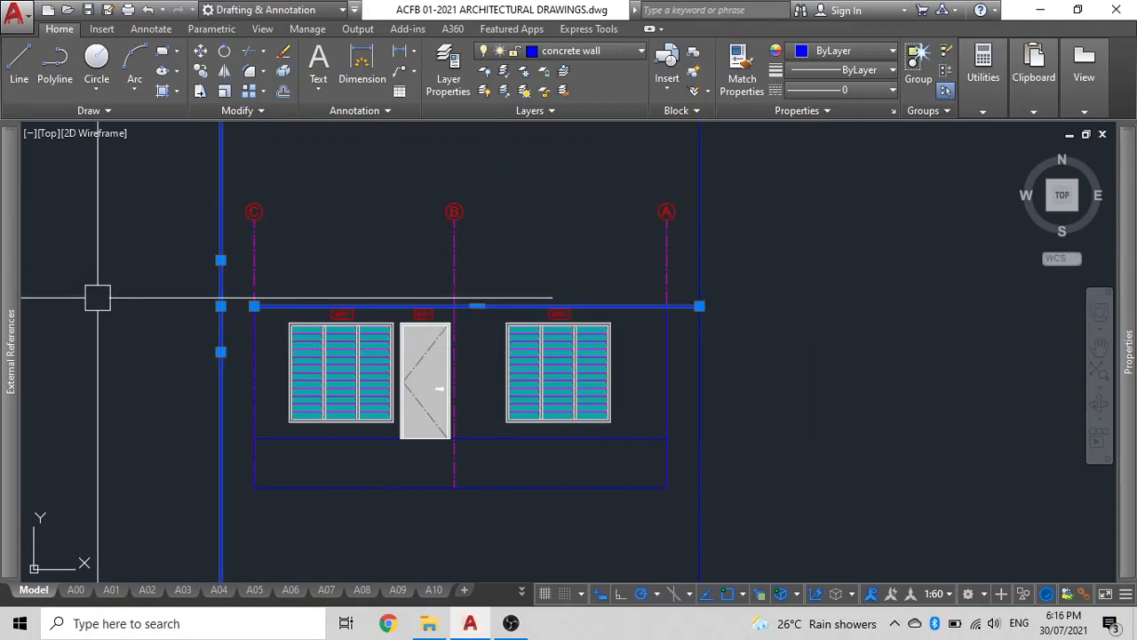
pyautogui.write('exten')
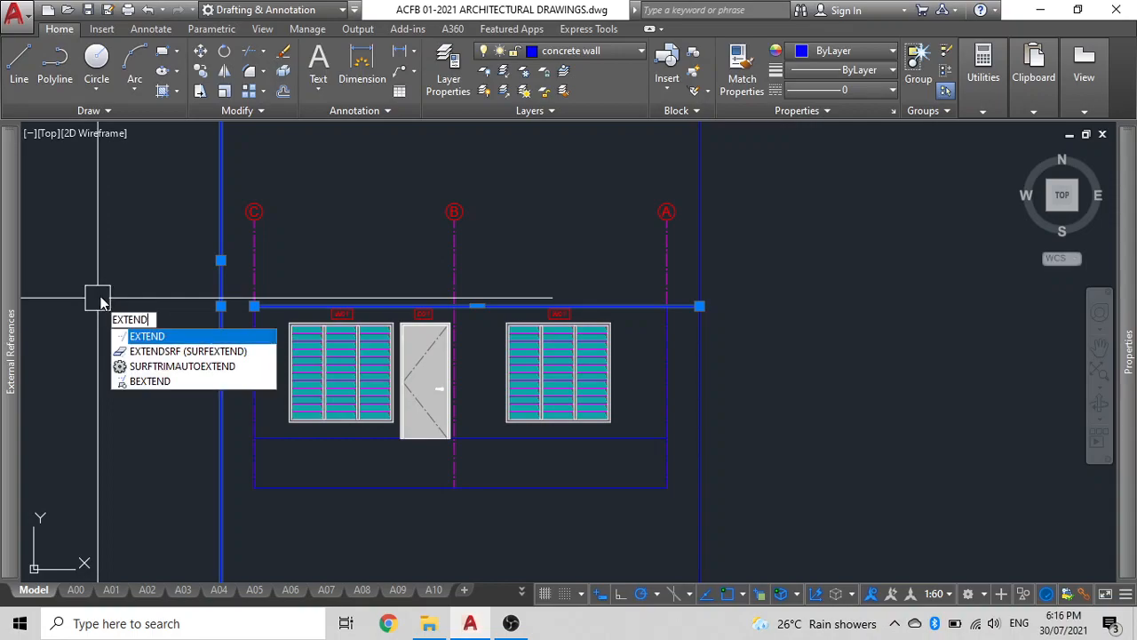
pyautogui.press('Return')
pyautogui.click(283, 303)
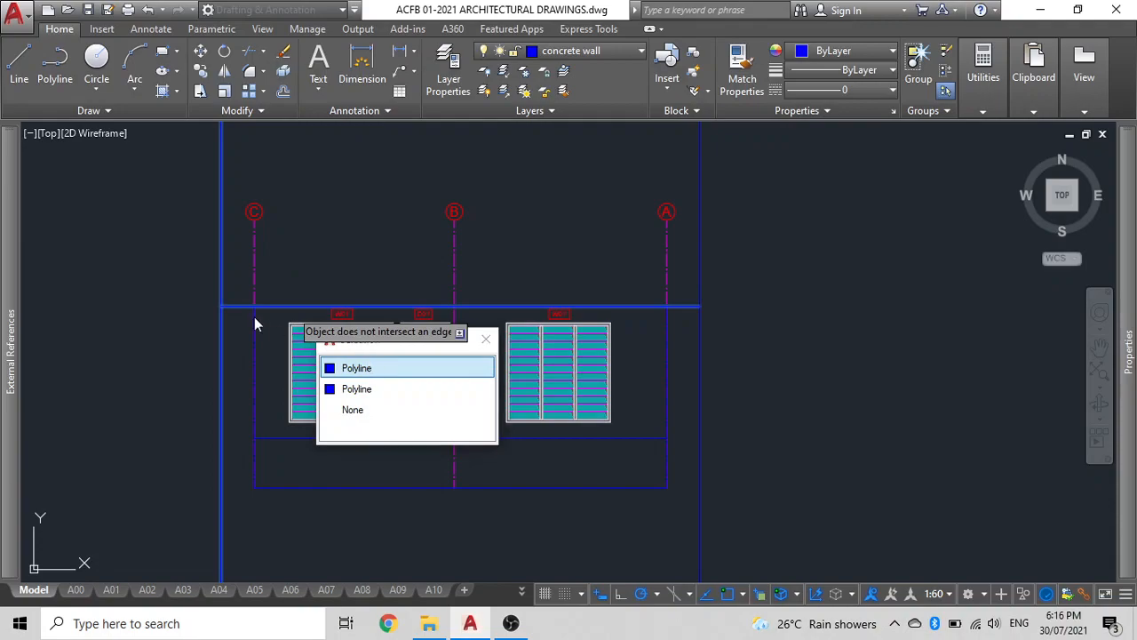
pyautogui.click(360, 372)
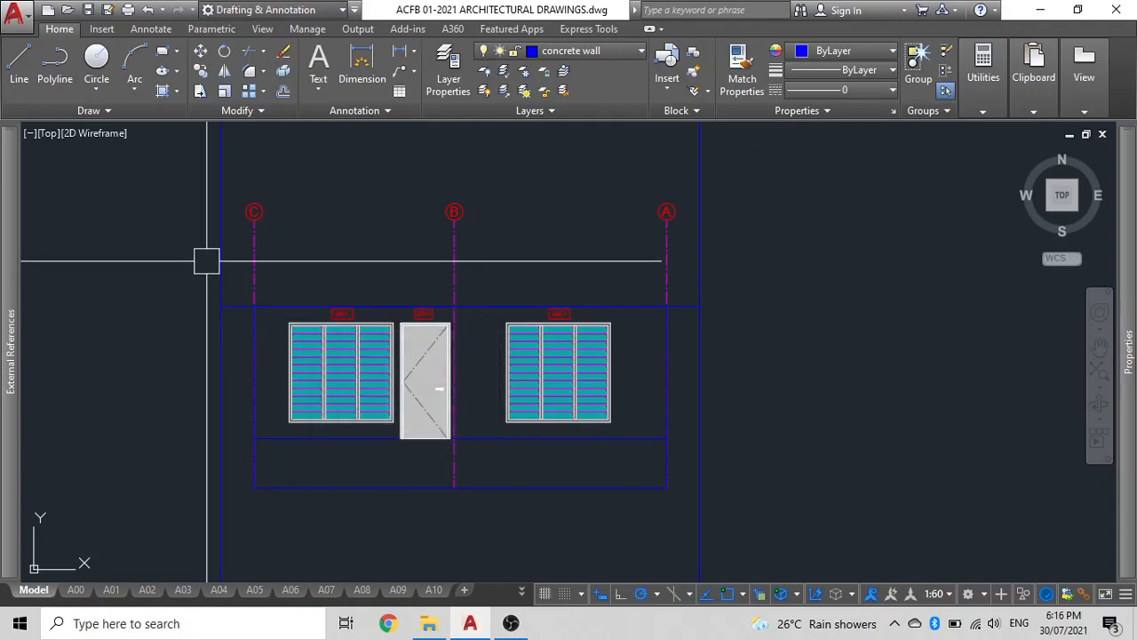
# Rotate the elevation's top line about its right end by reference, entering a new angle of 5°.
pyautogui.click(229, 305)
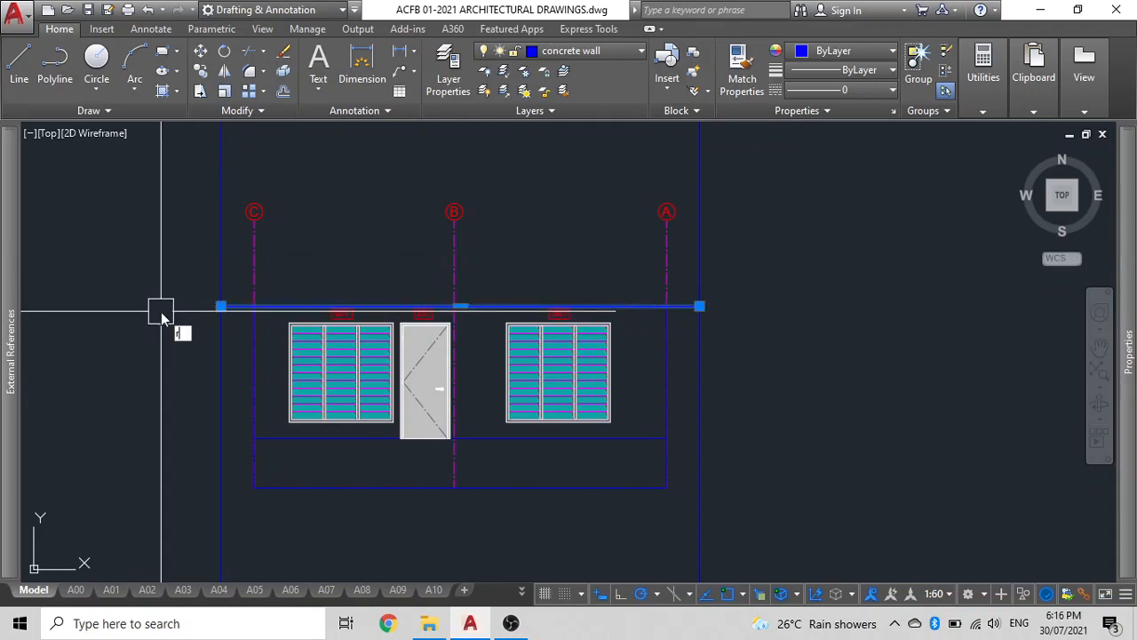
pyautogui.click(701, 306)
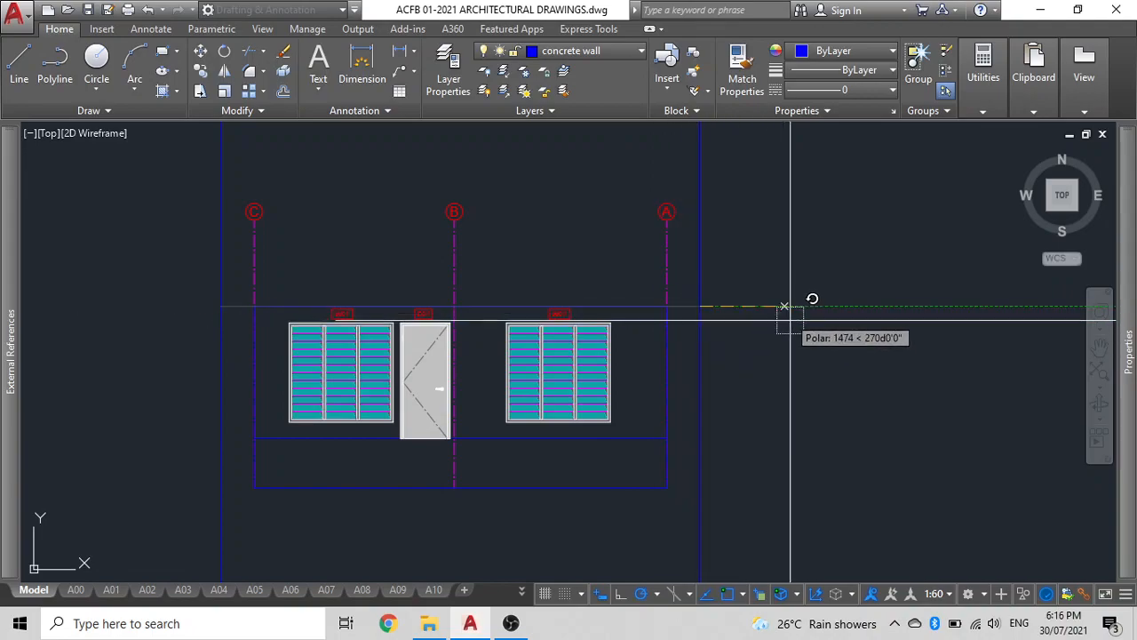
pyautogui.write('r')
pyautogui.press('Return')
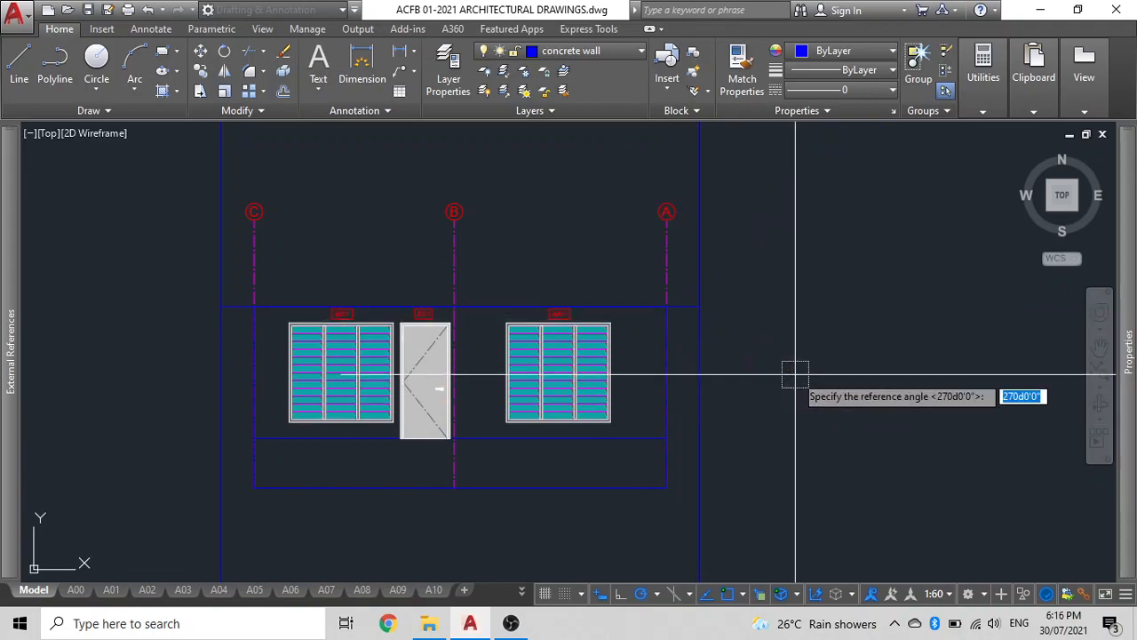
pyautogui.click(701, 306)
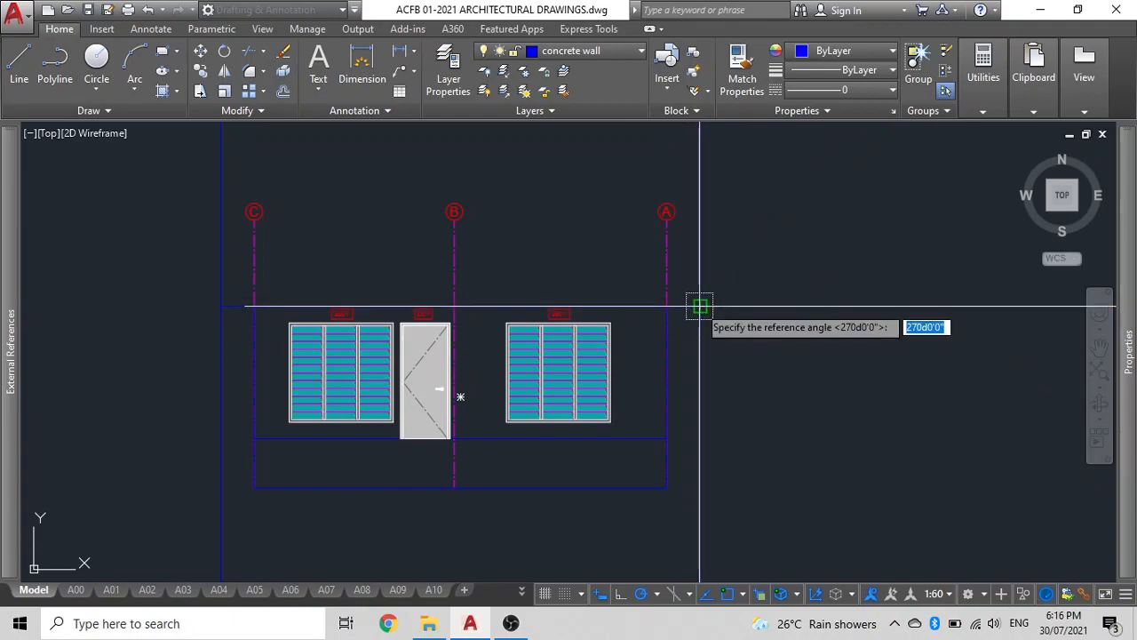
pyautogui.click(701, 305)
pyautogui.click(220, 307)
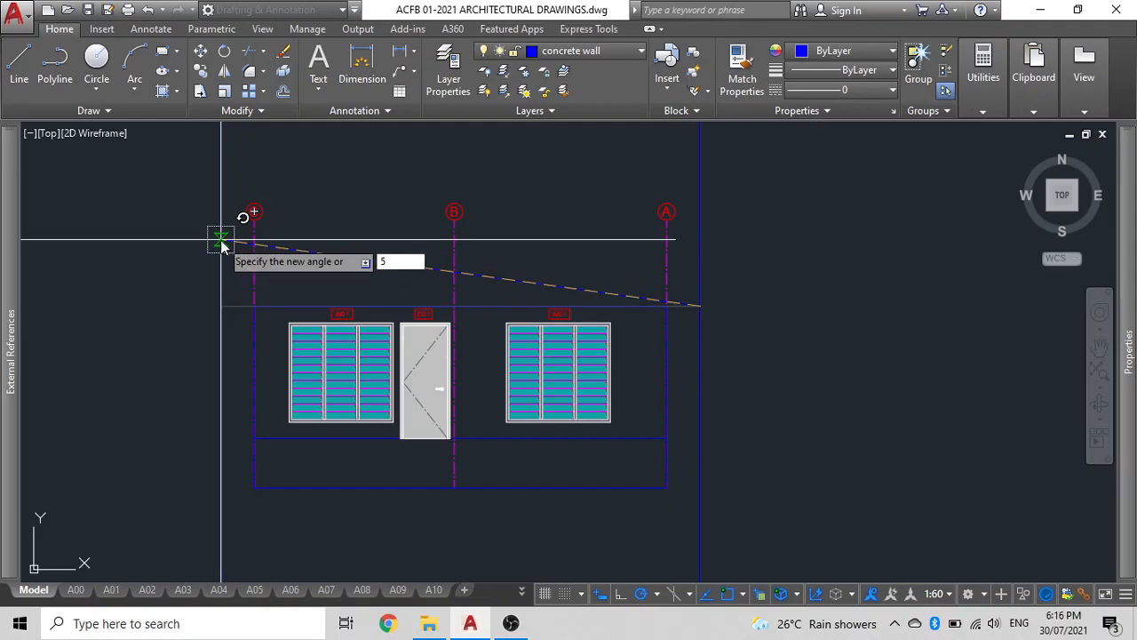
pyautogui.write('5')
pyautogui.press('Return')
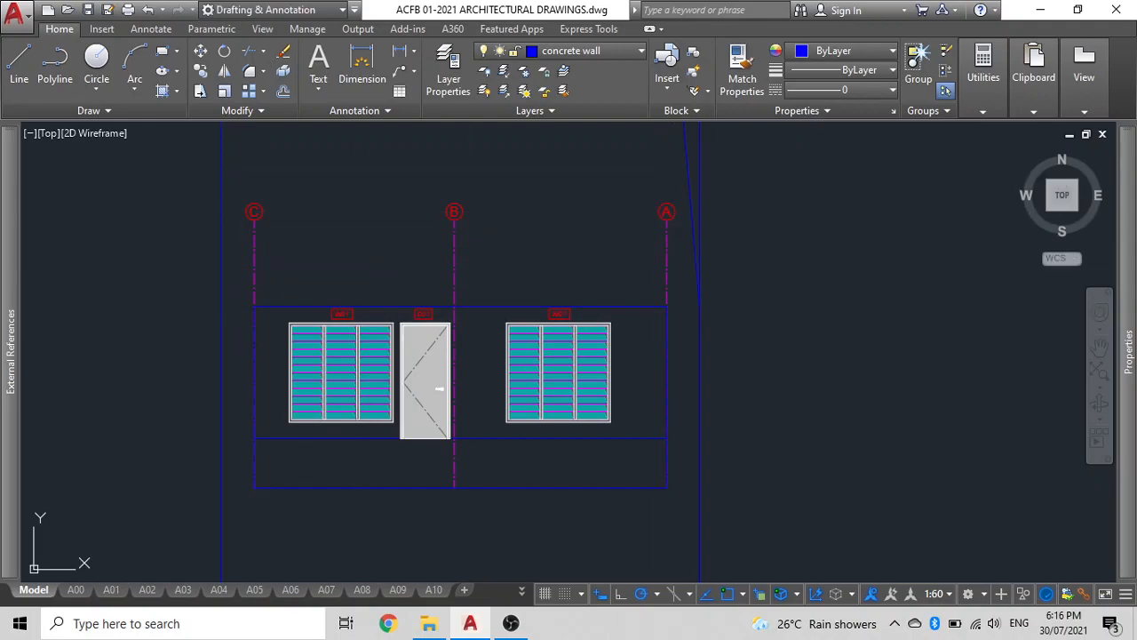
# Mirror the rotated line about its right end, keeping the source, to form a sloping roof line.
pyautogui.click(683, 160)
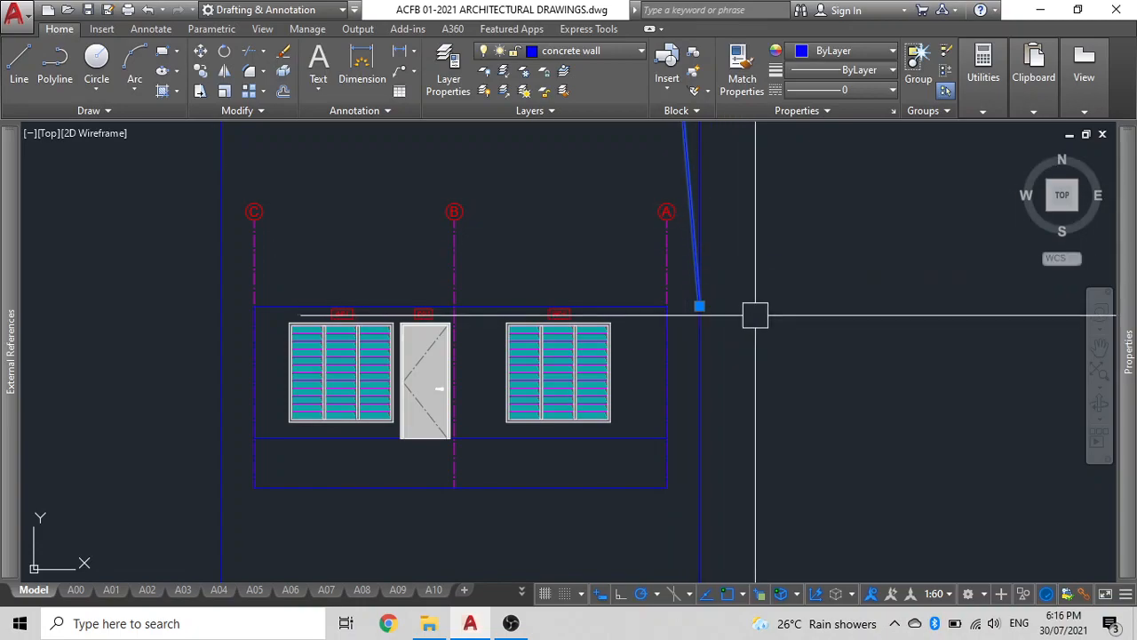
pyautogui.press('Return')
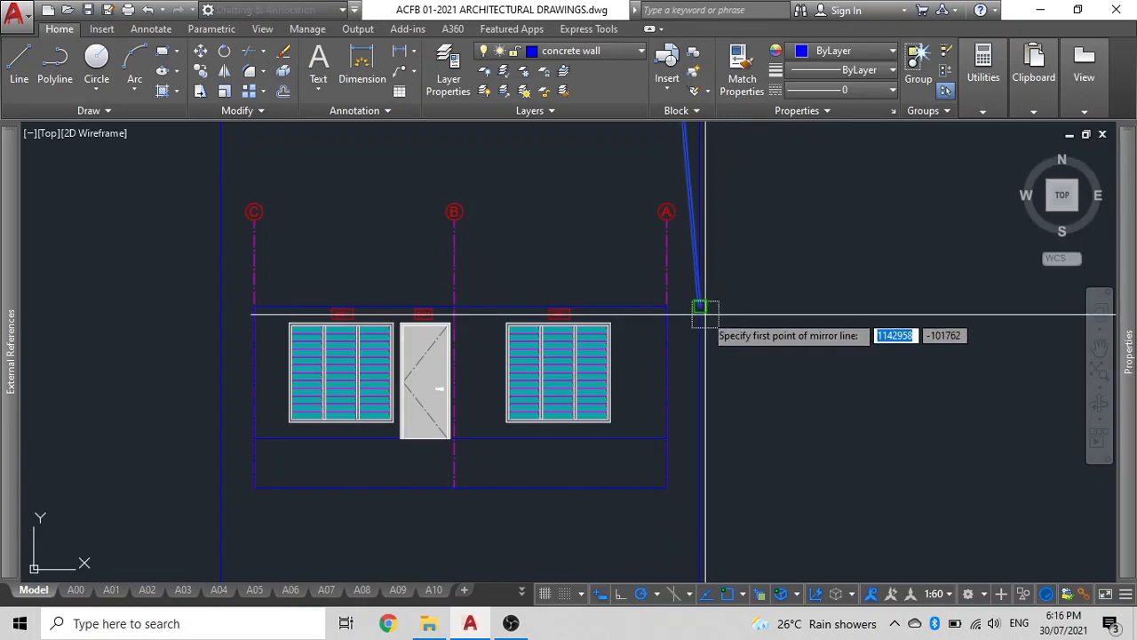
pyautogui.click(701, 305)
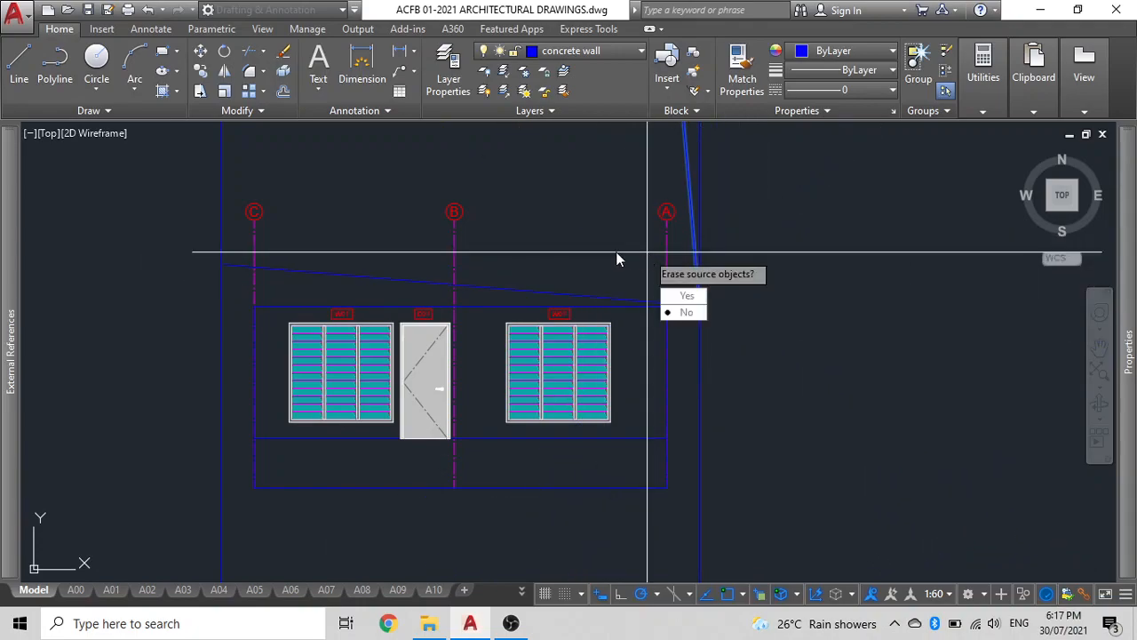
pyautogui.press('Return')
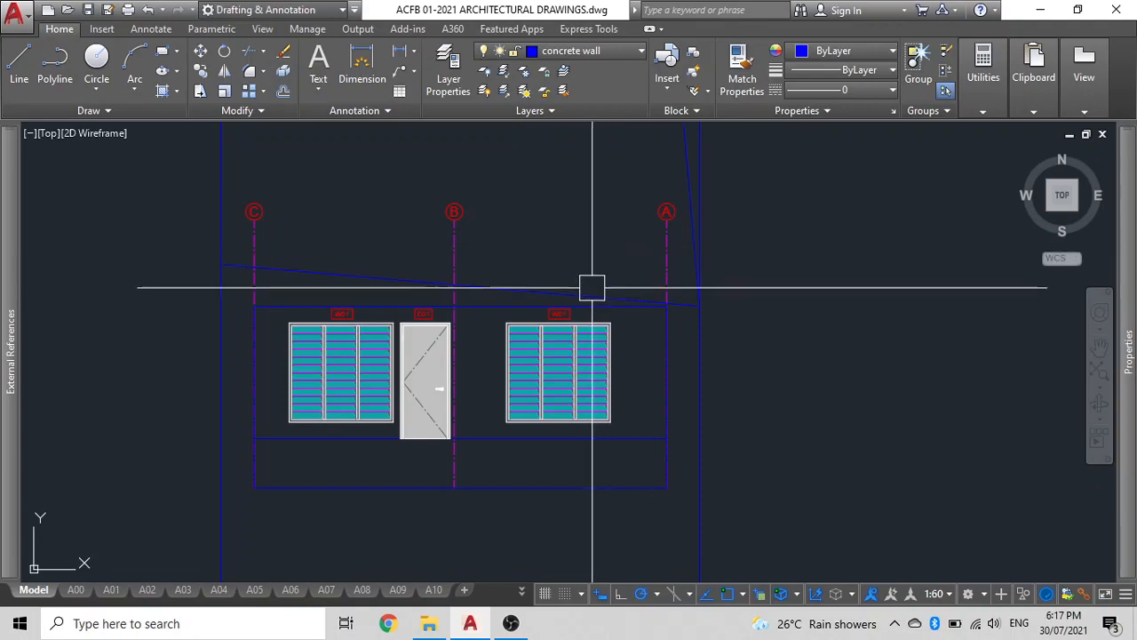
# Select the sloping roof line and move it from a base point near grid A.
pyautogui.moveTo(611, 344); pyautogui.dragTo(612, 434, button='middle')
pyautogui.click(810, 280)
pyautogui.click(84, 142)
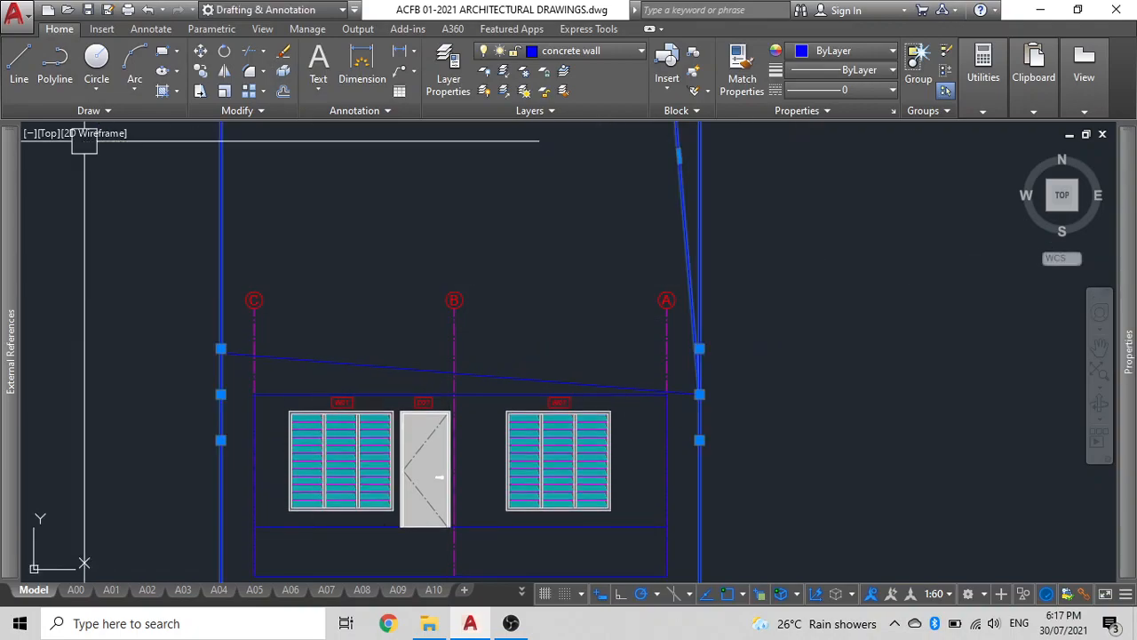
pyautogui.scroll(4, 612, 410)
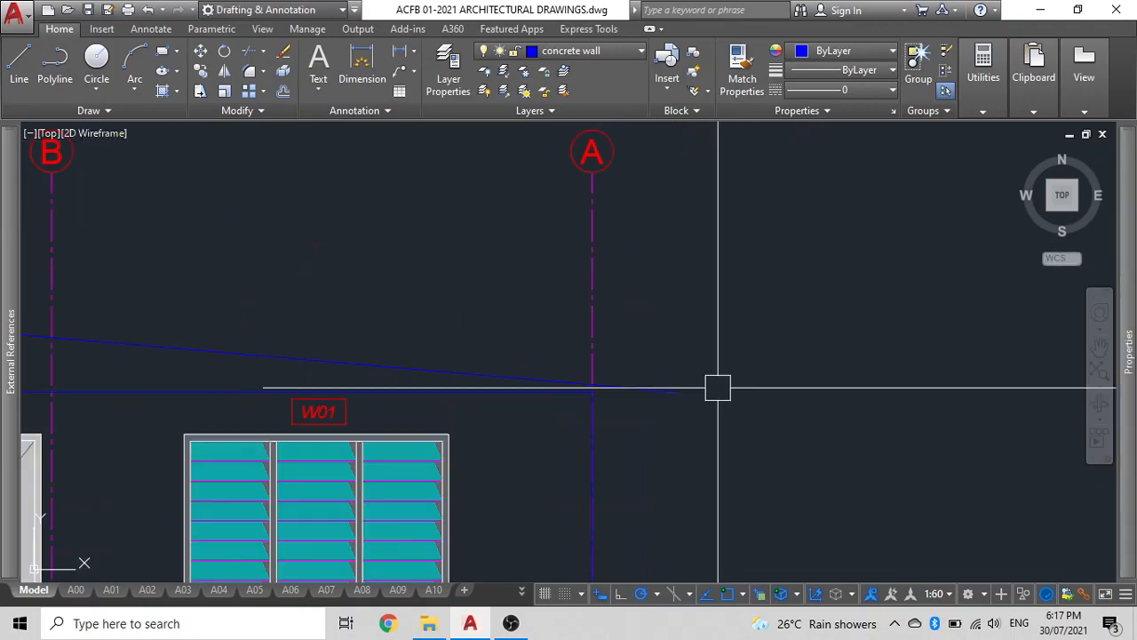
pyautogui.press('m')
pyautogui.press('Return')
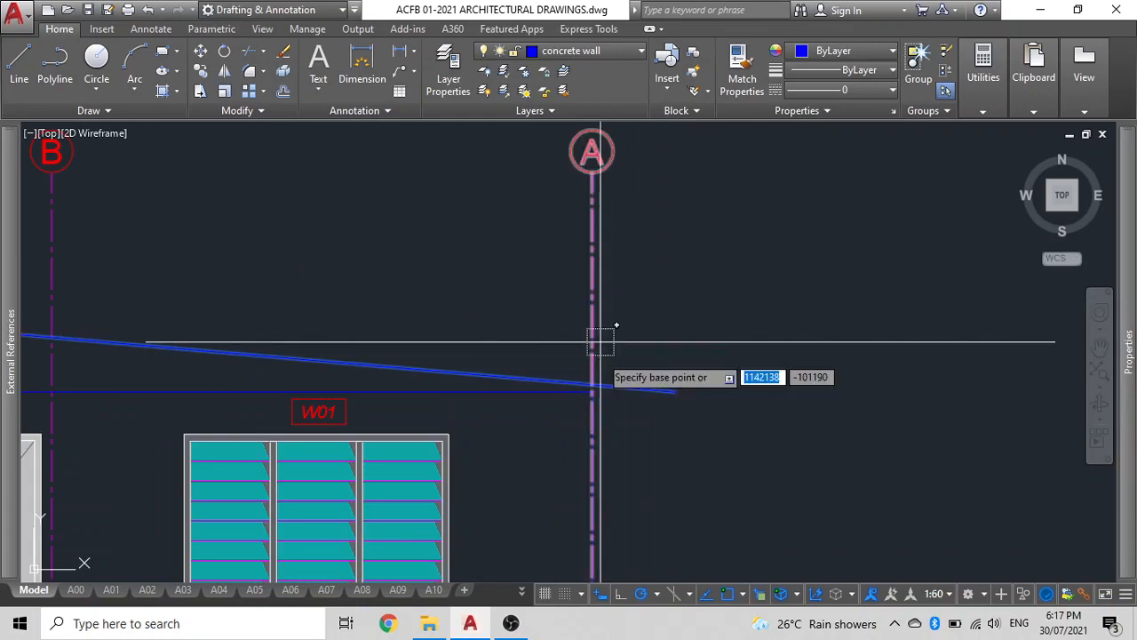
pyautogui.scroll(3, 597, 391)
pyautogui.click(614, 327)
pyautogui.scroll(-5, 613, 353)
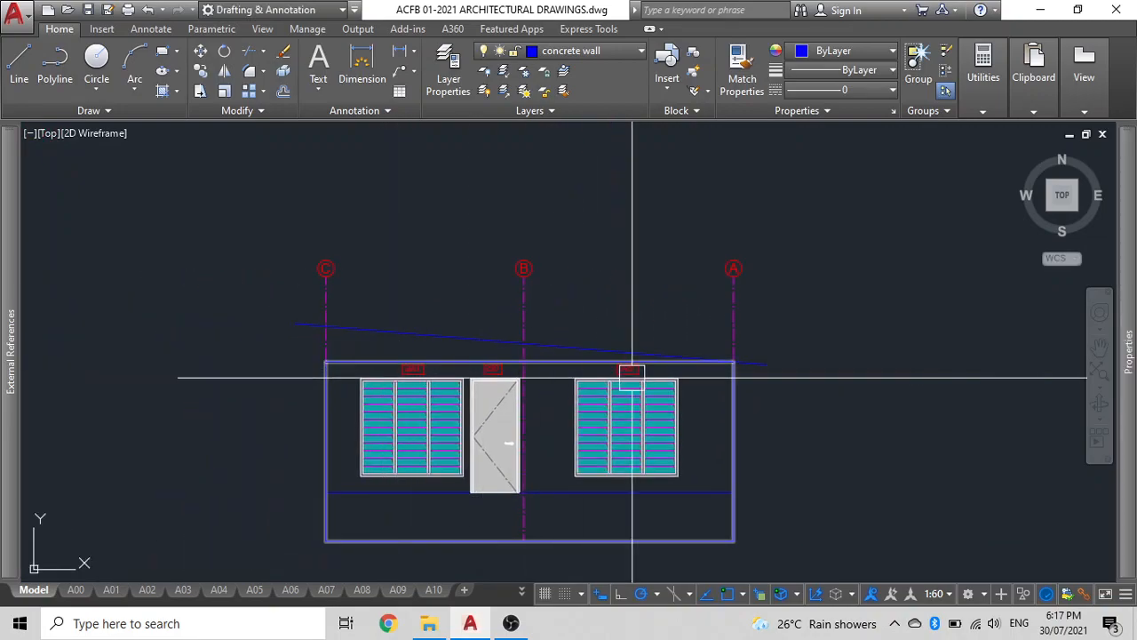
pyautogui.scroll(4, 746, 364)
# Measure the distance from the roof line's crossing at grid A to its right end.
pyautogui.write('di')
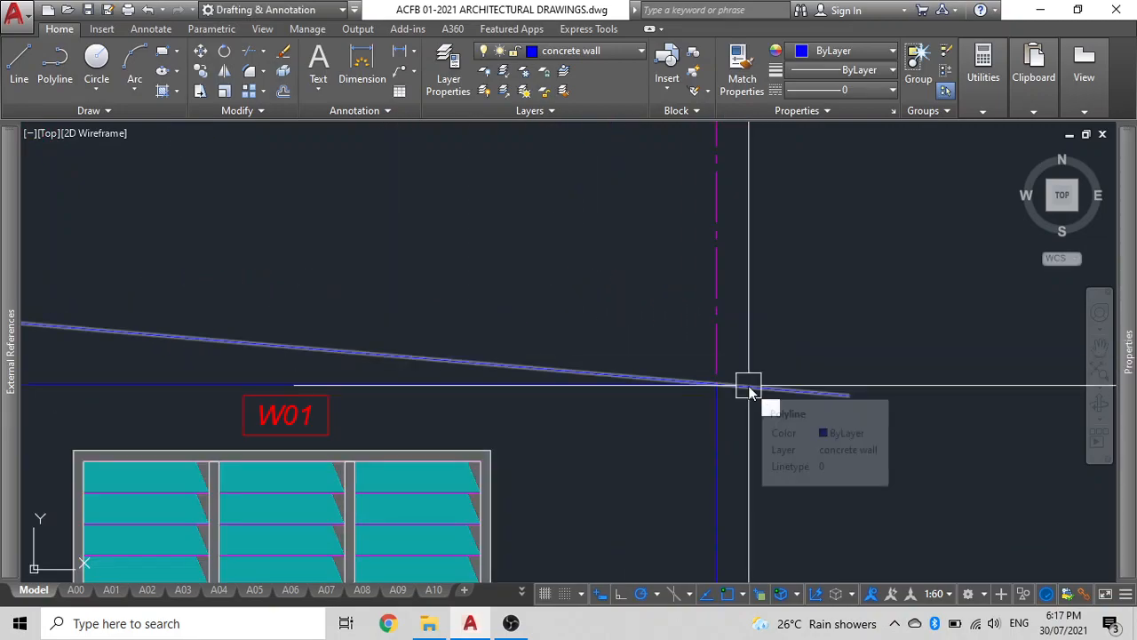
pyautogui.press('Return')
pyautogui.click(716, 384)
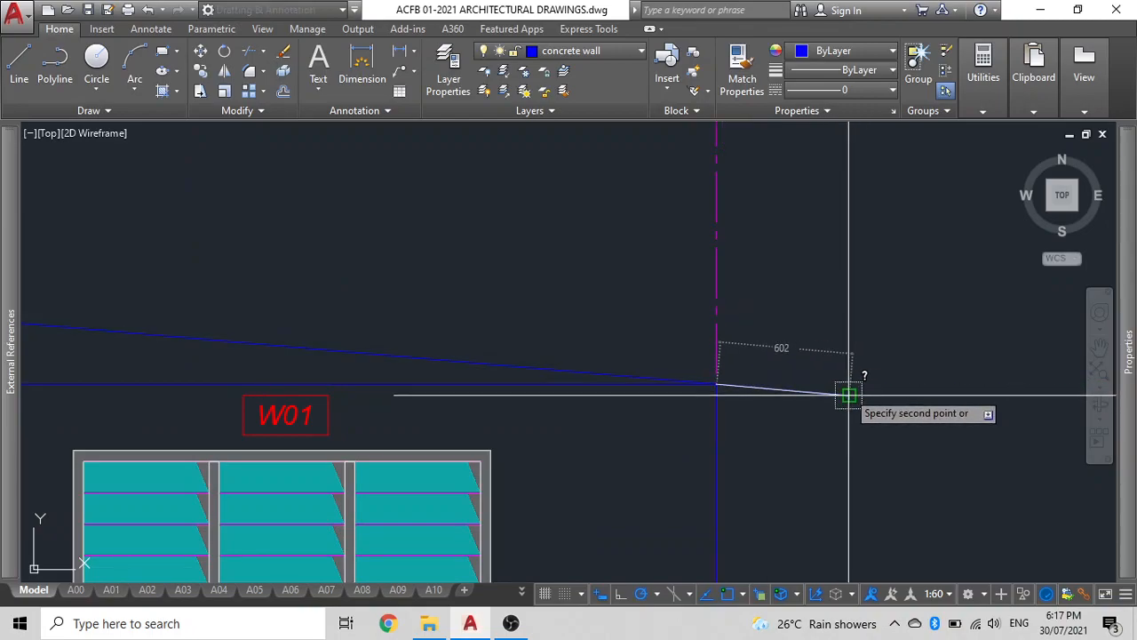
pyautogui.click(847, 392)
# Offset the sloping roof line 600 upward to give the roof its thickness.
pyautogui.scroll(-5, 832, 389)
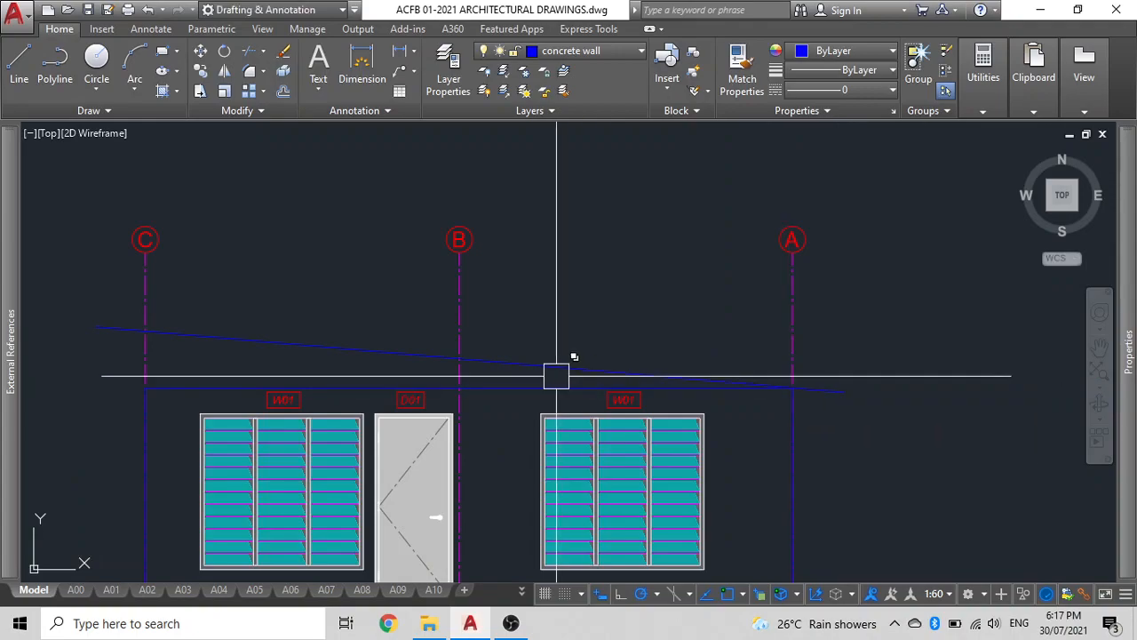
pyautogui.moveTo(357, 342); pyautogui.dragTo(547, 327, button='middle')
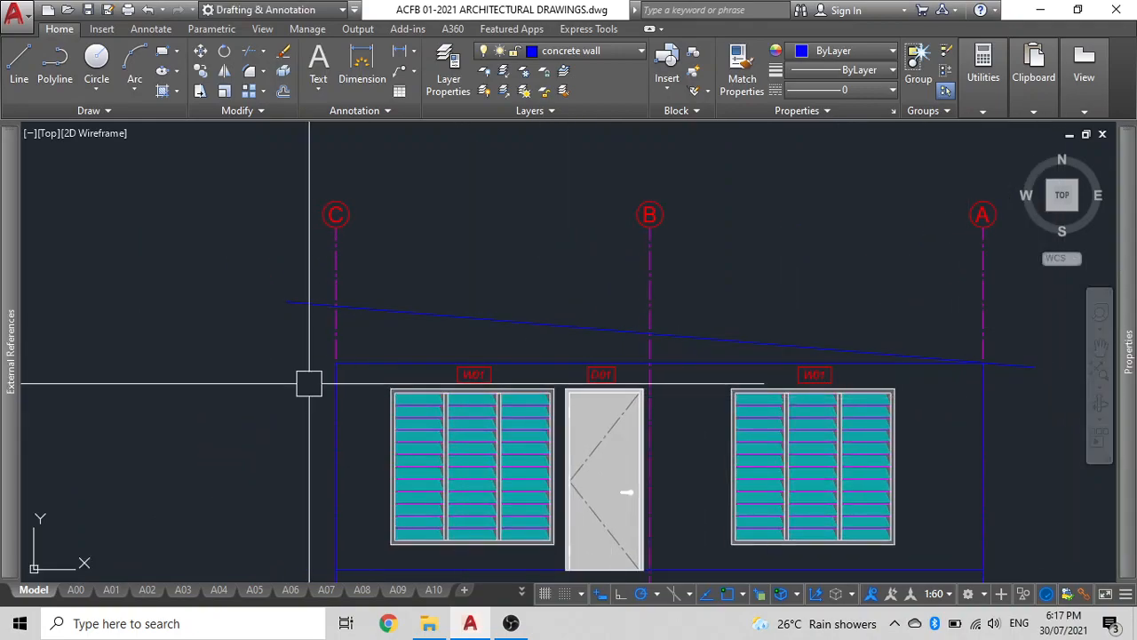
pyautogui.moveTo(309, 384)
pyautogui.mouseDown(button='middle')
pyautogui.moveTo(290, 386)
pyautogui.moveTo(215, 324)
pyautogui.mouseUp(button='middle')
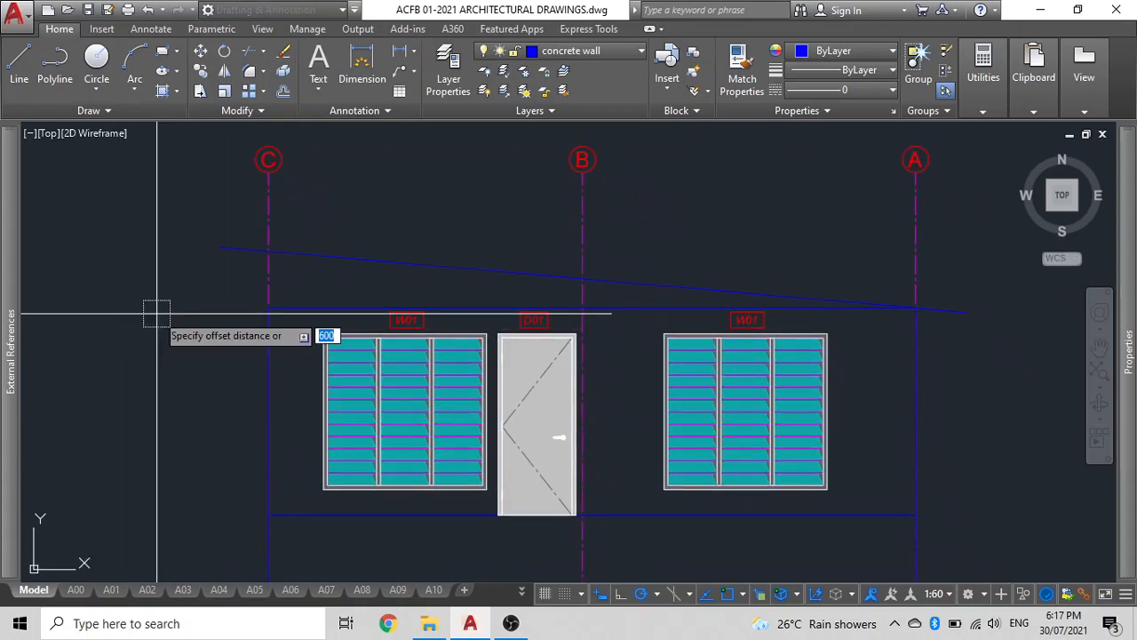
pyautogui.press('Return')
pyautogui.click(231, 250)
pyautogui.click(226, 211)
# Draw a vertical polyline at the roof's left end, down from the upper sloping line.
pyautogui.write('pl')
pyautogui.press('Return')
pyautogui.click(220, 230)
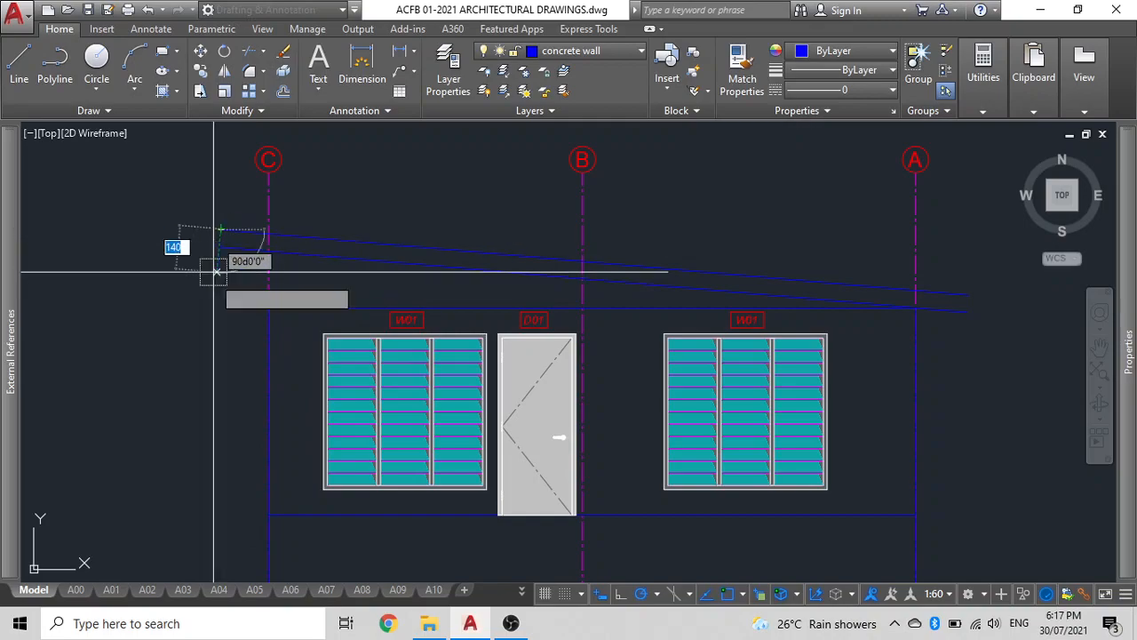
pyautogui.click(222, 296)
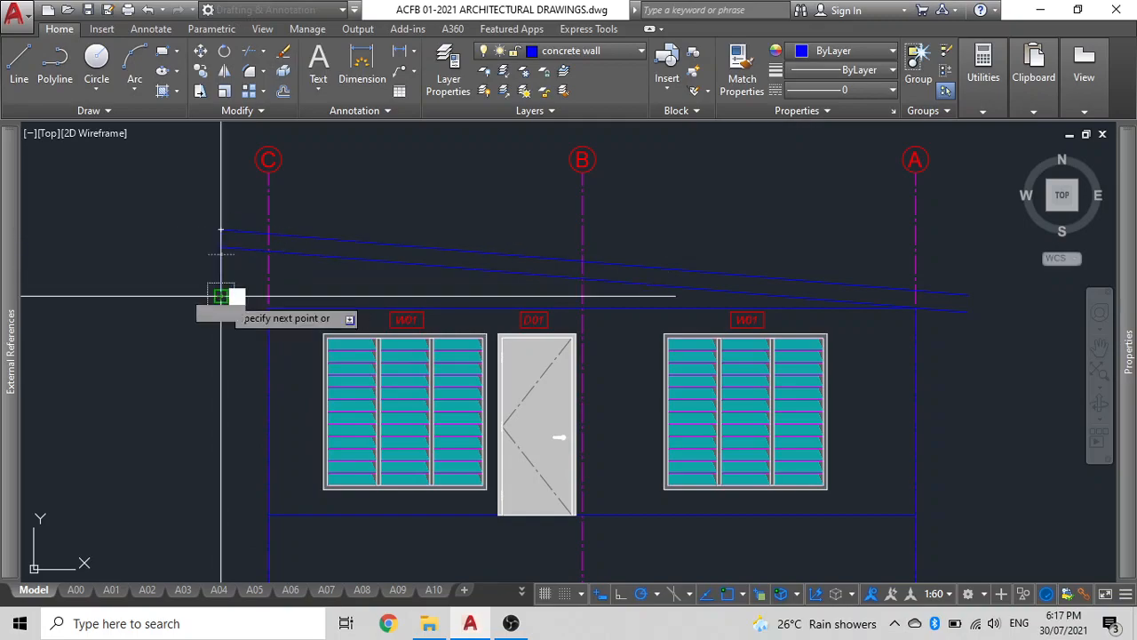
pyautogui.press('Escape')
# Fillet the left vertical line with the lower sloping roof line to close the roof's left corner.
pyautogui.scroll(10, 218, 246)
pyautogui.click(287, 325)
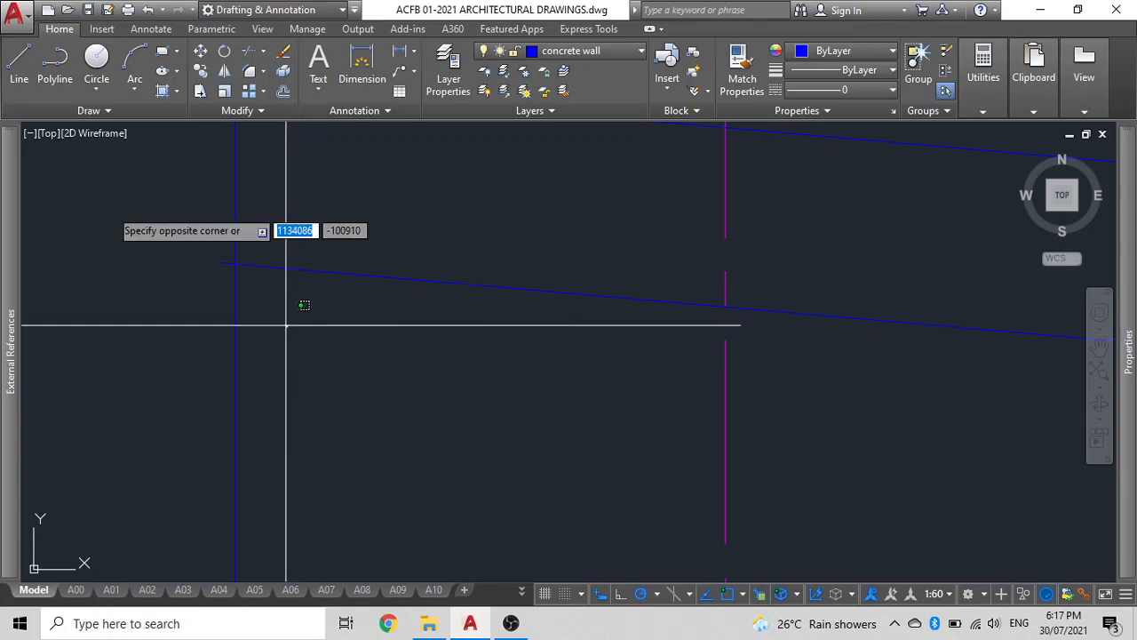
pyautogui.press('Escape')
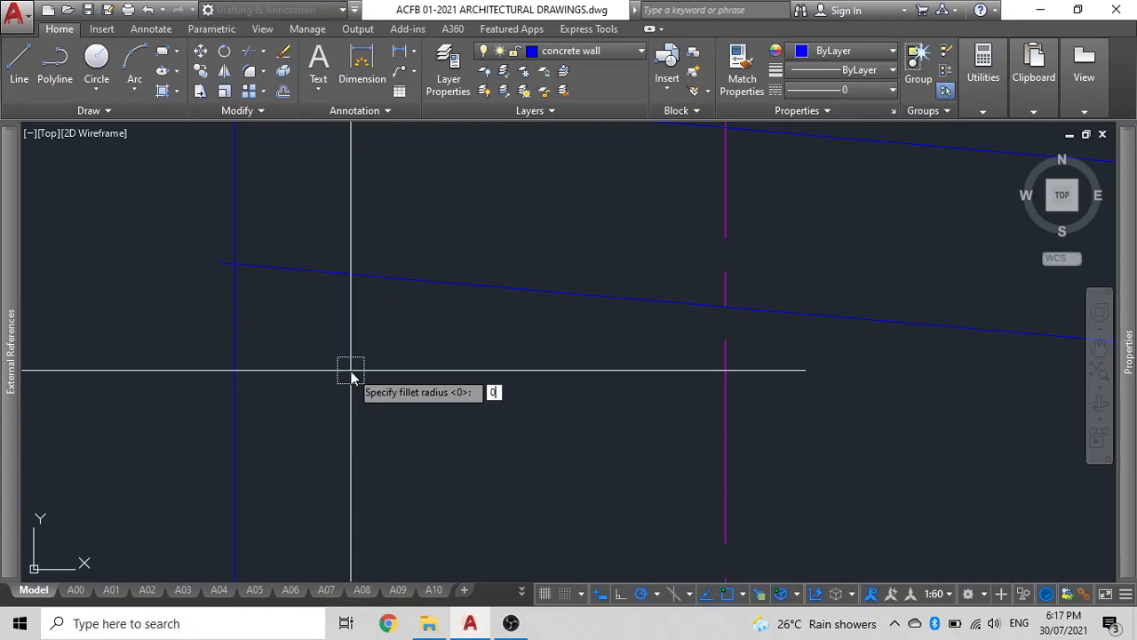
pyautogui.click(227, 218)
pyautogui.click(258, 256)
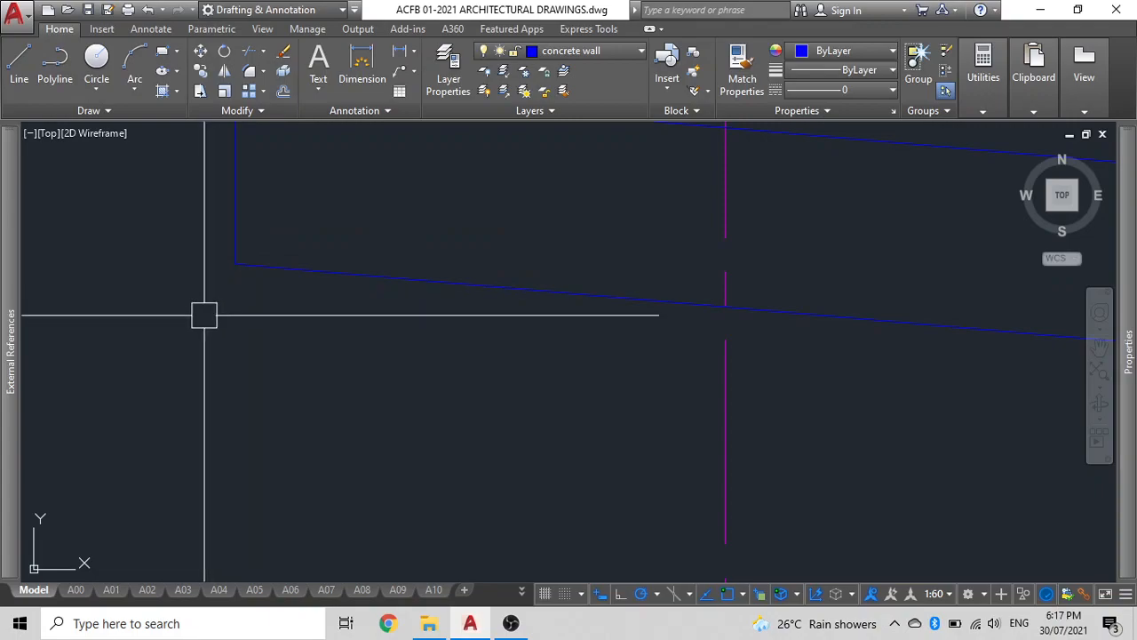
# Draw a vertical line at the roof's right end, down from the upper sloping line.
pyautogui.scroll(-3, 197, 320)
pyautogui.scroll(-2, 197, 320)
pyautogui.moveTo(195, 320); pyautogui.dragTo(151, 297, button='middle')
pyautogui.scroll(-2, 140, 315)
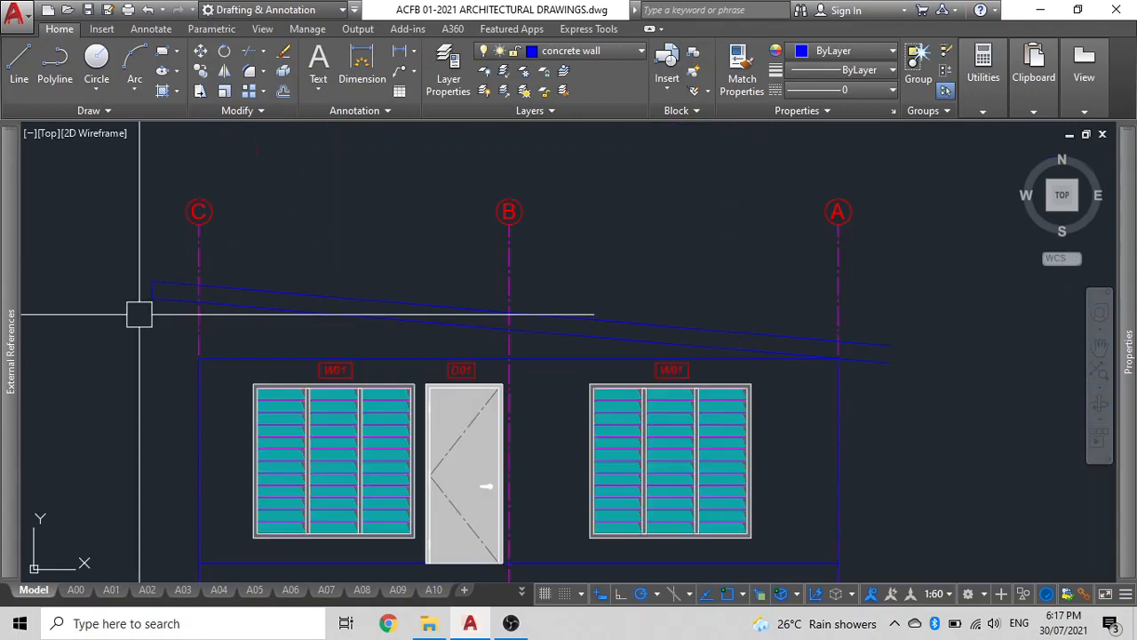
pyautogui.moveTo(752, 371); pyautogui.dragTo(559, 358, button='middle')
pyautogui.press('l')
pyautogui.press('Return')
pyautogui.click(697, 332)
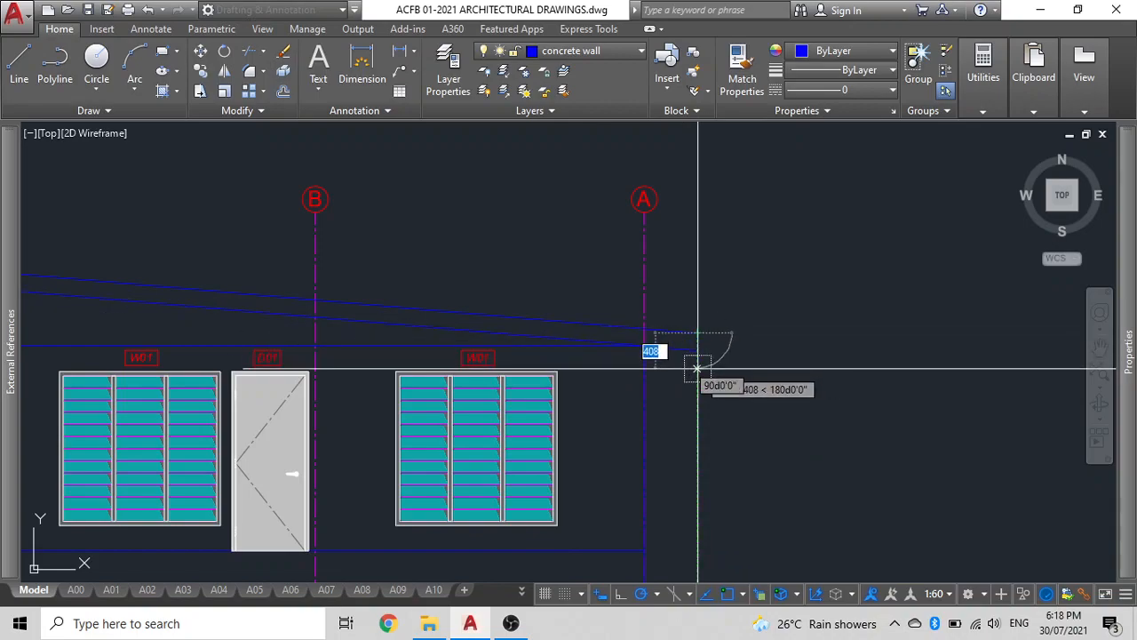
pyautogui.click(695, 365)
pyautogui.press('Return')
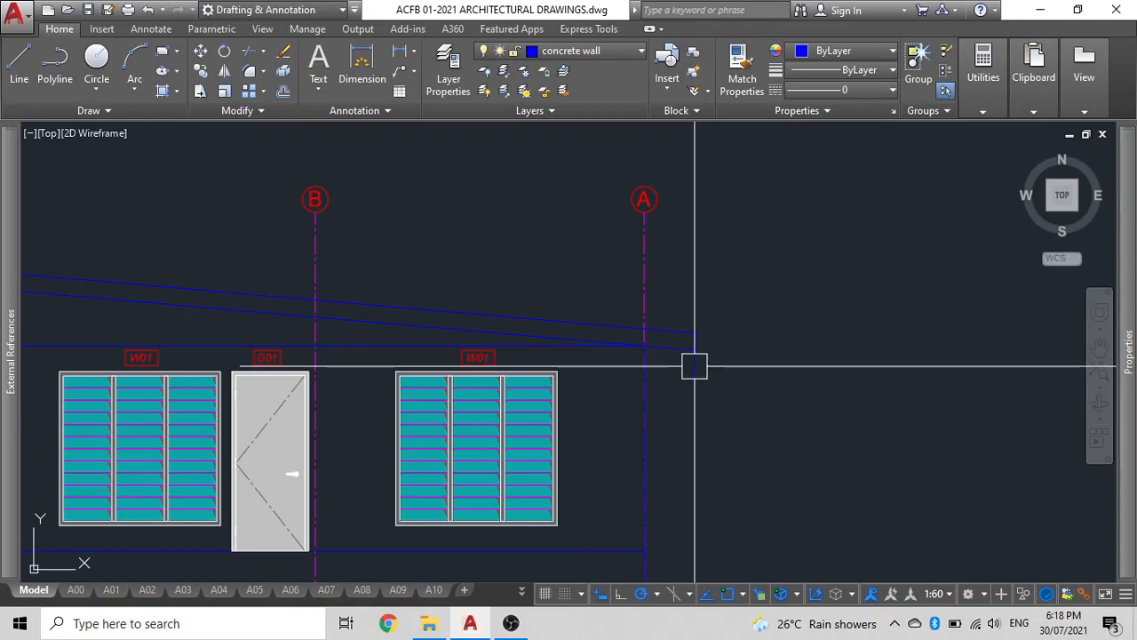
pyautogui.write('pl')
pyautogui.press('Return')
pyautogui.scroll(4, 702, 356)
pyautogui.click(670, 296)
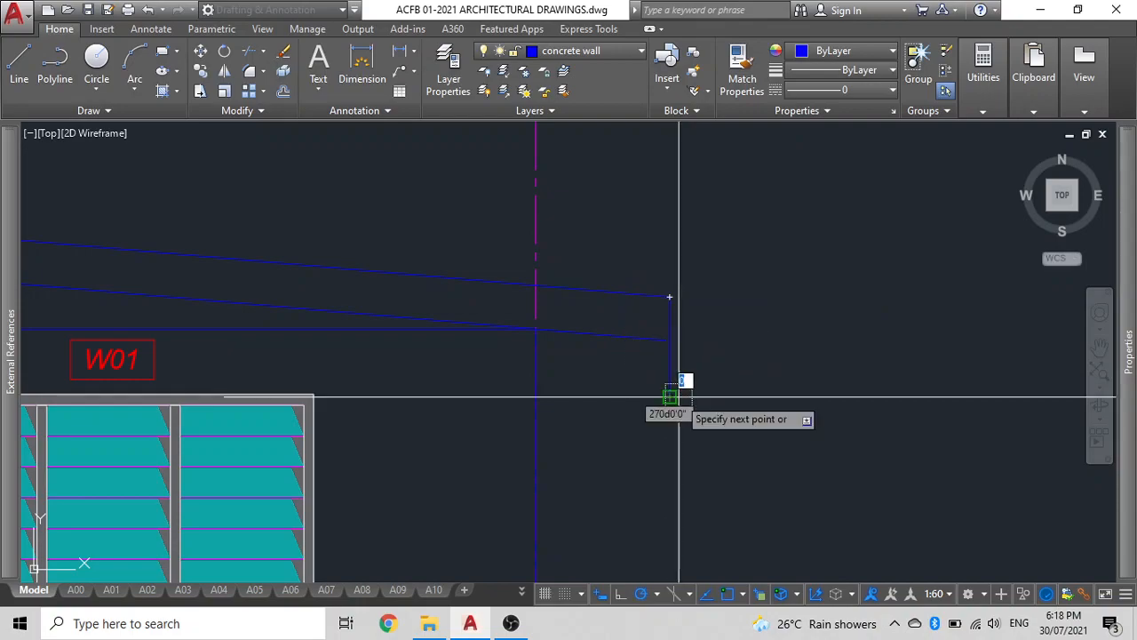
pyautogui.press('Return')
pyautogui.press('Return')
# Fillet the right vertical line with the lower sloping roof line to close the roof's right corner.
pyautogui.click(676, 325)
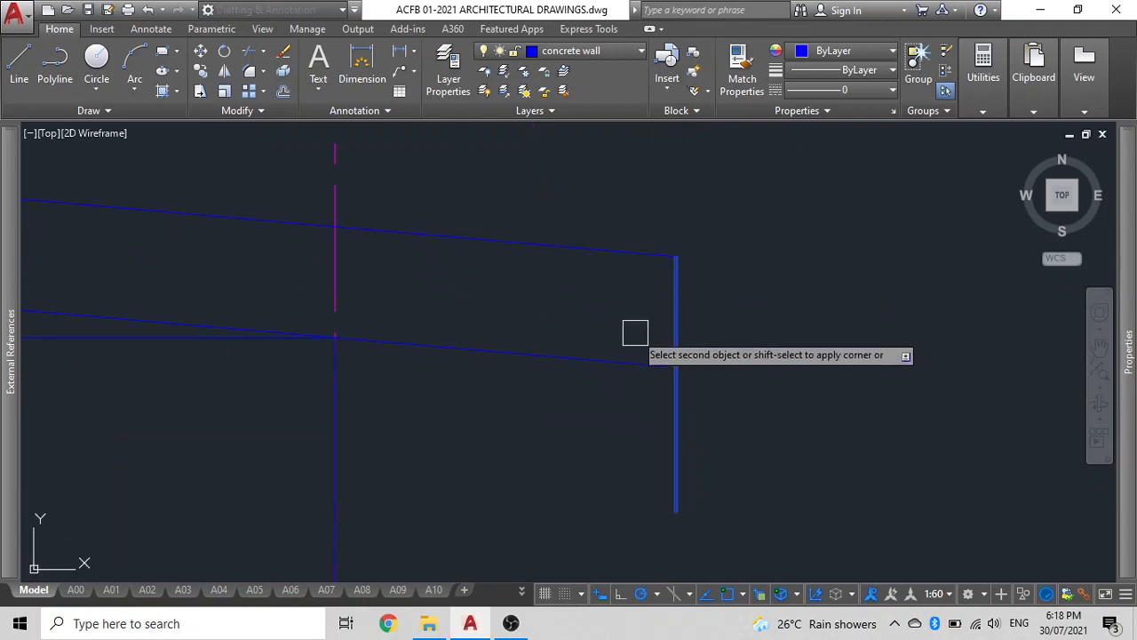
pyautogui.click(623, 359)
# Draw a horizontal polyline along the wall top from grid C to grid A.
pyautogui.scroll(-5, 628, 385)
pyautogui.scroll(-2, 630, 392)
pyautogui.moveTo(664, 371); pyautogui.dragTo(782, 325, button='middle')
pyautogui.moveTo(265, 349); pyautogui.dragTo(429, 323, button='middle')
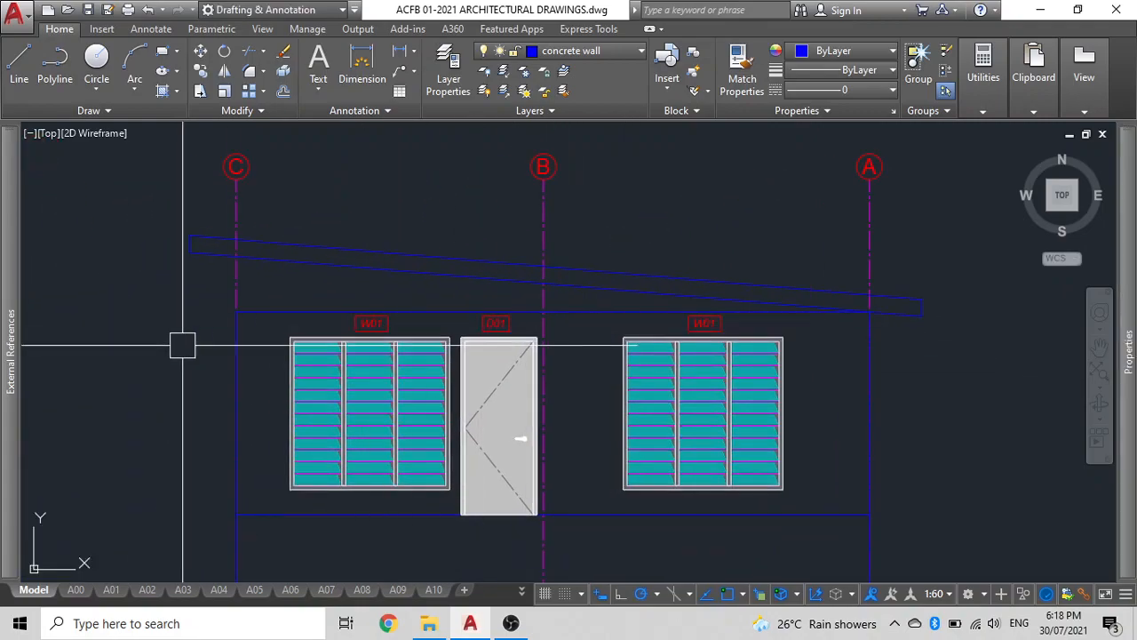
pyautogui.press('Return')
pyautogui.click(235, 311)
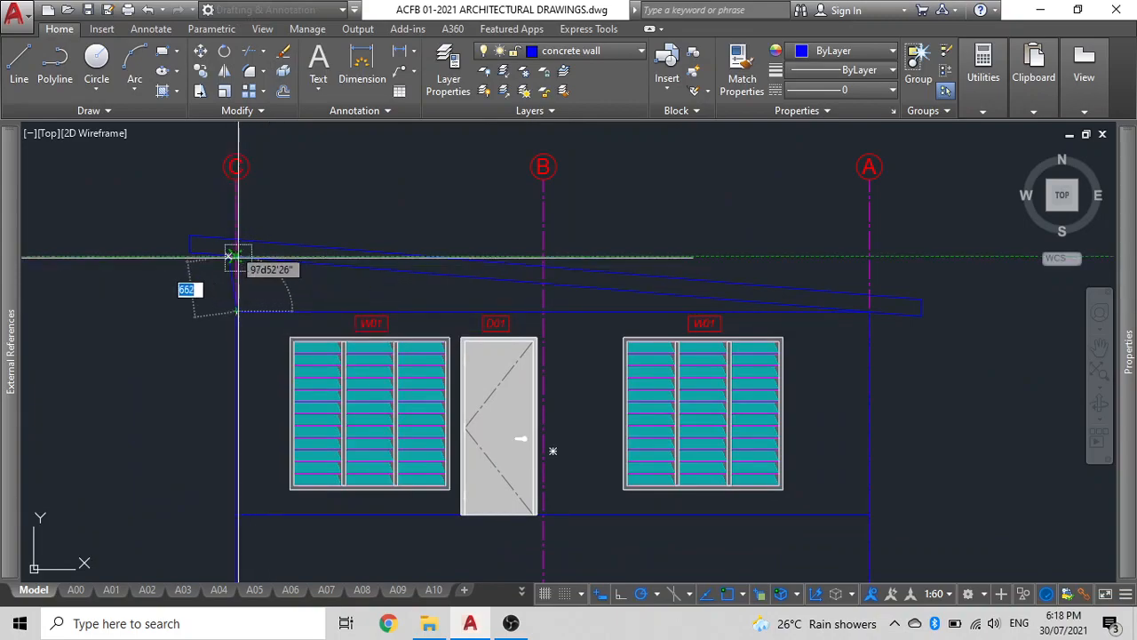
pyautogui.click(870, 311)
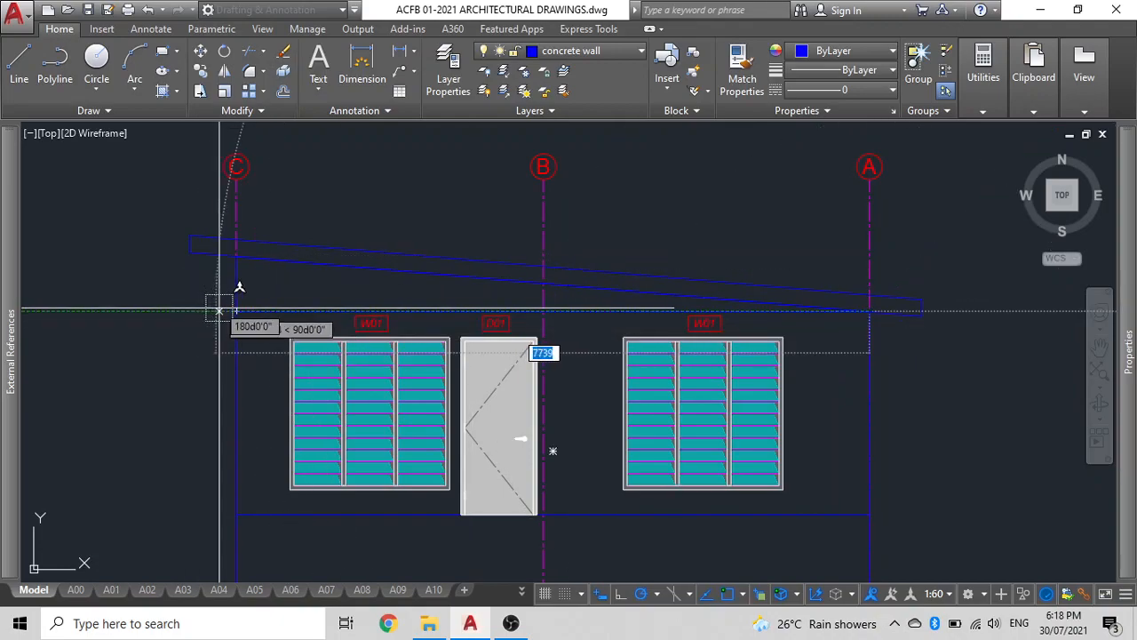
pyautogui.click(235, 311)
pyautogui.press('Escape')
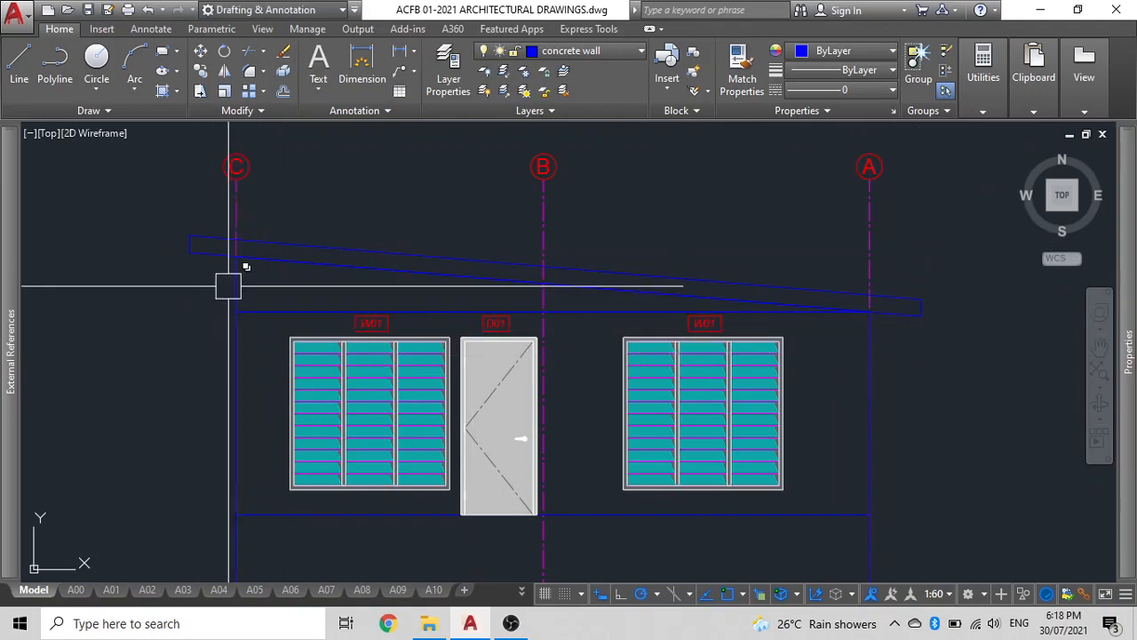
# Select the wall-top polyline between grids C and A to inspect it.
pyautogui.click(233, 286)
pyautogui.press('Escape')
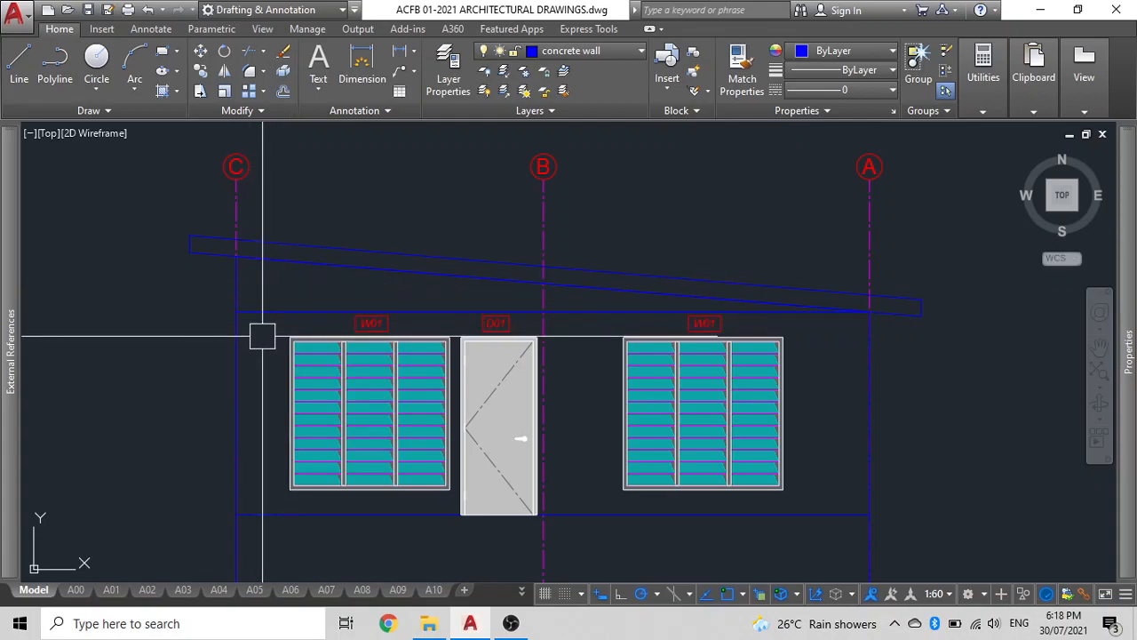
pyautogui.click(232, 360)
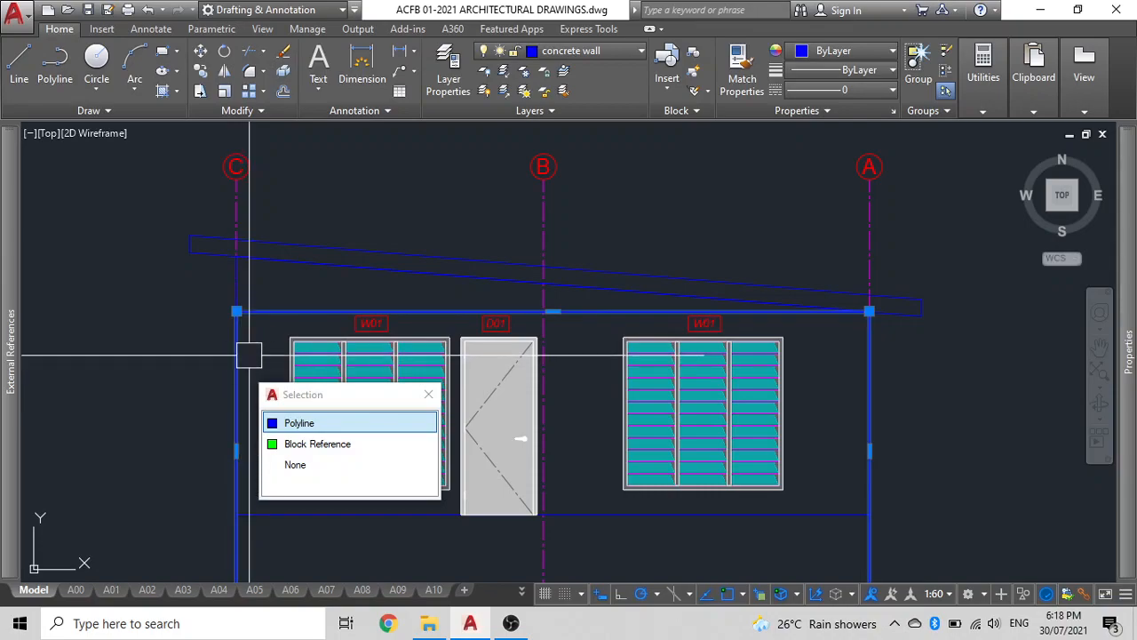
pyautogui.press('Escape')
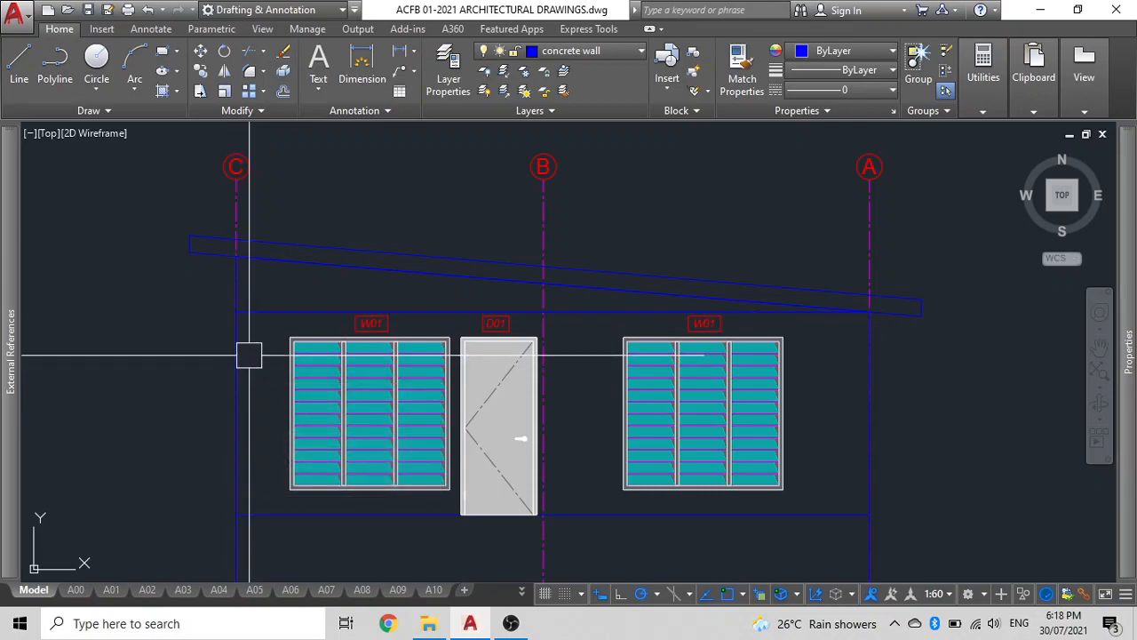
# Draw a horizontal construction line through the lower left corner of the sloping roof.
pyautogui.press('Return')
pyautogui.scroll(4, 188, 235)
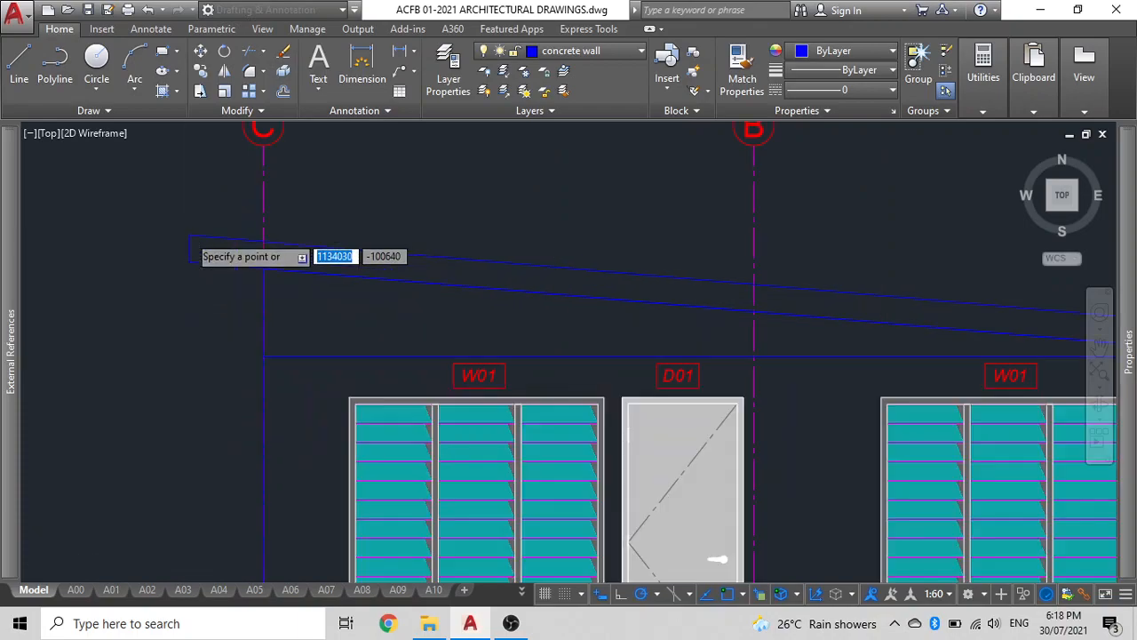
pyautogui.click(196, 339)
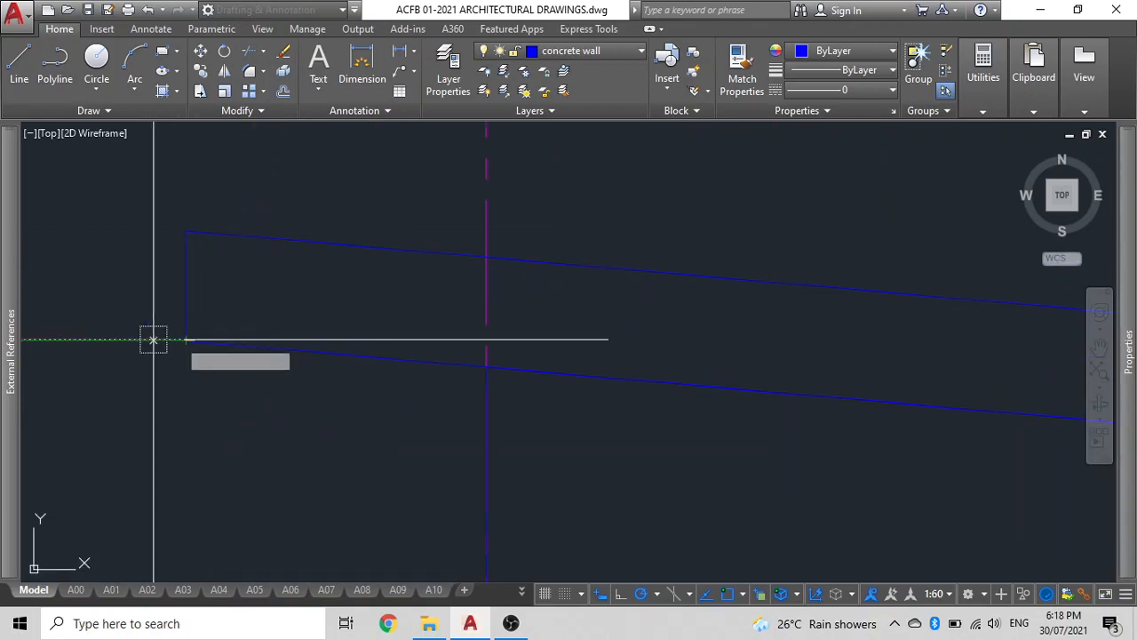
pyautogui.click(122, 338)
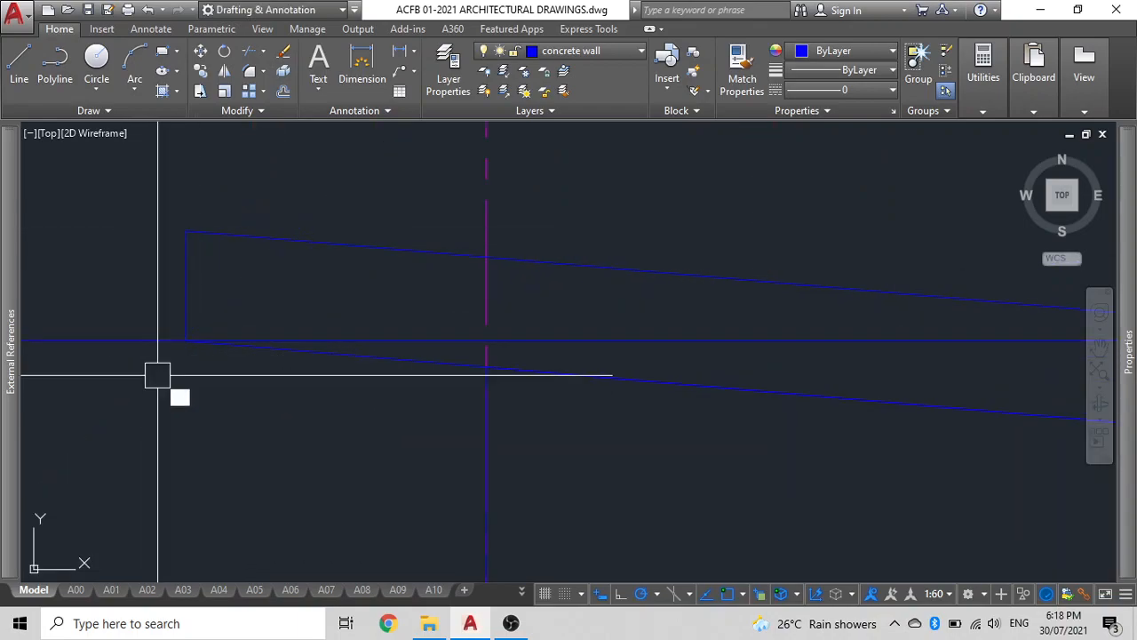
pyautogui.click(146, 340)
pyautogui.click(156, 400)
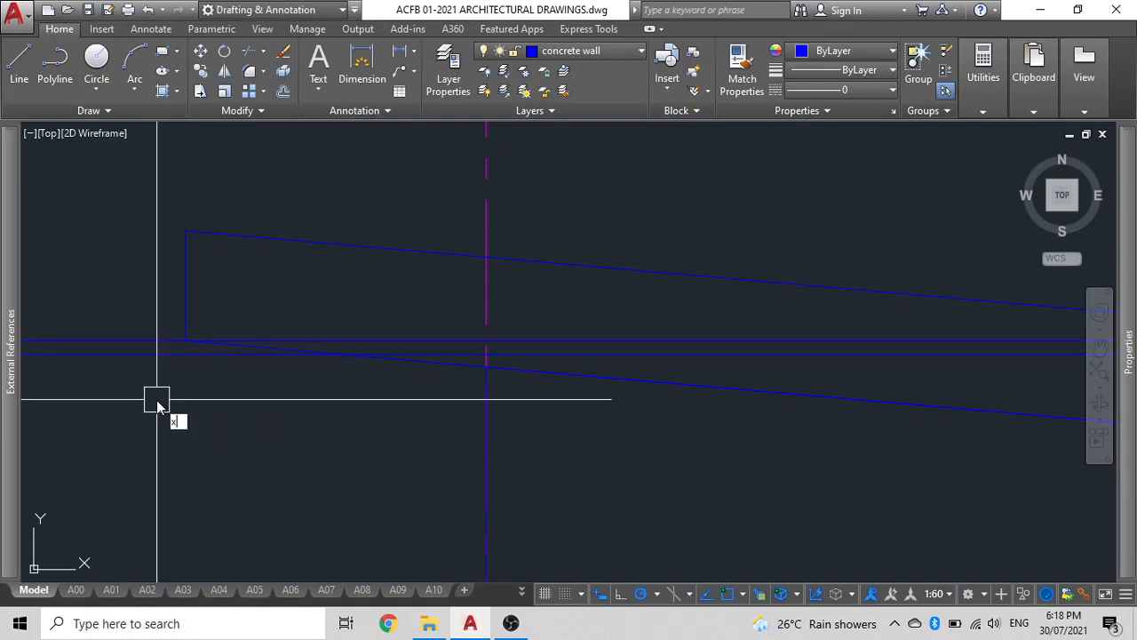
pyautogui.press('space')
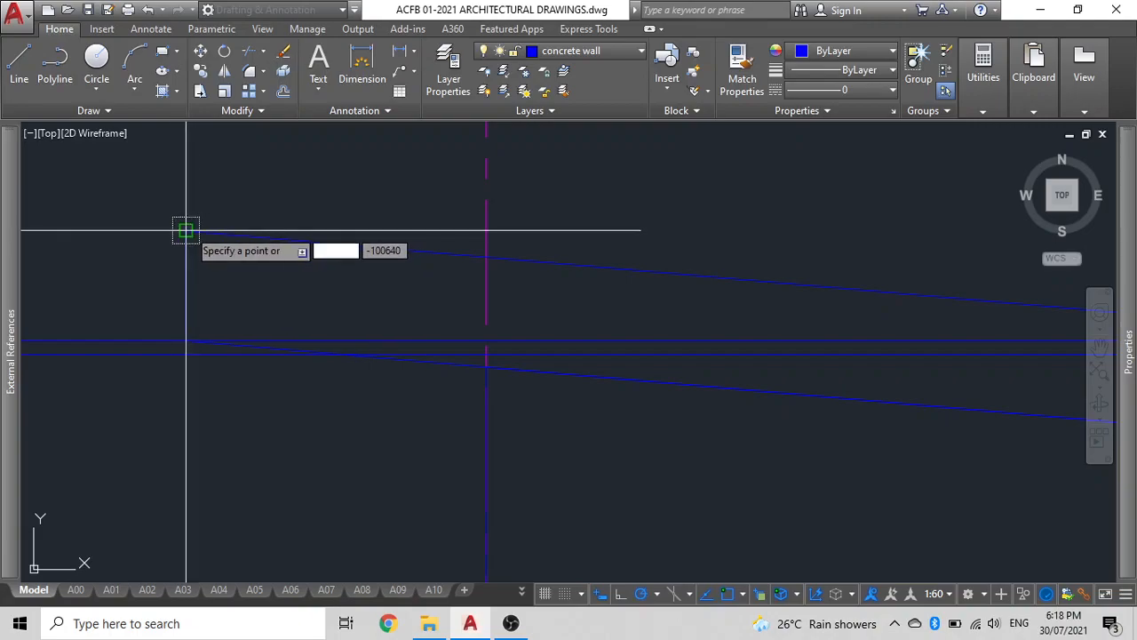
# Draw a vertical construction line at the roof's left end and offset it 2 units outward.
pyautogui.click(187, 231)
pyautogui.click(186, 184)
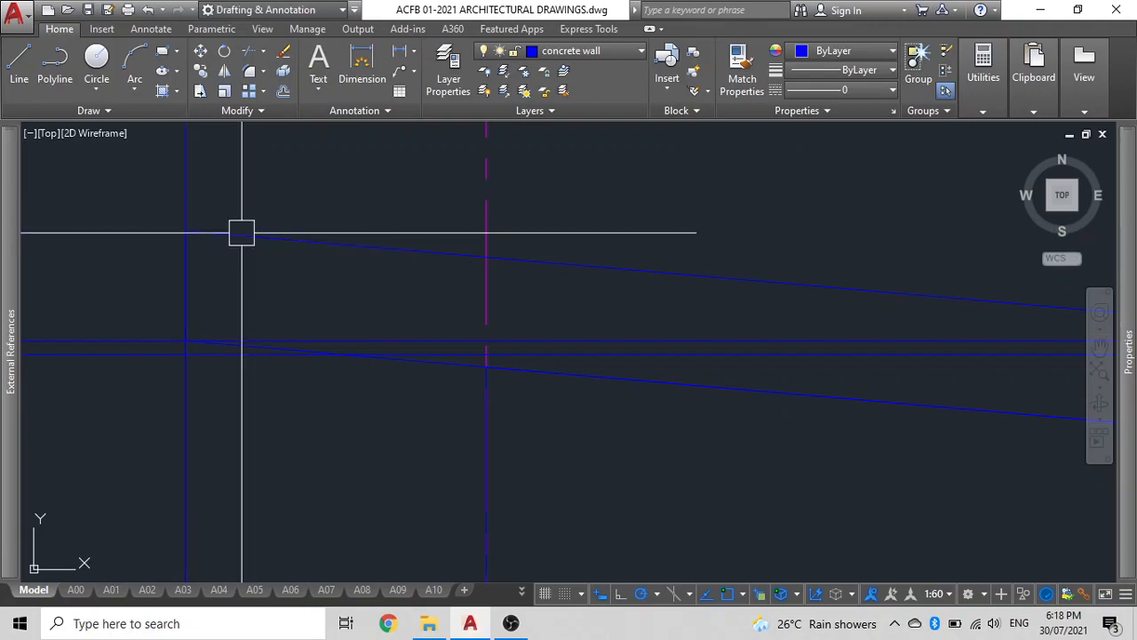
pyautogui.write('o')
pyautogui.press('space')
pyautogui.write('2')
pyautogui.click(187, 183)
pyautogui.click(178, 190)
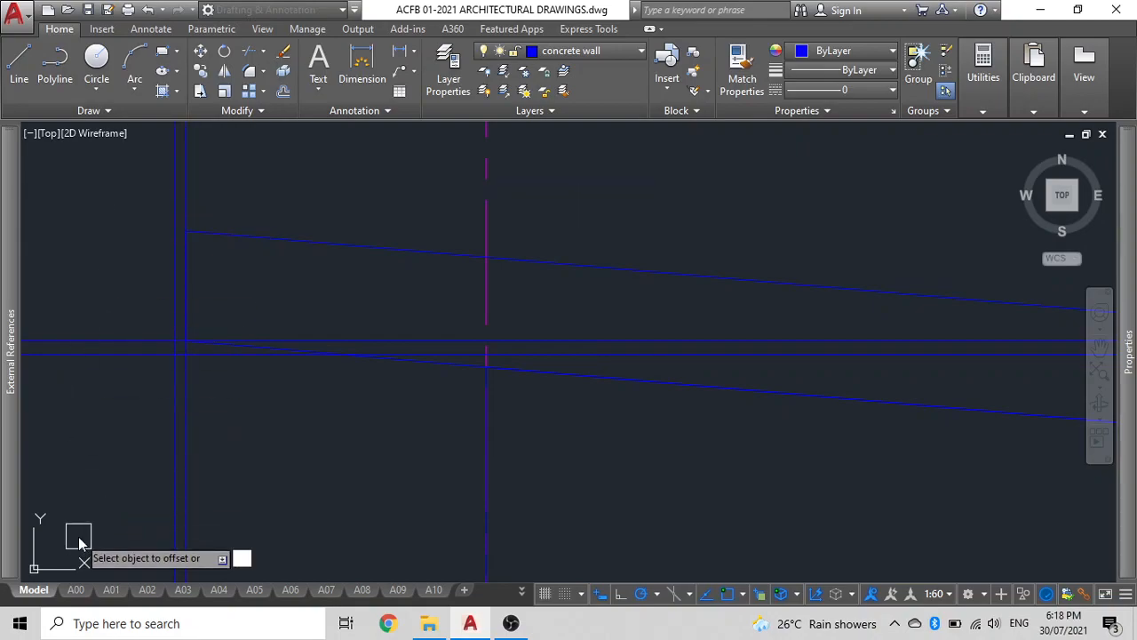
pyautogui.press('Escape')
# Draw a narrow rectangle at the roof's left end, from the wall-top line up to the upper roof corner.
pyautogui.write('rec')
pyautogui.press('Return')
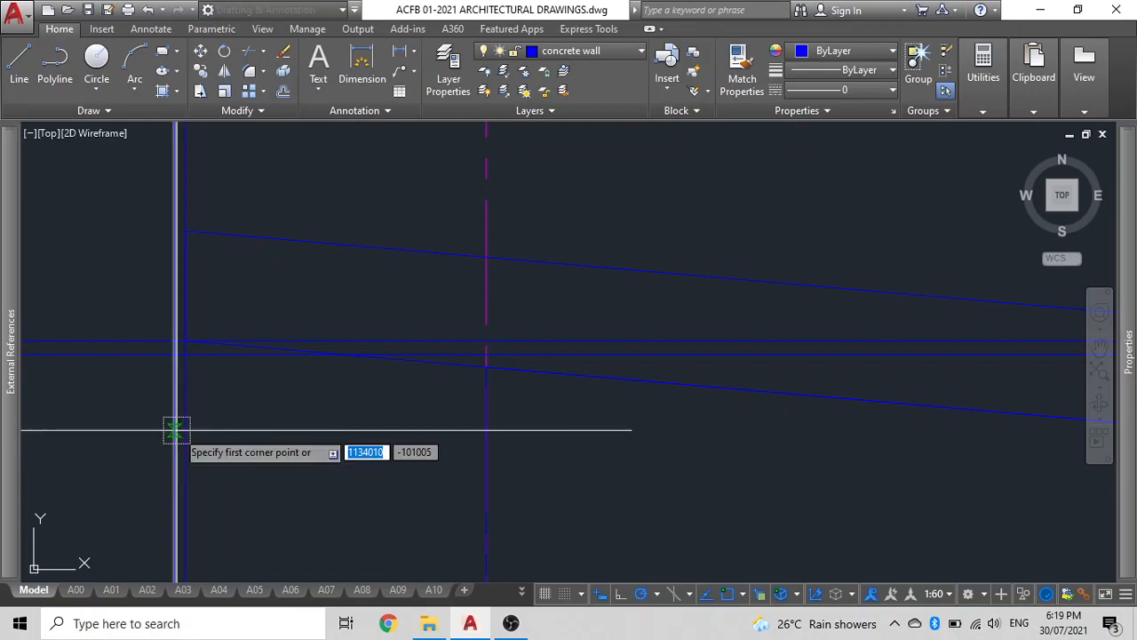
pyautogui.click(176, 353)
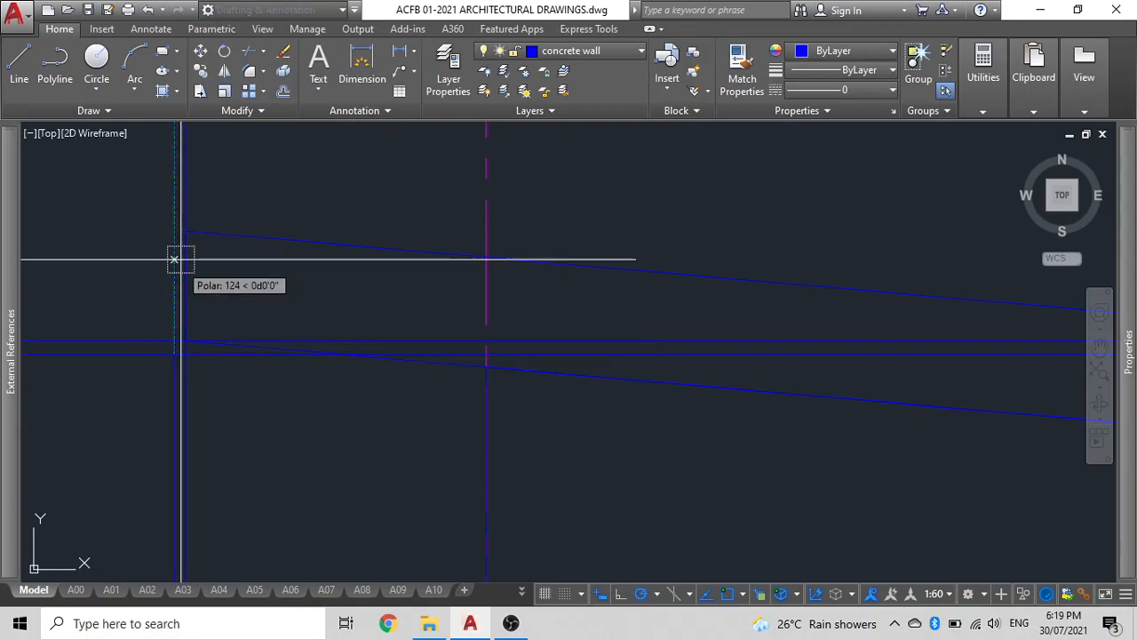
pyautogui.click(184, 231)
# Delete the construction lines around the roof's left end.
pyautogui.click(265, 200)
pyautogui.click(66, 155)
pyautogui.click(123, 432)
pyautogui.click(82, 261)
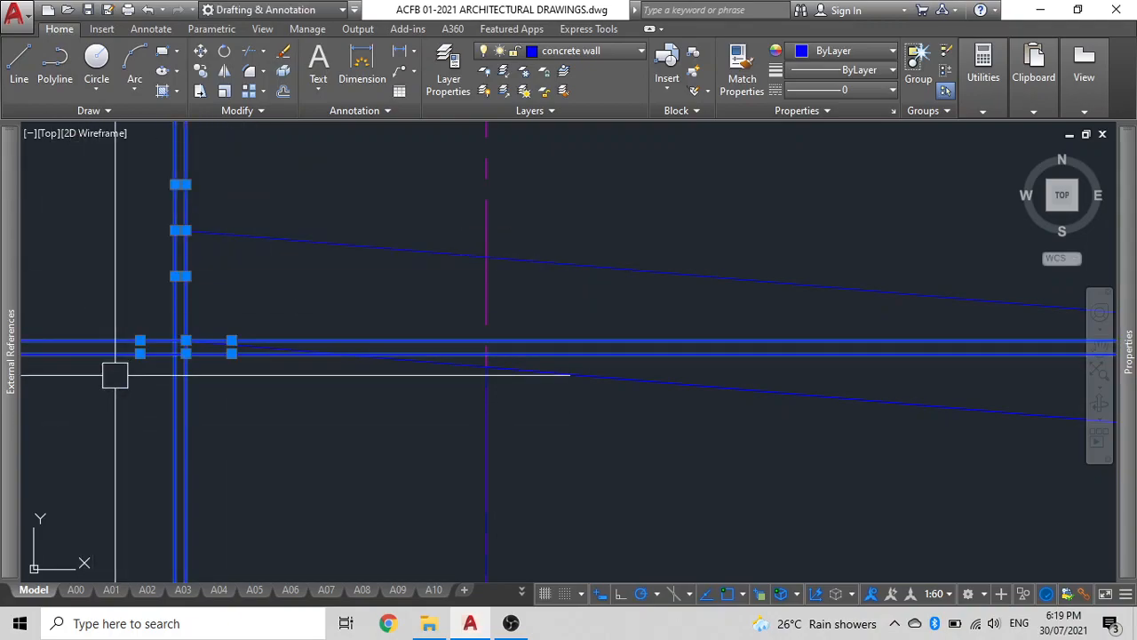
pyautogui.press('Delete')
# Select the rectangle at the roof's left end and start mirroring it.
pyautogui.click(175, 353)
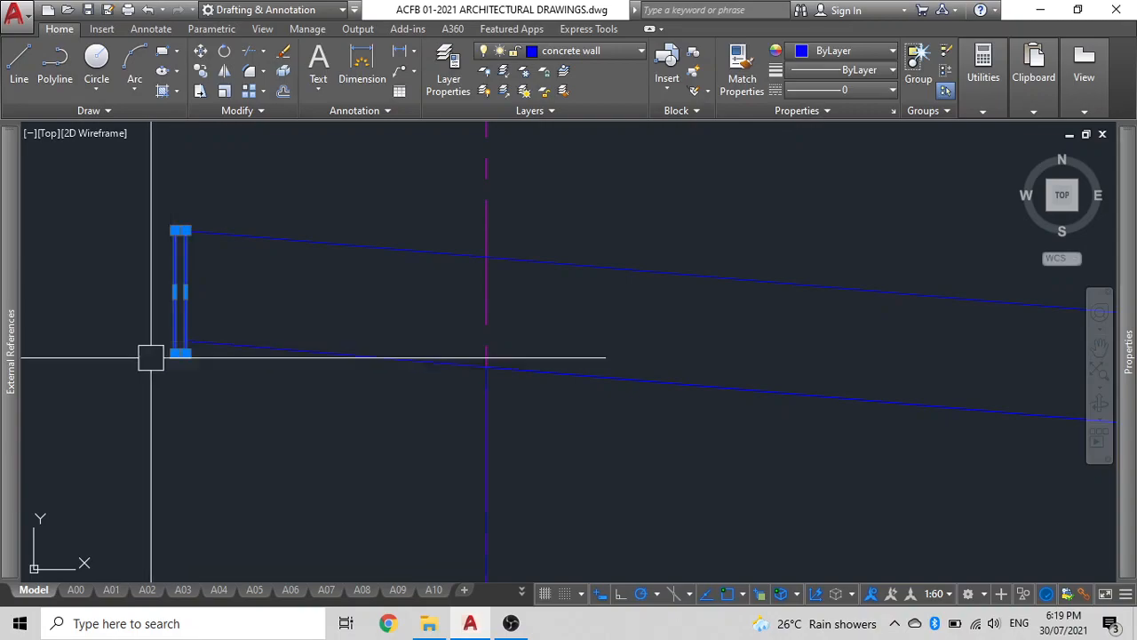
pyautogui.scroll(-5, 182, 364)
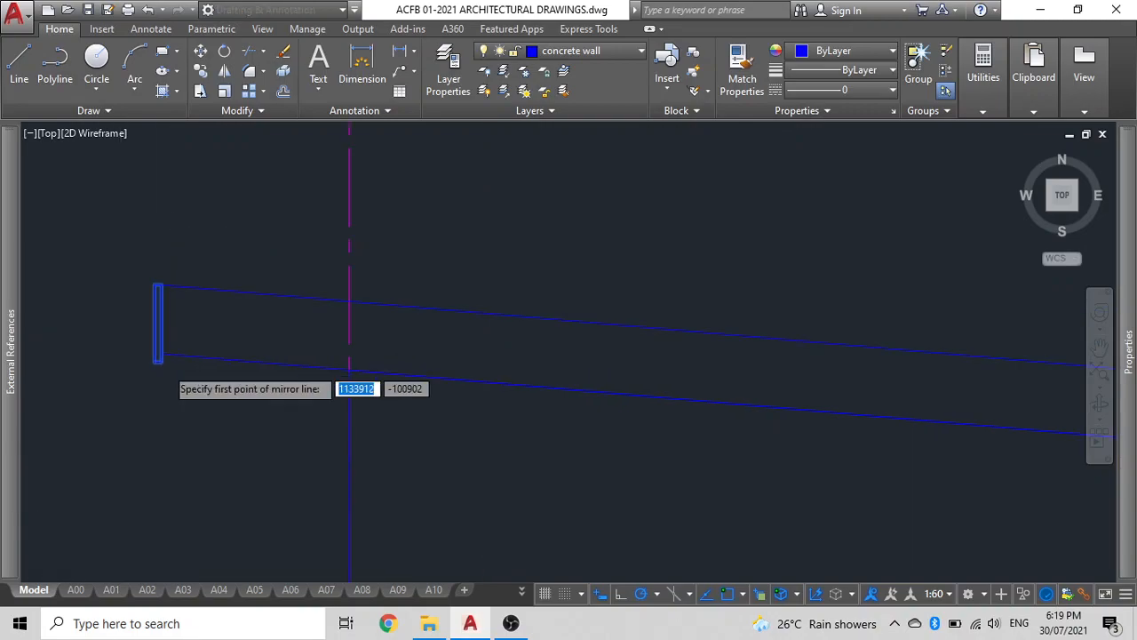
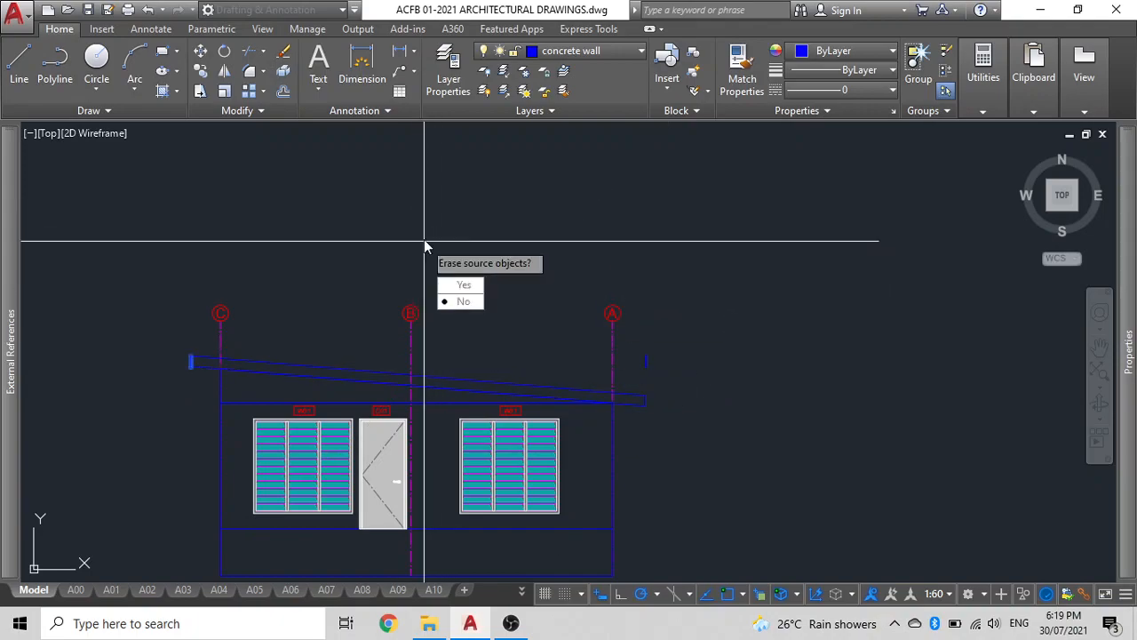
# Mirror the end rectangle to the roof's right end, keeping the original, and move it up to the upper roof corner.
pyautogui.press('Return')
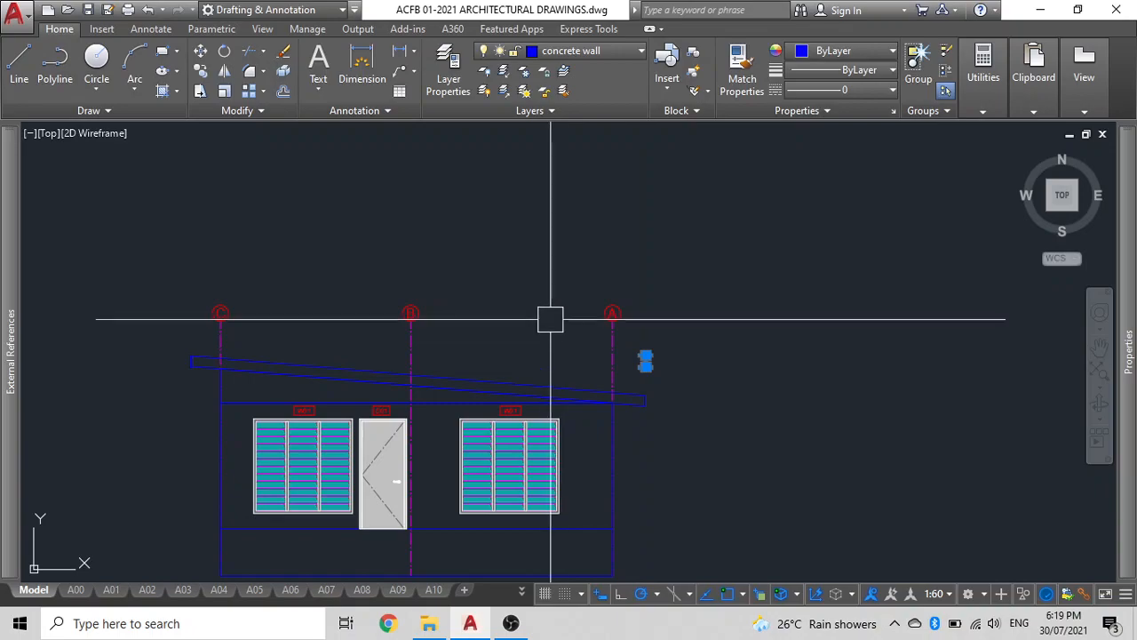
pyautogui.scroll(6, 675, 360)
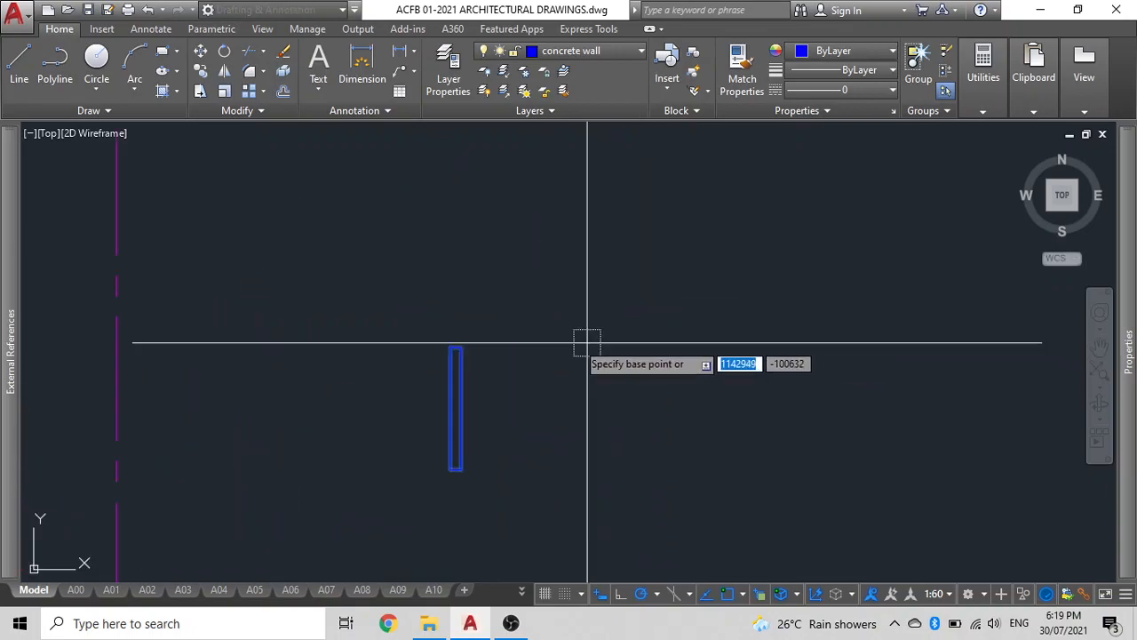
pyautogui.click(450, 347)
pyautogui.scroll(-4, 432, 453)
pyautogui.moveTo(433, 455); pyautogui.dragTo(417, 274, button='middle')
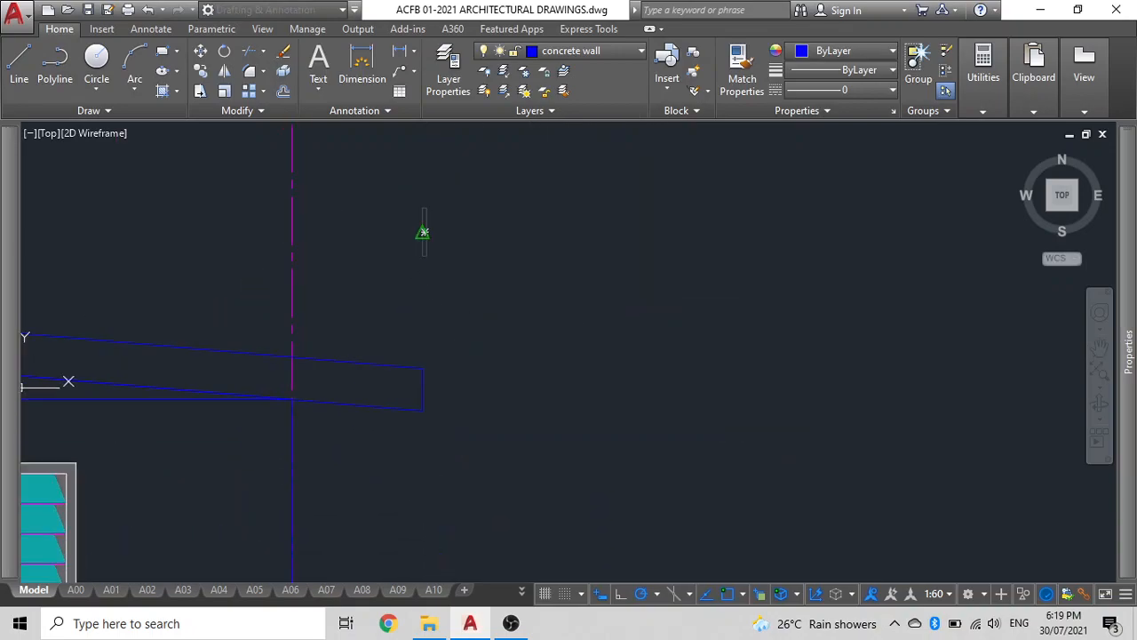
pyautogui.scroll(4, 411, 370)
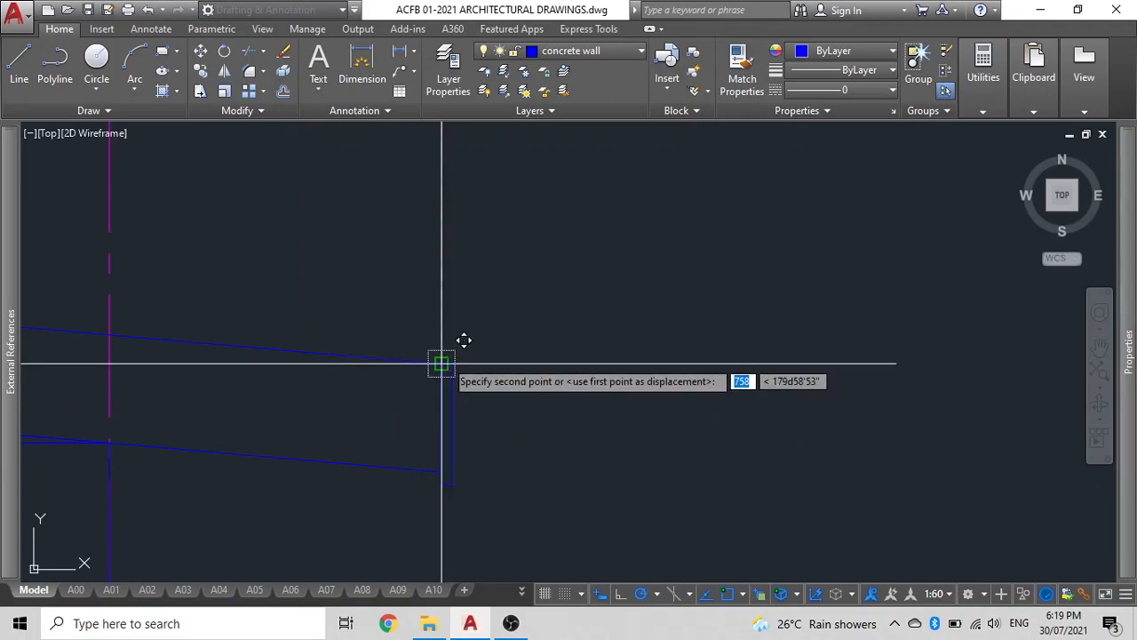
pyautogui.scroll(-5, 510, 339)
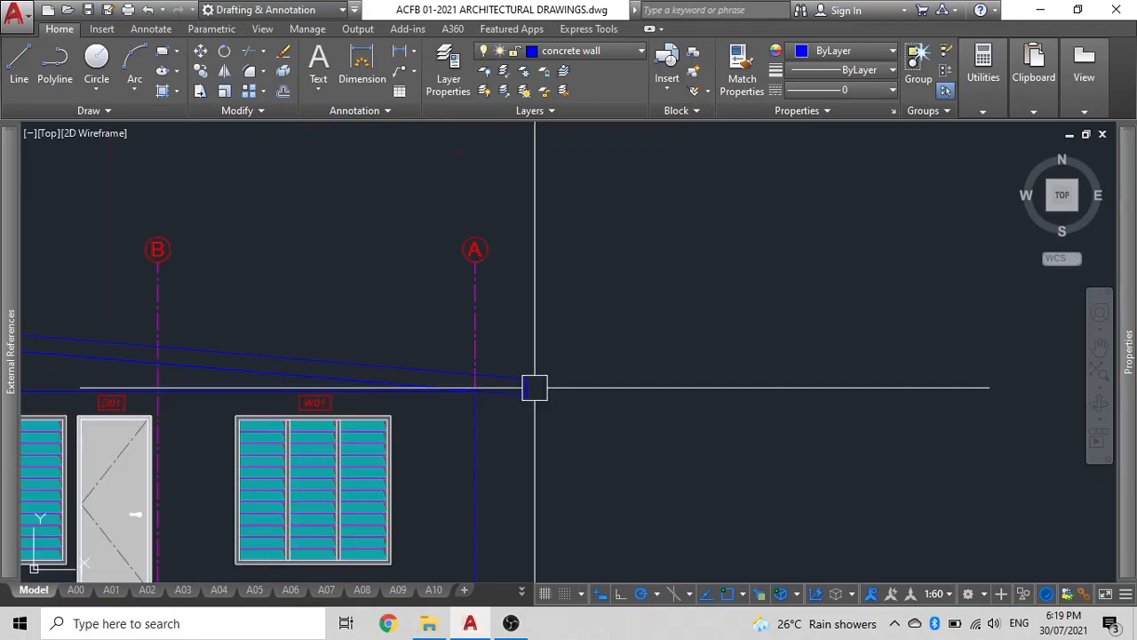
pyautogui.scroll(8, 361, 373)
pyautogui.scroll(-6, 397, 396)
pyautogui.moveTo(396, 396); pyautogui.dragTo(285, 387, button='middle')
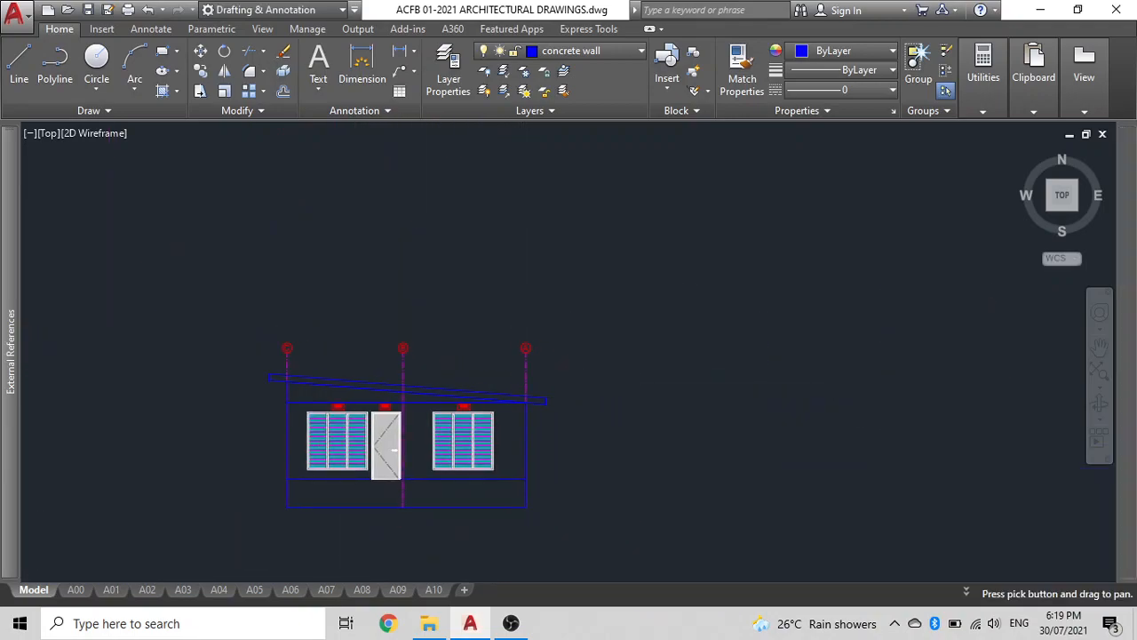
pyautogui.scroll(-8, 527, 446)
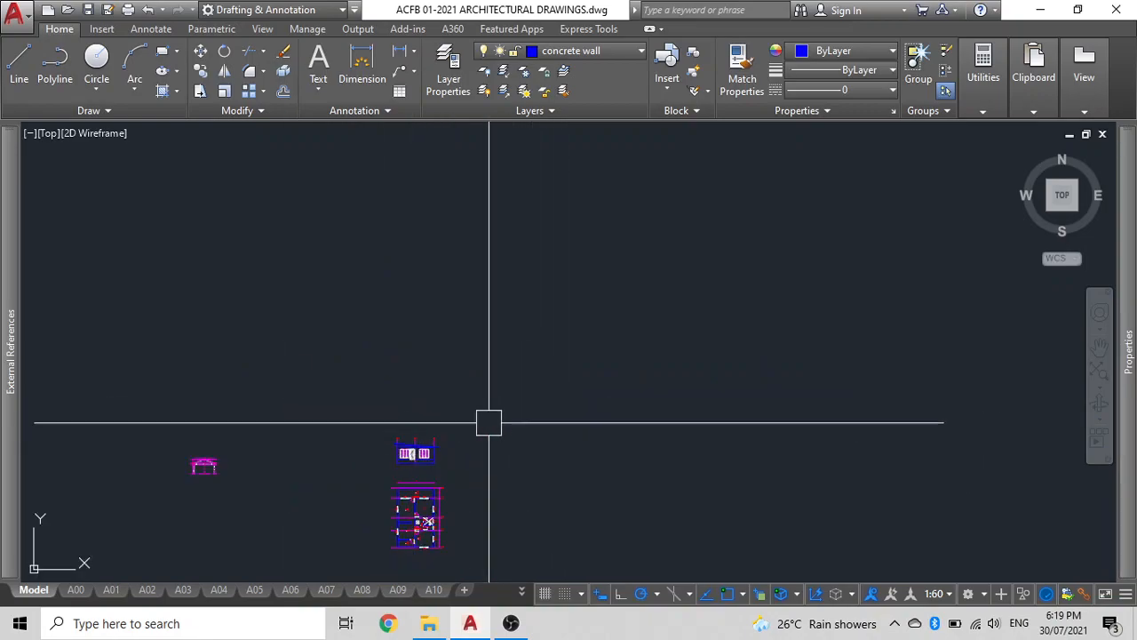
pyautogui.scroll(-3, 449, 355)
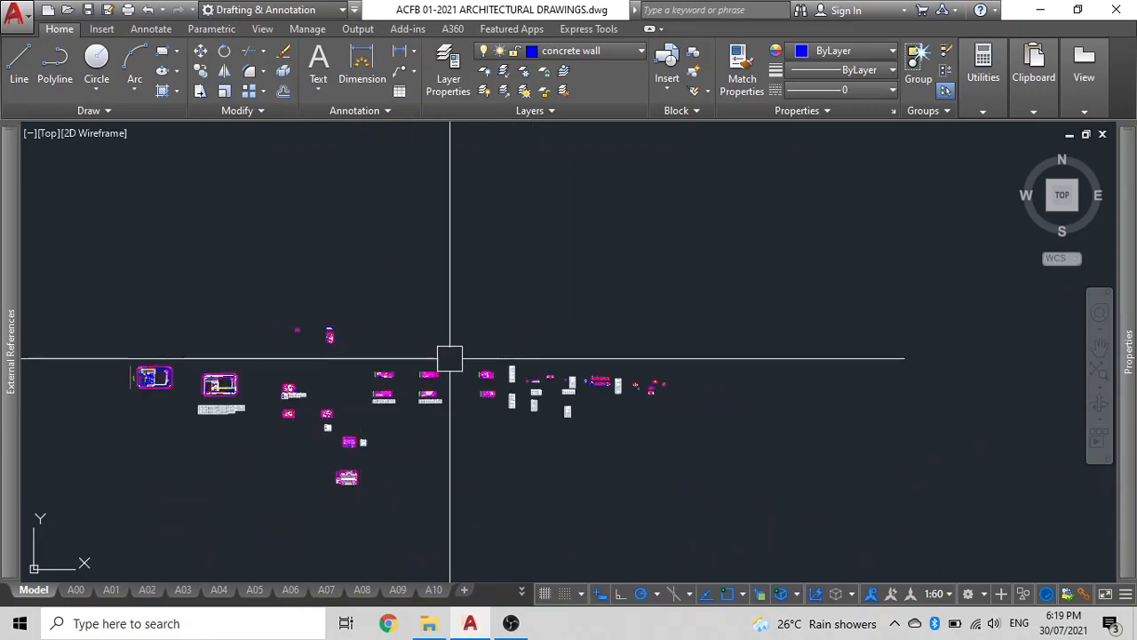
pyautogui.scroll(8, 472, 373)
pyautogui.scroll(8, 525, 377)
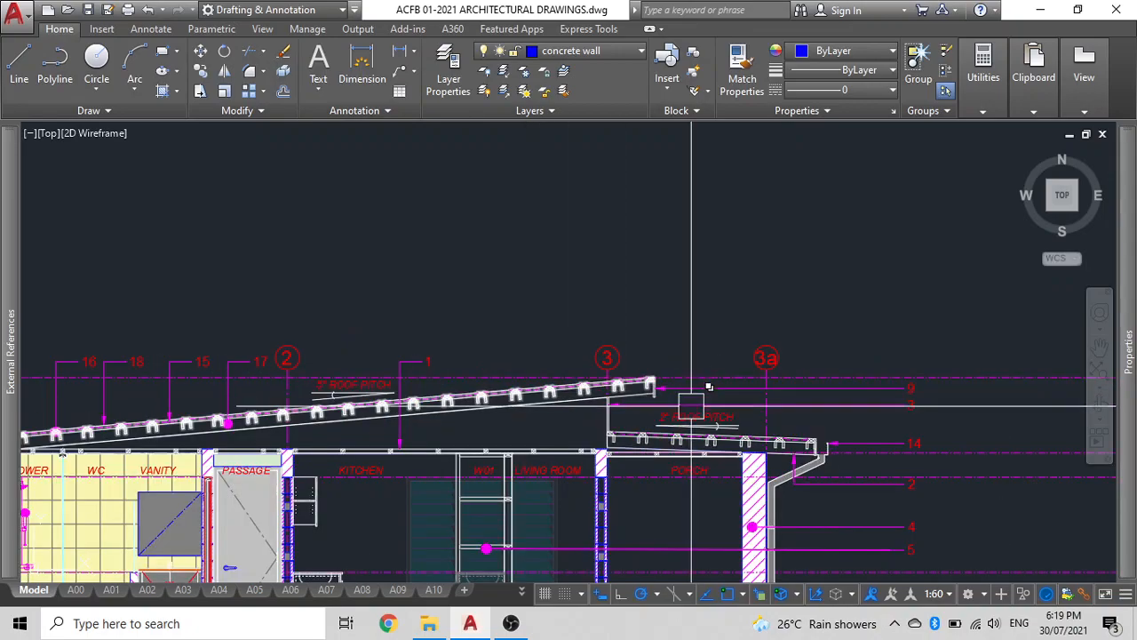
pyautogui.scroll(3, 824, 460)
pyautogui.scroll(3, 824, 460)
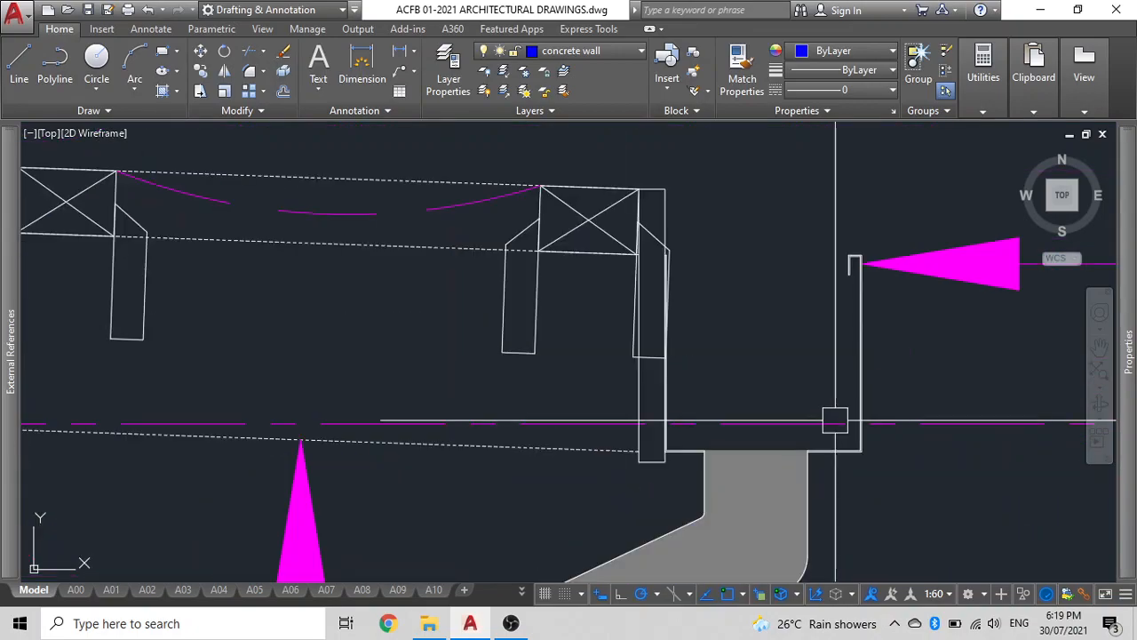
pyautogui.click(858, 368)
pyautogui.scroll(-6, 702, 404)
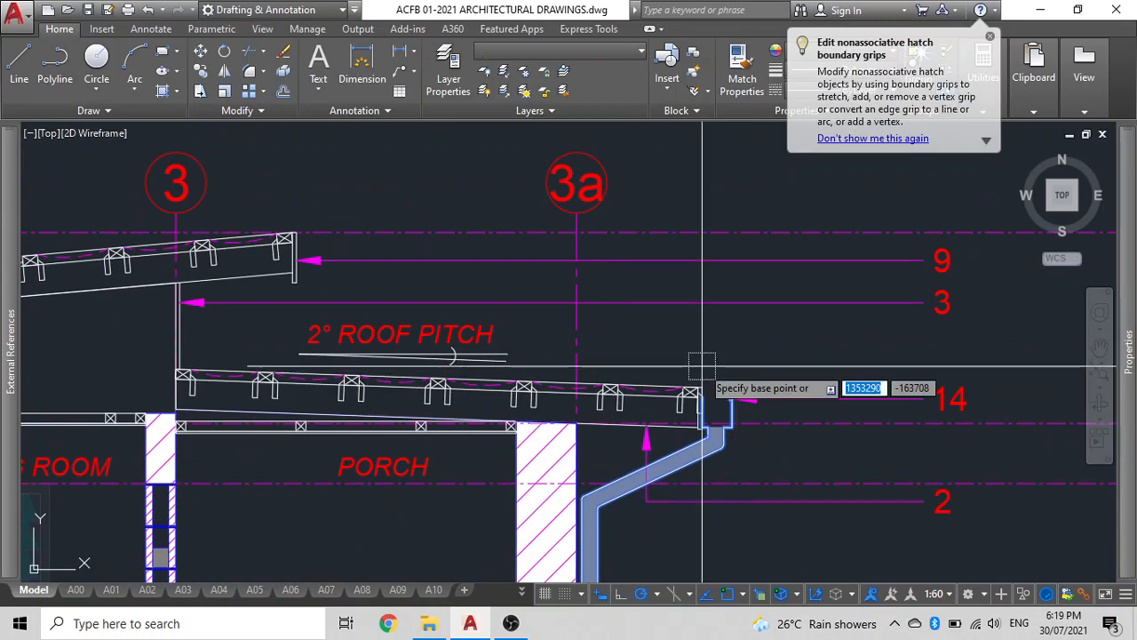
pyautogui.press('Return')
pyautogui.scroll(5, 690, 381)
pyautogui.press('Escape')
# Move the gutter from the section drawing to the roof's right end on the elevation.
pyautogui.click(858, 486)
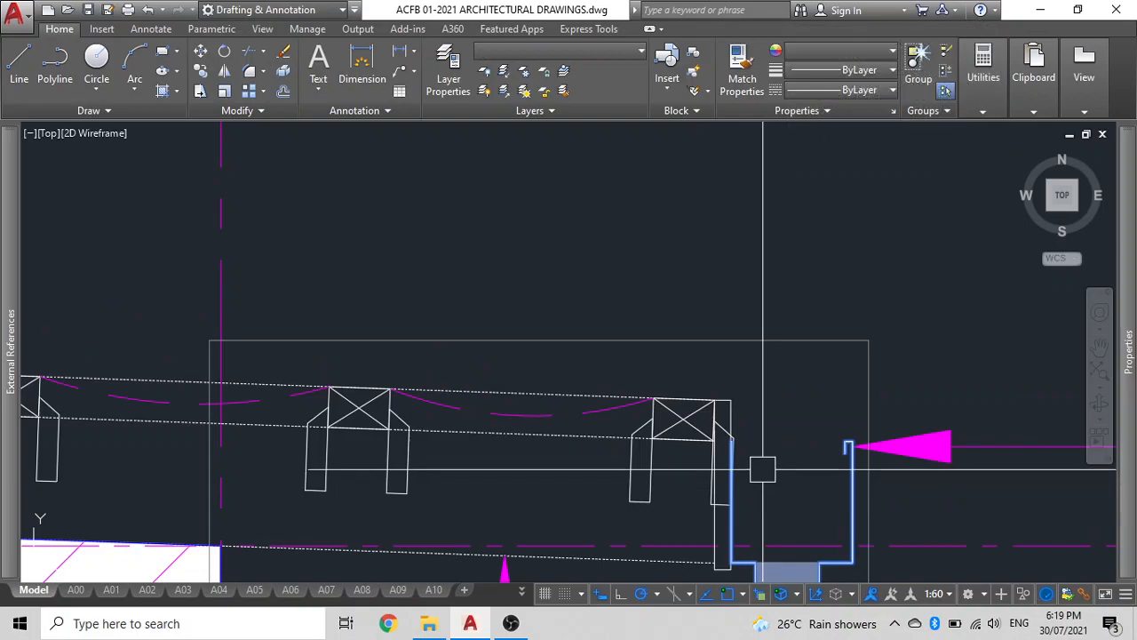
pyautogui.write('m')
pyautogui.press('Return')
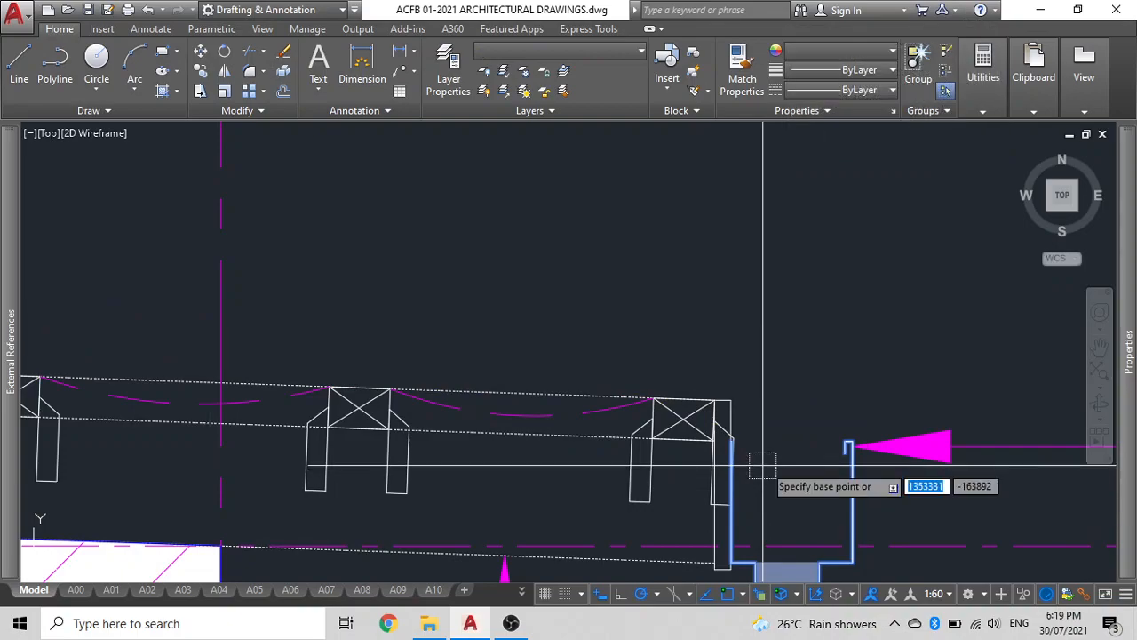
pyautogui.scroll(4, 800, 435)
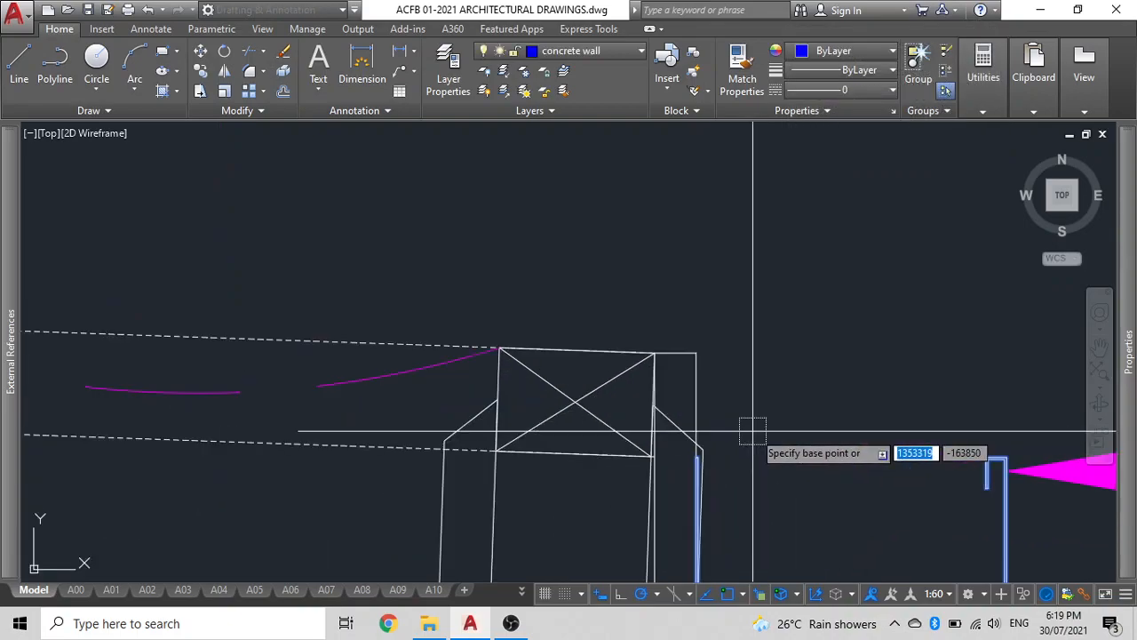
pyautogui.click(699, 355)
pyautogui.scroll(-6, 698, 355)
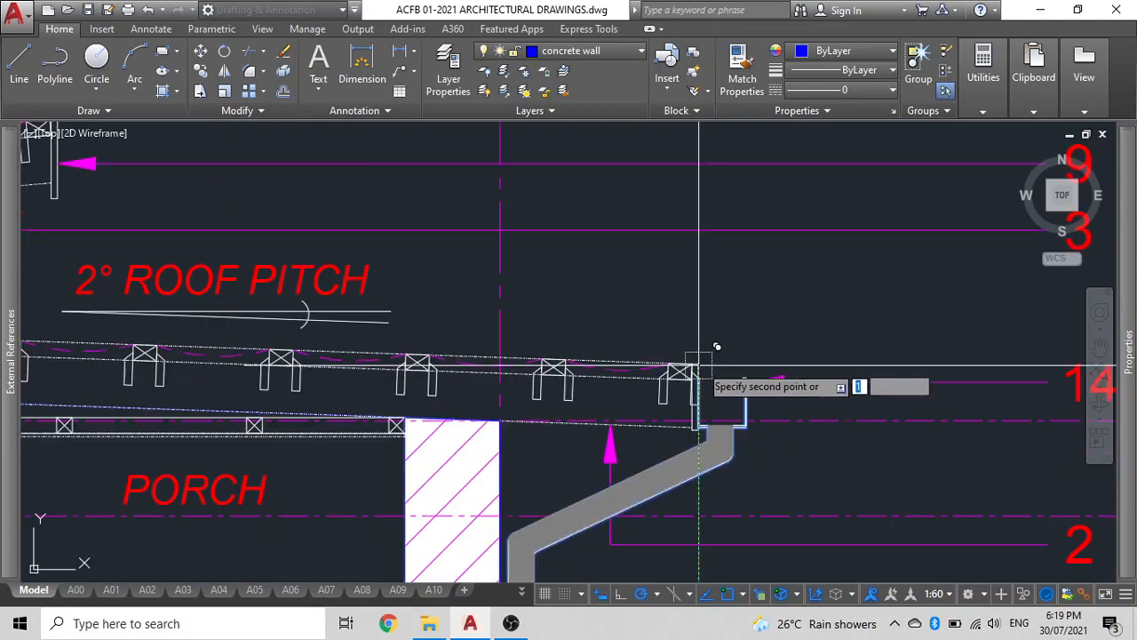
pyautogui.moveTo(702, 365); pyautogui.dragTo(938, 403, button='middle')
pyautogui.scroll(-6, 759, 495)
pyautogui.scroll(-4, 361, 399)
pyautogui.moveTo(361, 399); pyautogui.dragTo(684, 362, button='middle')
pyautogui.scroll(8, 203, 216)
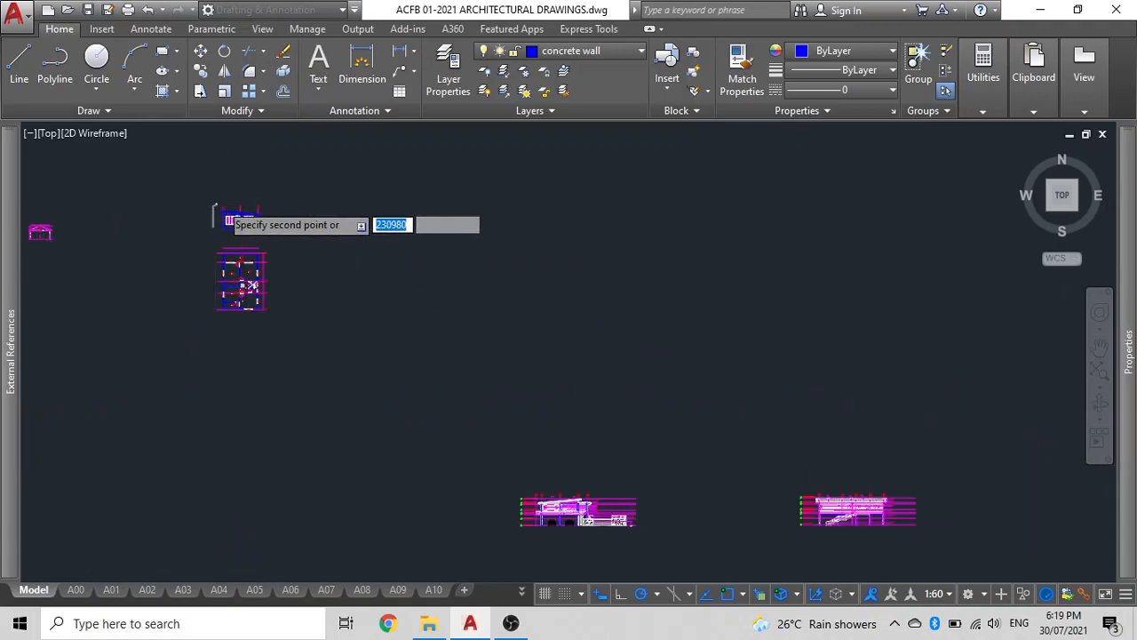
pyautogui.scroll(5, 368, 302)
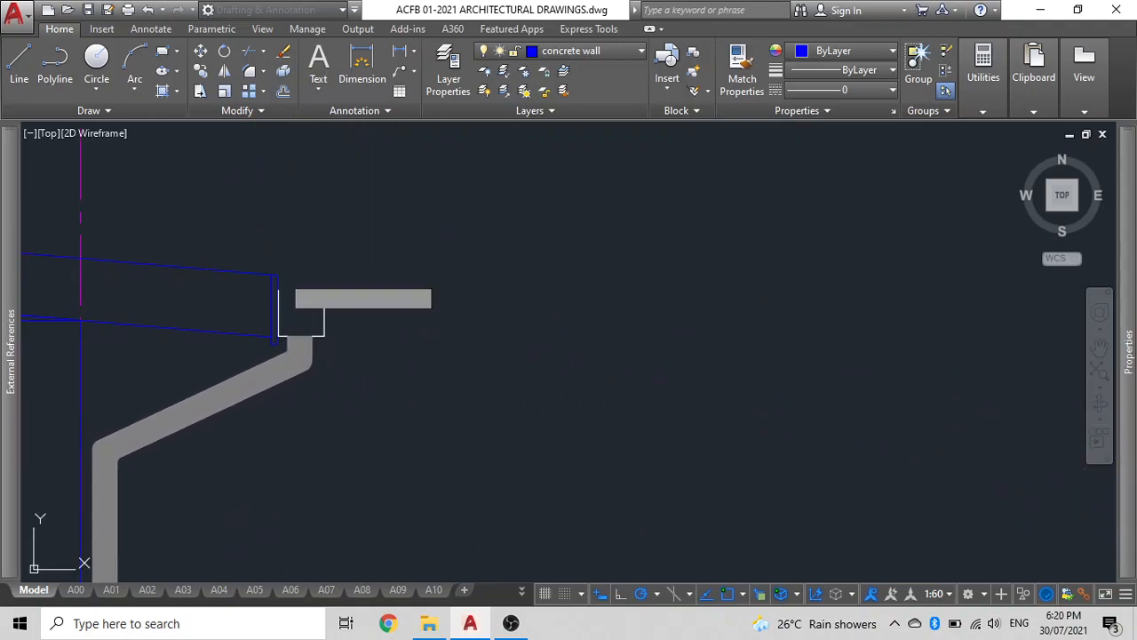
pyautogui.press('Escape')
# Select the downpipe and move it a short distance to the right beside the wall.
pyautogui.scroll(-4, 359, 338)
pyautogui.moveTo(362, 358); pyautogui.dragTo(443, 196, button='middle')
pyautogui.moveTo(408, 393)
pyautogui.mouseDown(button='middle')
pyautogui.moveTo(434, 171)
pyautogui.moveTo(383, 373)
pyautogui.mouseUp(button='middle')
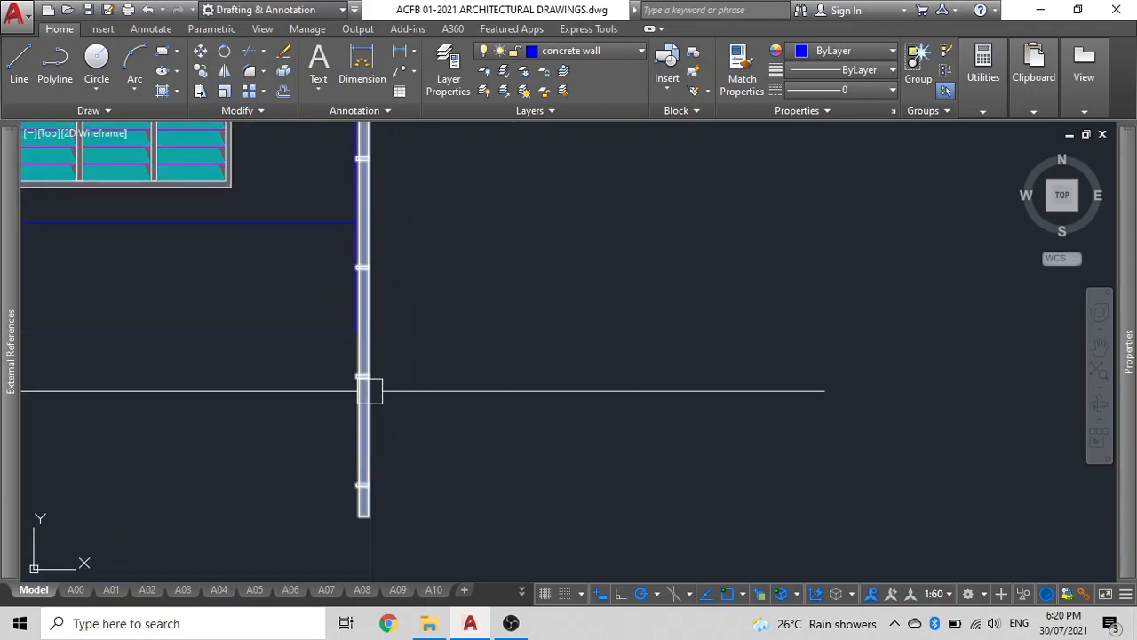
pyautogui.click(368, 388)
pyautogui.scroll(-1, 374, 414)
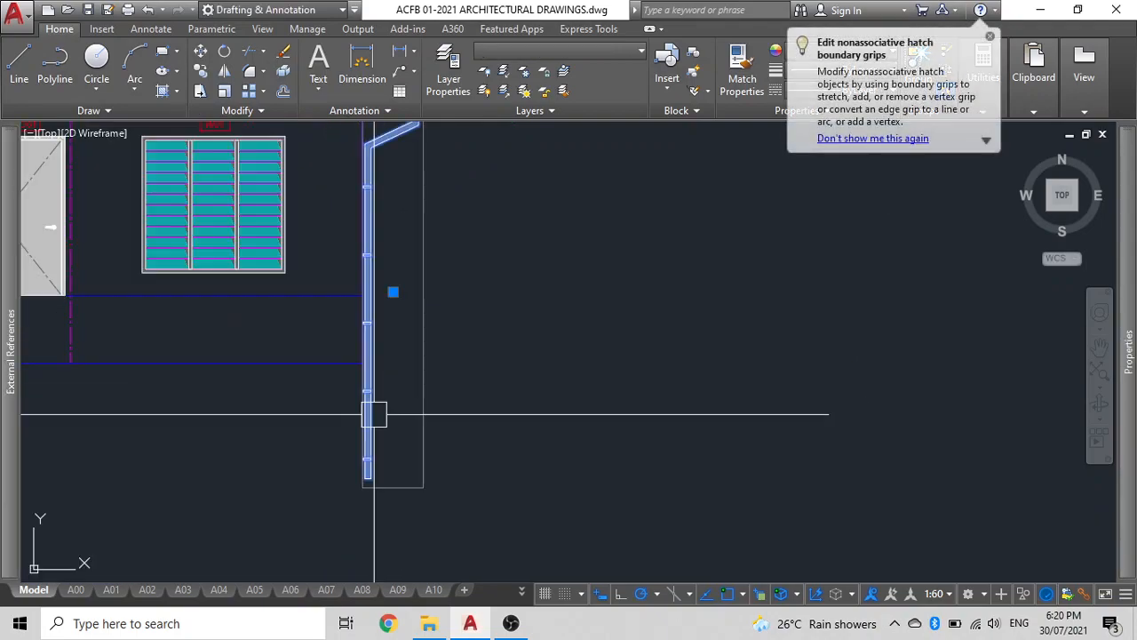
pyautogui.write('m')
pyautogui.press('space')
pyautogui.click(256, 420)
pyautogui.click(346, 418)
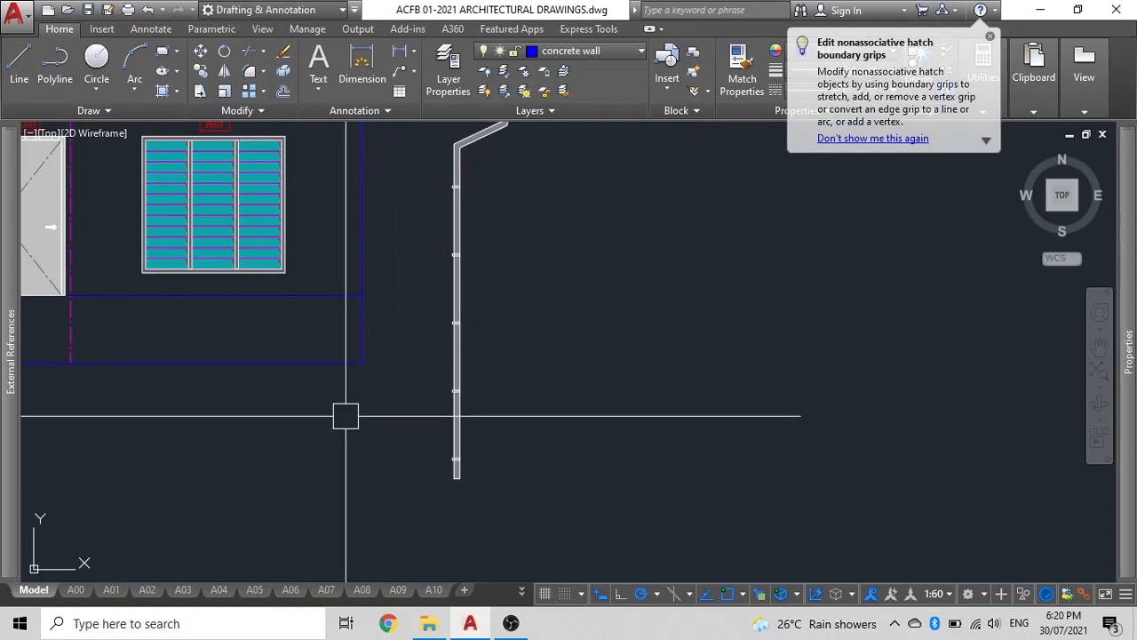
# Draw a horizontal construction line through the wall's bottom corner.
pyautogui.press('space')
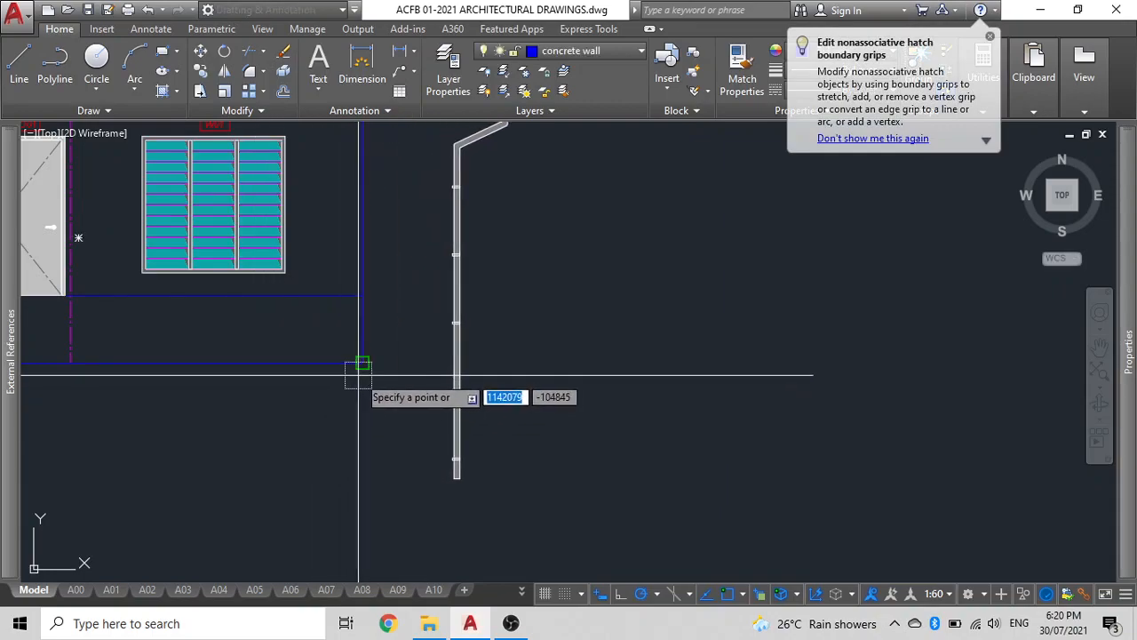
pyautogui.click(362, 362)
pyautogui.click(582, 362)
pyautogui.press('space')
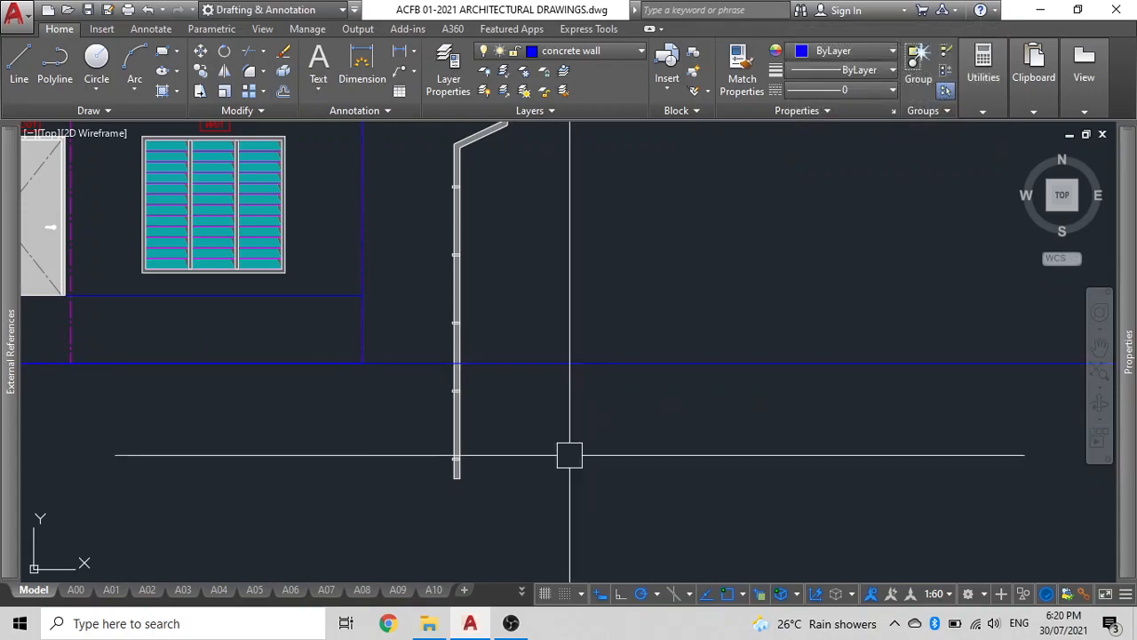
# Ungroup the downpipe so its parts can be edited separately.
pyautogui.click(458, 450)
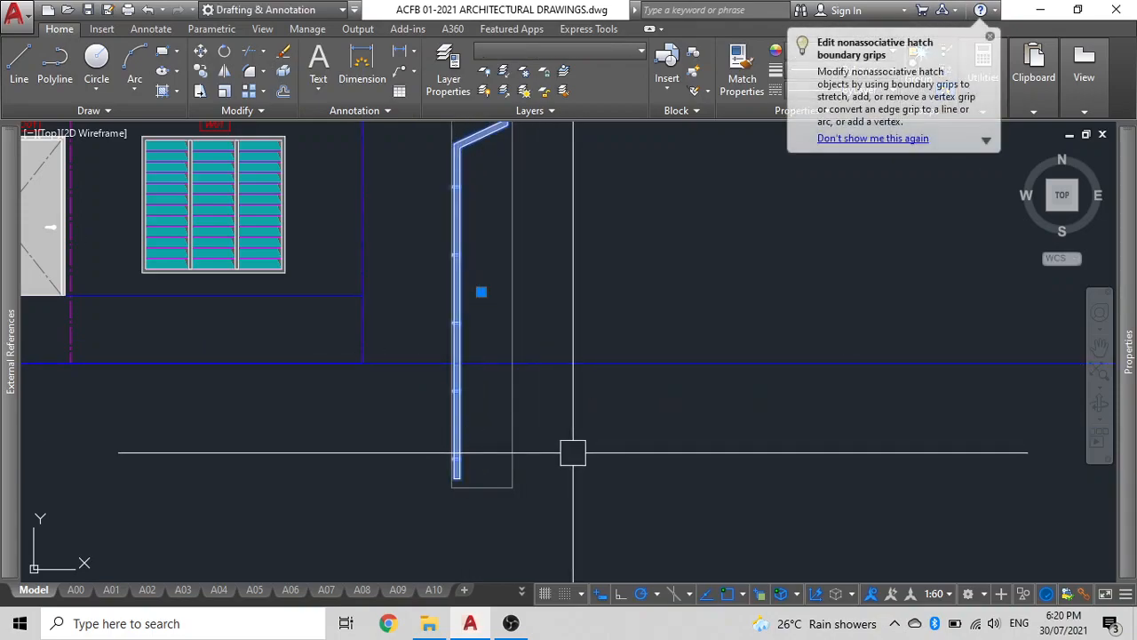
pyautogui.press('BackSpace')
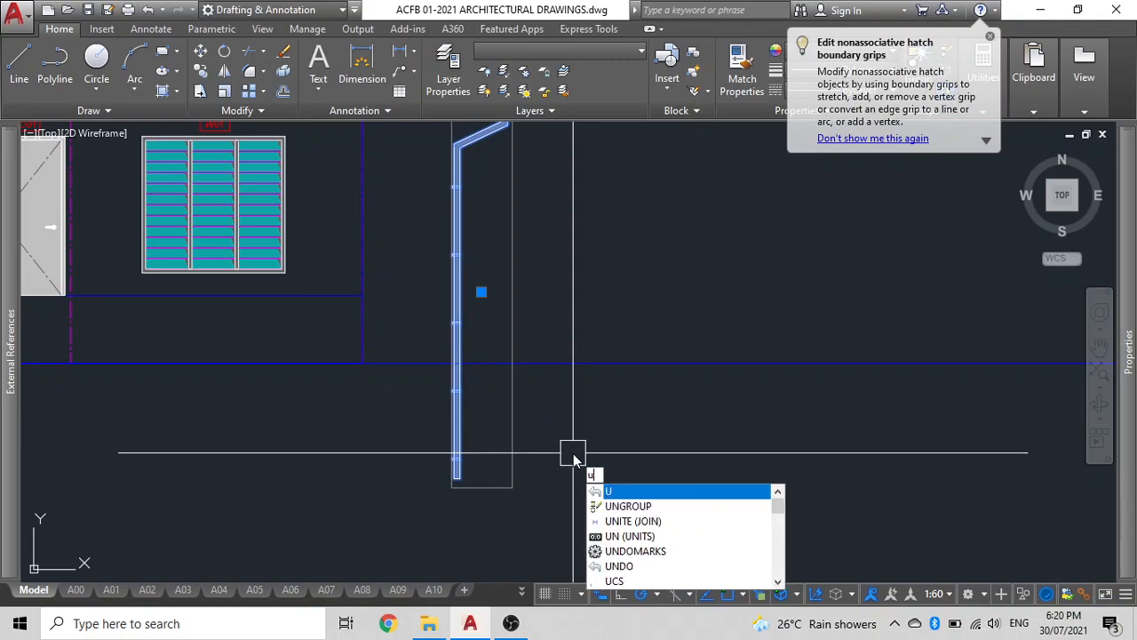
pyautogui.write('n')
pyautogui.press('Return')
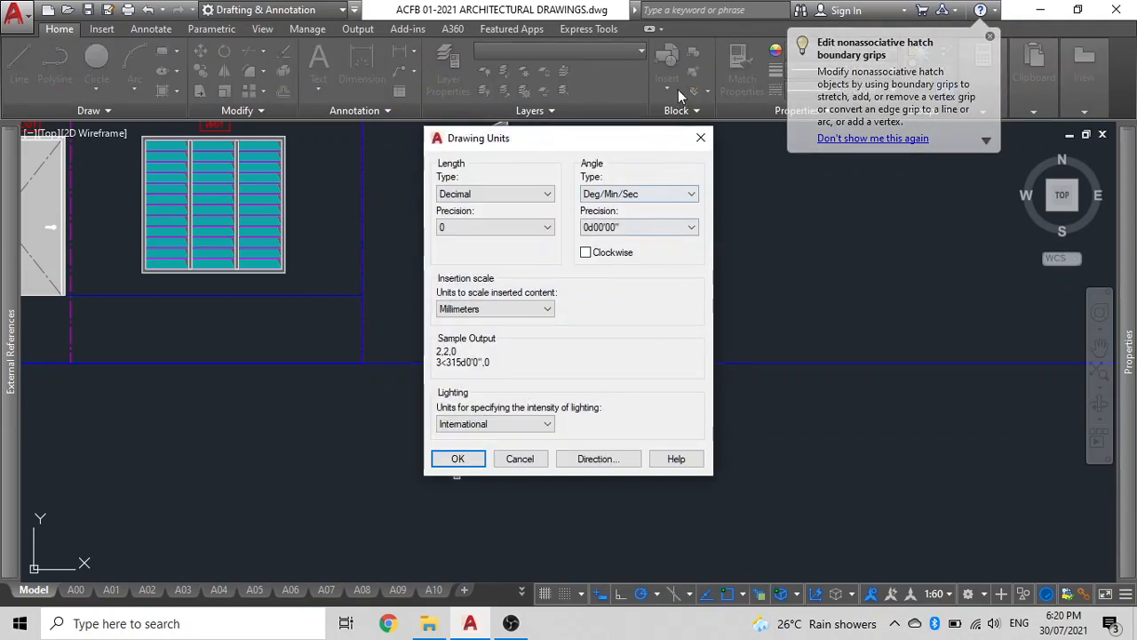
pyautogui.press('Return')
pyautogui.write('ungroup')
pyautogui.press('Return')
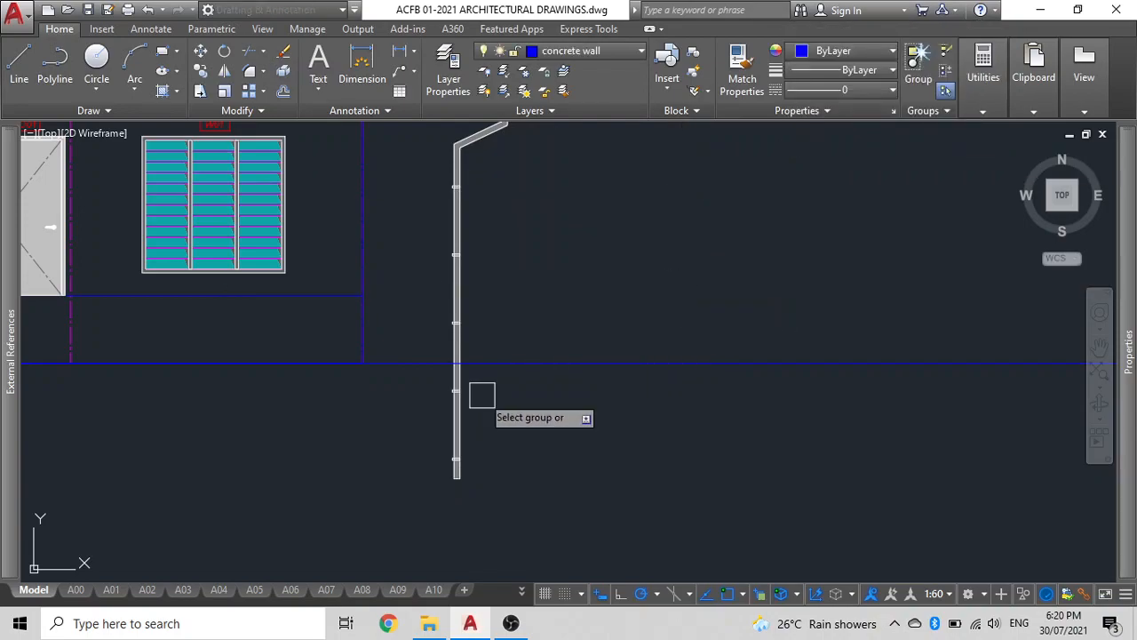
pyautogui.click(452, 384)
pyautogui.click(457, 397)
pyautogui.press('Escape')
# Trim the downpipe outline below the horizontal construction line at the wall base.
pyautogui.scroll(6, 479, 355)
pyautogui.click(485, 414)
pyautogui.click(317, 346)
pyautogui.press('Return')
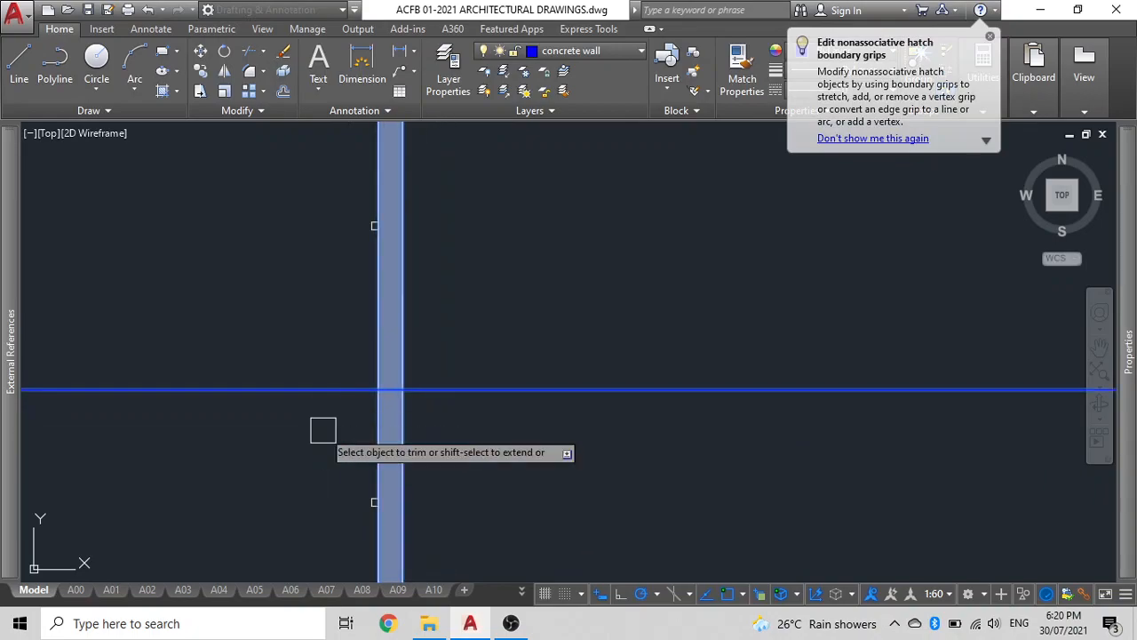
pyautogui.scroll(4, 394, 413)
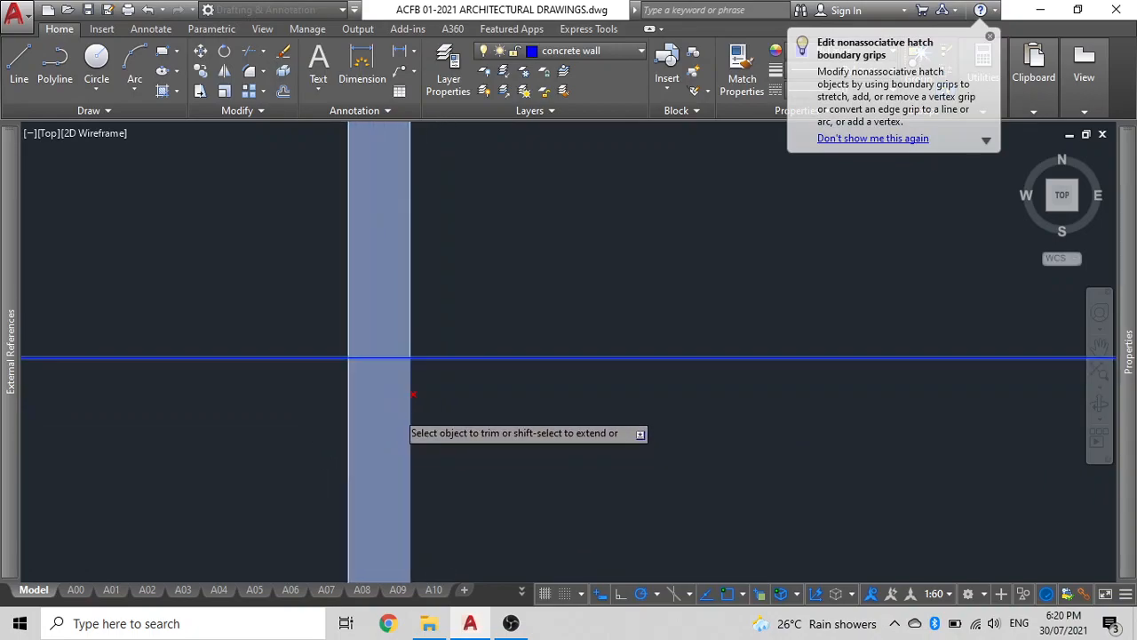
pyautogui.click(380, 400)
pyautogui.click(381, 390)
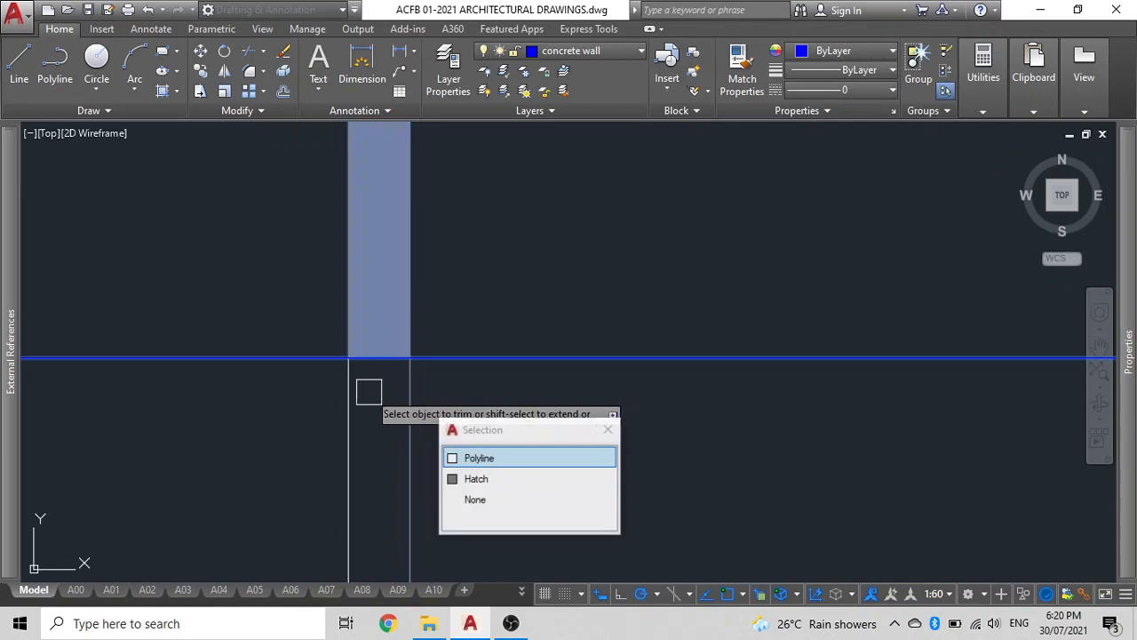
pyautogui.click(414, 393)
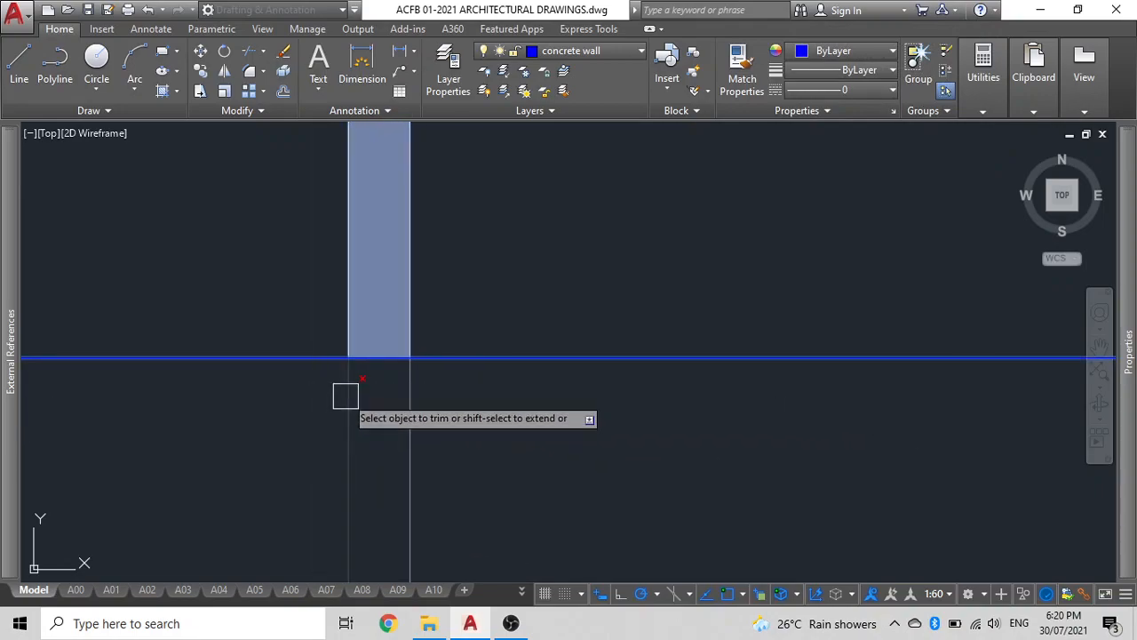
pyautogui.press('Escape')
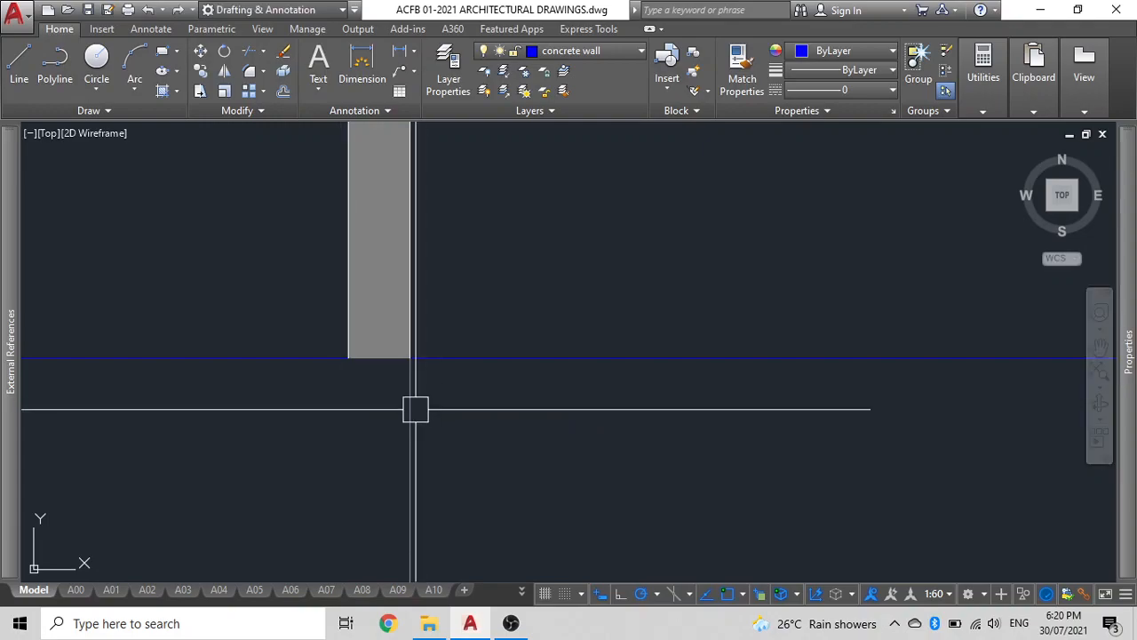
# Inspect the downpipe's hatch and its lower end below the wall base.
pyautogui.scroll(-4, 410, 412)
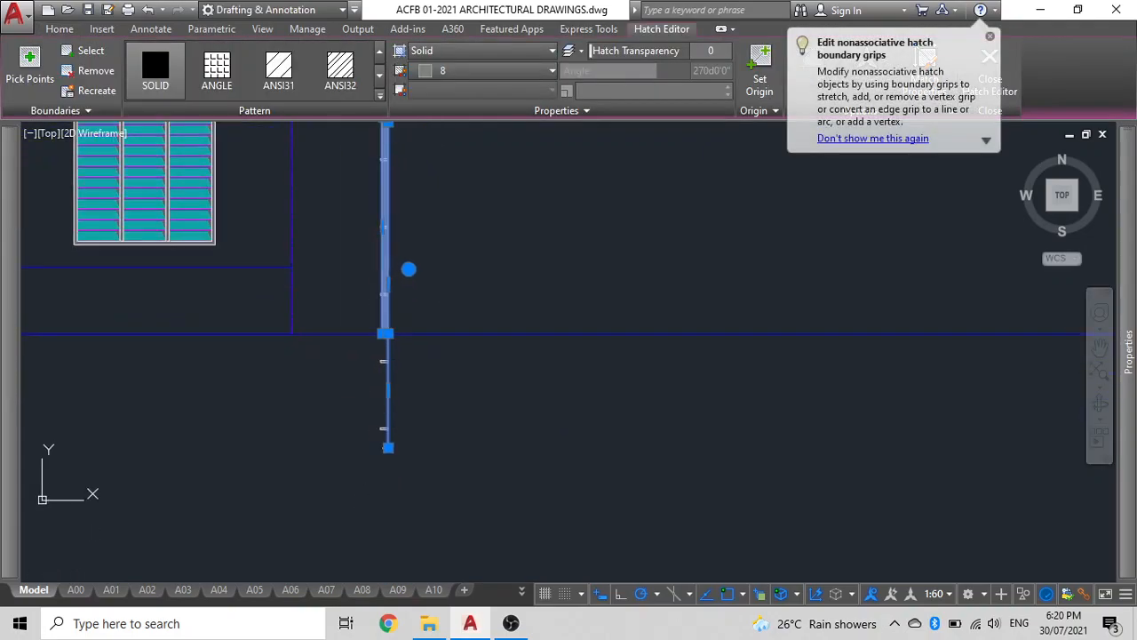
pyautogui.click(388, 447)
pyautogui.scroll(5, 382, 391)
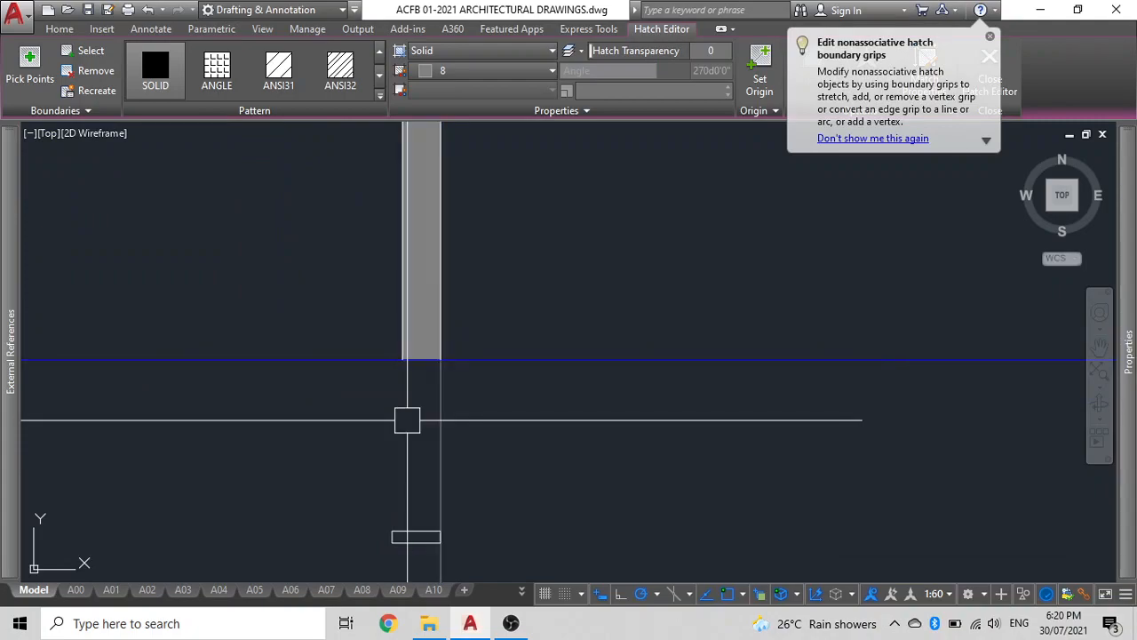
pyautogui.press('Escape')
pyautogui.scroll(-5, 407, 421)
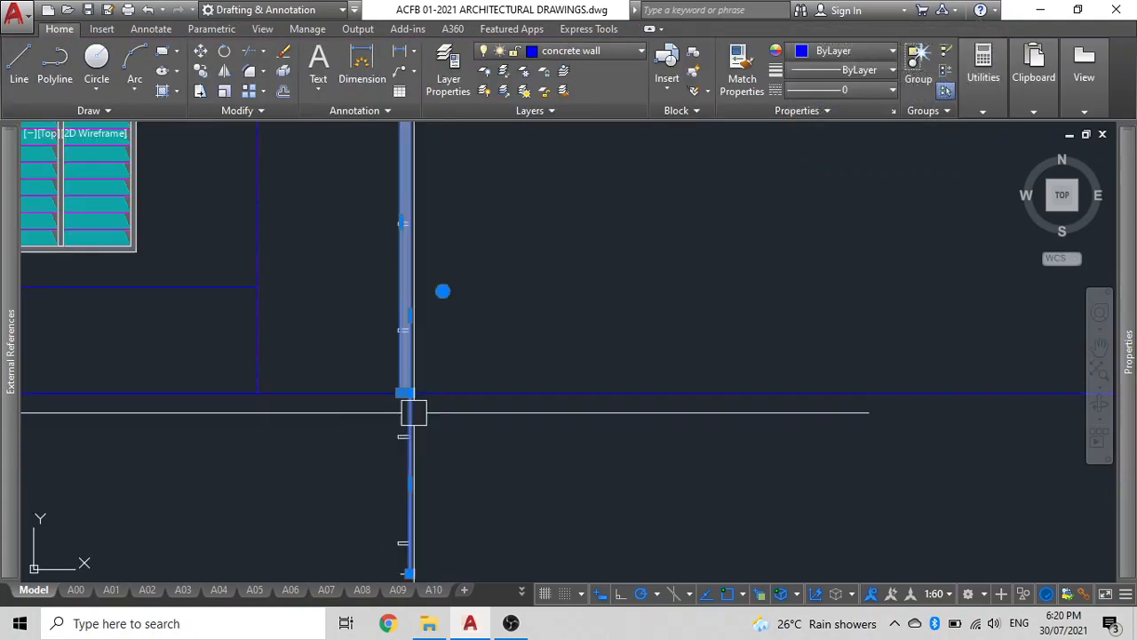
pyautogui.click(413, 389)
pyautogui.press('Escape')
pyautogui.click(476, 385)
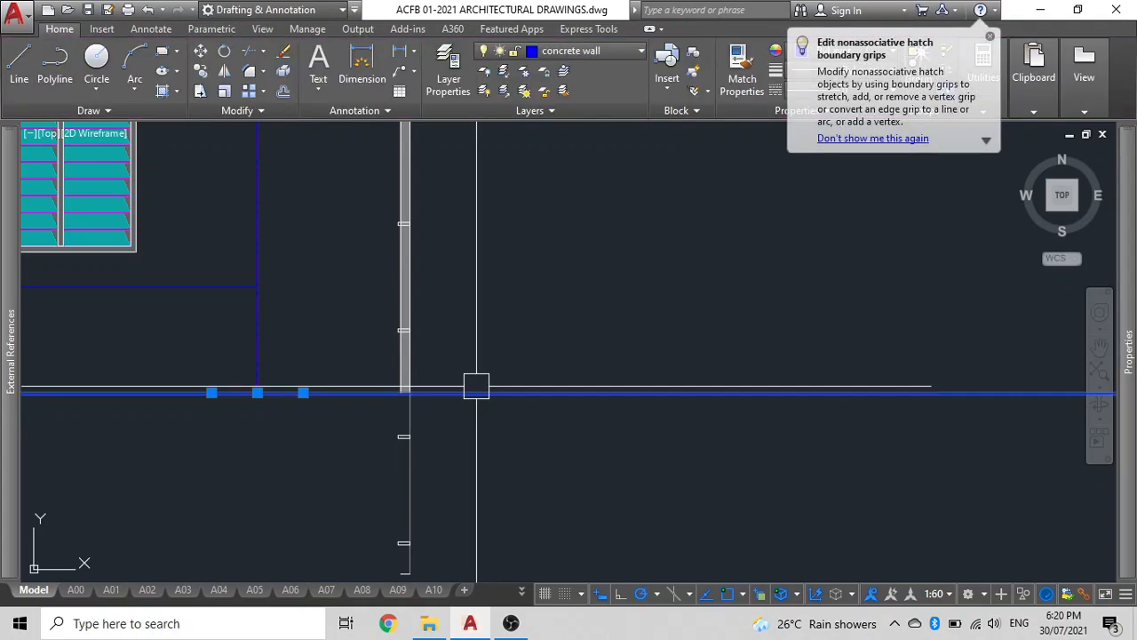
pyautogui.click(401, 410)
pyautogui.scroll(-2, 471, 398)
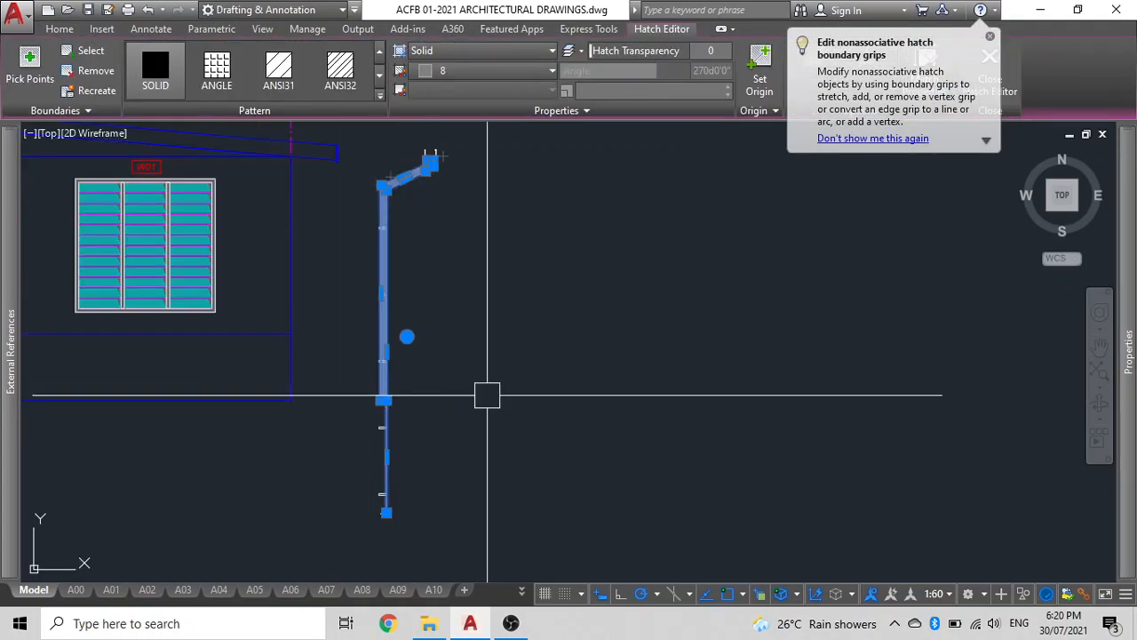
pyautogui.press('Escape')
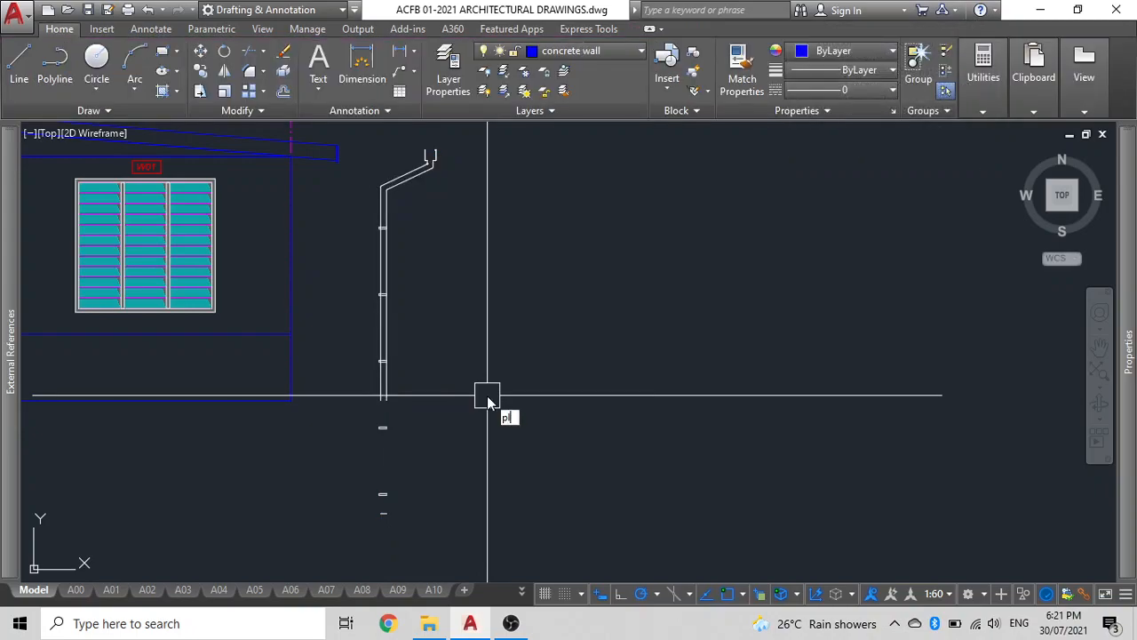
pyautogui.scroll(5, 487, 396)
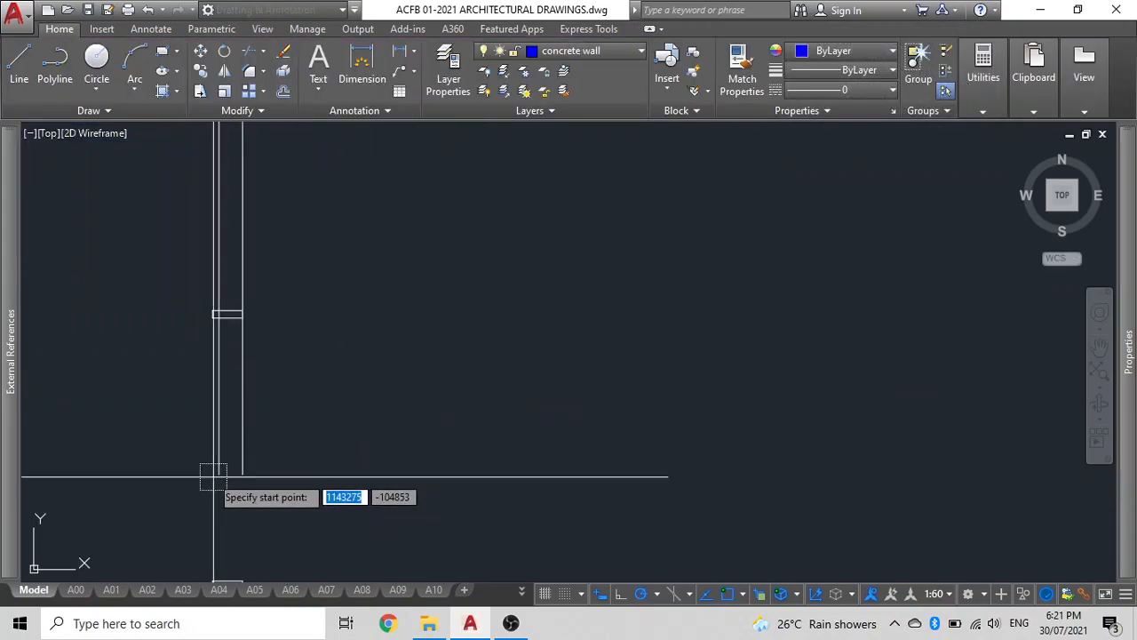
pyautogui.click(242, 473)
pyautogui.press('Escape')
pyautogui.scroll(-5, 301, 432)
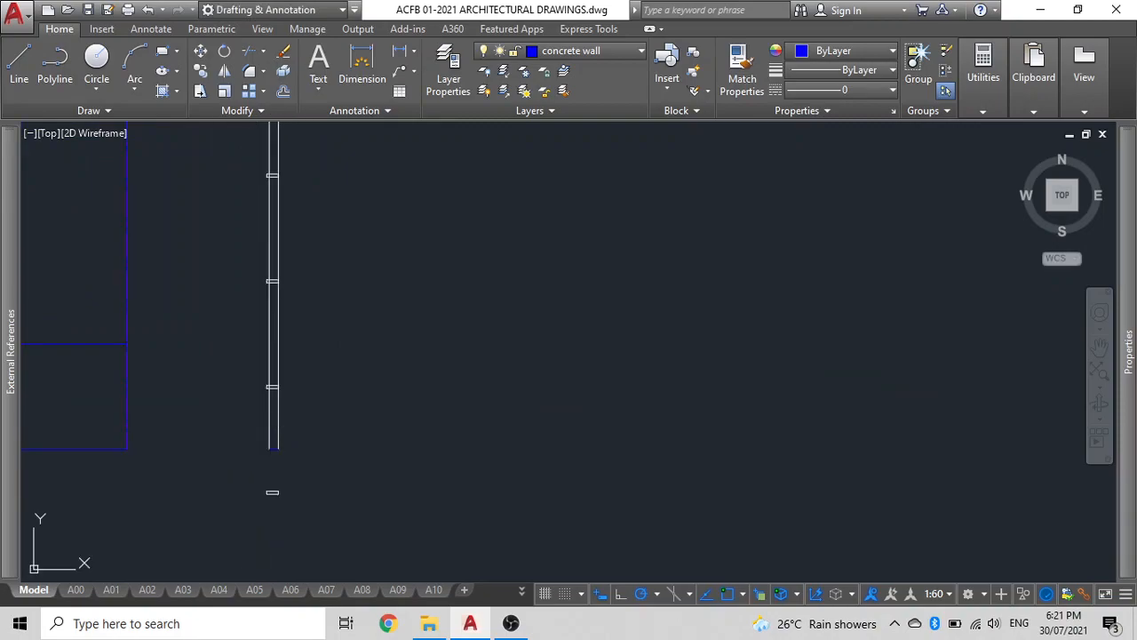
pyautogui.write('h')
pyautogui.press('Return')
pyautogui.moveTo(267, 275); pyautogui.dragTo(320, 461, button='middle')
pyautogui.scroll(5, 359, 269)
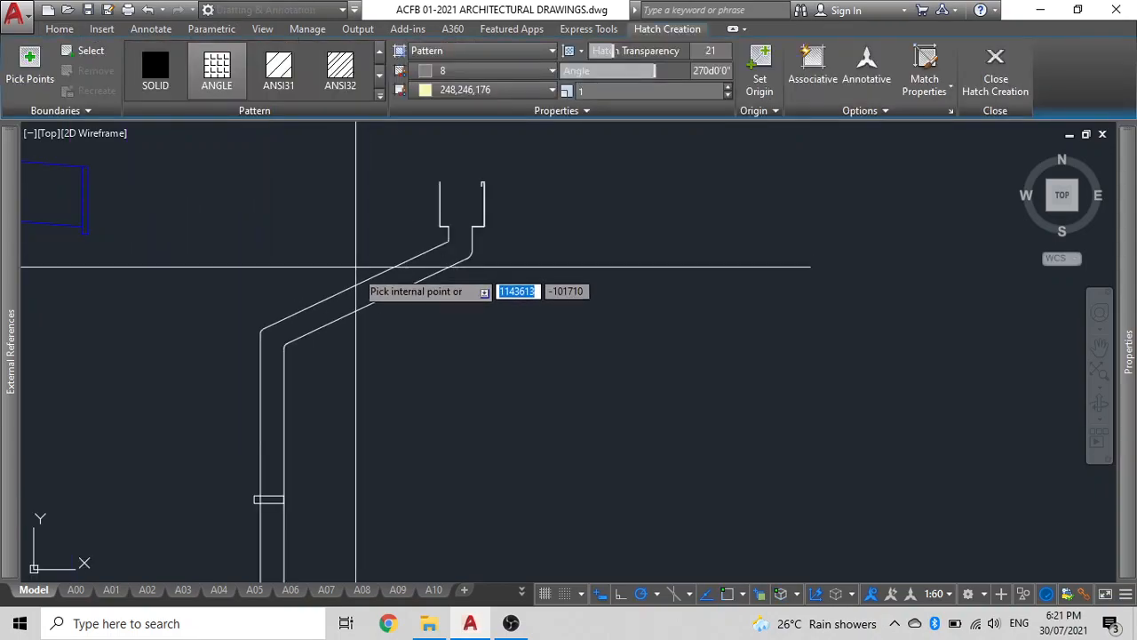
pyautogui.click(382, 298)
pyautogui.press('Escape')
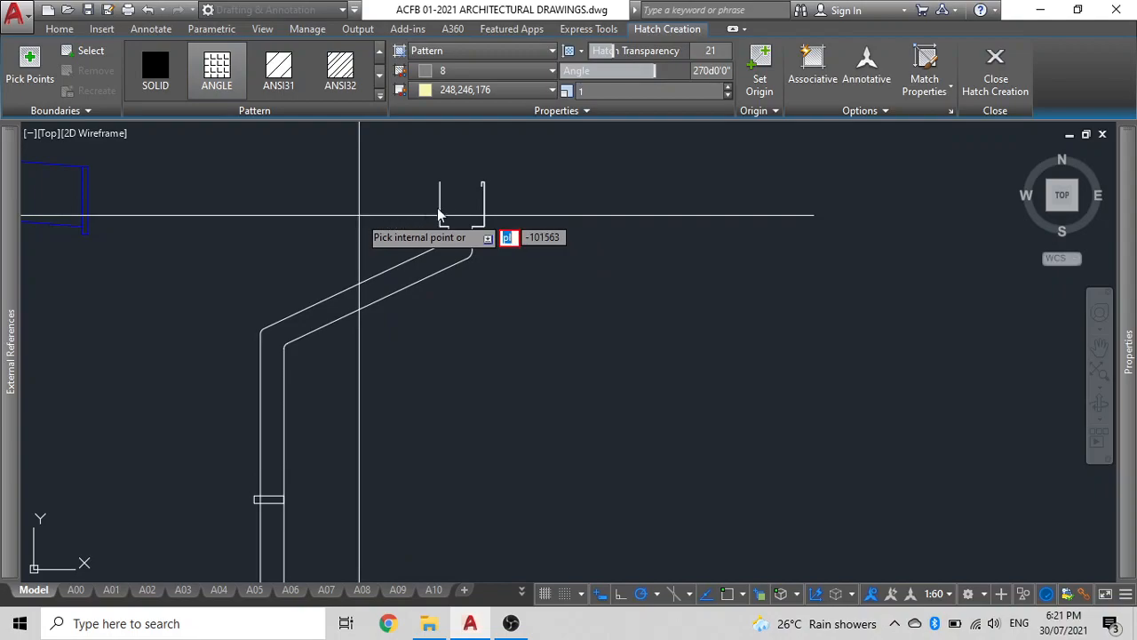
pyautogui.press('Escape')
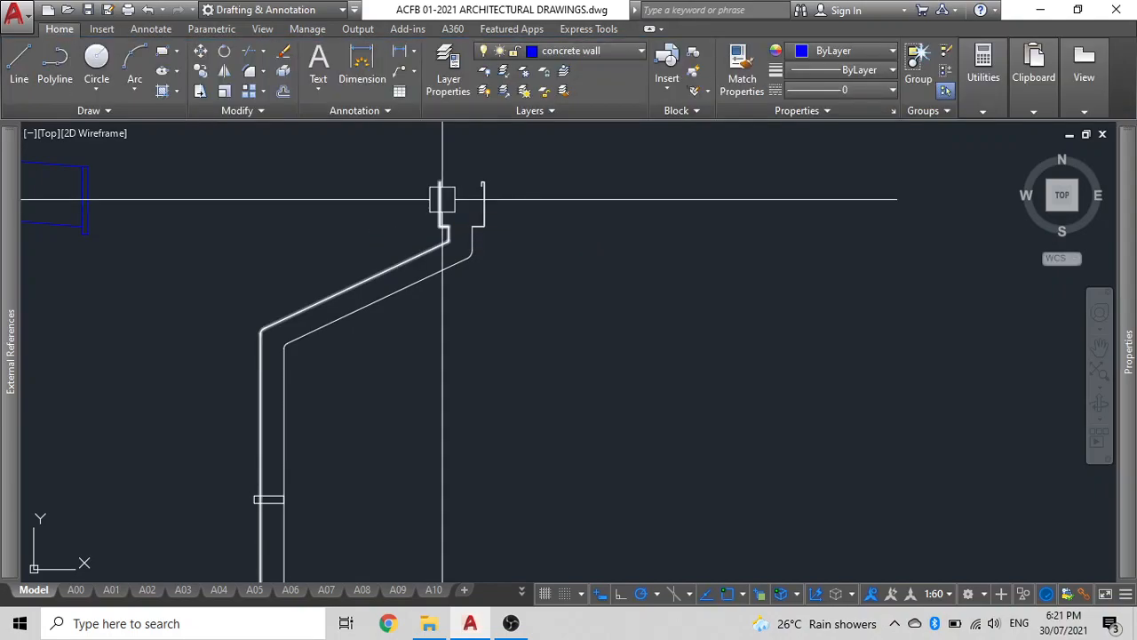
# Draw a polyline across the downpipe's top opening at the gutter outlet to close its outline.
pyautogui.write('pl')
pyautogui.press('Return')
pyautogui.scroll(2, 442, 204)
pyautogui.scroll(3, 445, 218)
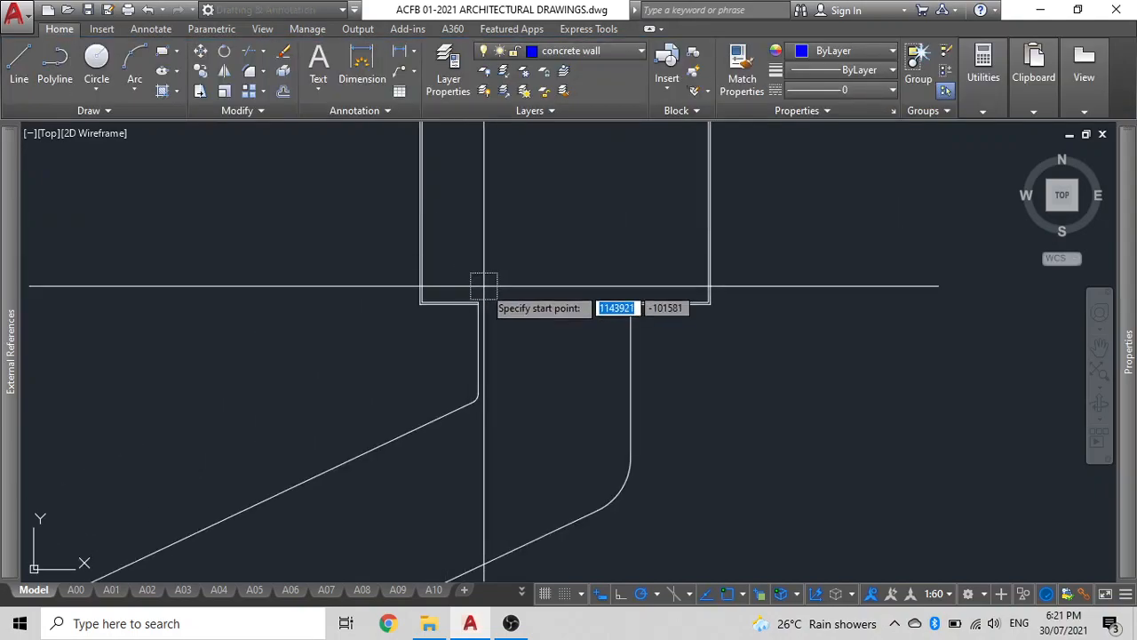
pyautogui.click(478, 302)
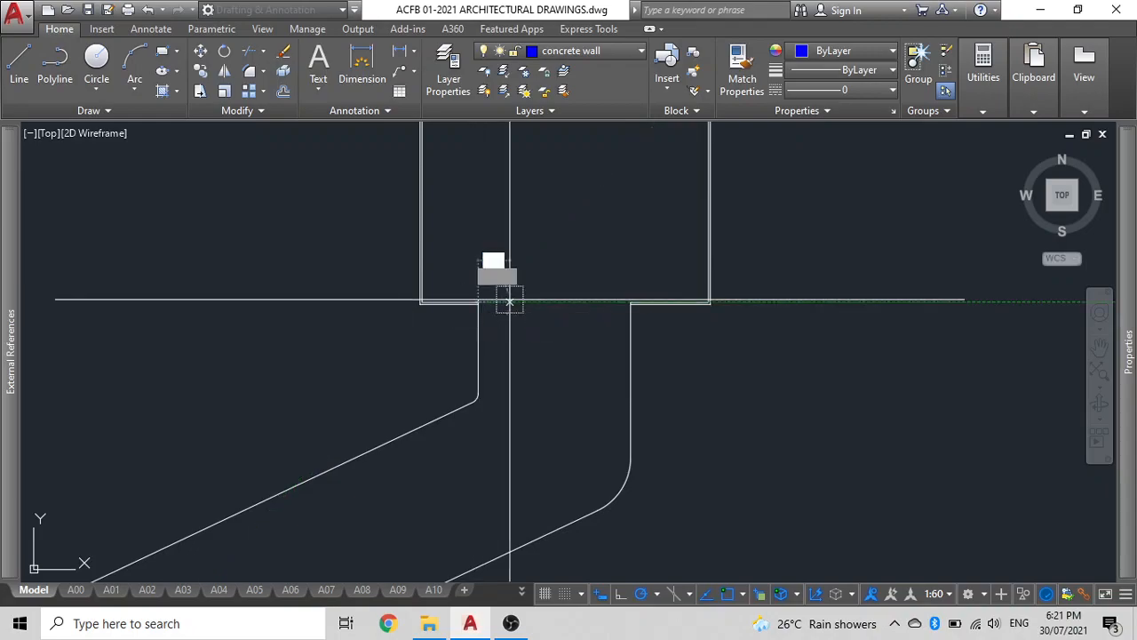
pyautogui.click(631, 303)
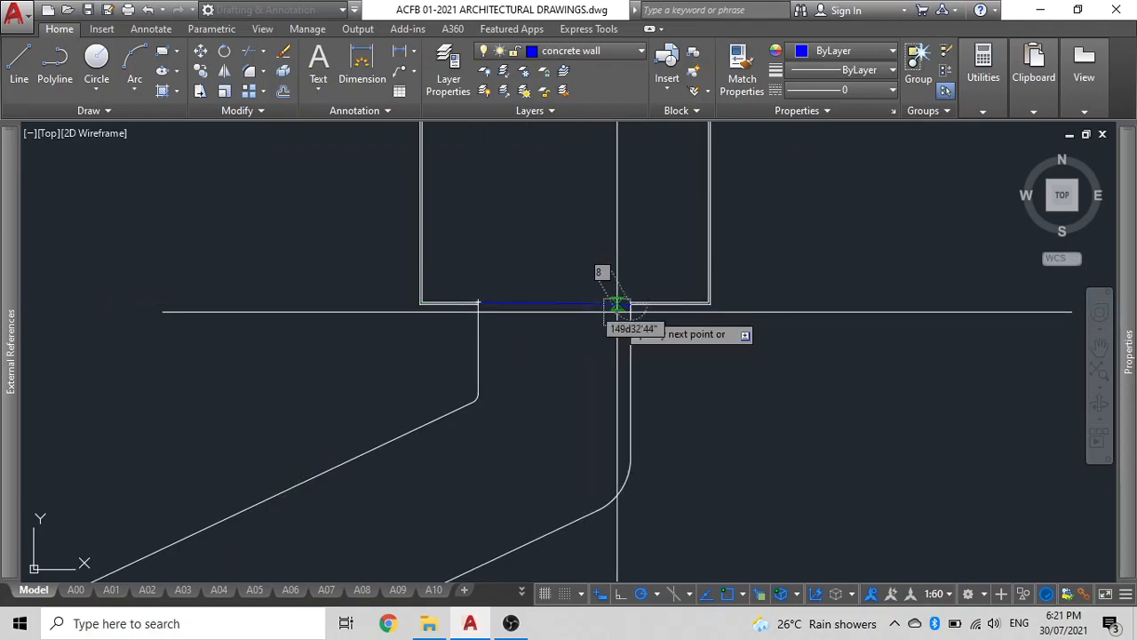
pyautogui.scroll(5, 631, 303)
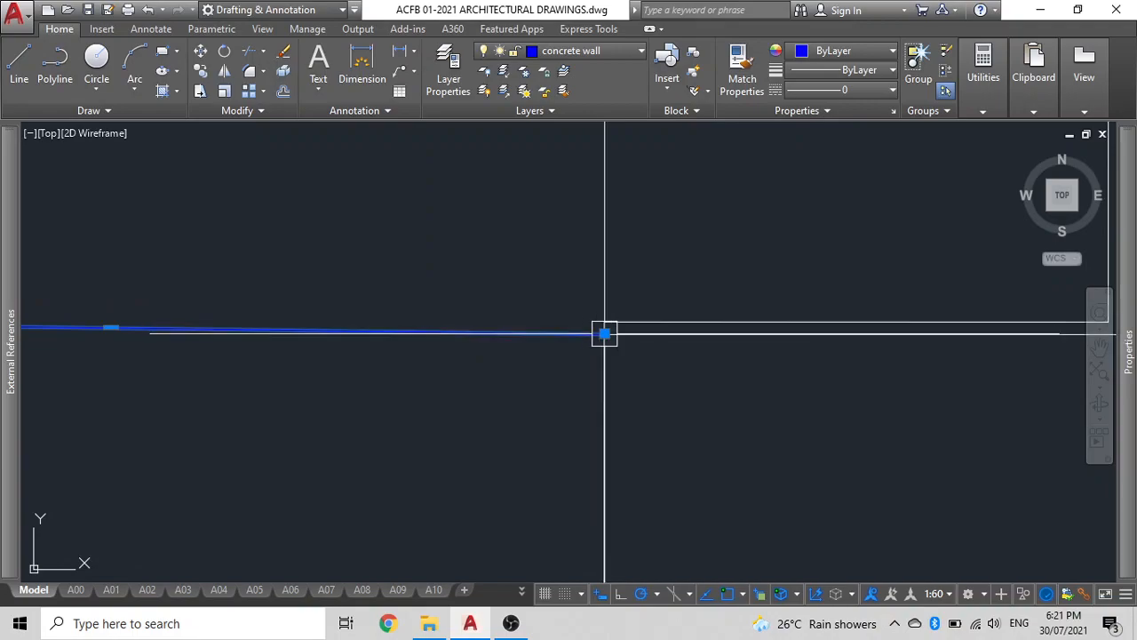
pyautogui.scroll(-5, 599, 321)
pyautogui.press('Escape')
# Hatch the enclosed downpipe outline with the ANGLE pattern.
pyautogui.scroll(-2, 524, 350)
pyautogui.moveTo(553, 338); pyautogui.dragTo(641, 266, button='middle')
pyautogui.scroll(-2, 637, 278)
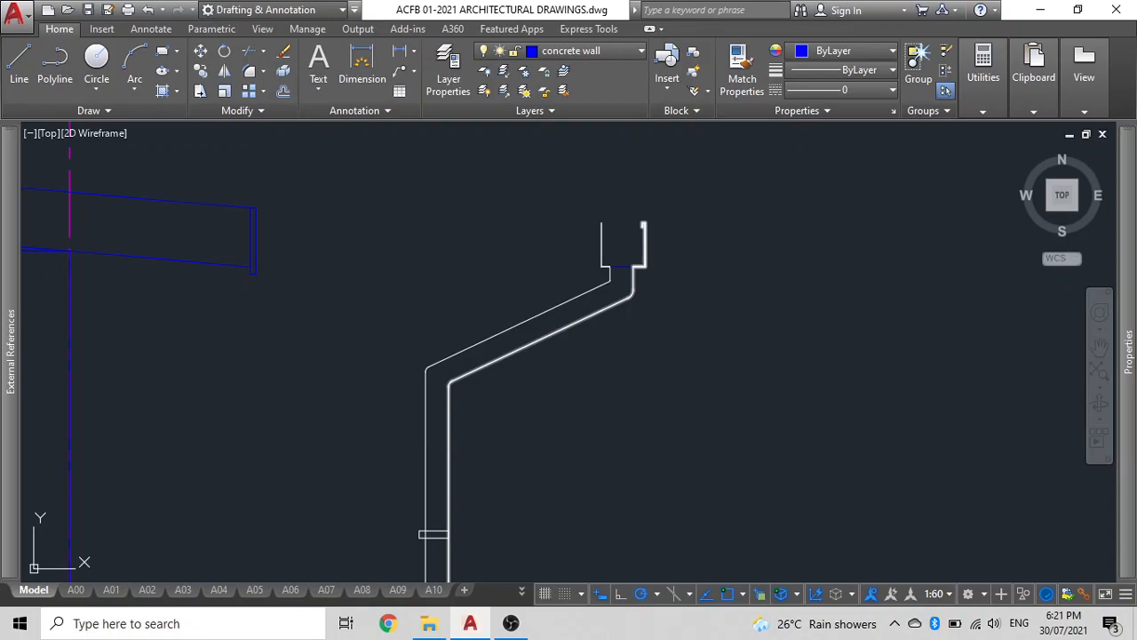
pyautogui.click(580, 300)
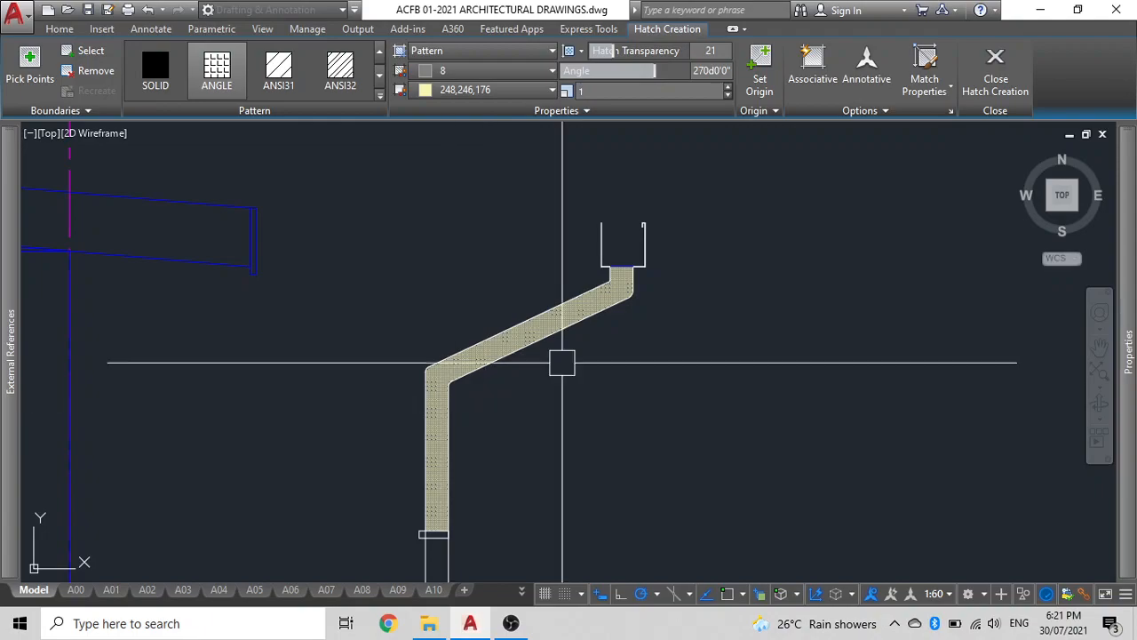
pyautogui.press('Return')
# Change the downpipe hatch pattern to SOLID.
pyautogui.scroll(5, 634, 257)
pyautogui.click(566, 315)
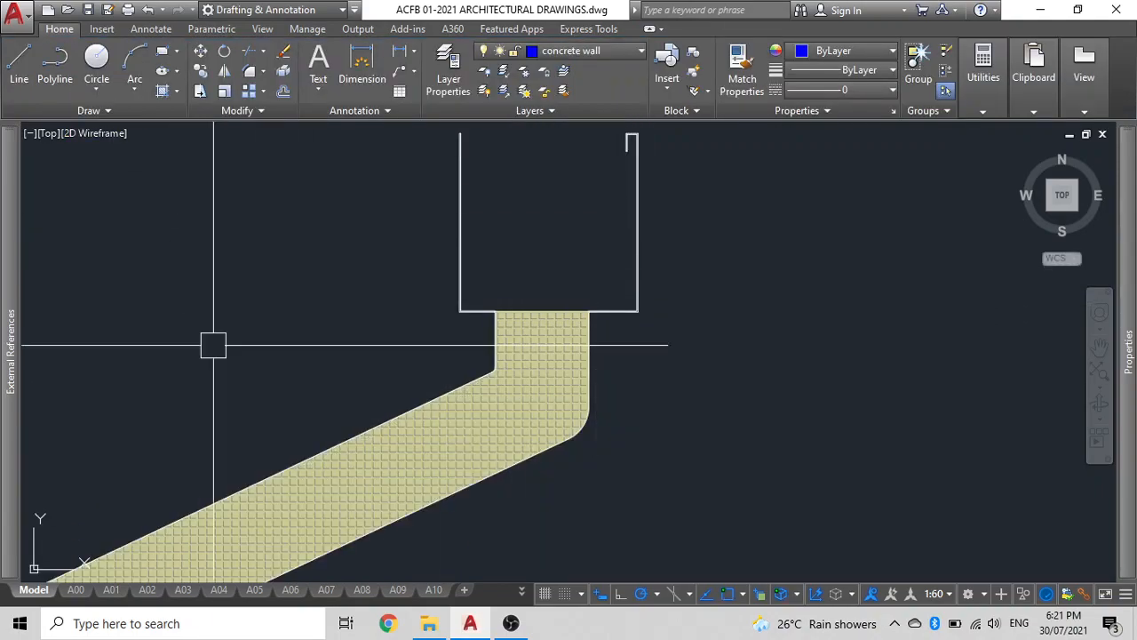
pyautogui.click(494, 410)
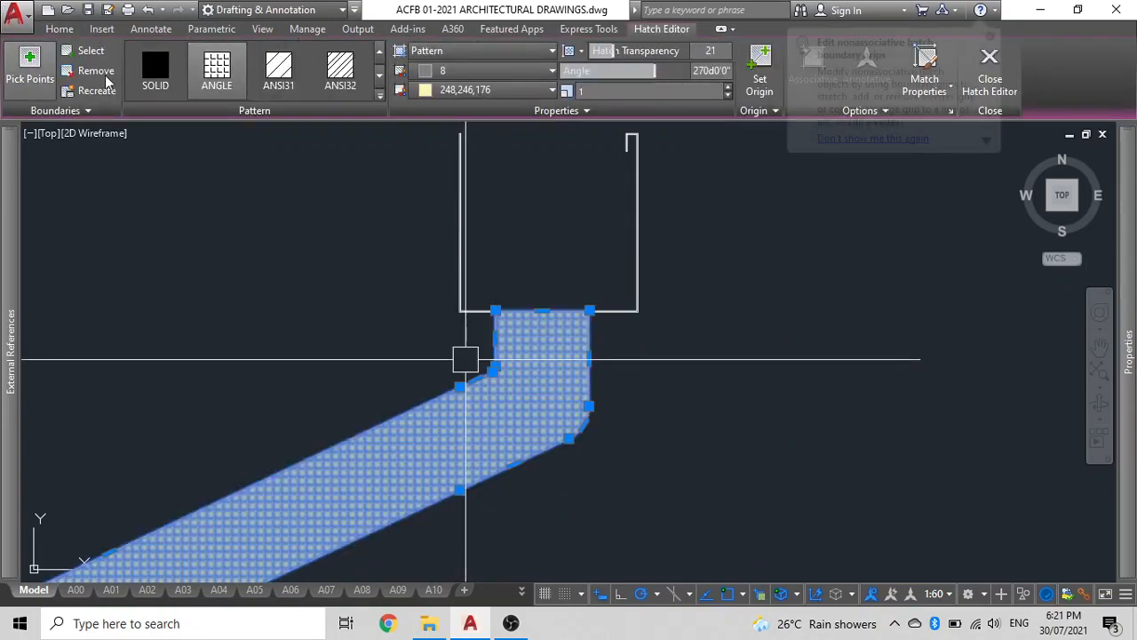
pyautogui.click(156, 71)
pyautogui.press('Escape')
# Stretch the downpipe hatch's bottom edge down to the lower end of the pipe.
pyautogui.click(376, 465)
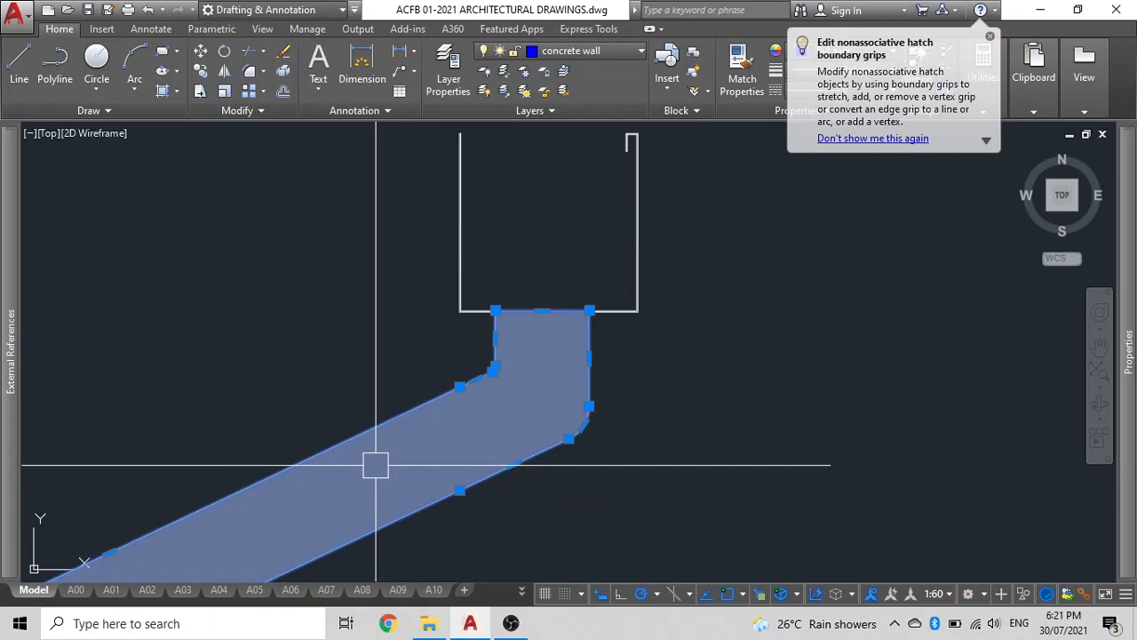
pyautogui.scroll(-2, 376, 464)
pyautogui.moveTo(376, 465); pyautogui.dragTo(477, 221, button='middle')
pyautogui.scroll(-4, 476, 221)
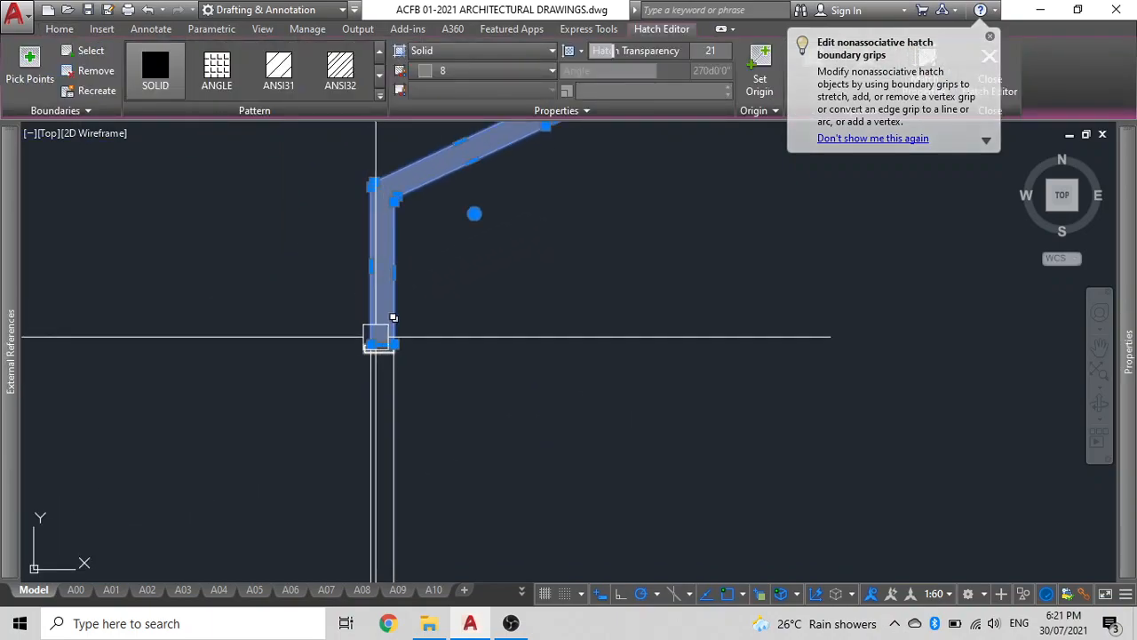
pyautogui.scroll(6, 380, 339)
pyautogui.click(389, 370)
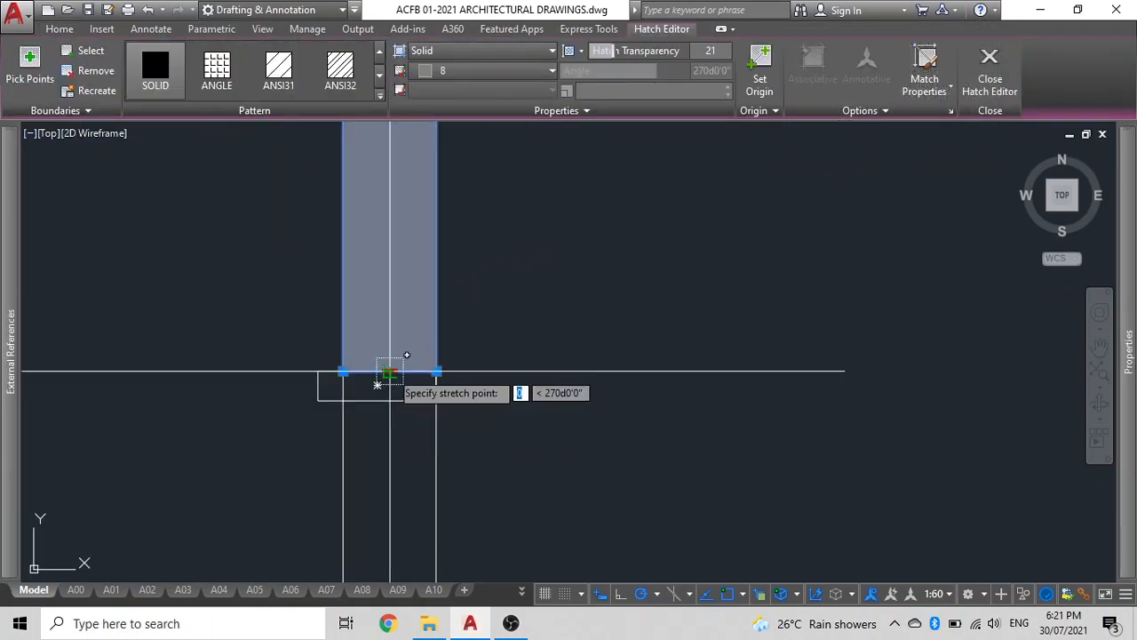
pyautogui.scroll(-8, 389, 371)
pyautogui.moveTo(389, 371); pyautogui.dragTo(384, 53, button='middle')
pyautogui.scroll(8, 396, 318)
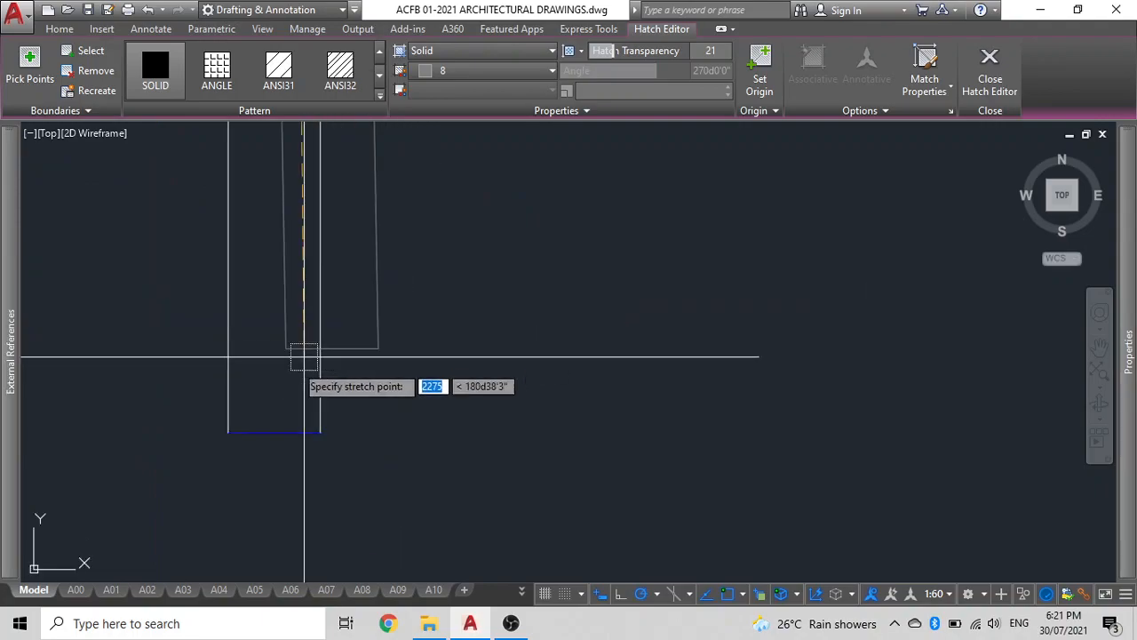
pyautogui.click(275, 433)
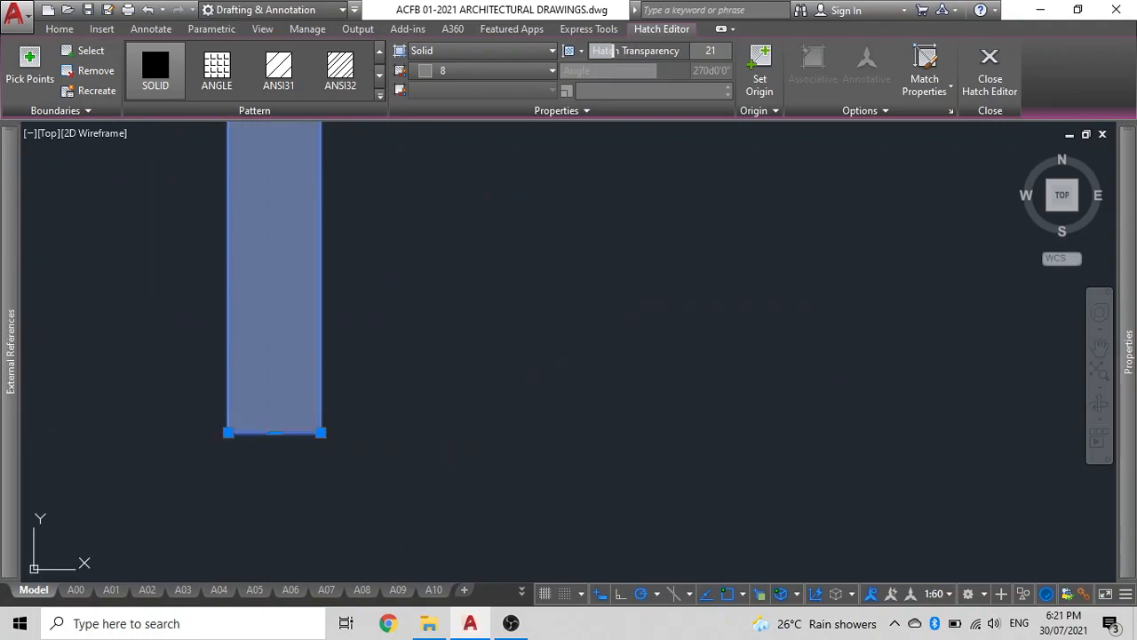
pyautogui.click(308, 435)
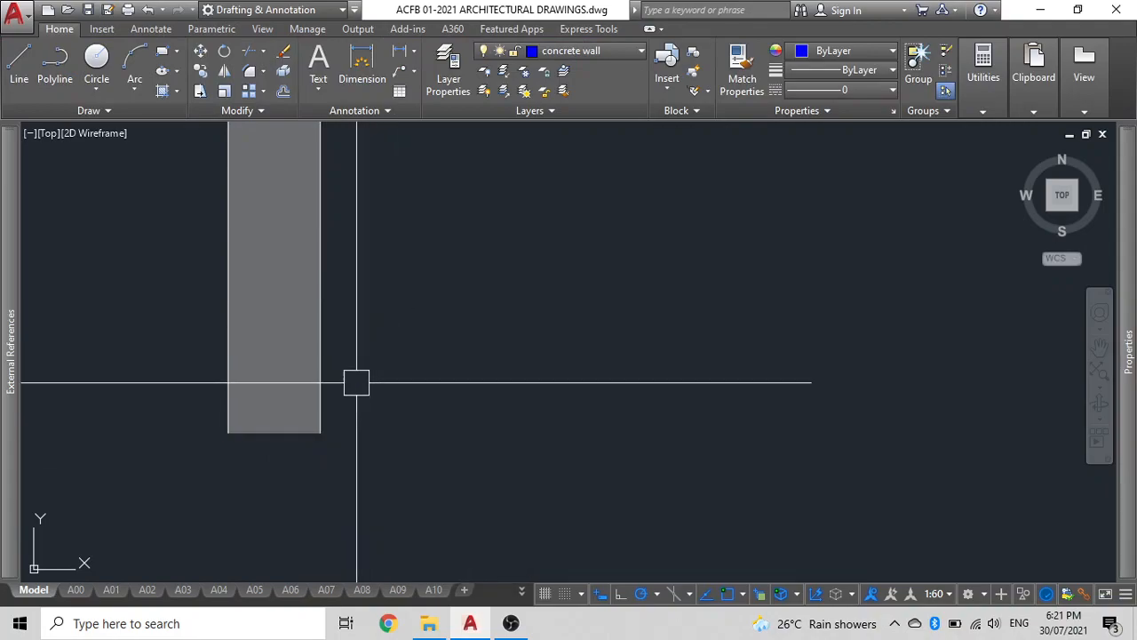
# Select the downpipe outline and its hatch and group them together.
pyautogui.scroll(-8, 361, 373)
pyautogui.scroll(-3, 363, 447)
pyautogui.scroll(2, 417, 439)
pyautogui.click(417, 439)
pyautogui.click(331, 384)
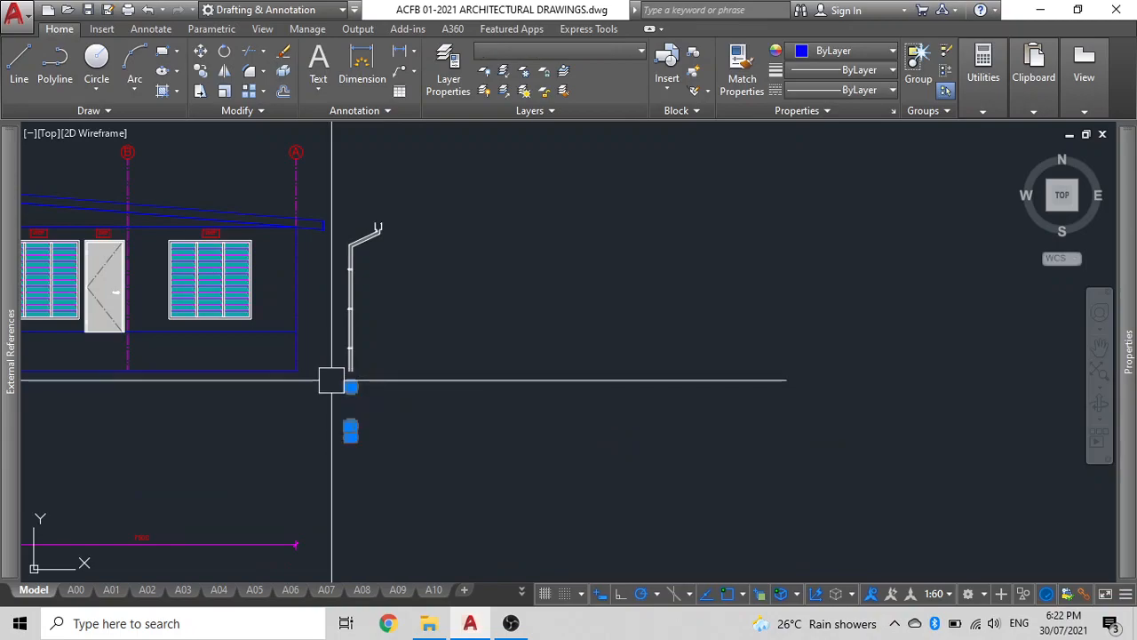
pyautogui.click(410, 395)
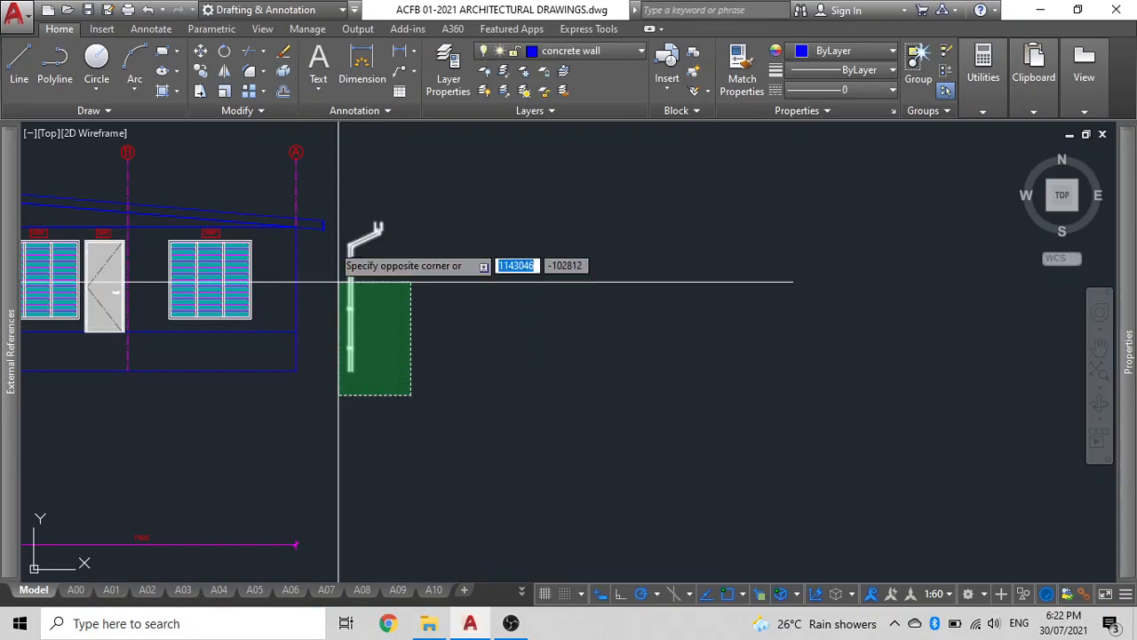
pyautogui.click(337, 210)
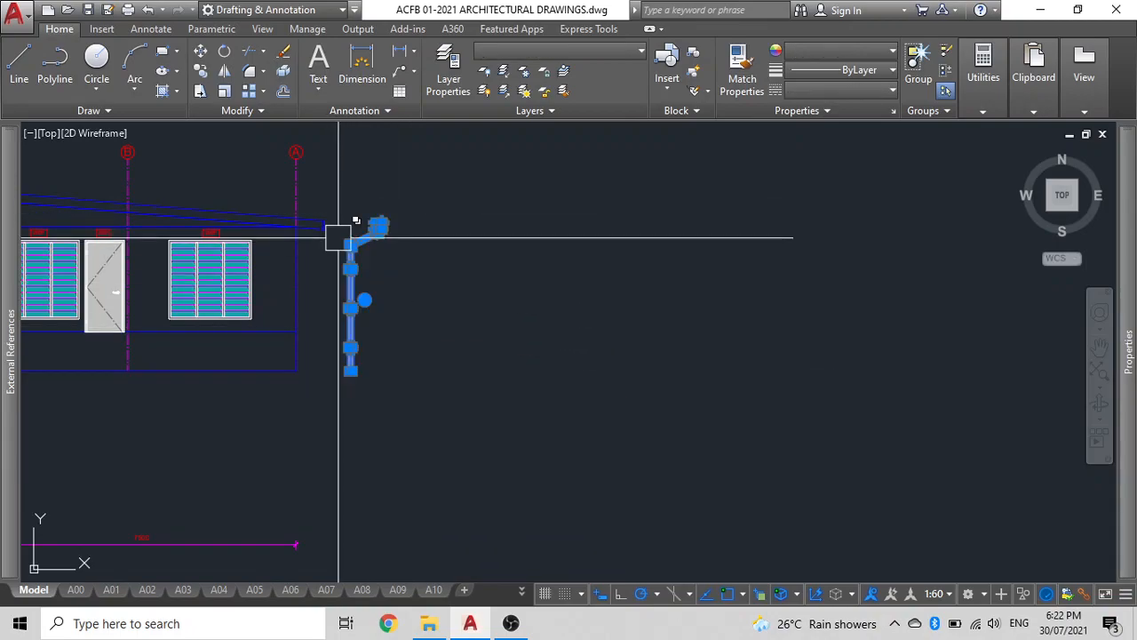
pyautogui.click(356, 286)
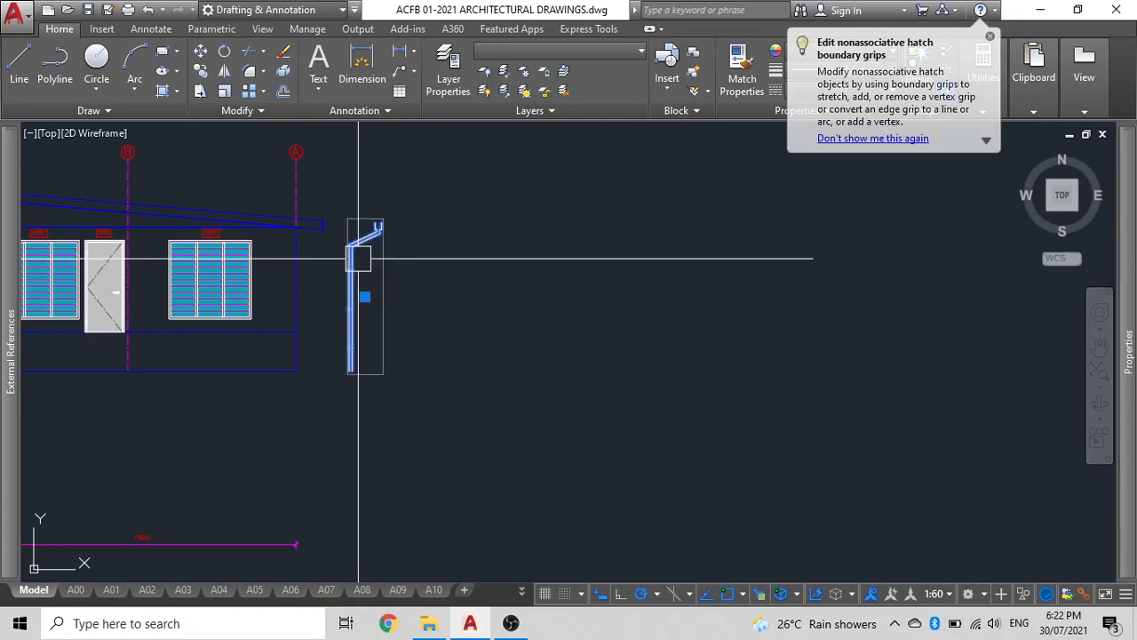
# Move the grouped downpipe so its top meets the gutter at the end of the roof fascia.
pyautogui.scroll(5, 358, 259)
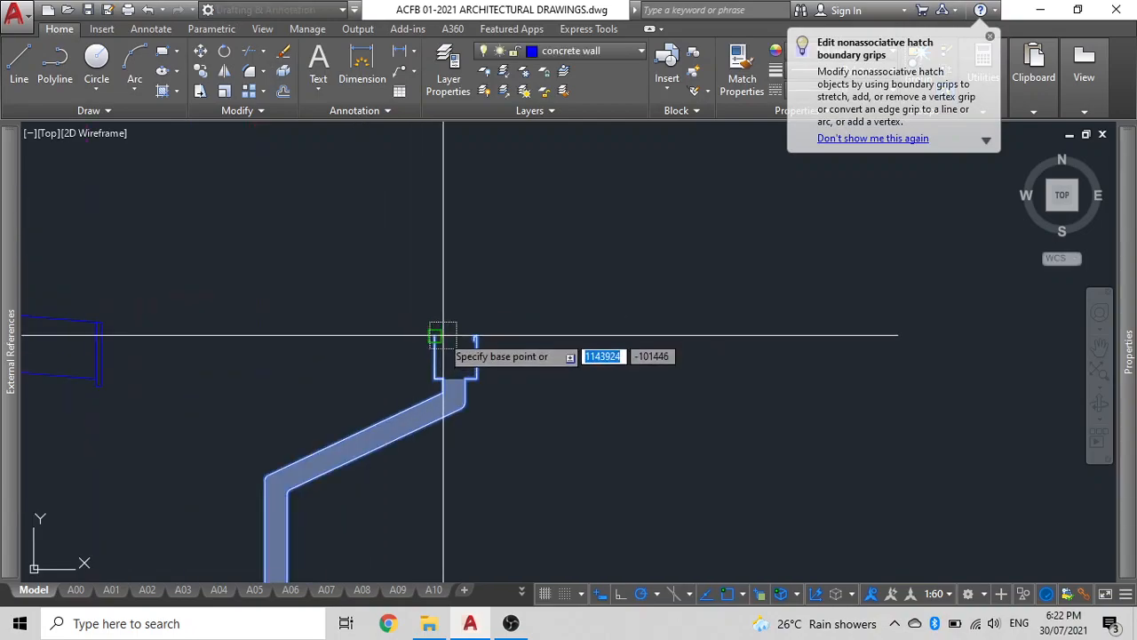
pyautogui.scroll(3, 418, 339)
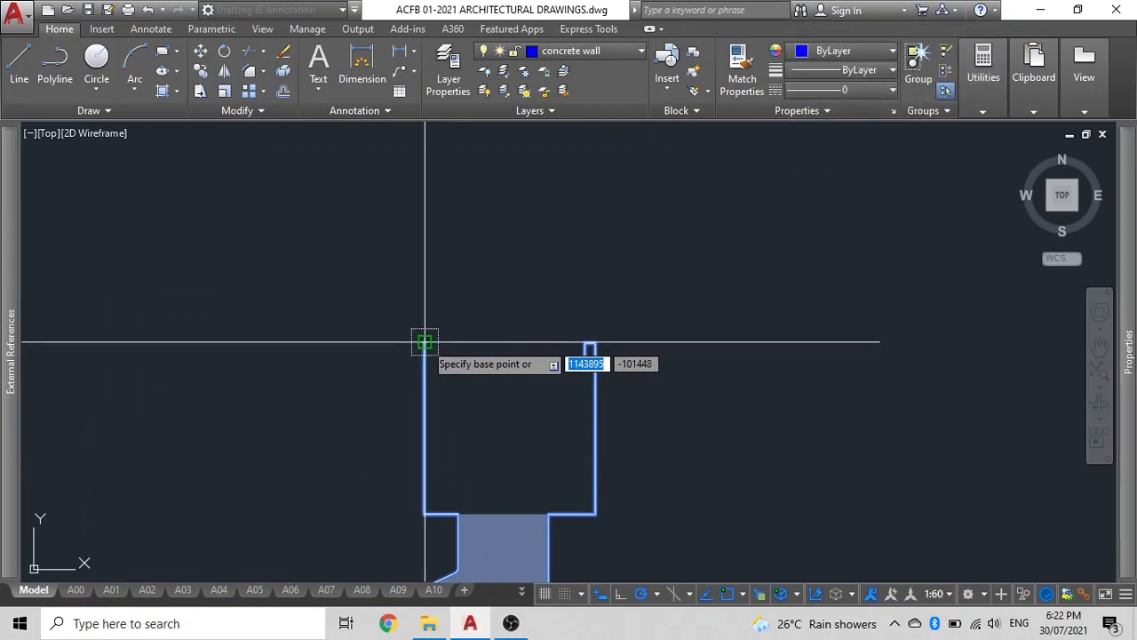
pyautogui.scroll(6, 423, 343)
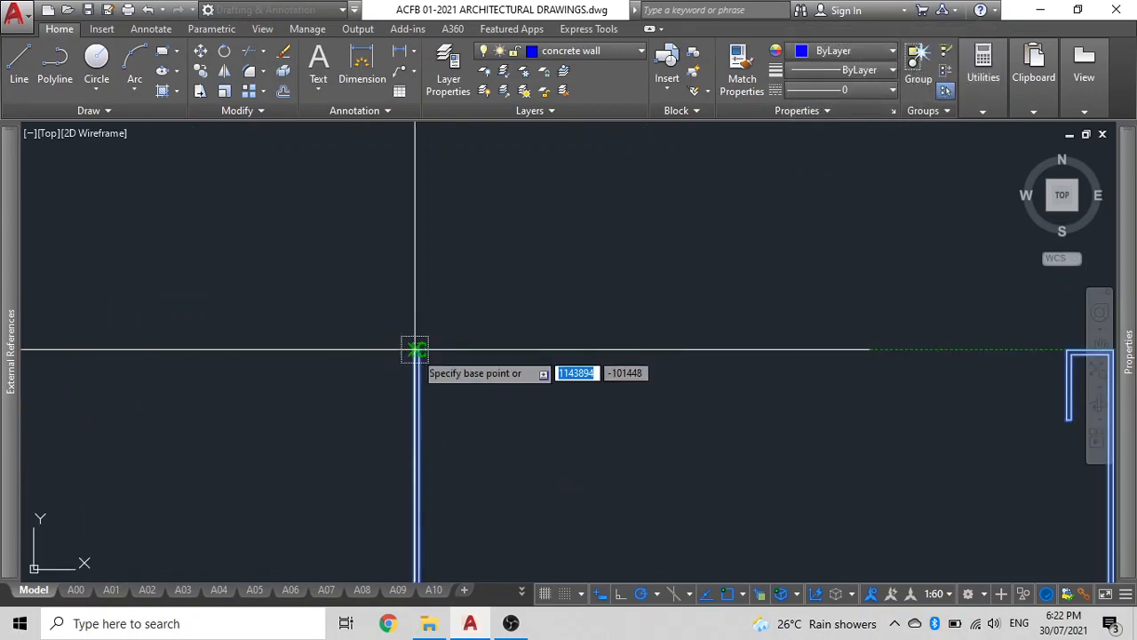
pyautogui.scroll(-6, 419, 344)
pyautogui.moveTo(297, 347); pyautogui.dragTo(772, 372, button='middle')
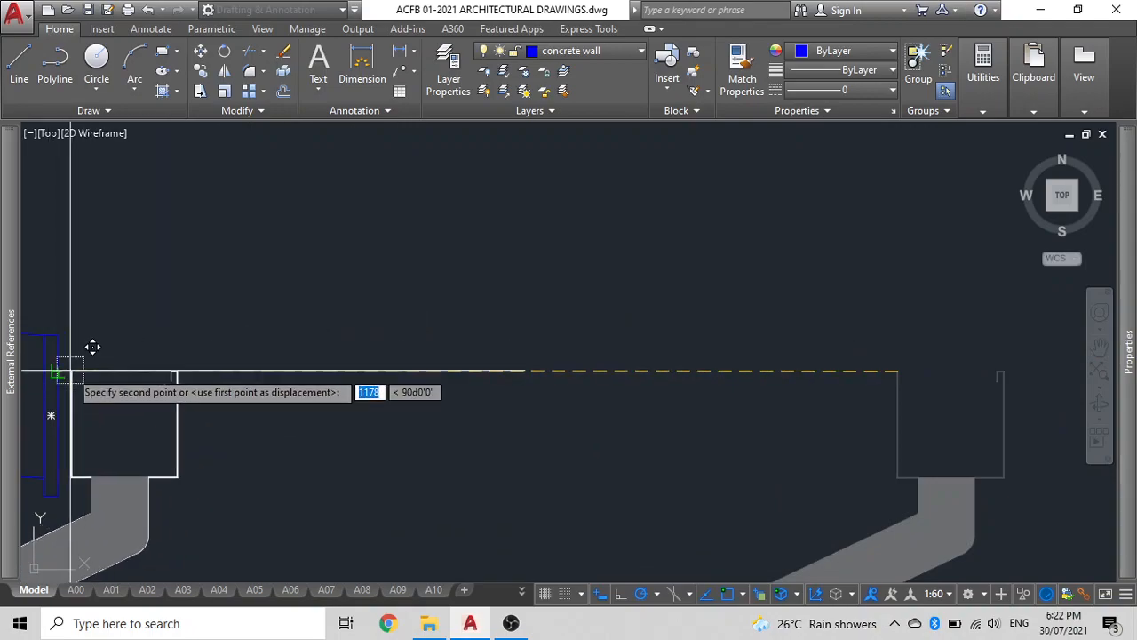
pyautogui.click(58, 372)
pyautogui.scroll(-5, 115, 366)
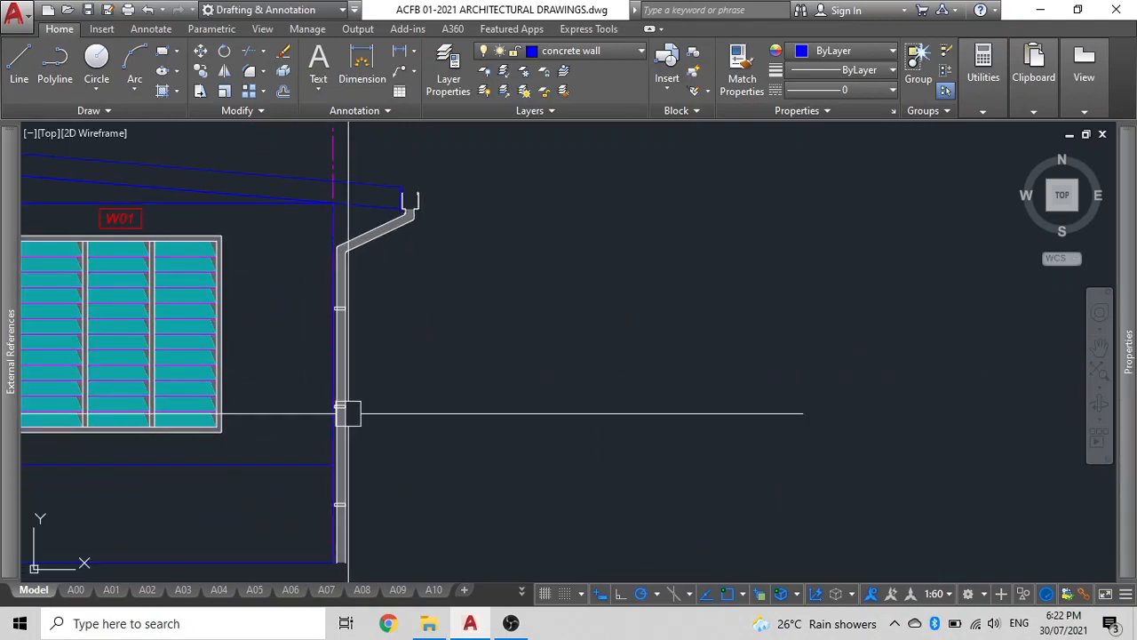
pyautogui.moveTo(346, 428); pyautogui.dragTo(543, 349, button='middle')
pyautogui.scroll(-2, 478, 355)
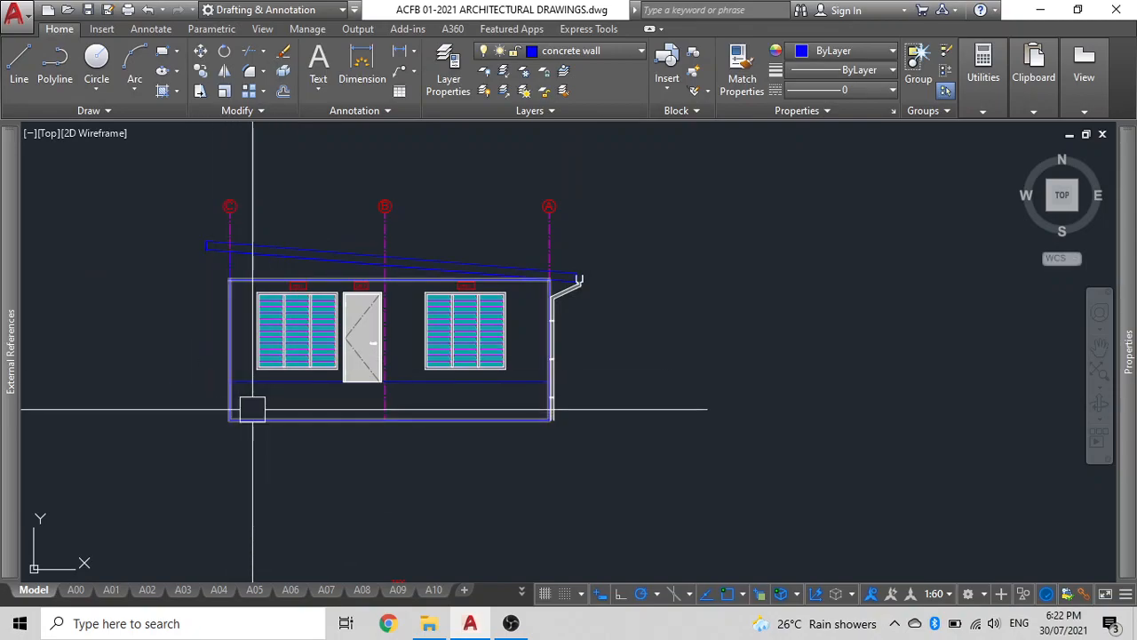
# Draw a rectangle over the elevation wall outline from its bottom-left corner to its top-right corner.
pyautogui.write('rec')
pyautogui.press('Return')
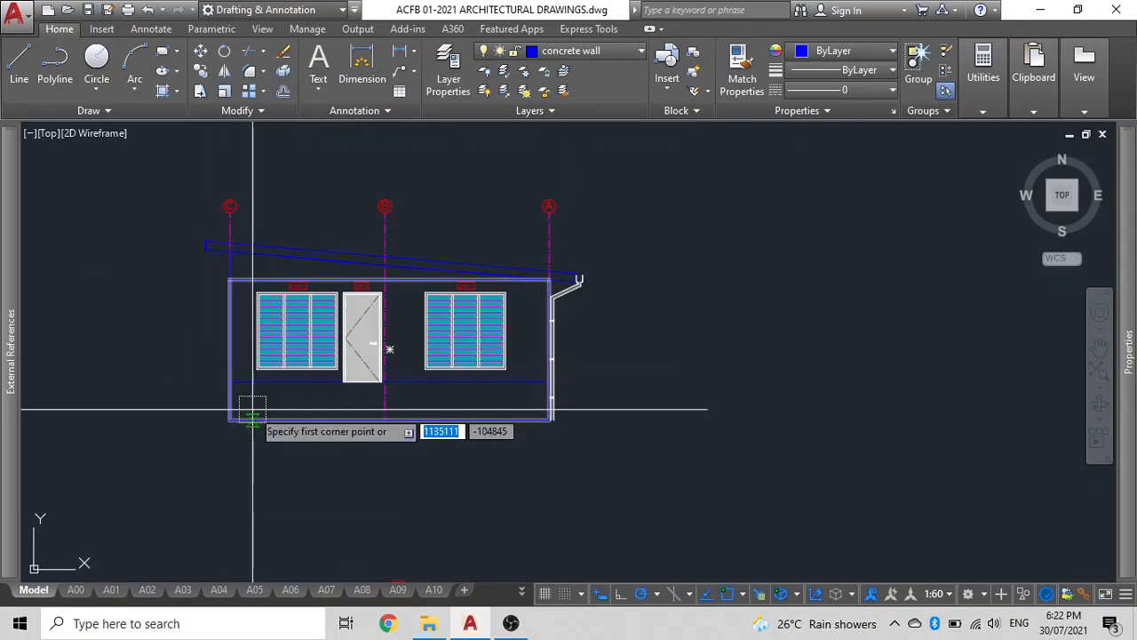
pyautogui.click(230, 418)
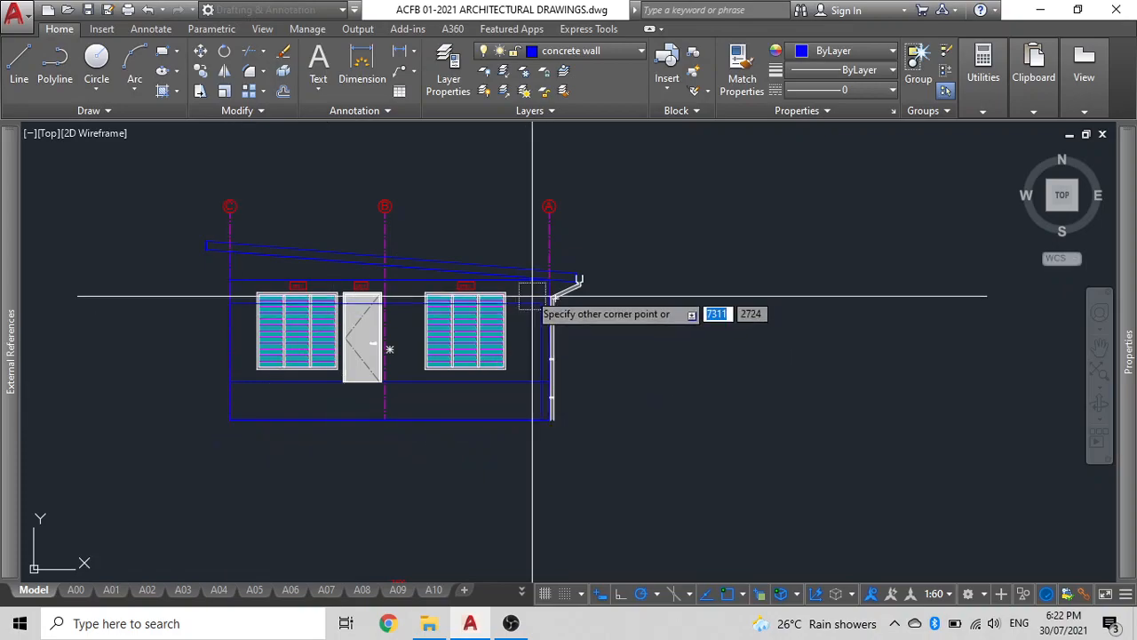
pyautogui.scroll(3, 541, 304)
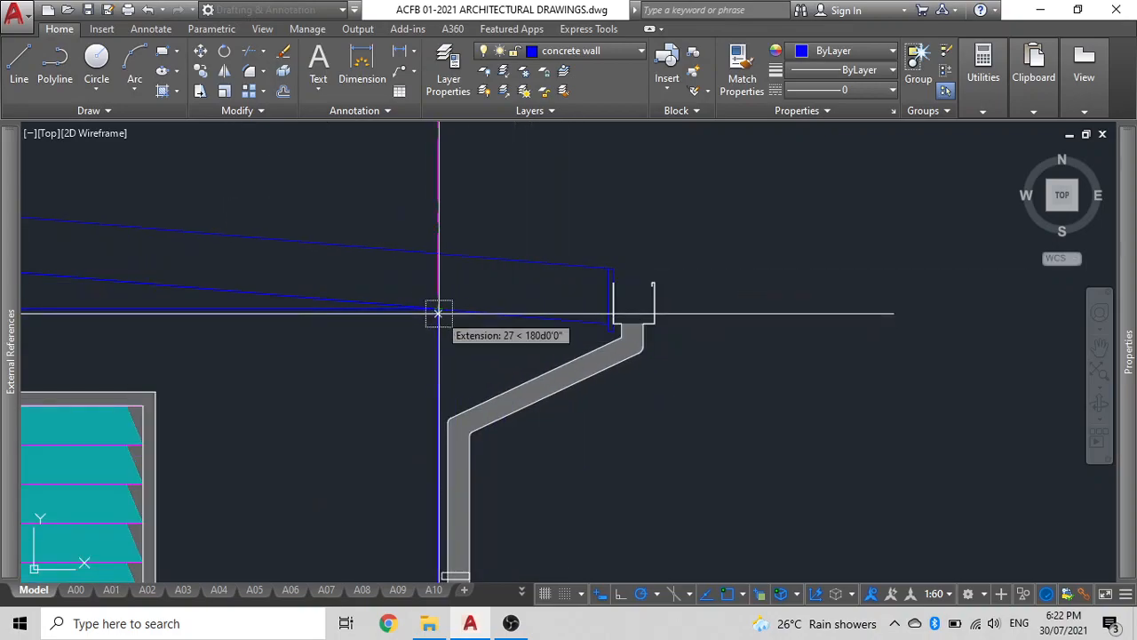
pyautogui.scroll(-5, 459, 338)
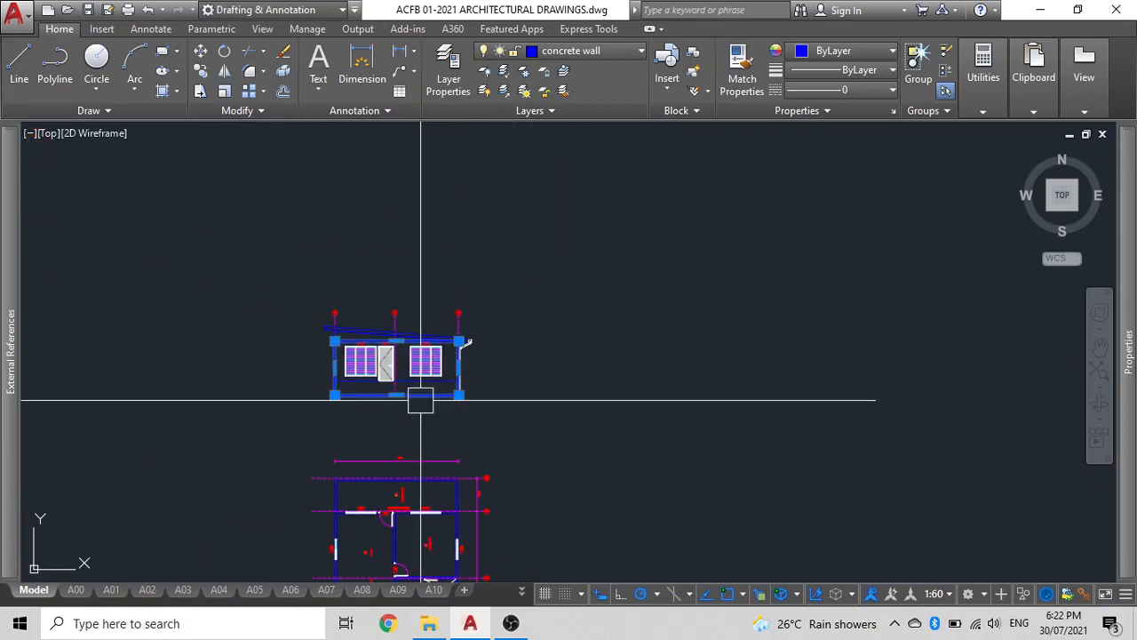
# Move the new rectangle to an empty area left of the elevation.
pyautogui.write('m')
pyautogui.press('space')
pyautogui.click(441, 425)
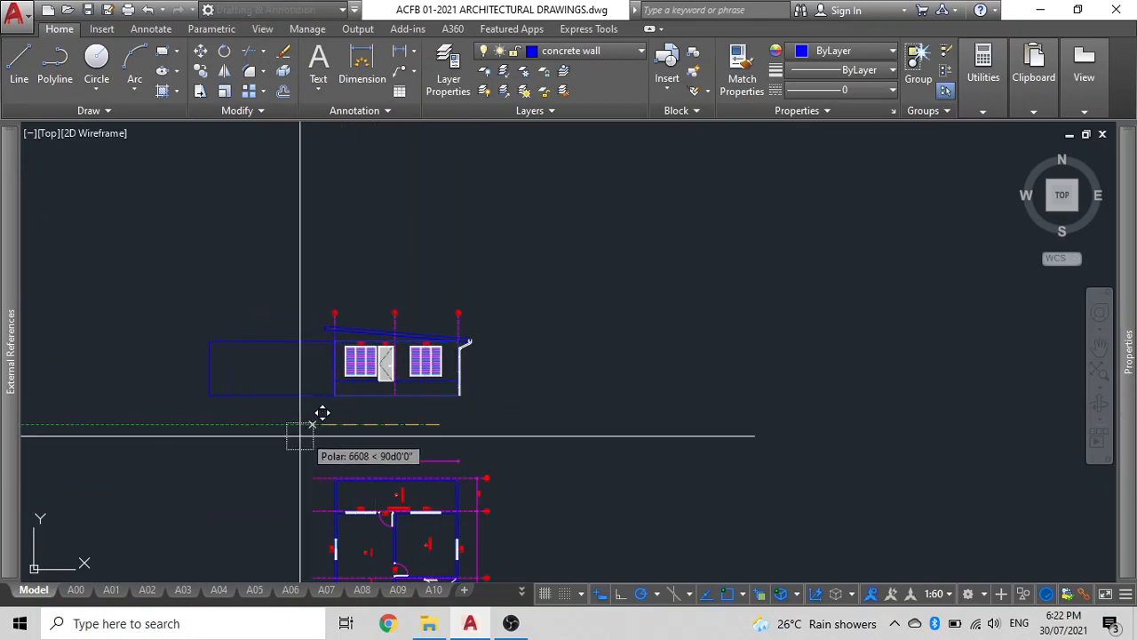
pyautogui.click(238, 430)
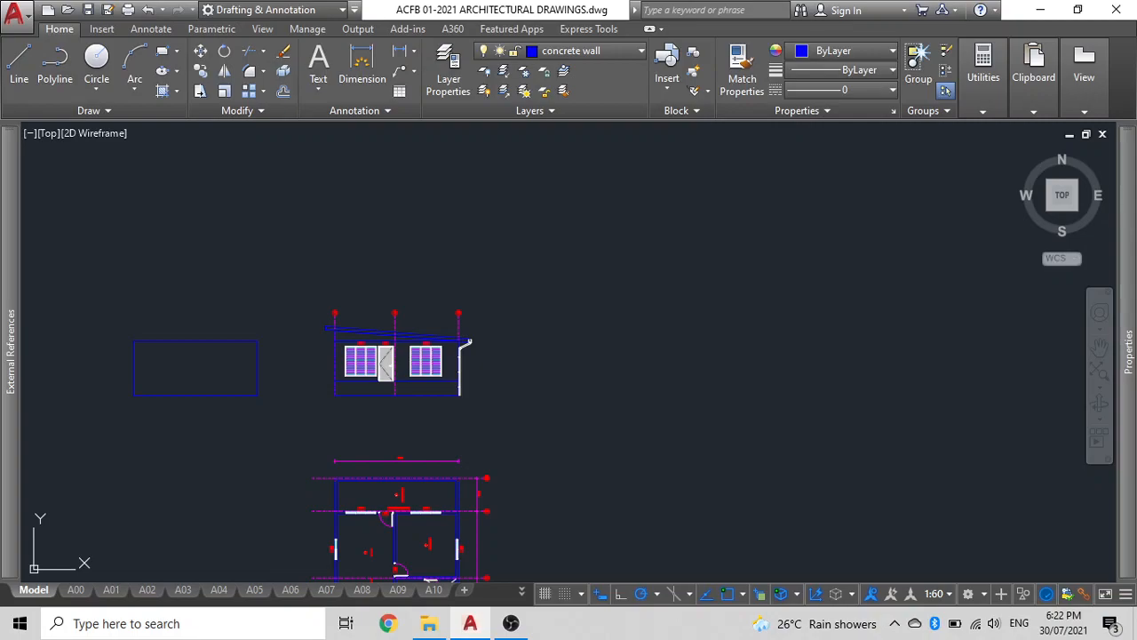
# Fill the rectangle with a SOLID hatch coloured 254,234,185.
pyautogui.write('h')
pyautogui.press('space')
pyautogui.click(154, 71)
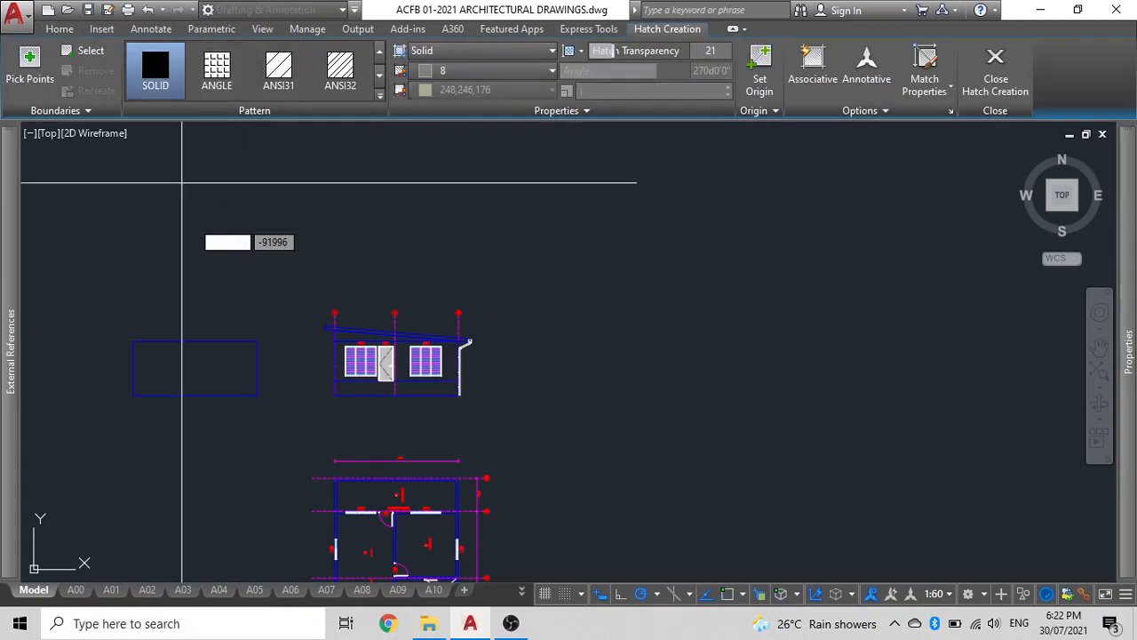
pyautogui.click(453, 71)
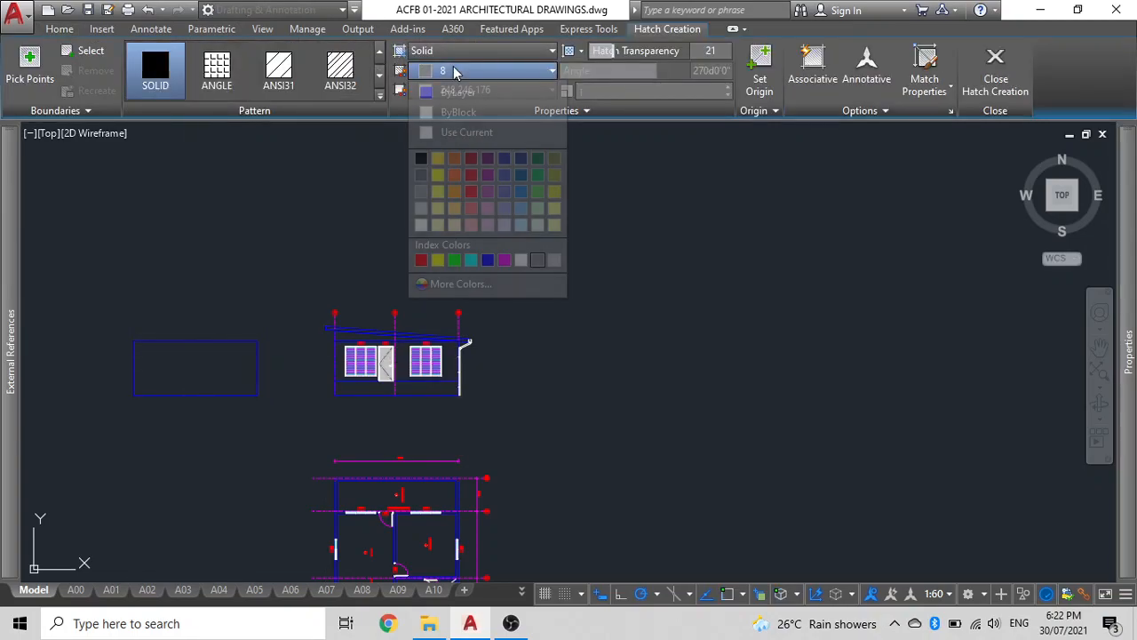
pyautogui.click(455, 227)
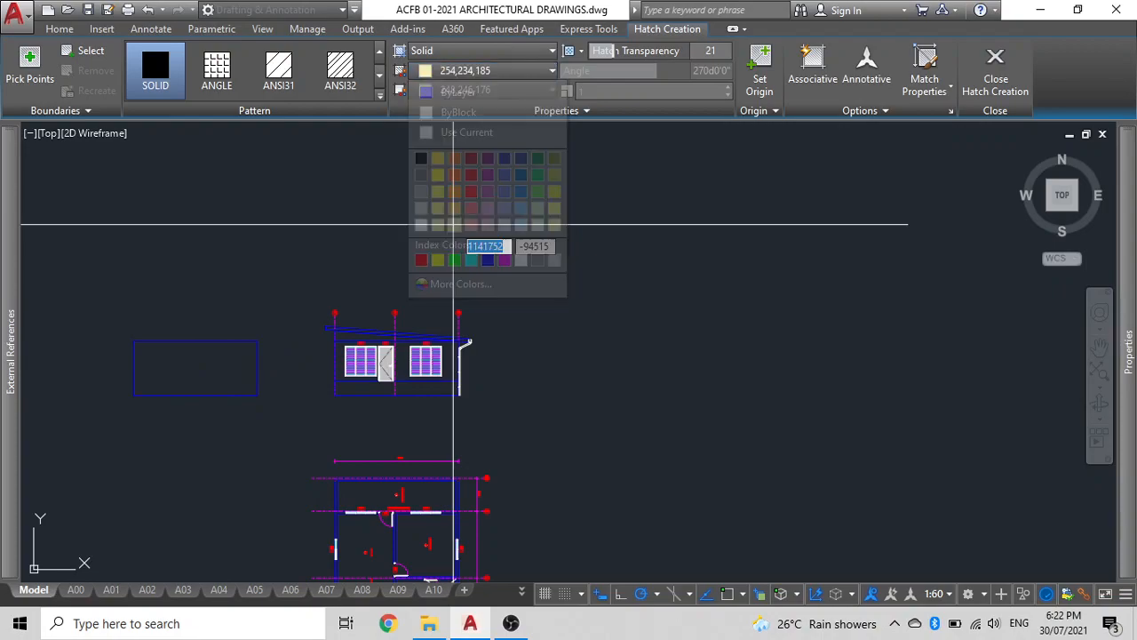
pyautogui.click(208, 363)
pyautogui.press('Return')
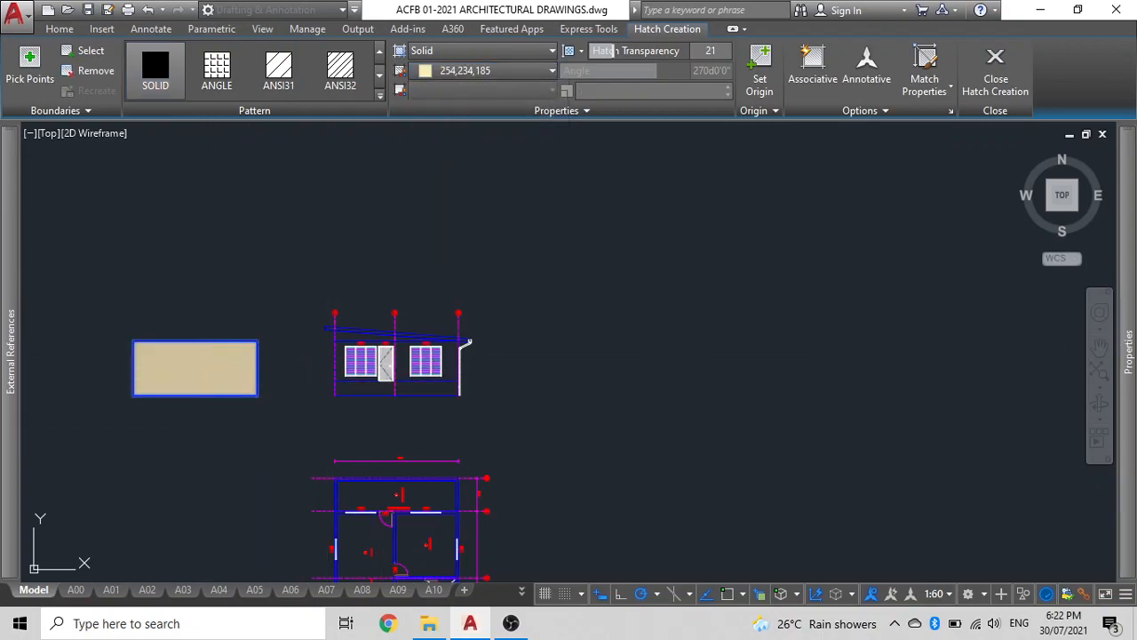
# Move the cream solid hatch back onto the elevation wall, aligning its bottom-left corner with the wall's.
pyautogui.click(199, 363)
pyautogui.write('m')
pyautogui.press('Return')
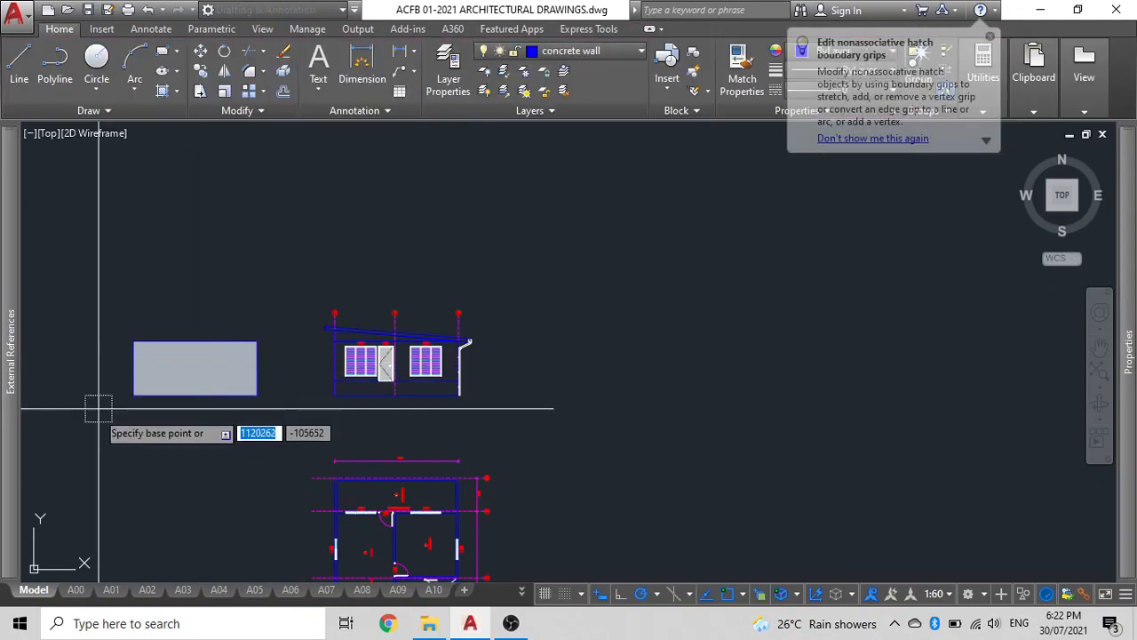
pyautogui.click(134, 394)
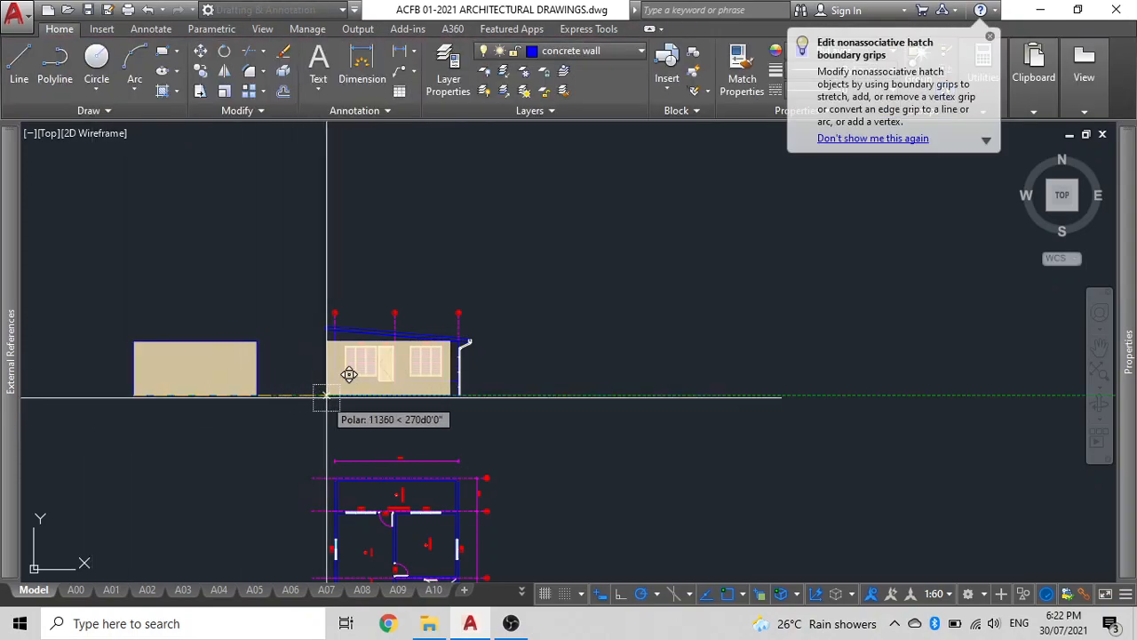
pyautogui.scroll(5, 355, 378)
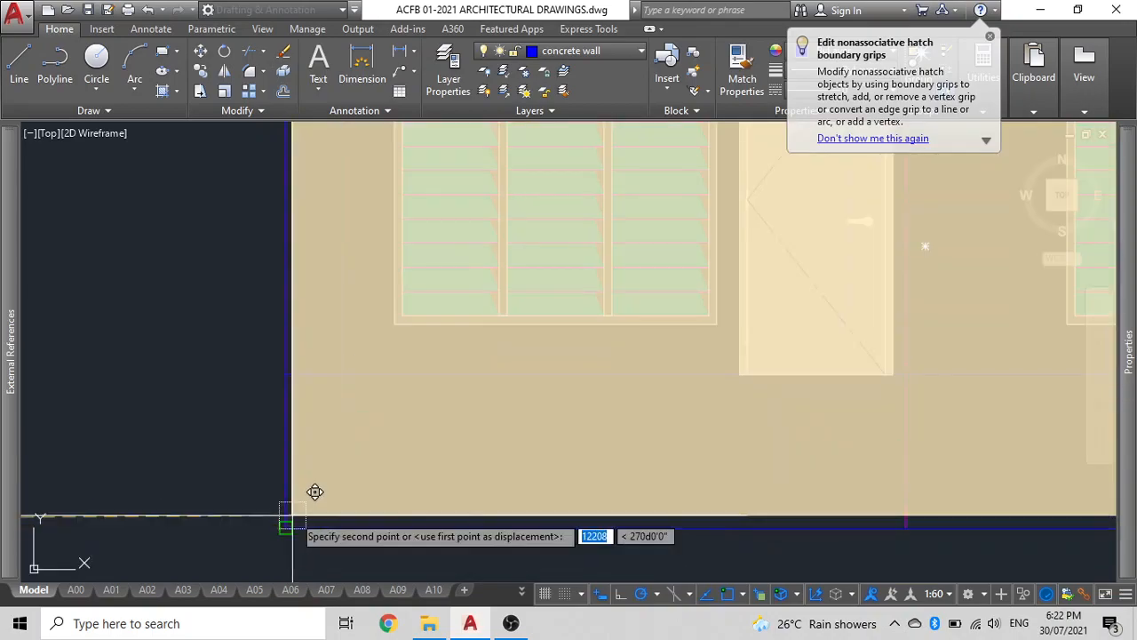
pyautogui.scroll(-5, 304, 424)
pyautogui.moveTo(304, 424); pyautogui.dragTo(387, 411, button='middle')
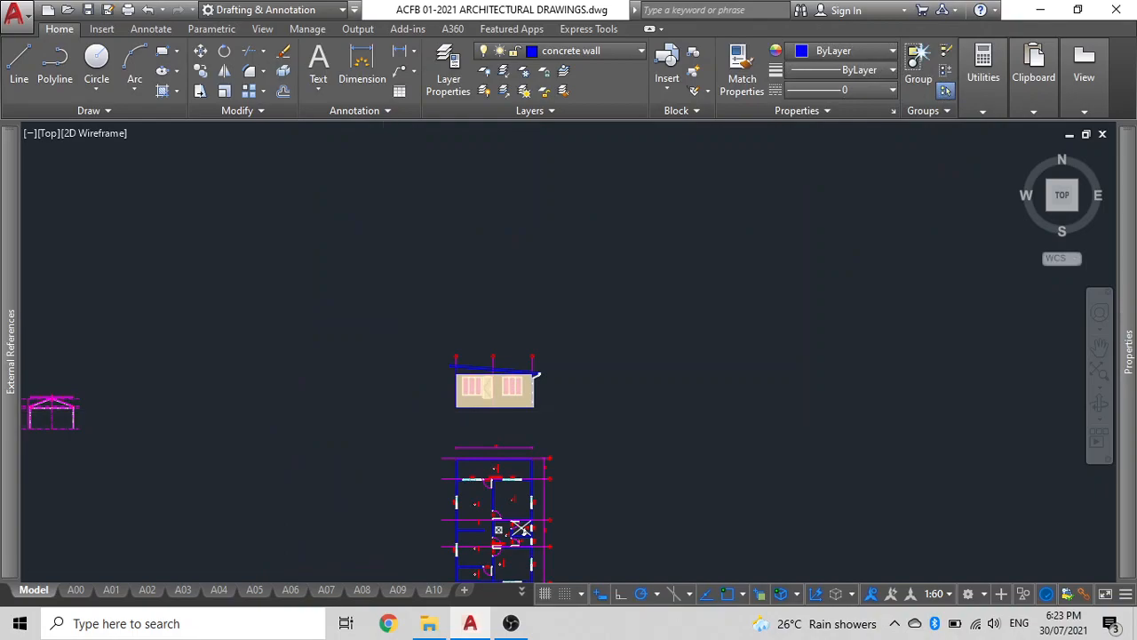
# Set the wall hatch's transparency to 0.
pyautogui.scroll(5, 567, 407)
pyautogui.moveTo(206, 434); pyautogui.dragTo(533, 414, button='middle')
pyautogui.scroll(-1, 569, 421)
pyautogui.click(537, 429)
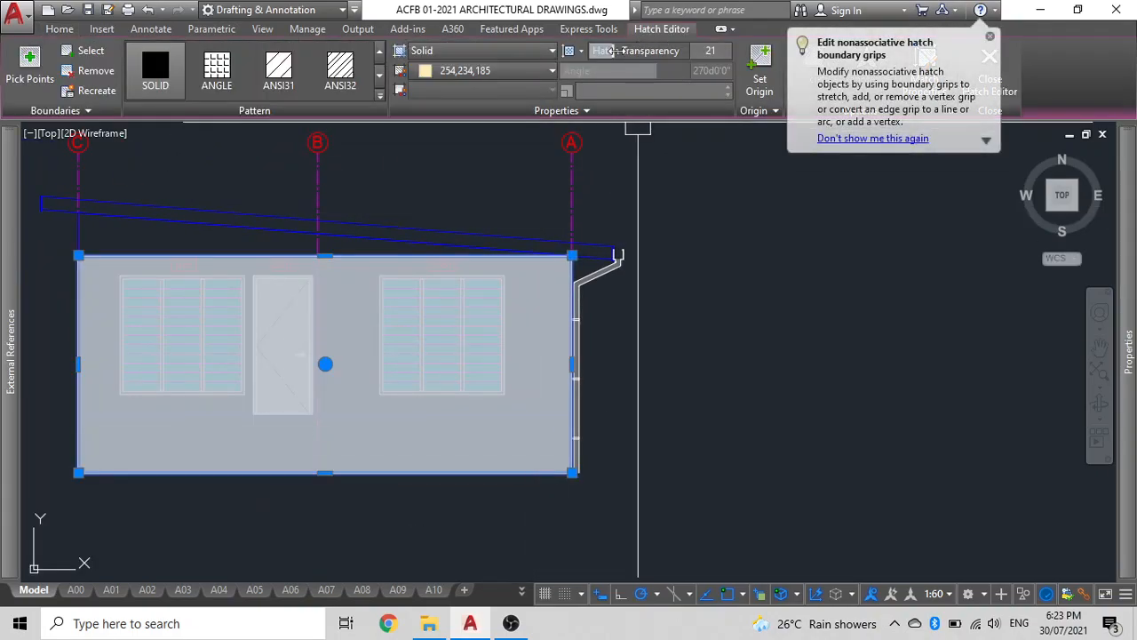
pyautogui.moveTo(617, 51); pyautogui.dragTo(560, 51)
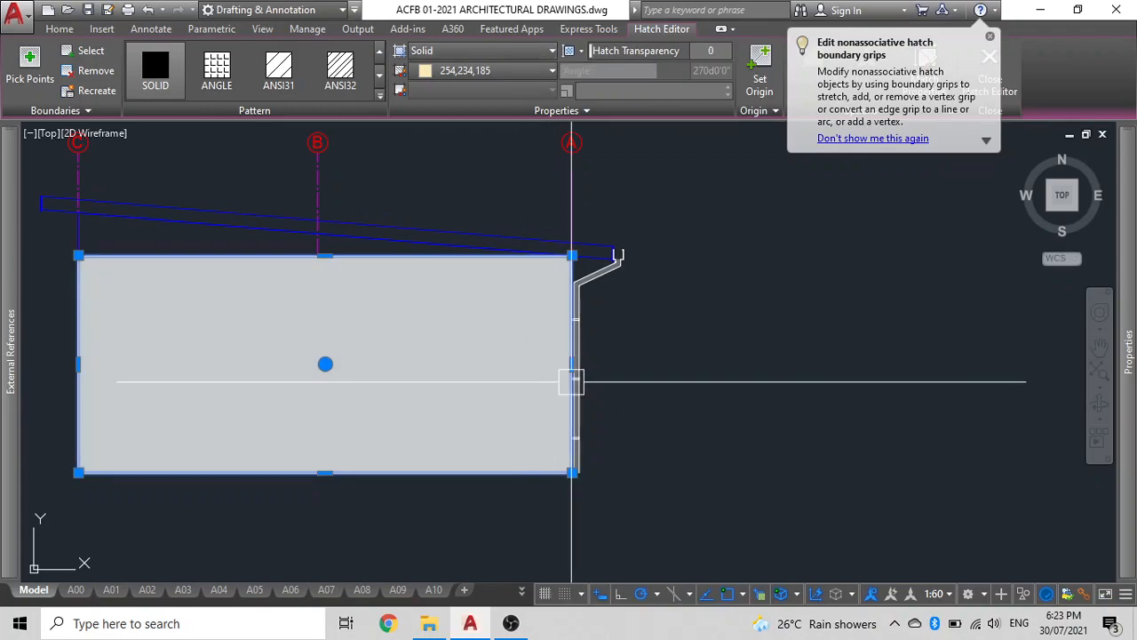
pyautogui.press('Escape')
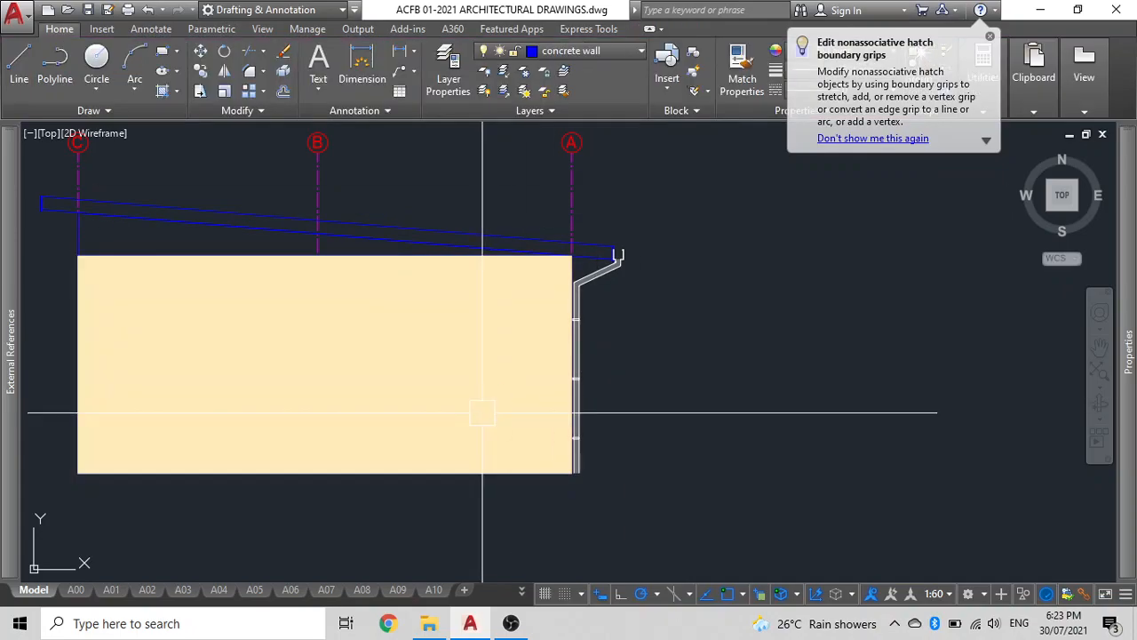
# Send the wall hatch to the back behind the windows and door.
pyautogui.click(498, 414)
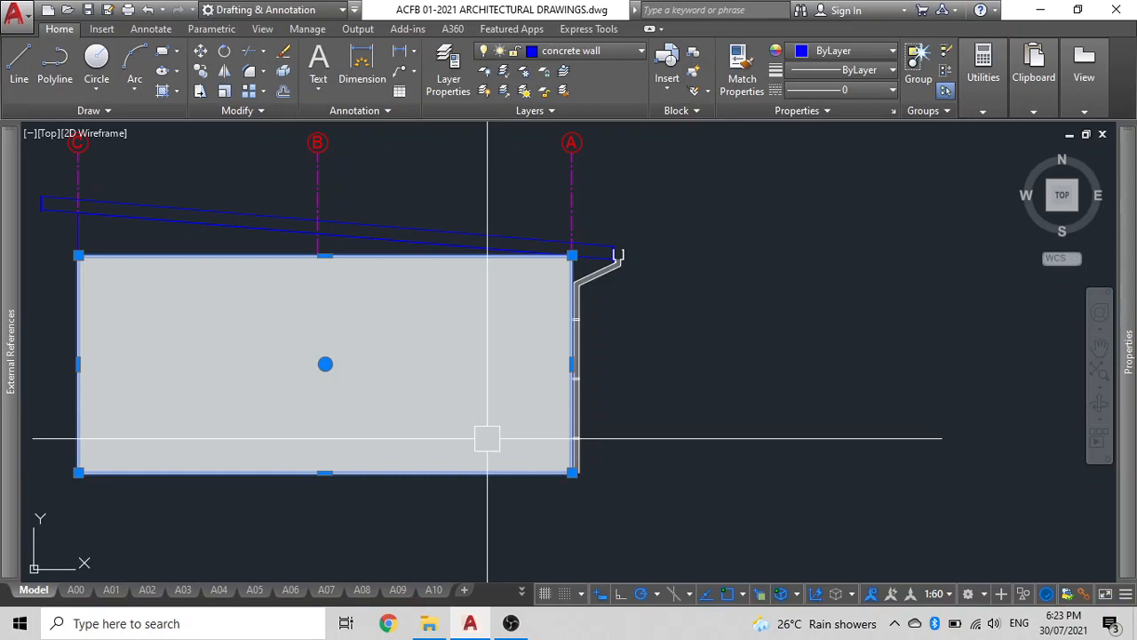
pyautogui.write('dr')
pyautogui.press('Return')
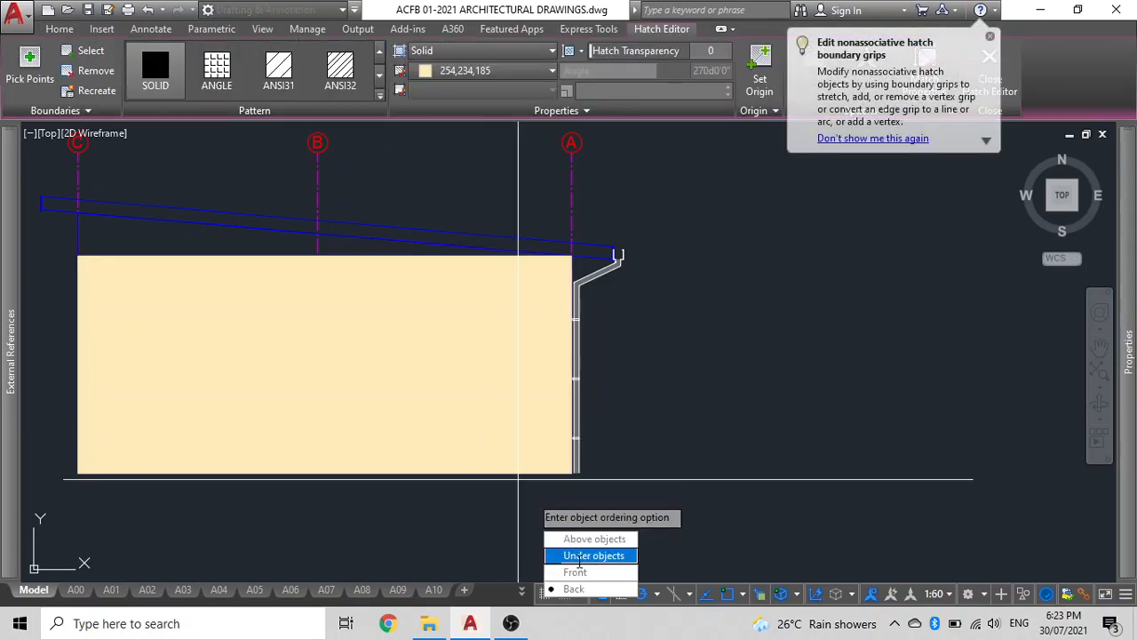
pyautogui.click(576, 588)
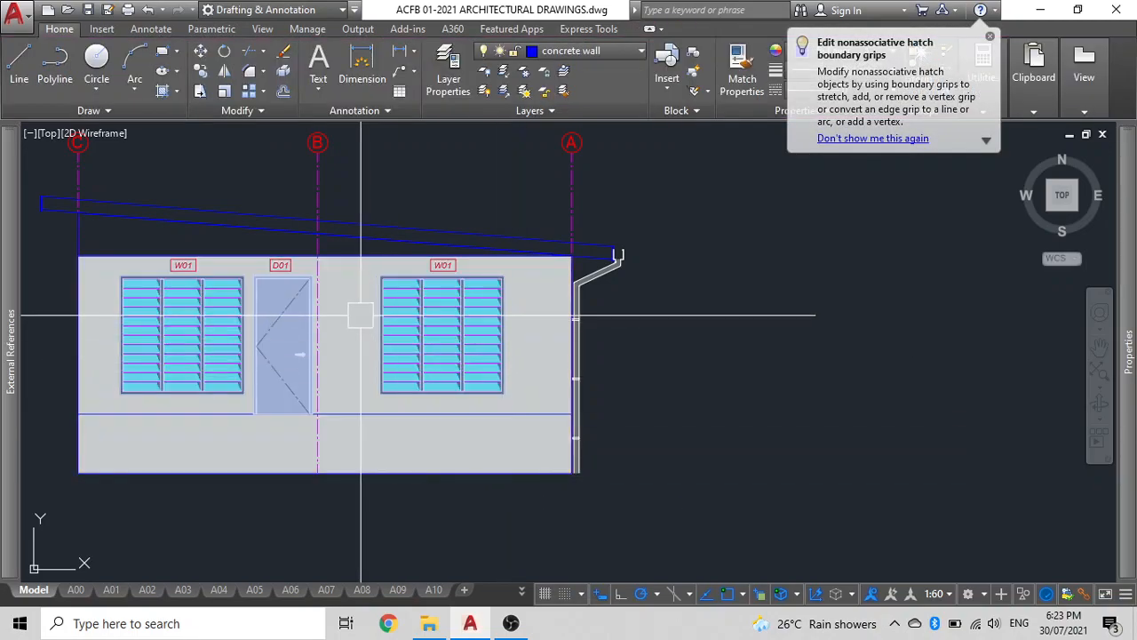
# Change the colour of the horizontal plinth line across the wall to White.
pyautogui.click(360, 415)
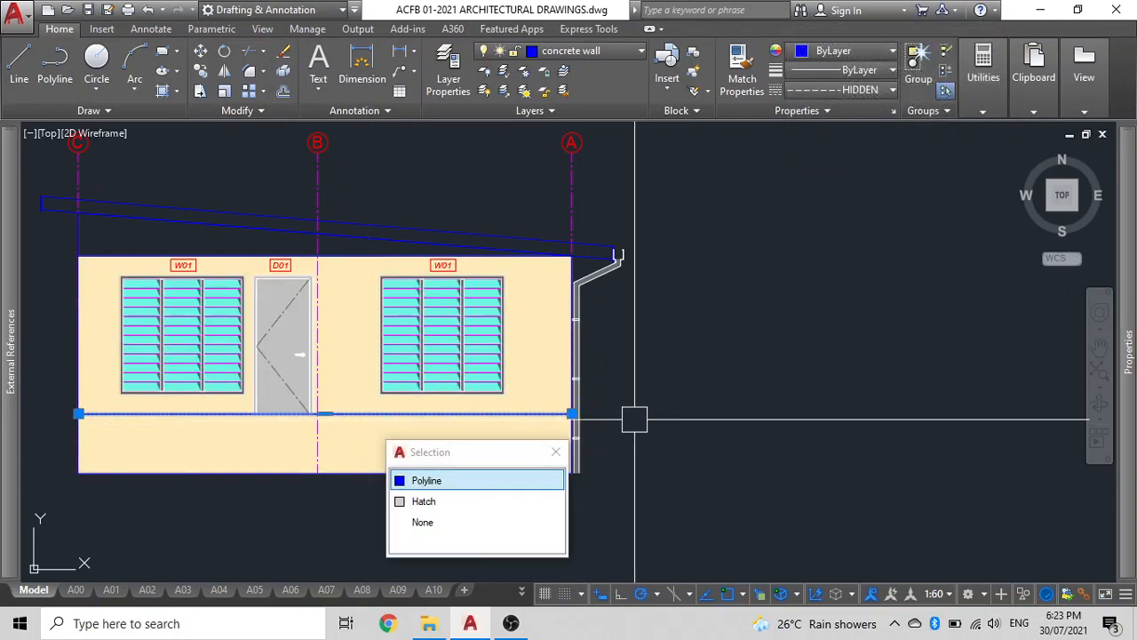
pyautogui.press('Return')
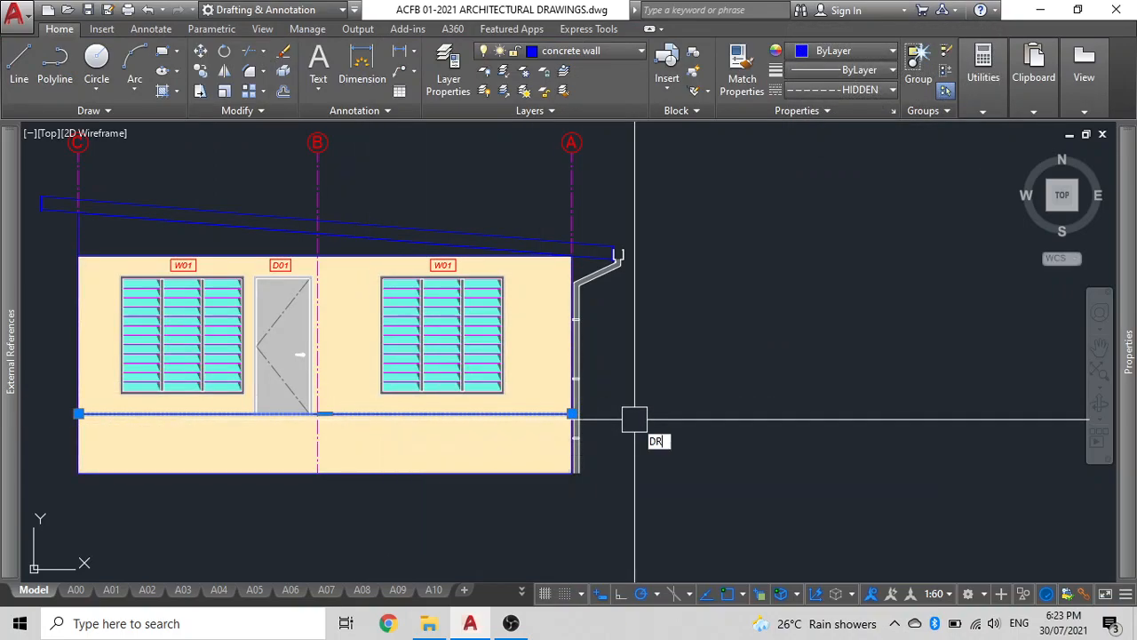
pyautogui.click(689, 525)
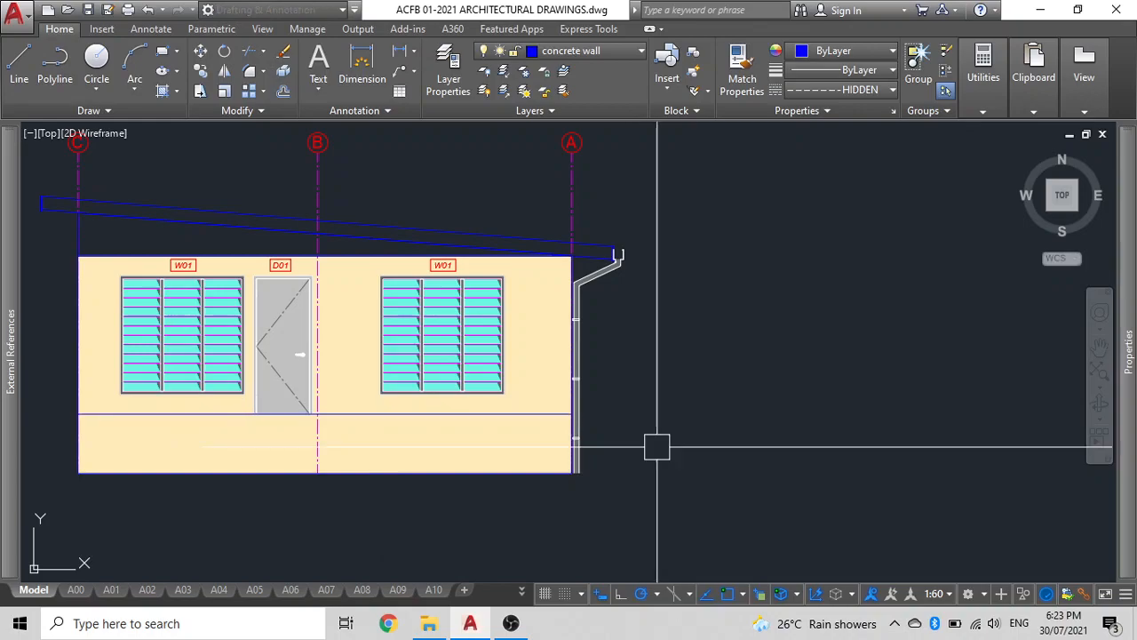
pyautogui.click(559, 413)
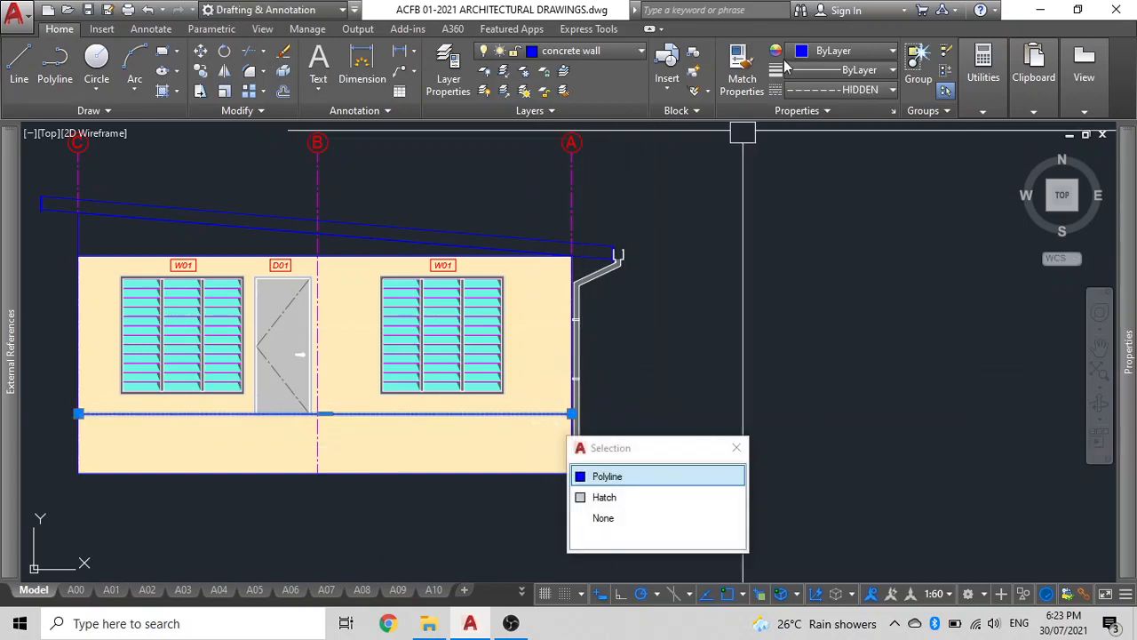
pyautogui.click(835, 53)
pyautogui.click(897, 219)
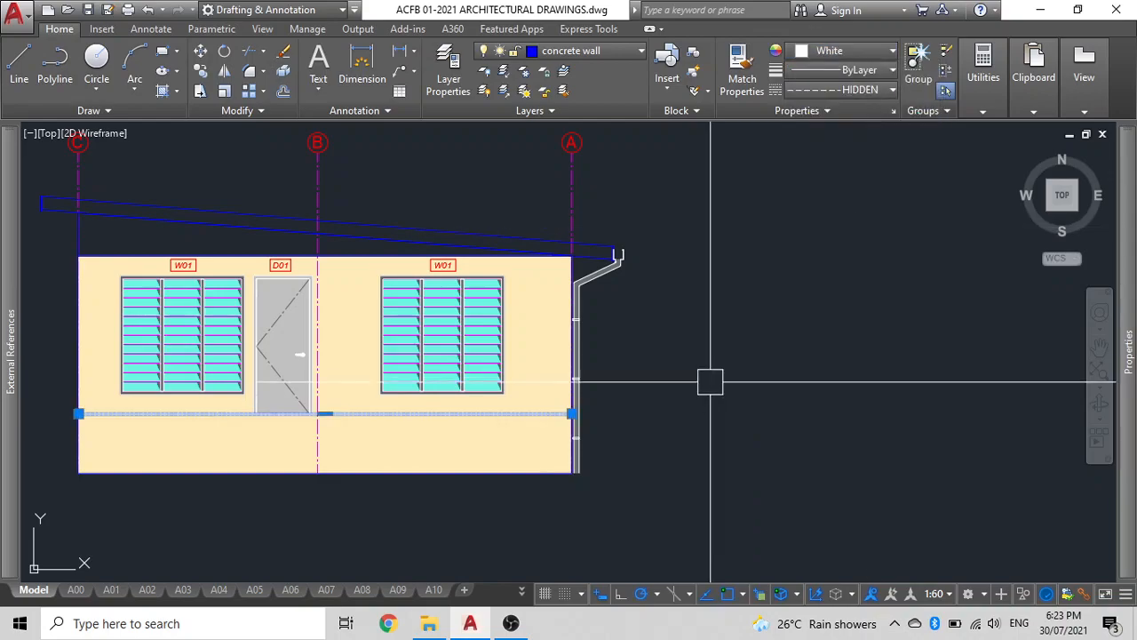
# Select the sloping roof outline and move it to an empty area left of the elevation.
pyautogui.moveTo(292, 346)
pyautogui.mouseDown(button='middle')
pyautogui.moveTo(581, 411)
pyautogui.moveTo(636, 408)
pyautogui.mouseUp(button='middle')
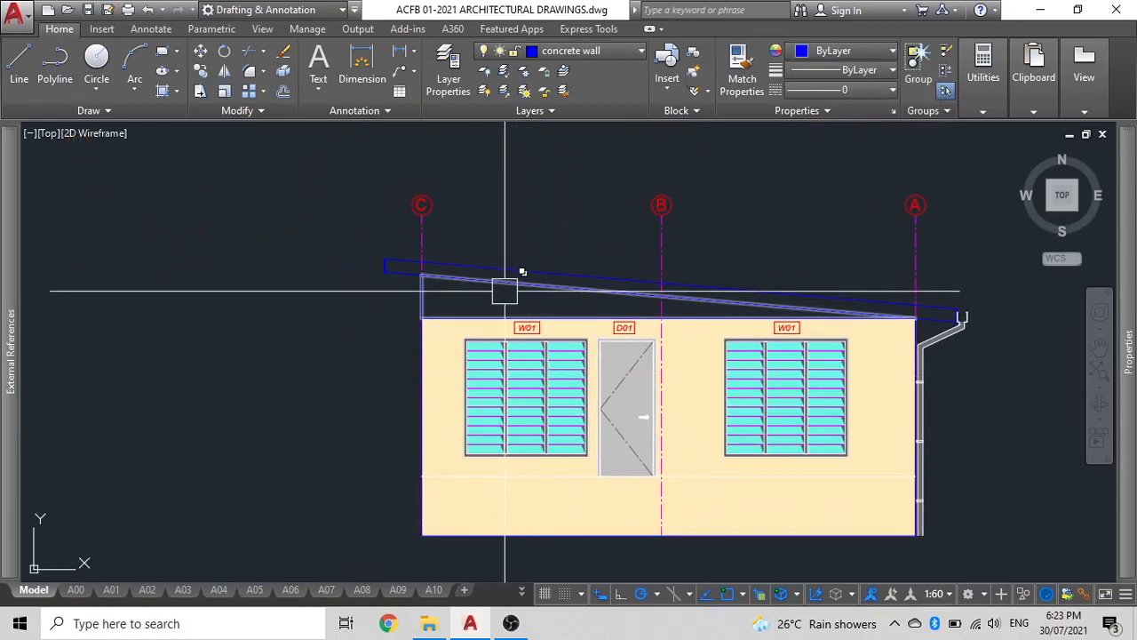
pyautogui.click(452, 310)
pyautogui.moveTo(168, 394); pyautogui.dragTo(592, 325, button='middle')
pyautogui.scroll(-2, 592, 325)
pyautogui.write('m')
pyautogui.press('Return')
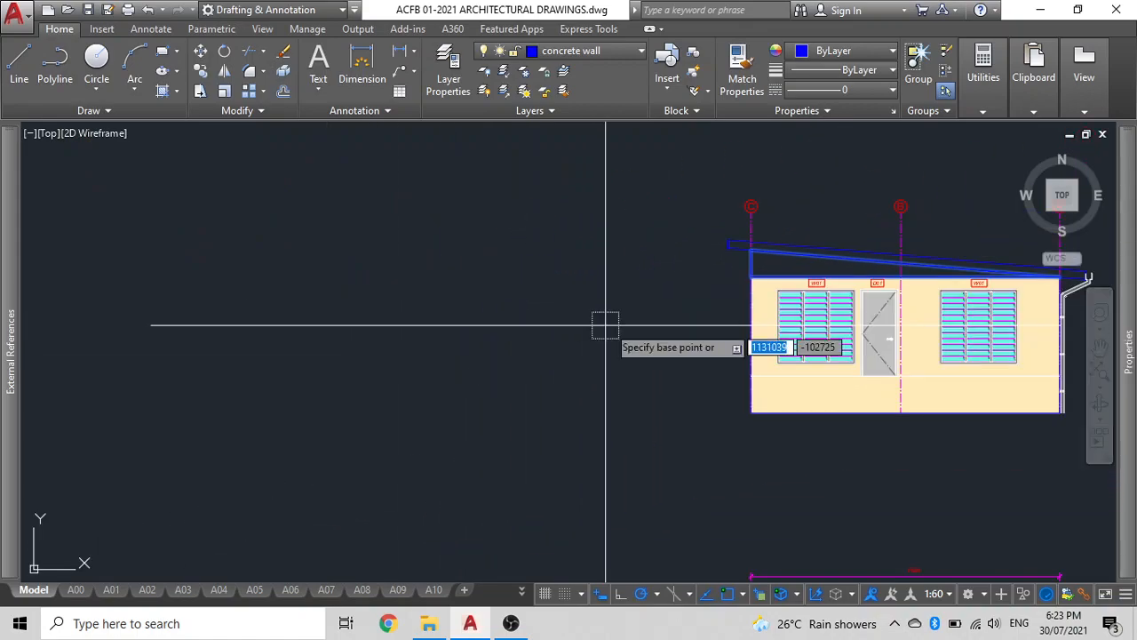
pyautogui.click(669, 369)
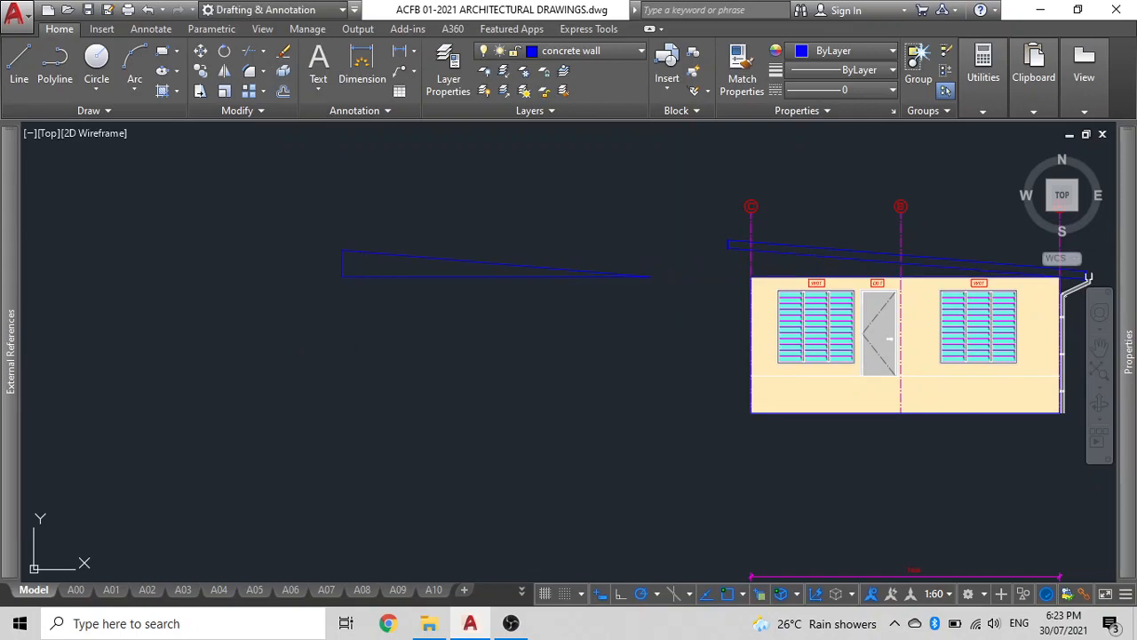
# Hatch the moved roof shape with the ANSI32 pattern.
pyautogui.write('h')
pyautogui.press('Return')
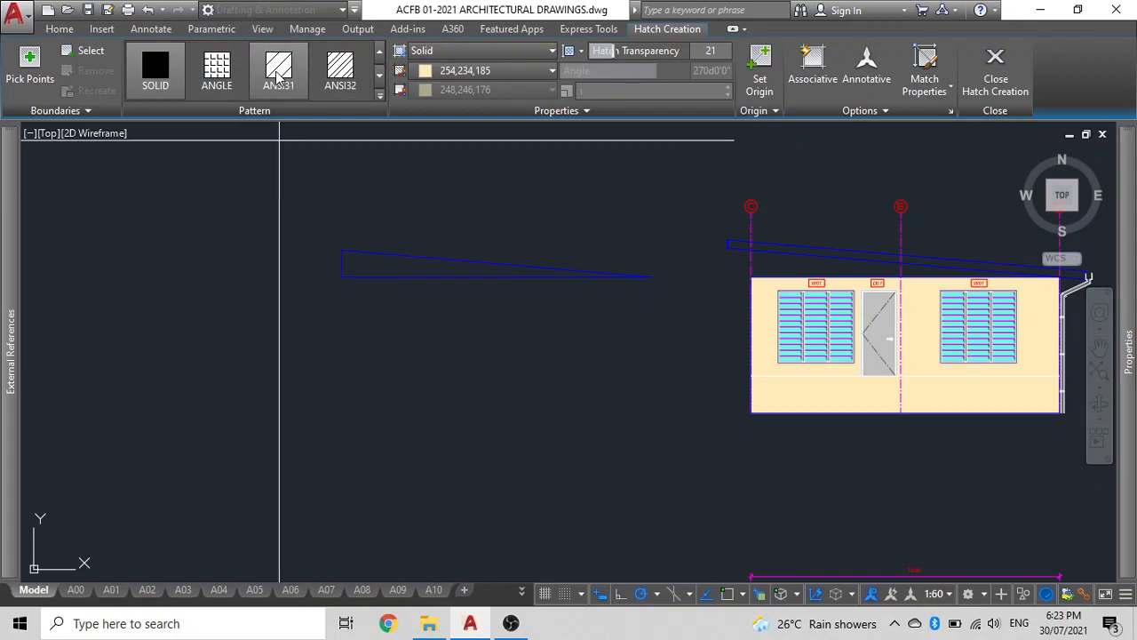
pyautogui.scroll(-1, 344, 82)
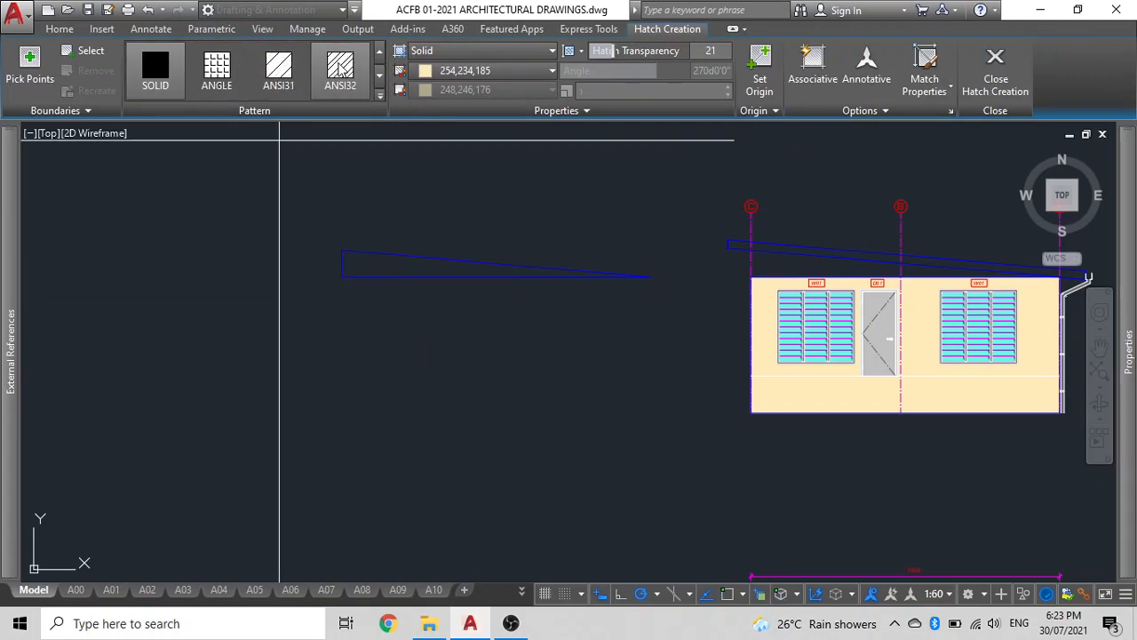
pyautogui.click(339, 69)
pyautogui.scroll(5, 389, 256)
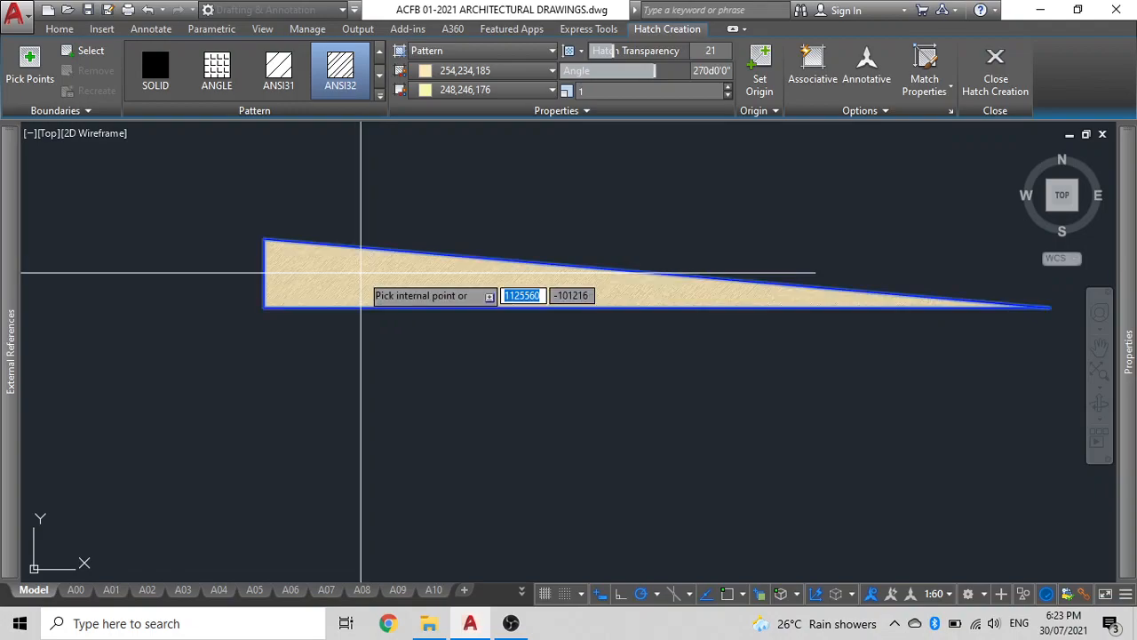
pyautogui.click(361, 273)
pyautogui.press('Return')
# Select the roof hatch and switch its pattern to ANSI31.
pyautogui.scroll(2, 368, 266)
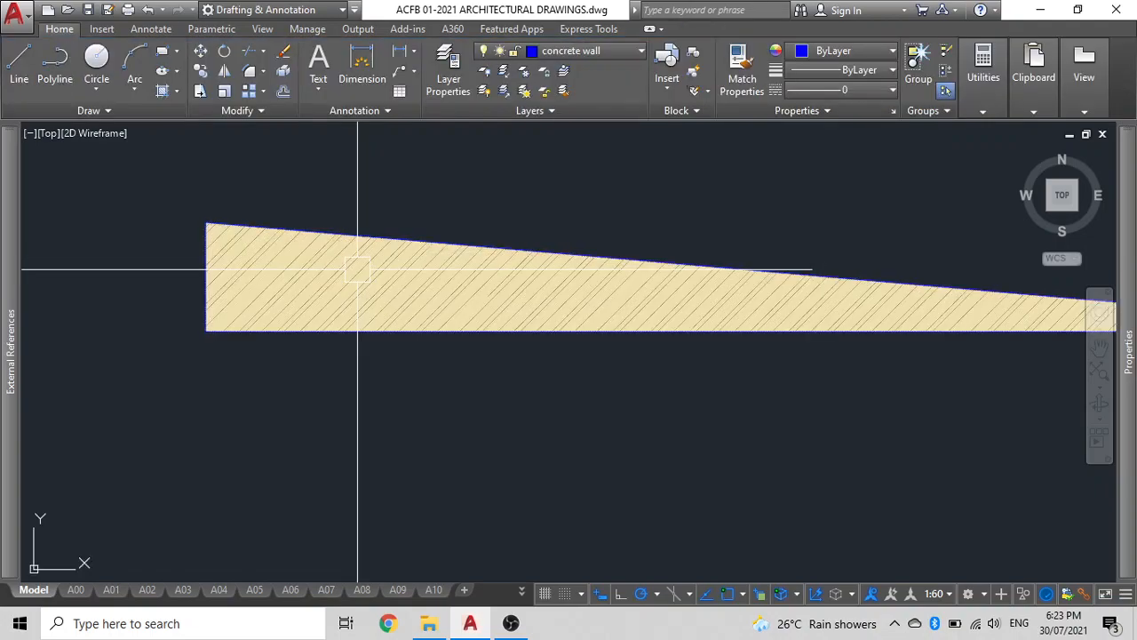
pyautogui.click(354, 277)
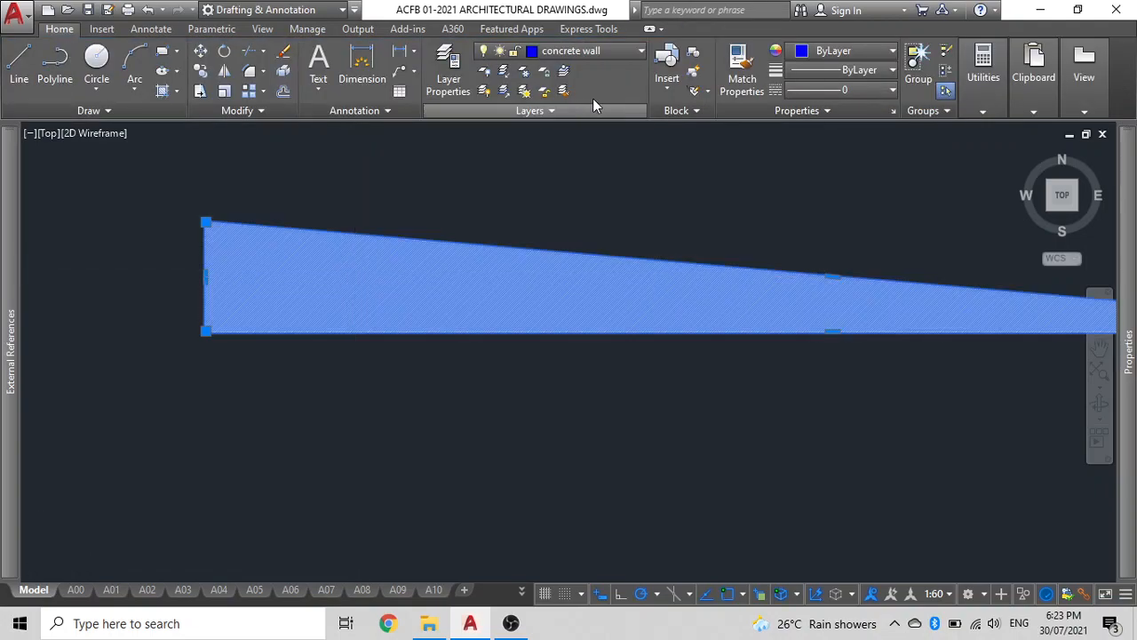
pyautogui.scroll(-2, 550, 128)
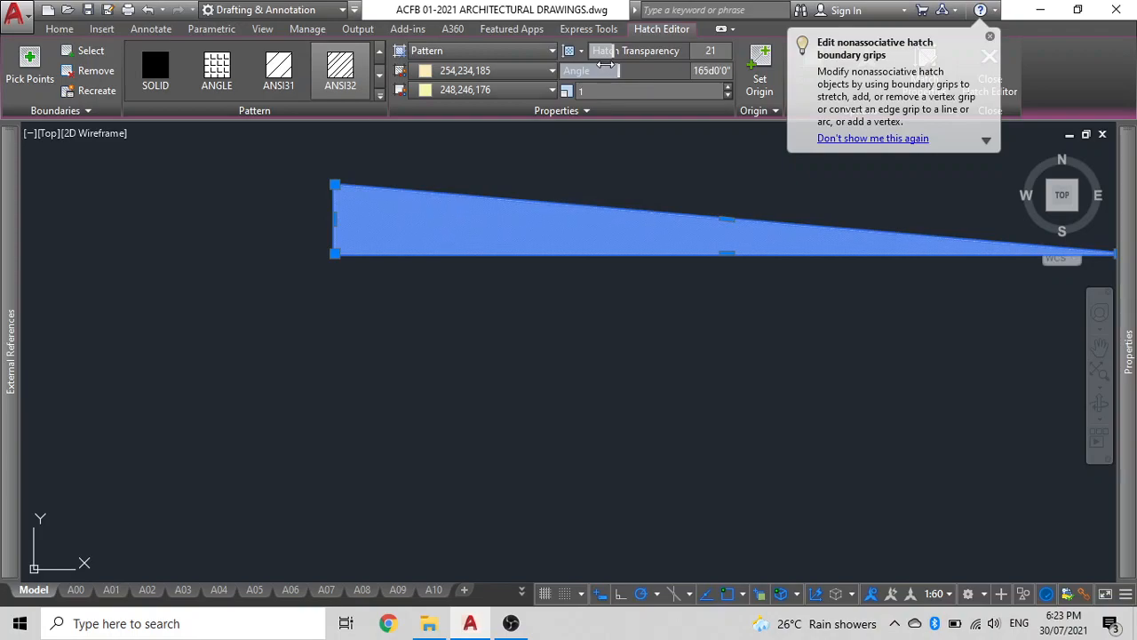
pyautogui.moveTo(582, 70); pyautogui.dragTo(588, 71)
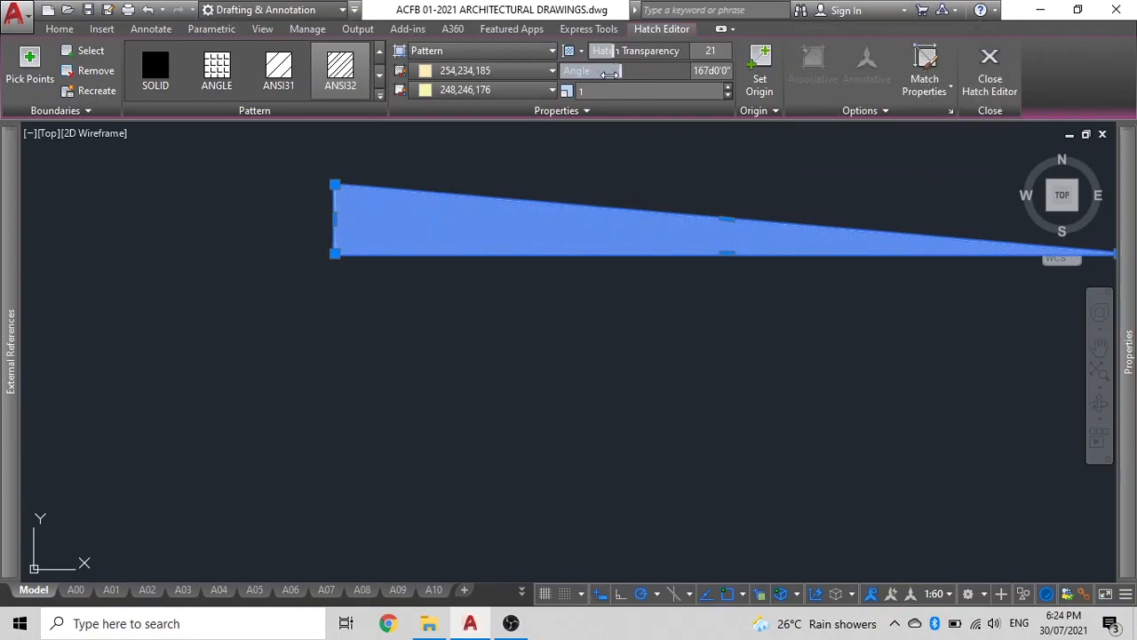
pyautogui.click(277, 77)
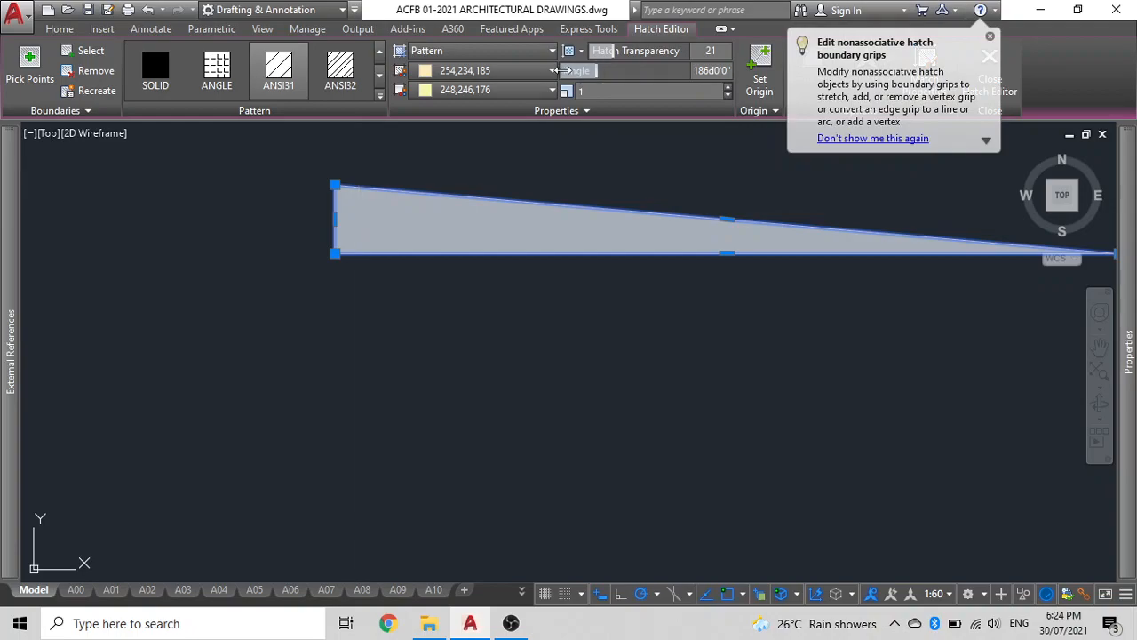
pyautogui.scroll(6, 409, 244)
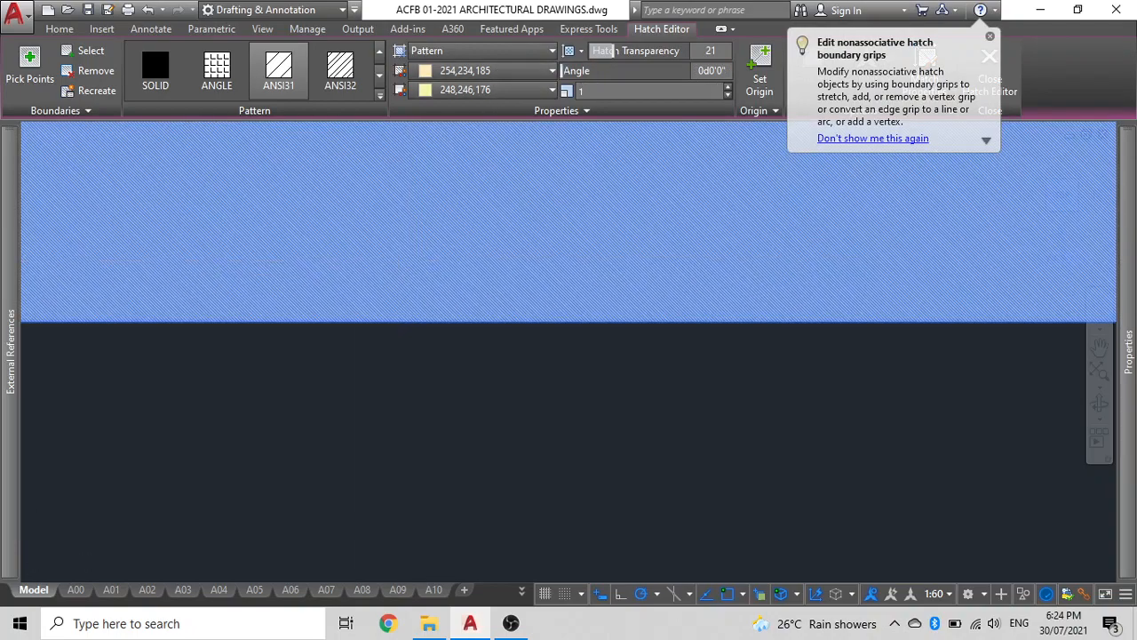
pyautogui.scroll(-4, 644, 222)
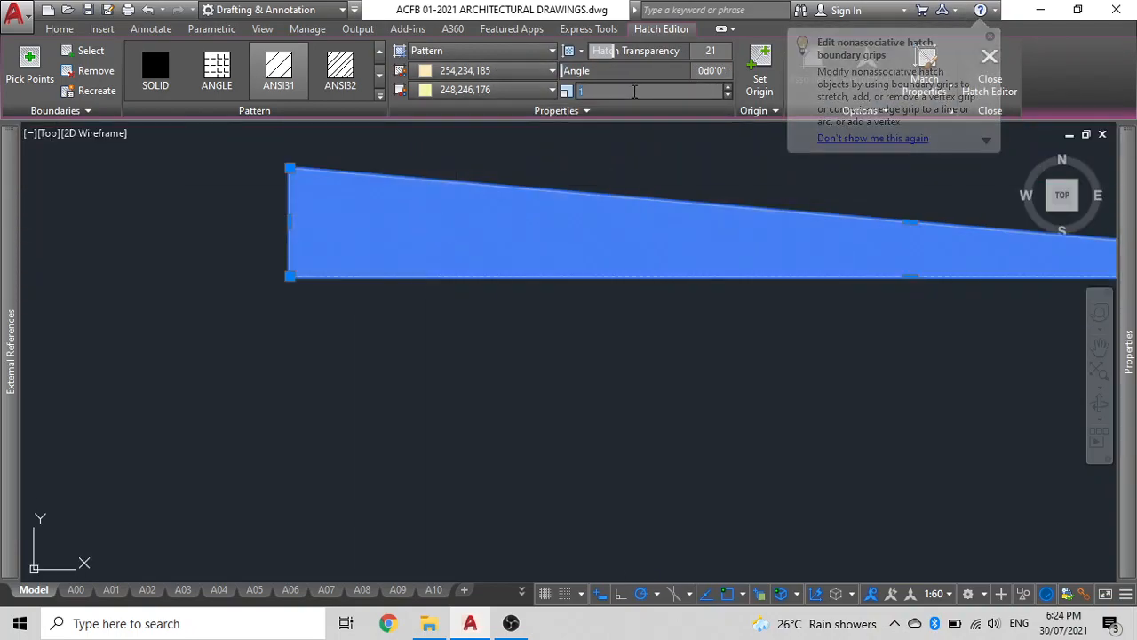
# Set the roof hatch scale to 20.
pyautogui.write('10')
pyautogui.press('Return')
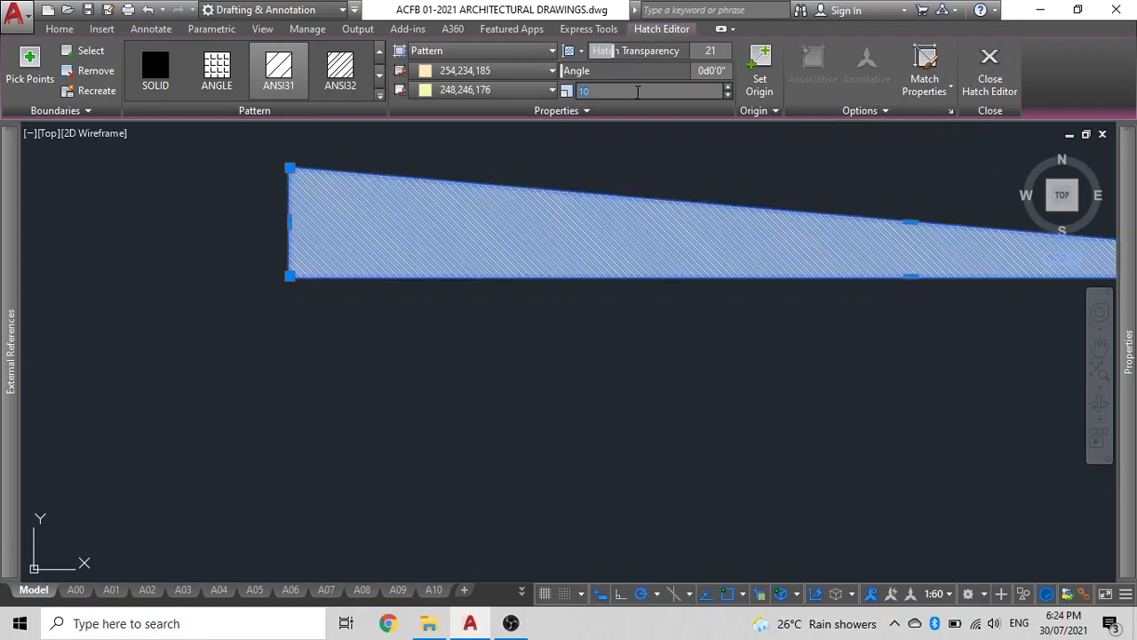
pyautogui.write('20')
pyautogui.press('Return')
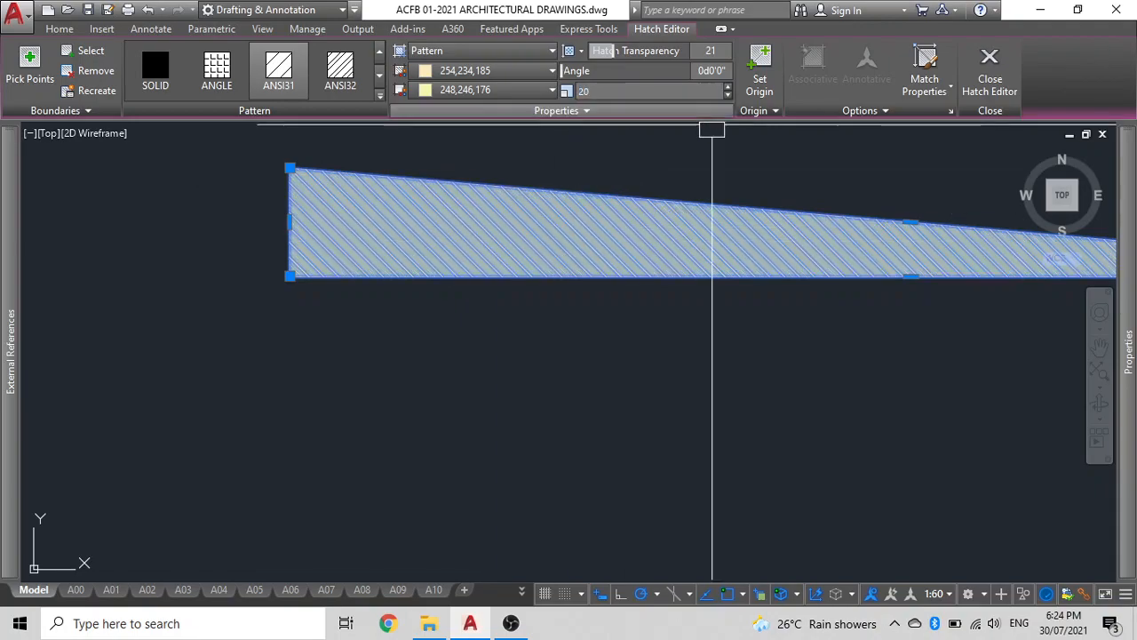
# Adjust the roof hatch angle to about 46 degrees.
pyautogui.moveTo(562, 71); pyautogui.dragTo(592, 73)
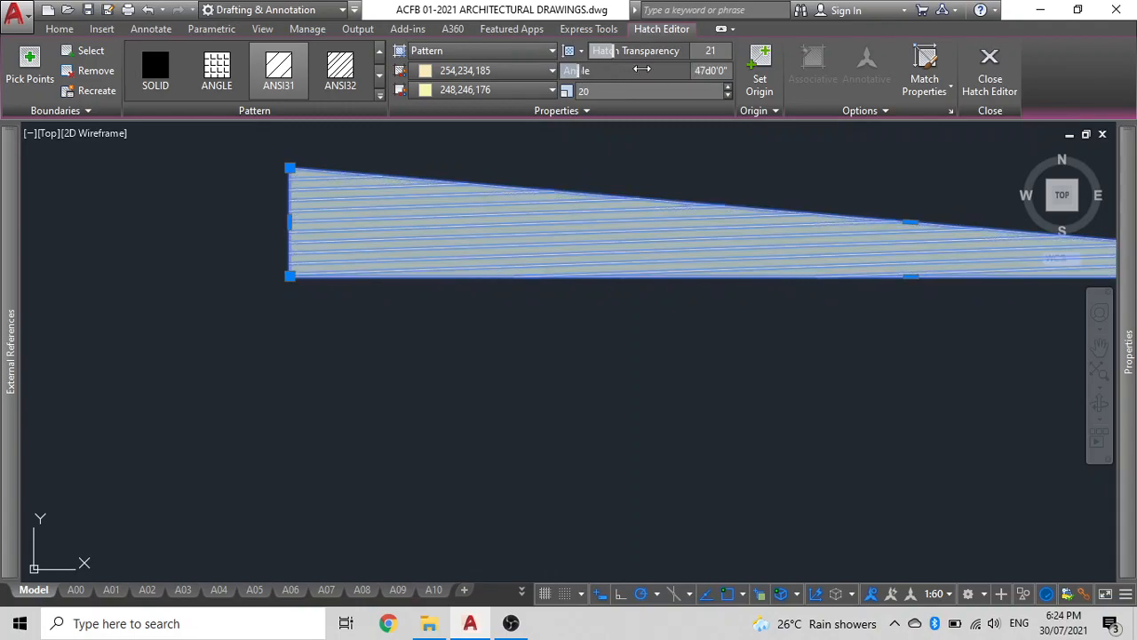
pyautogui.click(697, 73)
pyautogui.write('45')
pyautogui.press('Return')
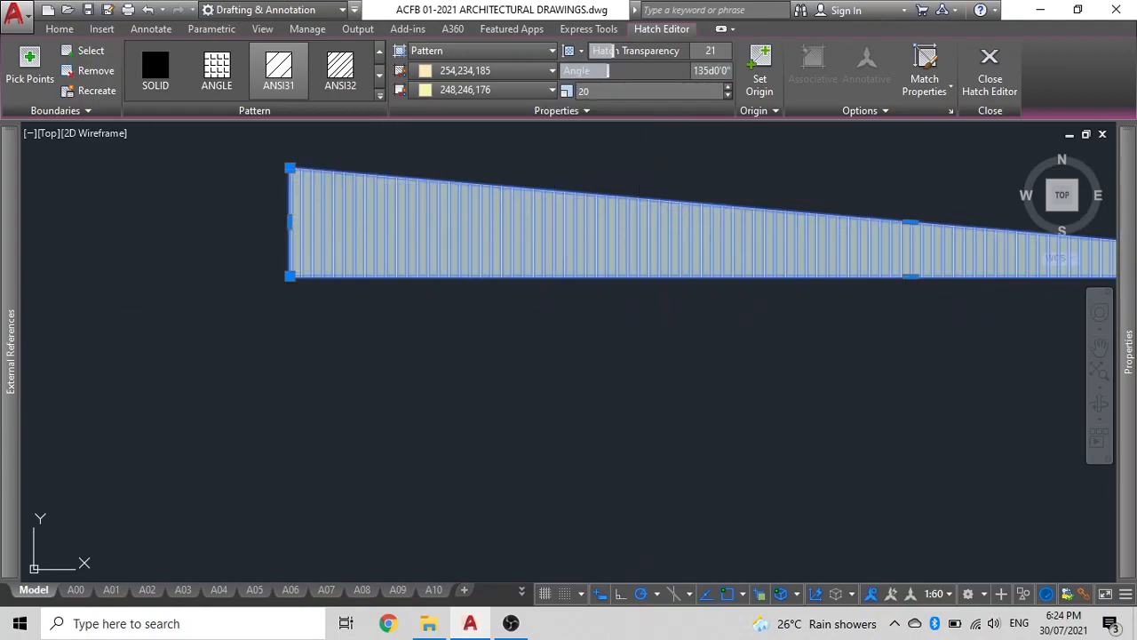
pyautogui.press('Escape')
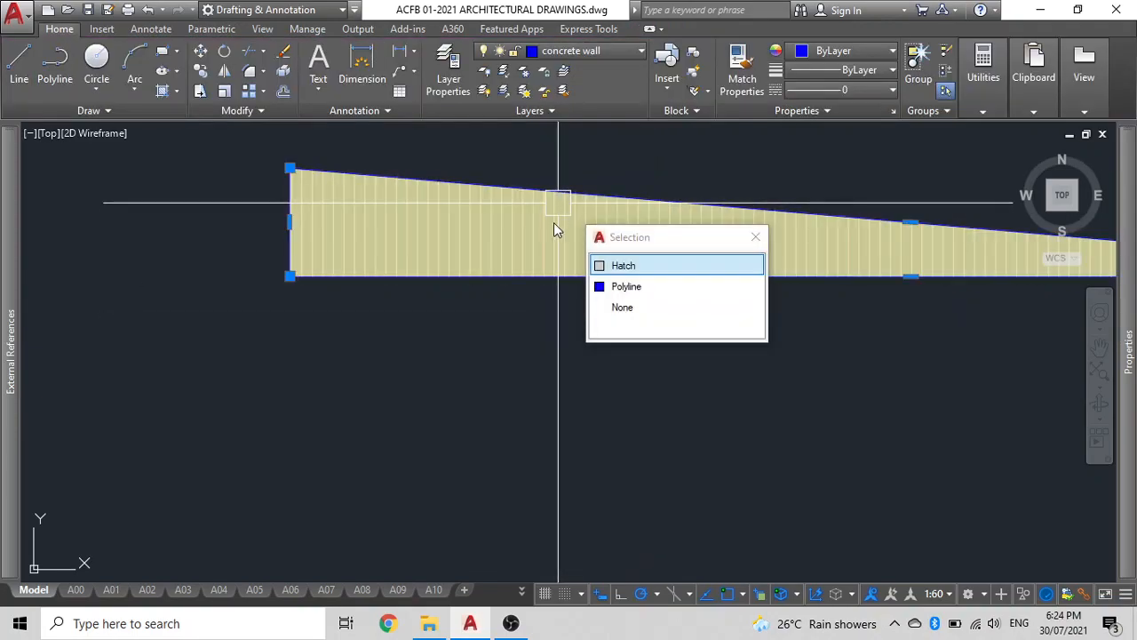
pyautogui.click(541, 226)
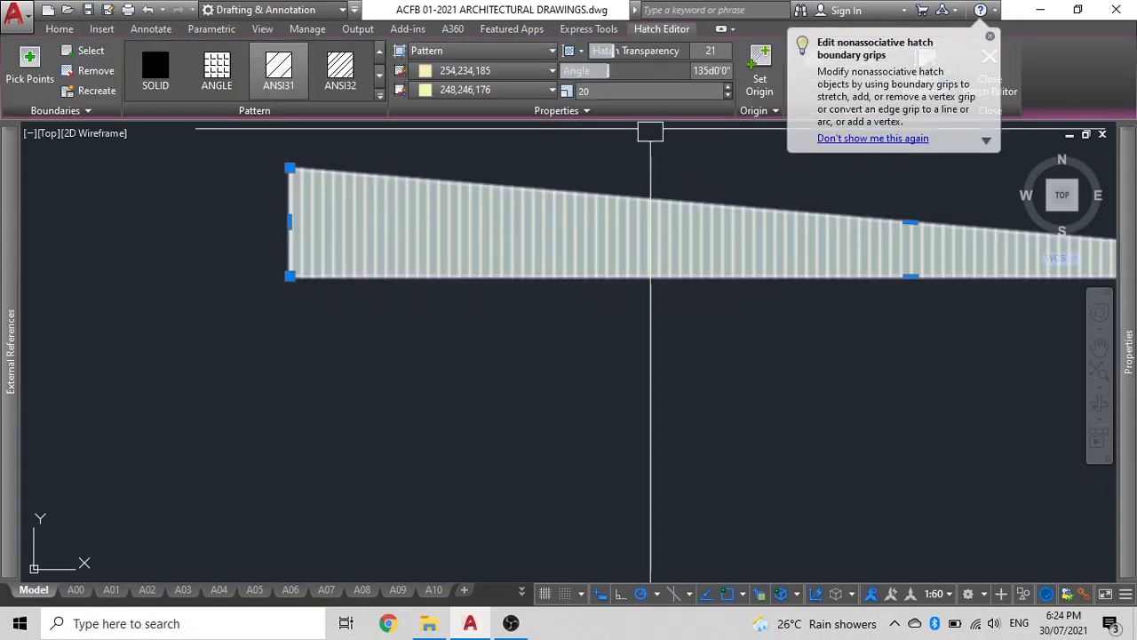
pyautogui.moveTo(607, 70); pyautogui.dragTo(565, 70)
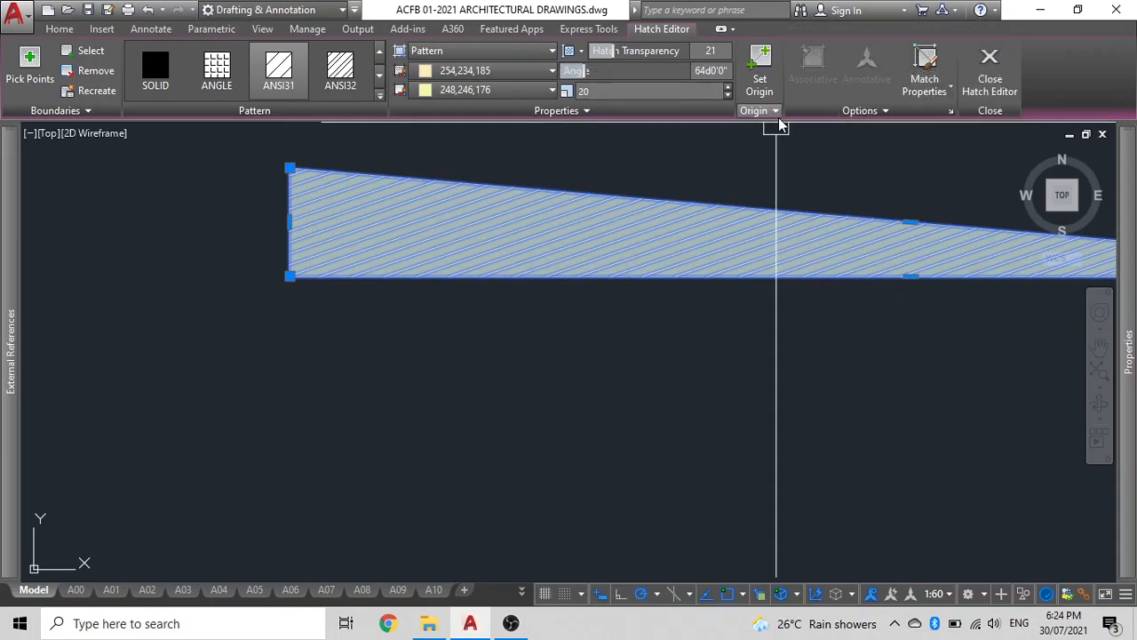
pyautogui.moveTo(580, 70); pyautogui.dragTo(571, 71)
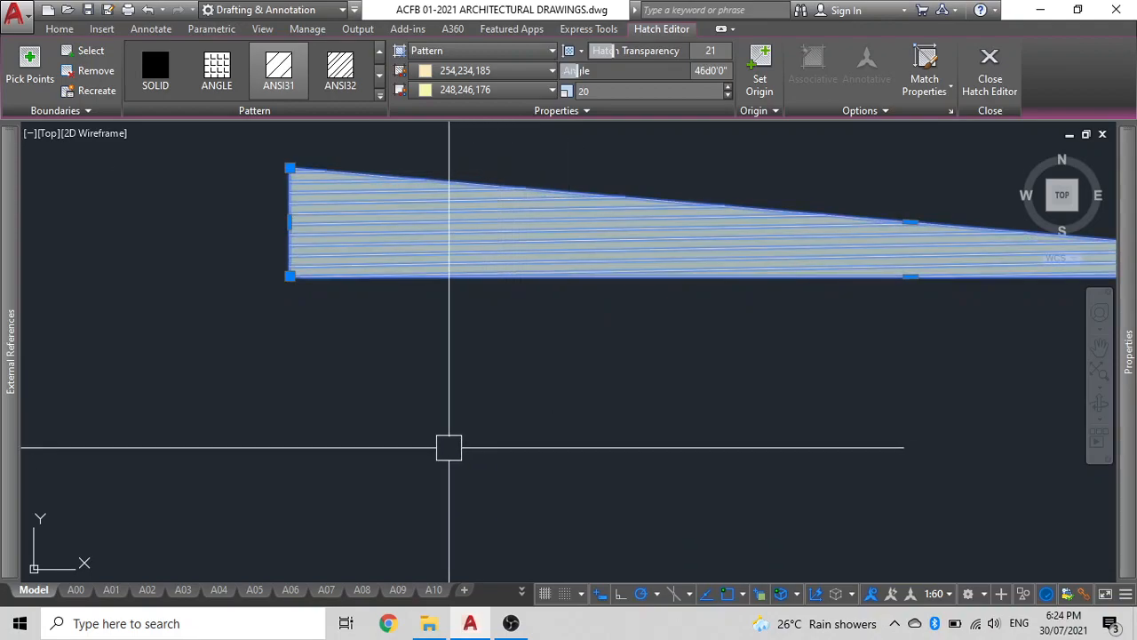
pyautogui.press('Return')
# Change the roof hatch colour to Magenta and give it a light background colour.
pyautogui.click(485, 236)
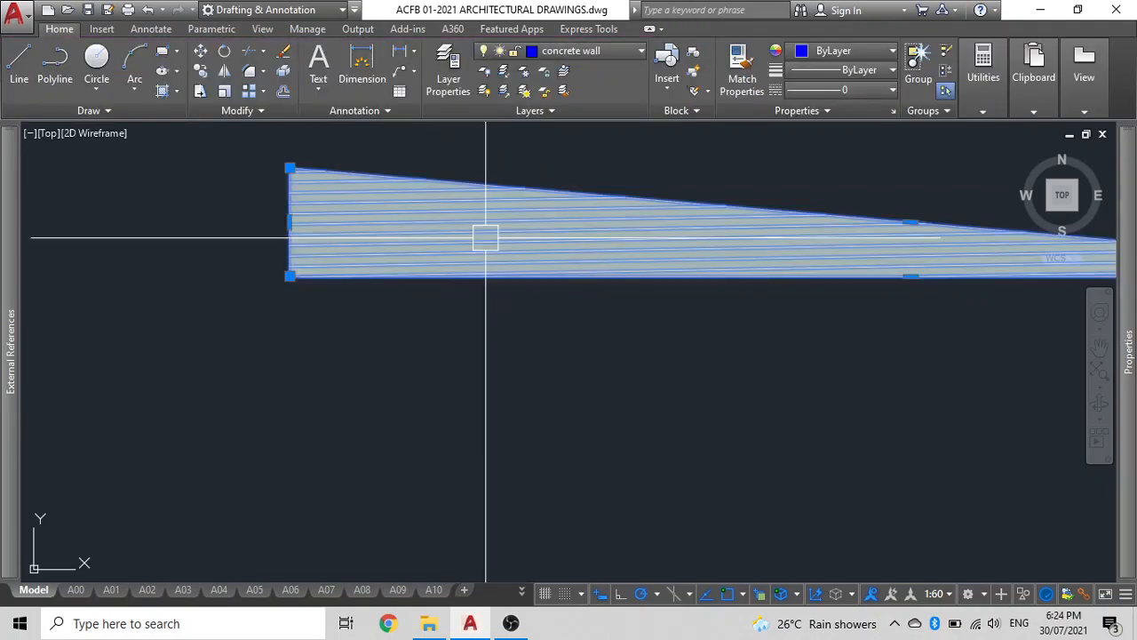
pyautogui.click(466, 71)
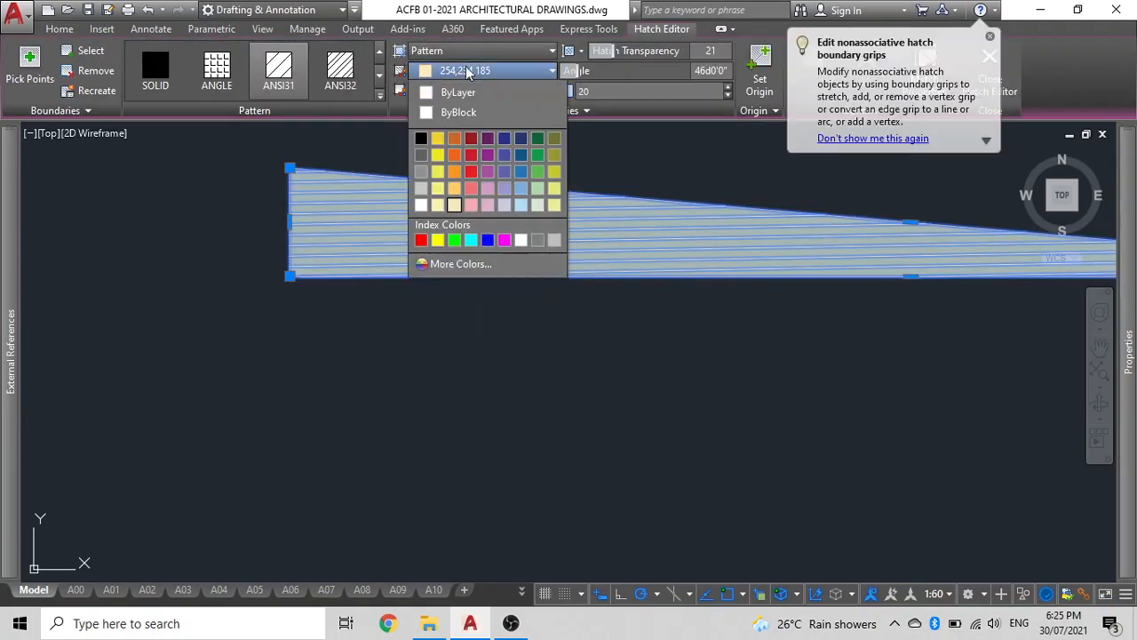
pyautogui.click(504, 240)
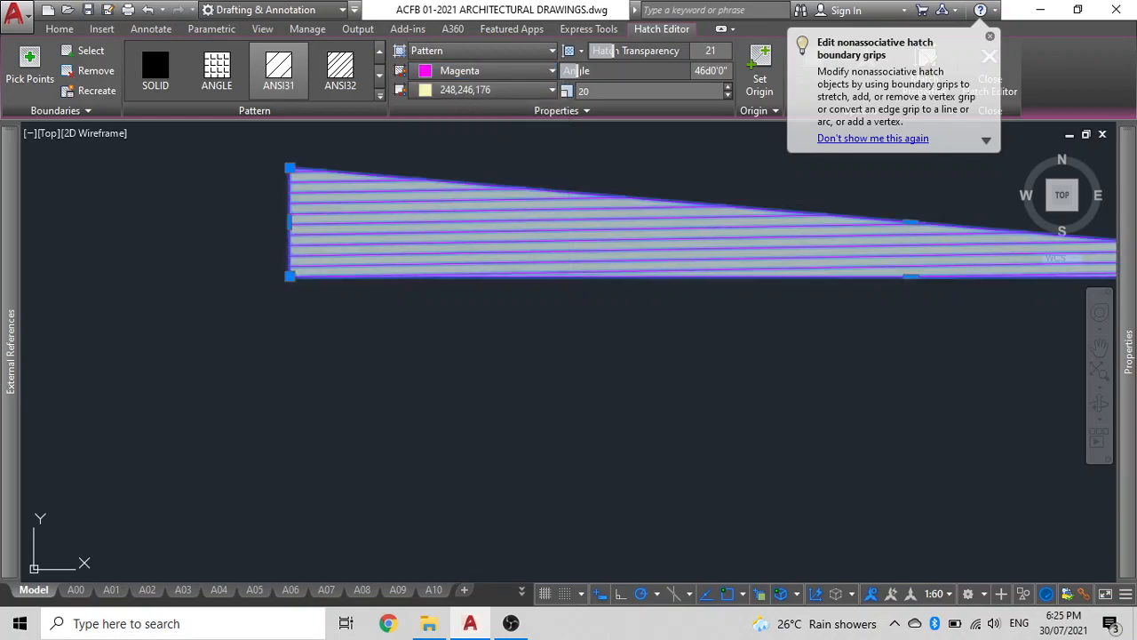
pyautogui.click(484, 90)
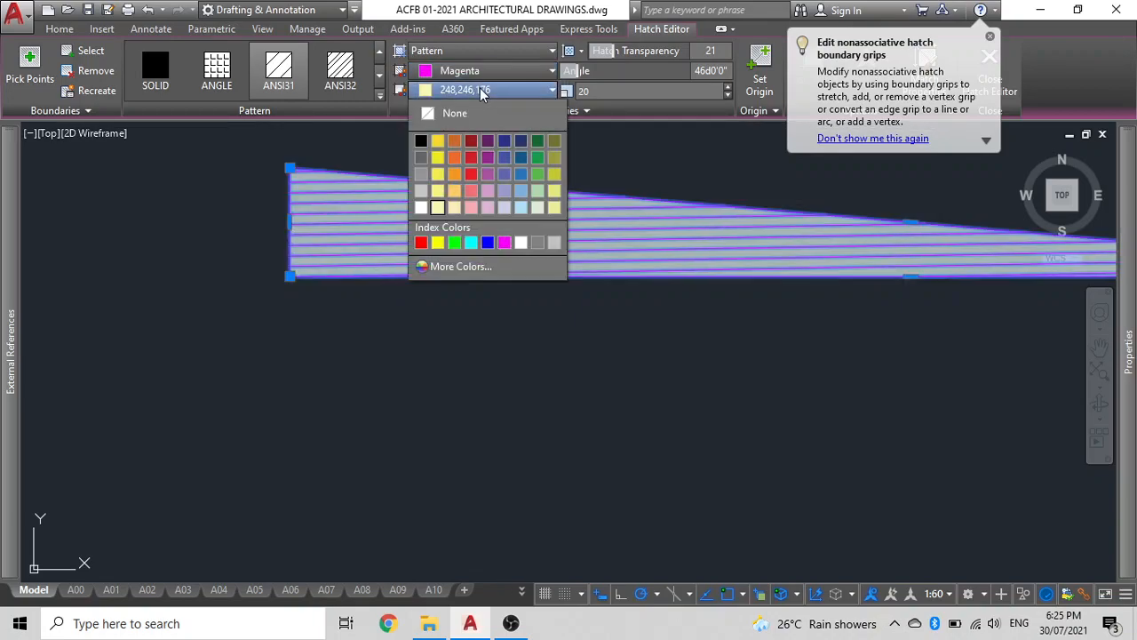
pyautogui.click(540, 337)
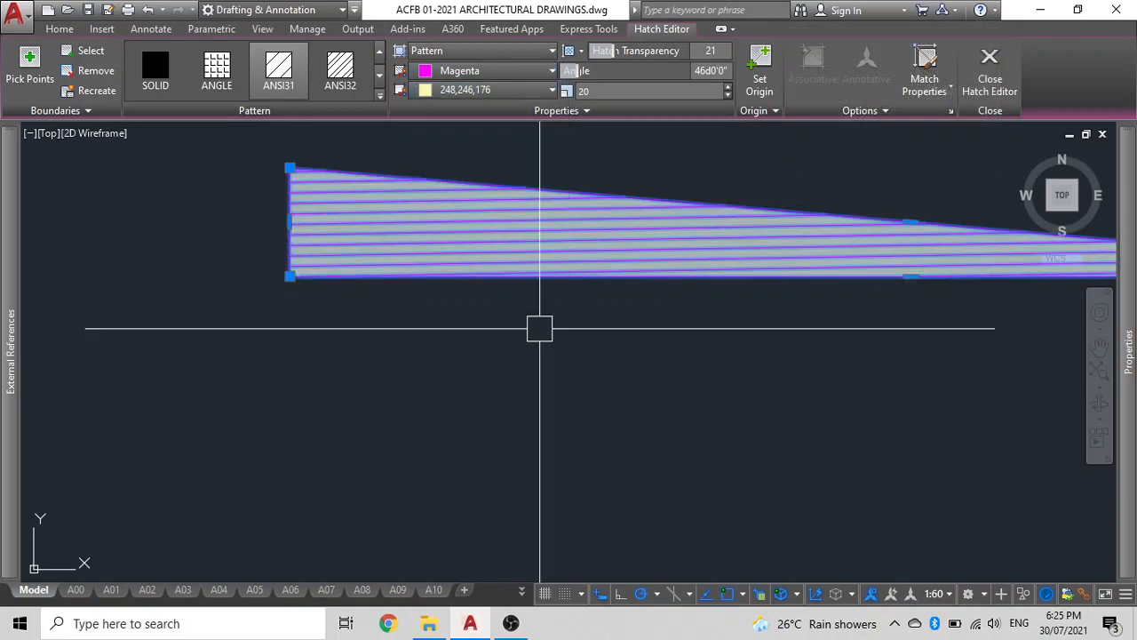
pyautogui.click(508, 91)
pyautogui.click(486, 207)
pyautogui.press('Escape')
# Move the hatched roof shape back onto the elevation, snapping its corner to the wall's top-left corner.
pyautogui.scroll(-4, 315, 258)
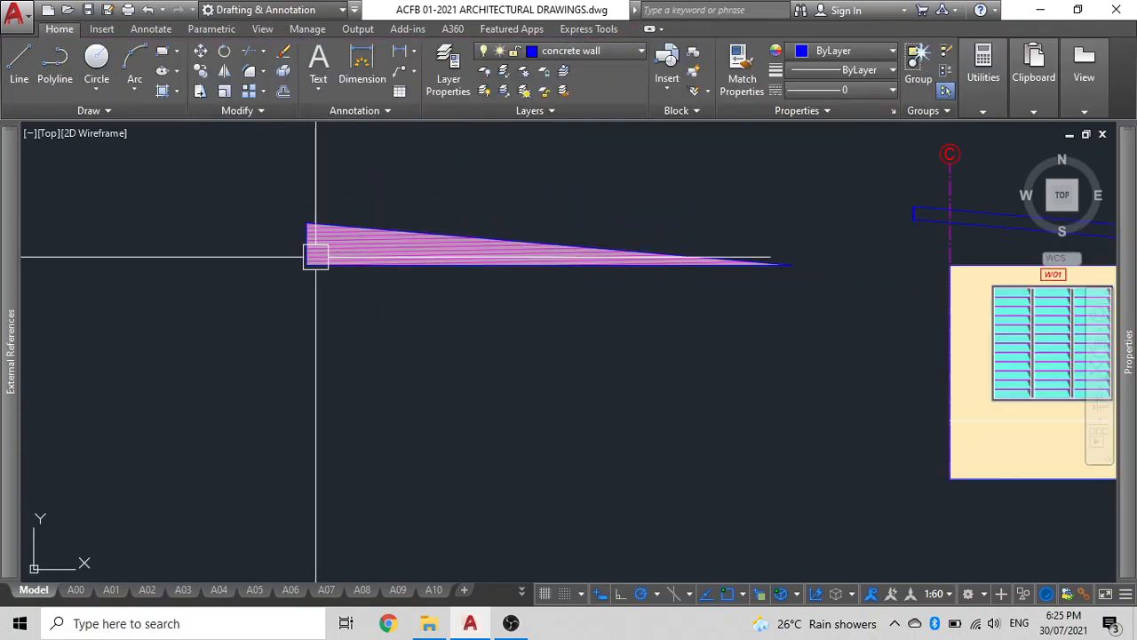
pyautogui.click(401, 325)
pyautogui.click(230, 246)
pyautogui.write('m')
pyautogui.press('space')
pyautogui.click(307, 264)
pyautogui.moveTo(358, 237); pyautogui.dragTo(92, 317, button='middle')
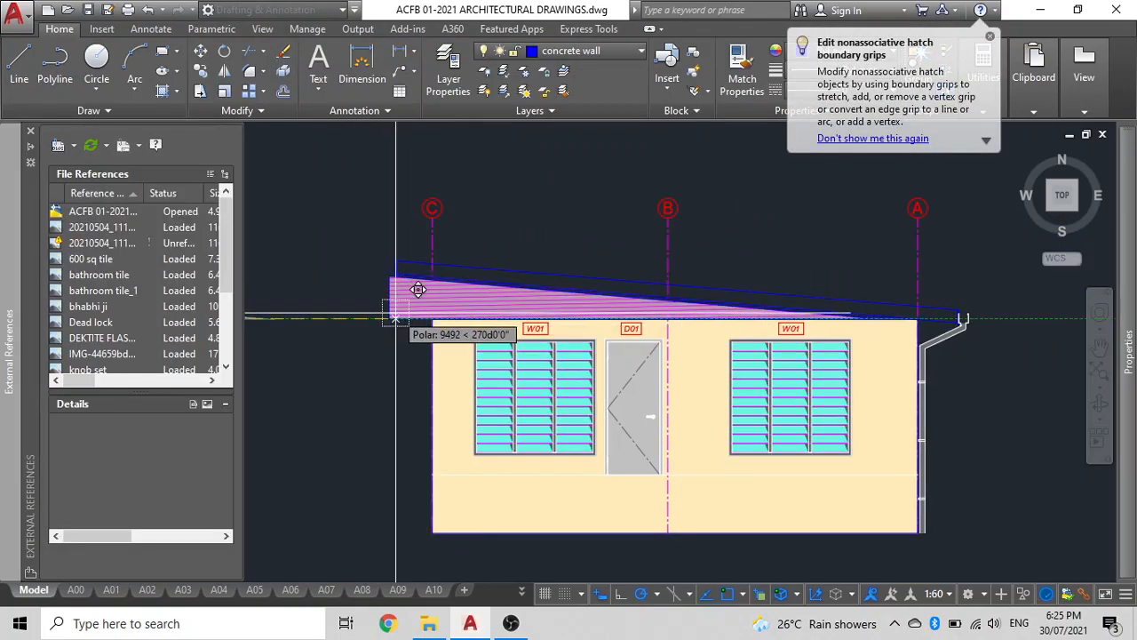
pyautogui.scroll(5, 418, 289)
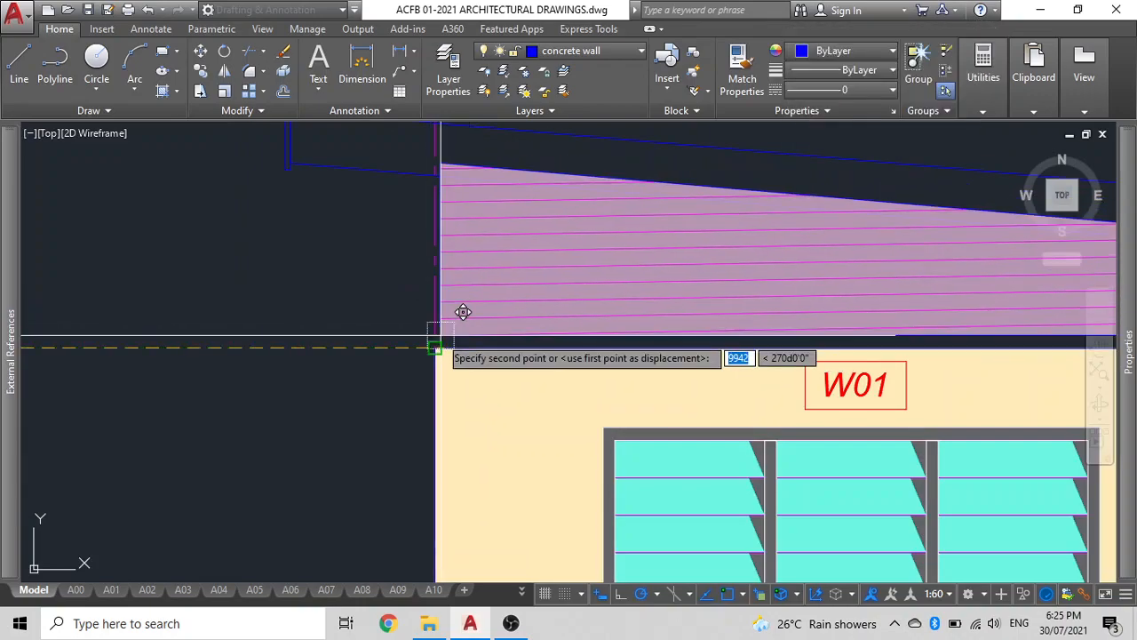
pyautogui.click(435, 346)
pyautogui.scroll(-5, 358, 346)
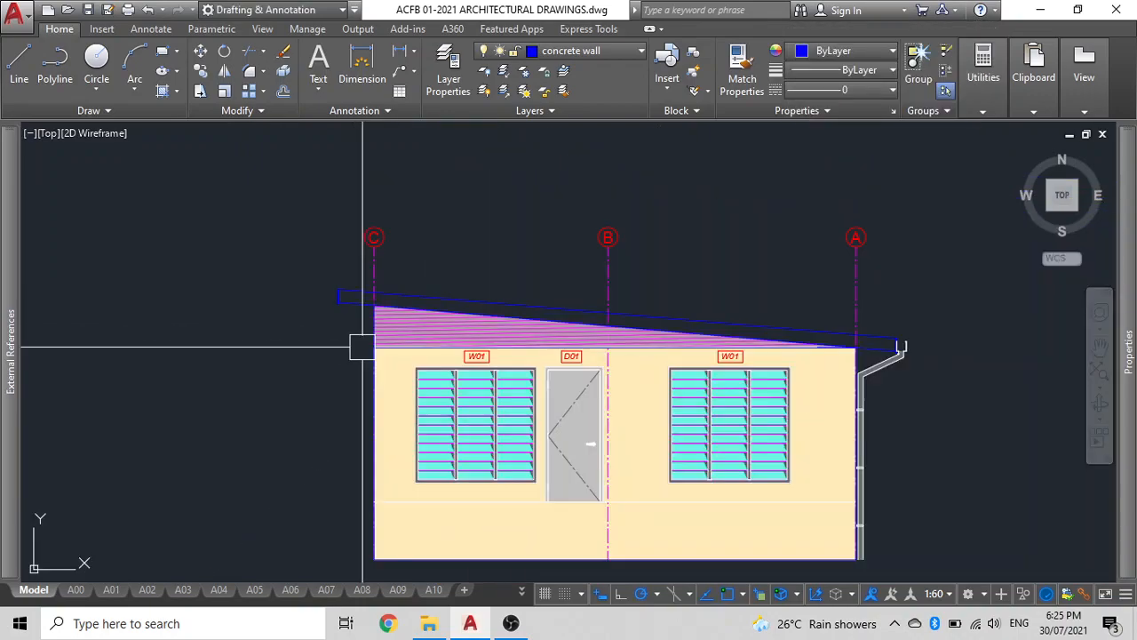
pyautogui.moveTo(358, 345); pyautogui.dragTo(494, 350, button='middle')
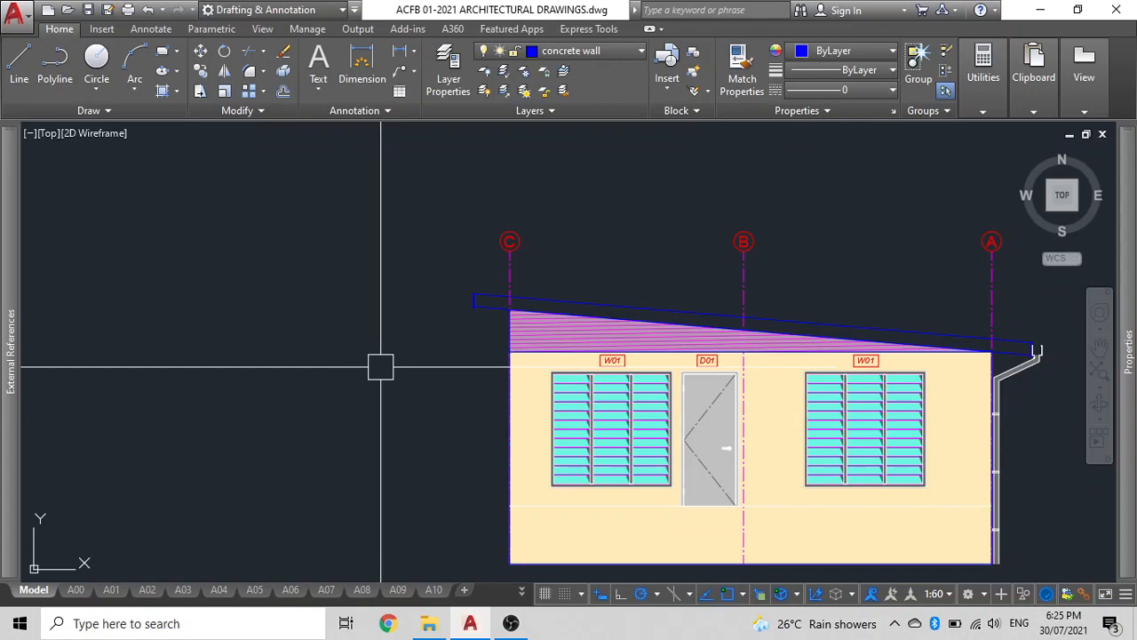
# Select the sloping roof slab outline and move it to an empty area left of the elevation.
pyautogui.click(602, 298)
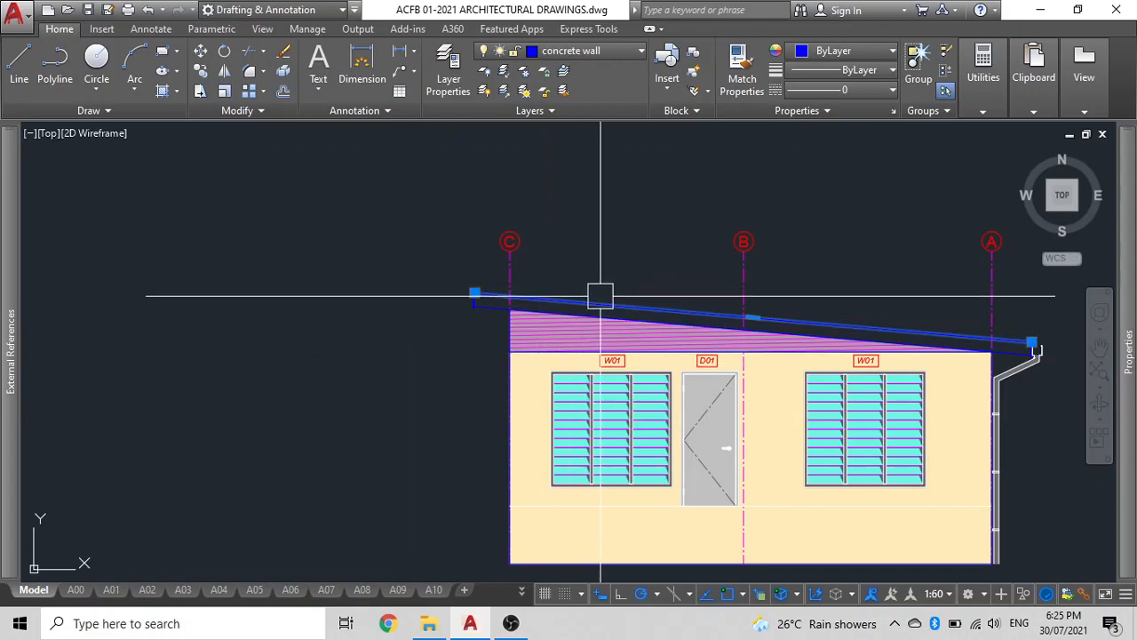
pyautogui.scroll(5, 520, 304)
pyautogui.scroll(-5, 482, 305)
pyautogui.moveTo(411, 302); pyautogui.dragTo(344, 300, button='middle')
pyautogui.moveTo(636, 254); pyautogui.dragTo(773, 301, button='middle')
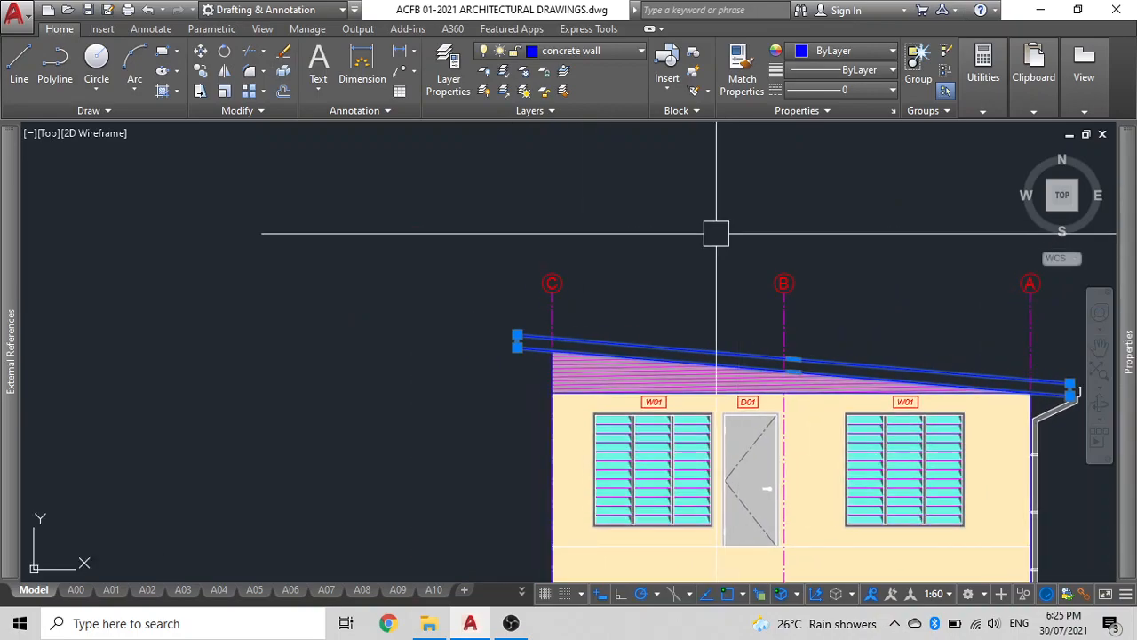
pyautogui.press('Return')
pyautogui.click(764, 219)
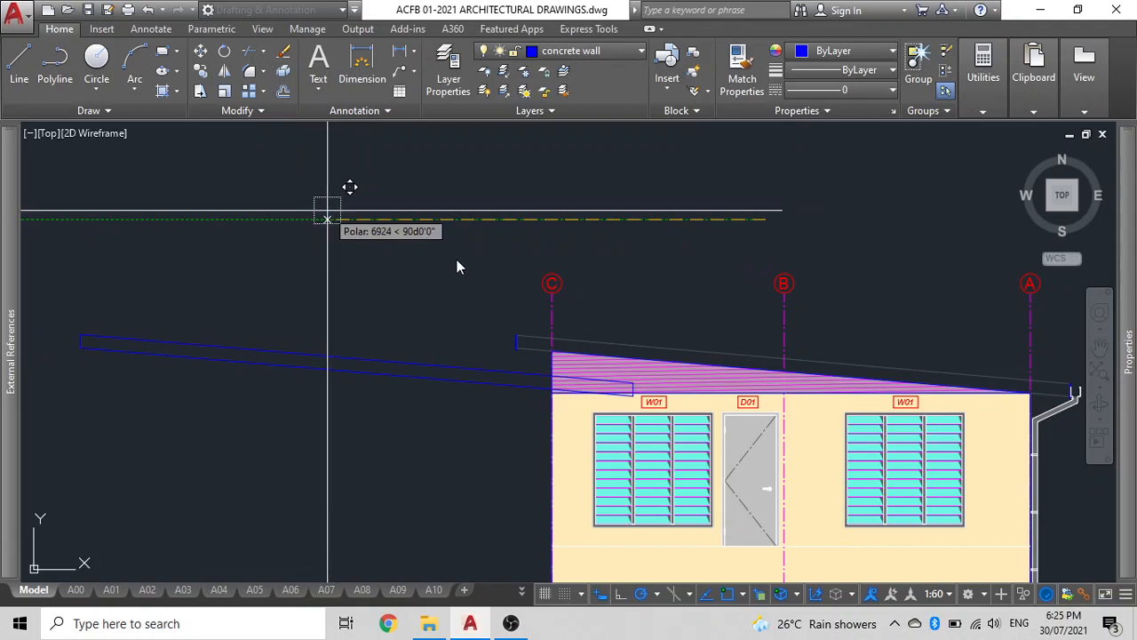
pyautogui.scroll(-2, 569, 213)
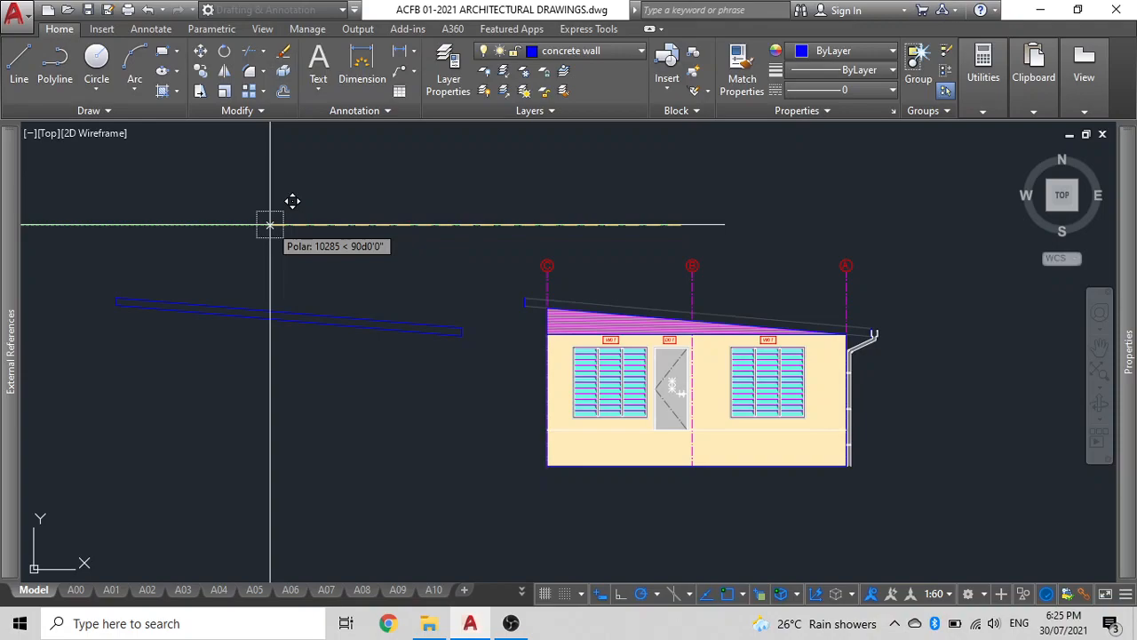
pyautogui.write('10000')
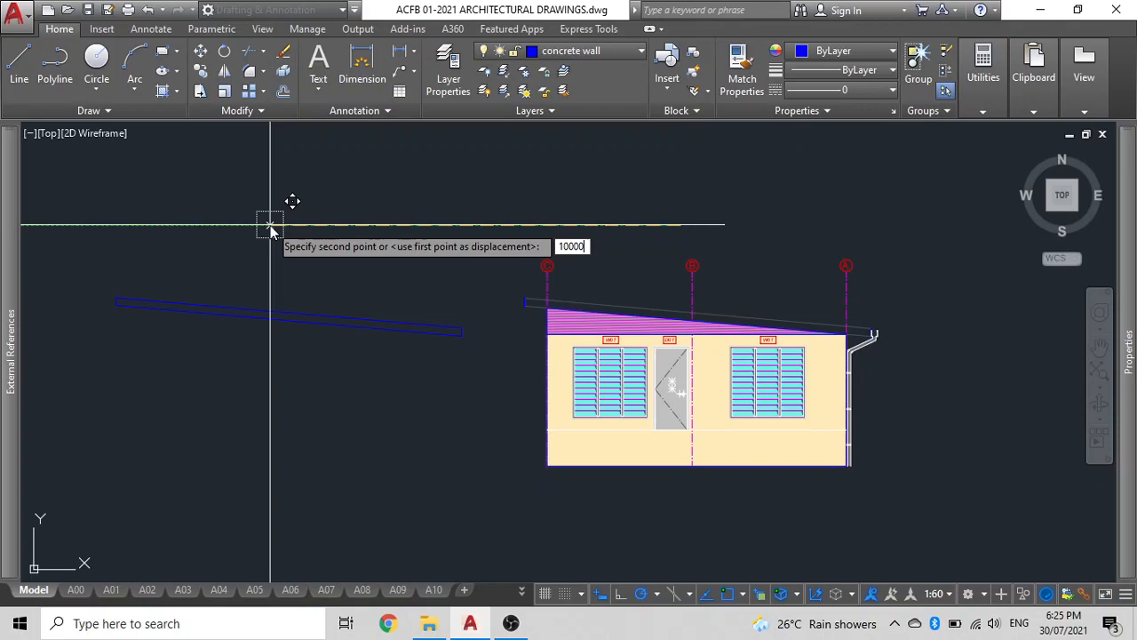
pyautogui.press('Return')
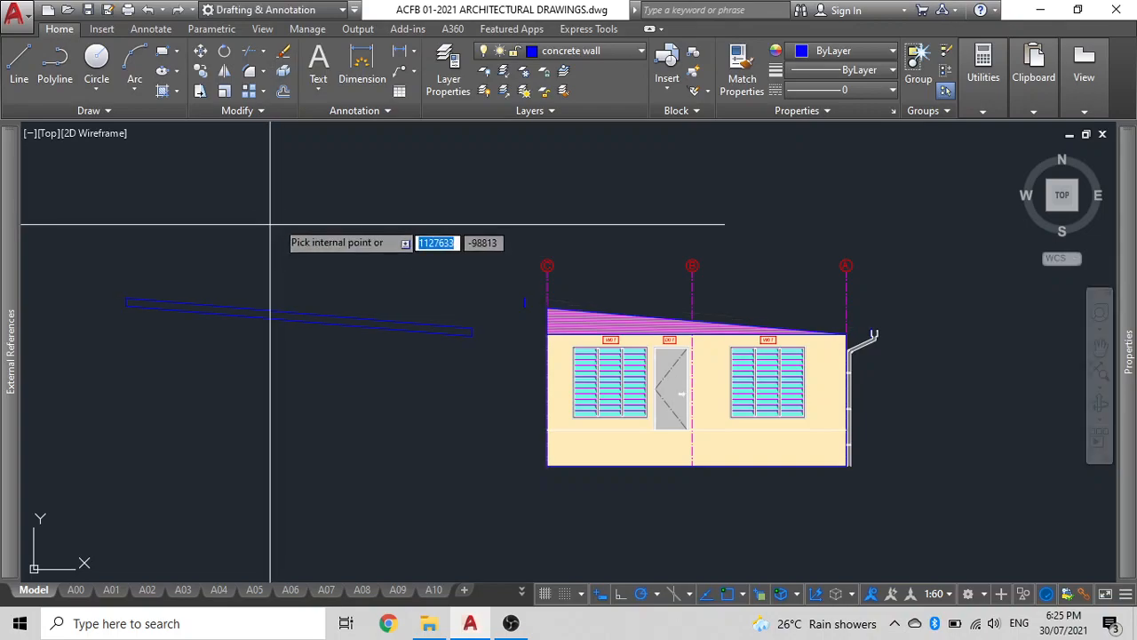
# Fill the roof slab outline with a Solid hatch coloured 153,27,30.
pyautogui.click(447, 77)
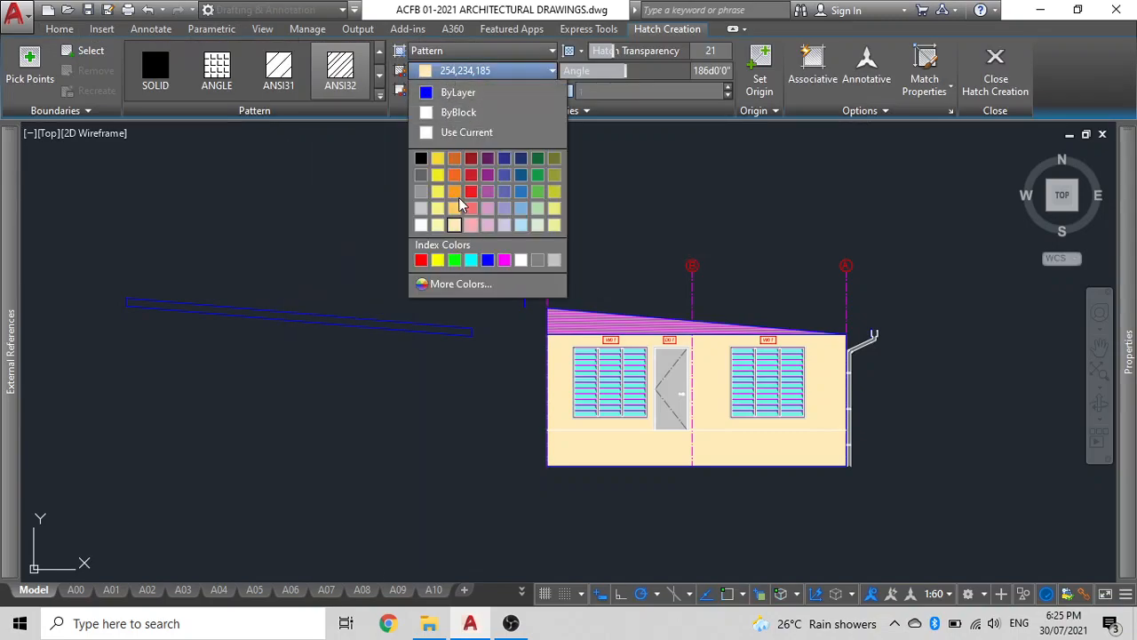
pyautogui.click(472, 160)
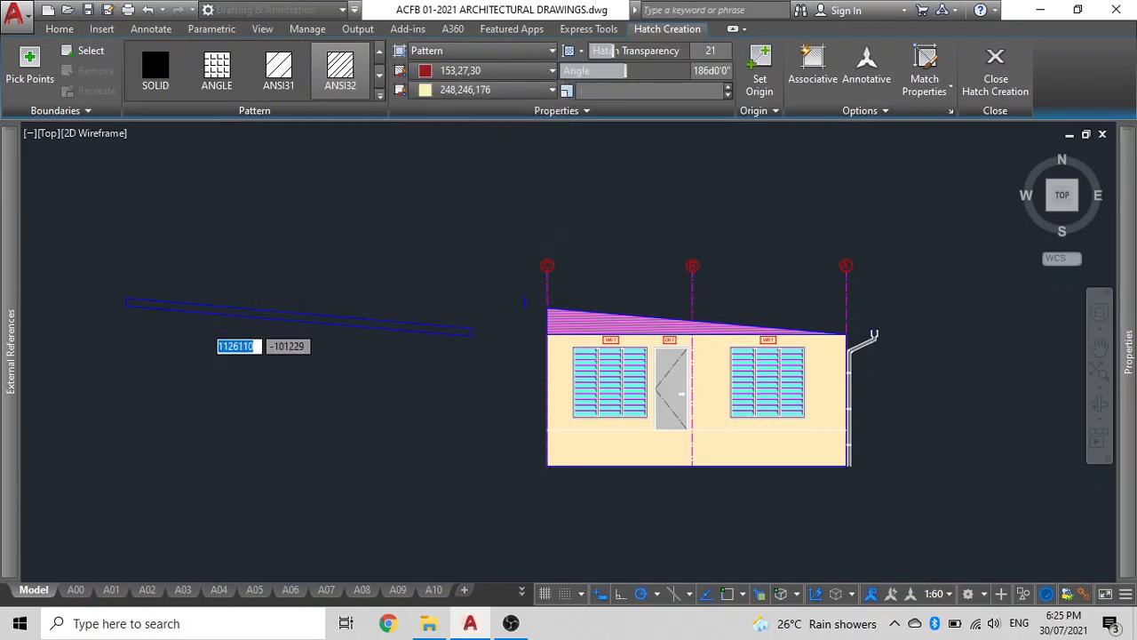
pyautogui.scroll(5, 229, 307)
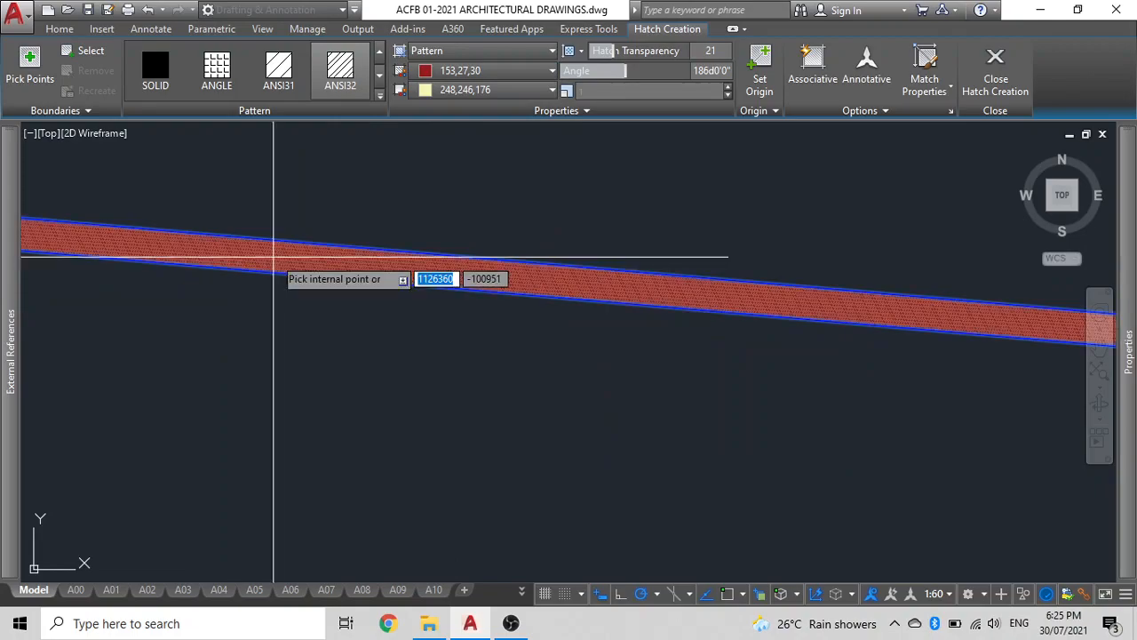
pyautogui.click(274, 257)
pyautogui.click(174, 72)
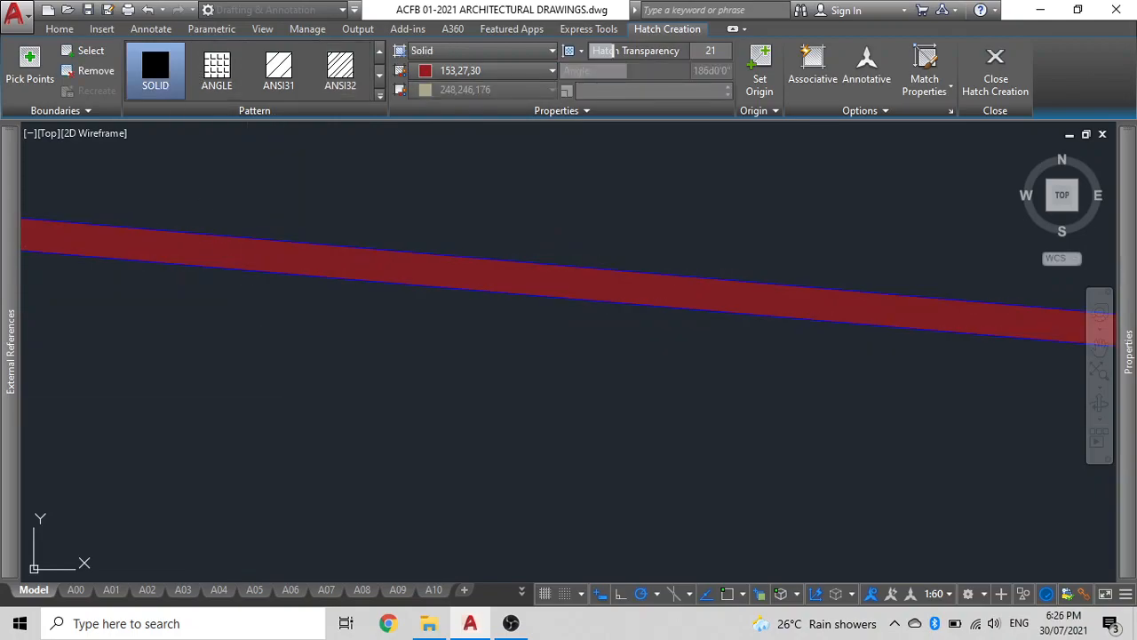
pyautogui.press('Return')
pyautogui.scroll(-5, 292, 402)
pyautogui.click(319, 391)
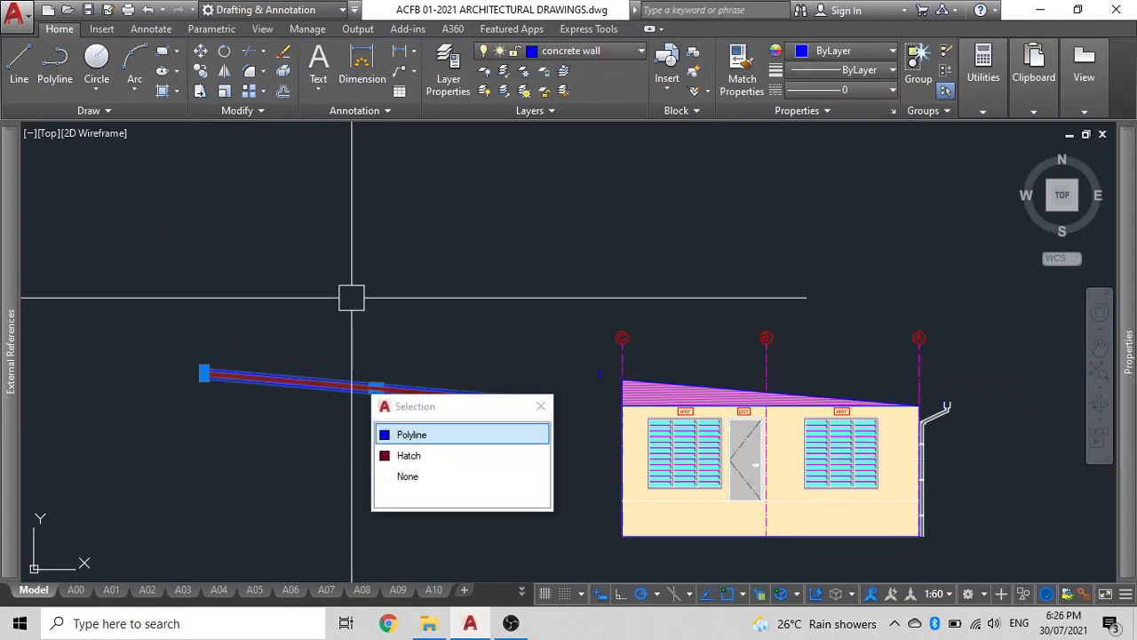
pyautogui.write('J')
pyautogui.click(391, 337)
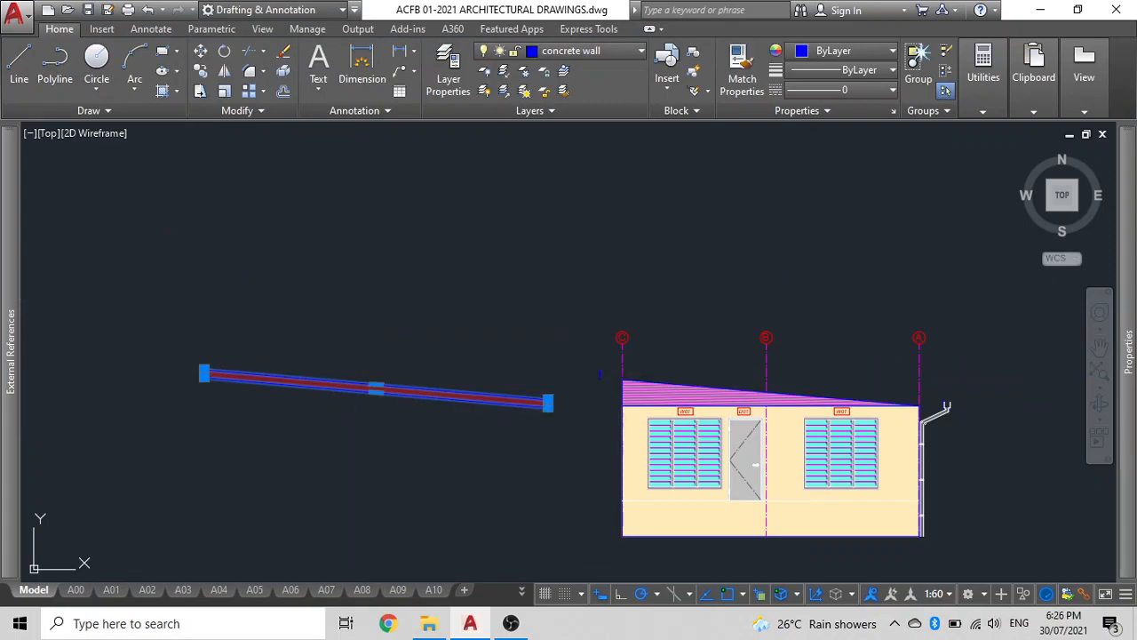
pyautogui.click(412, 388)
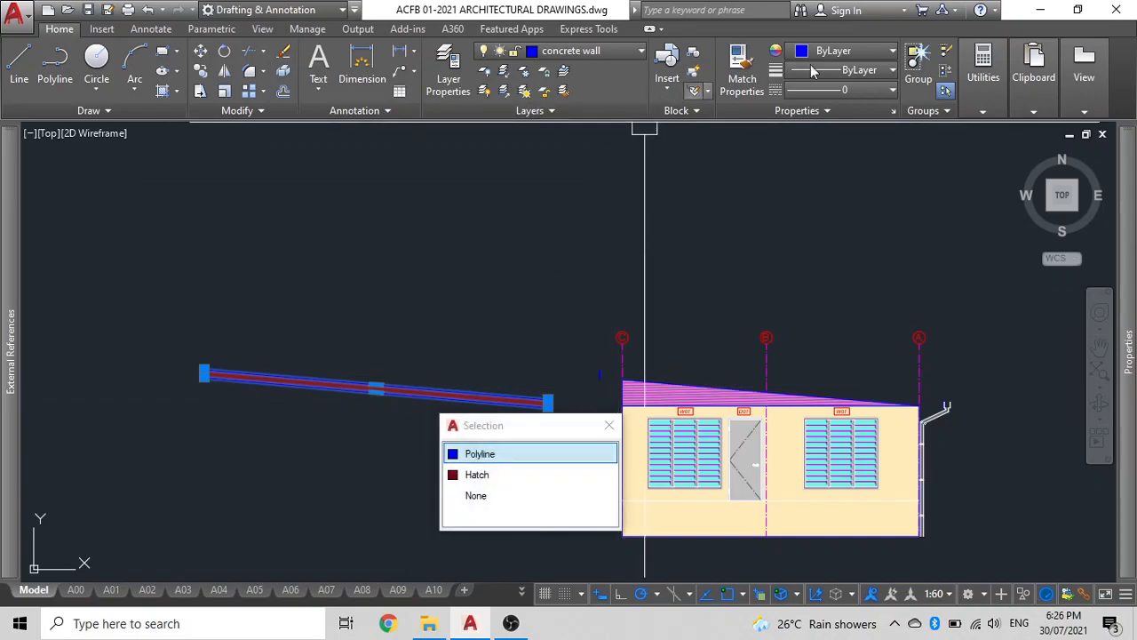
pyautogui.click(836, 51)
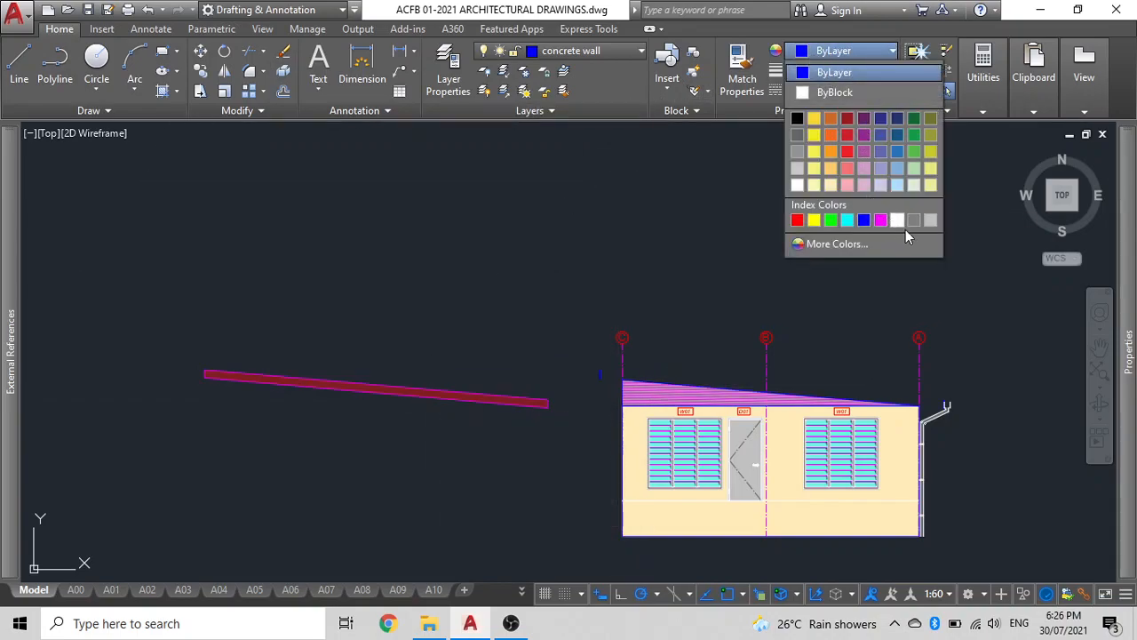
pyautogui.press('Escape')
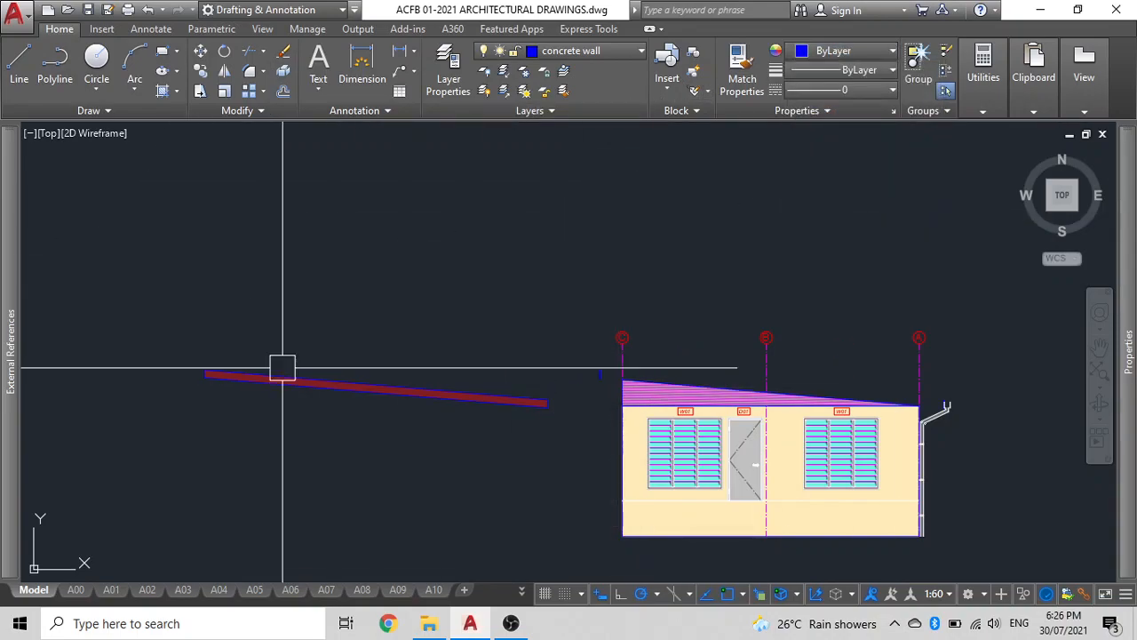
# Select the roof slab's polyline outline and set its colour to White.
pyautogui.click(302, 379)
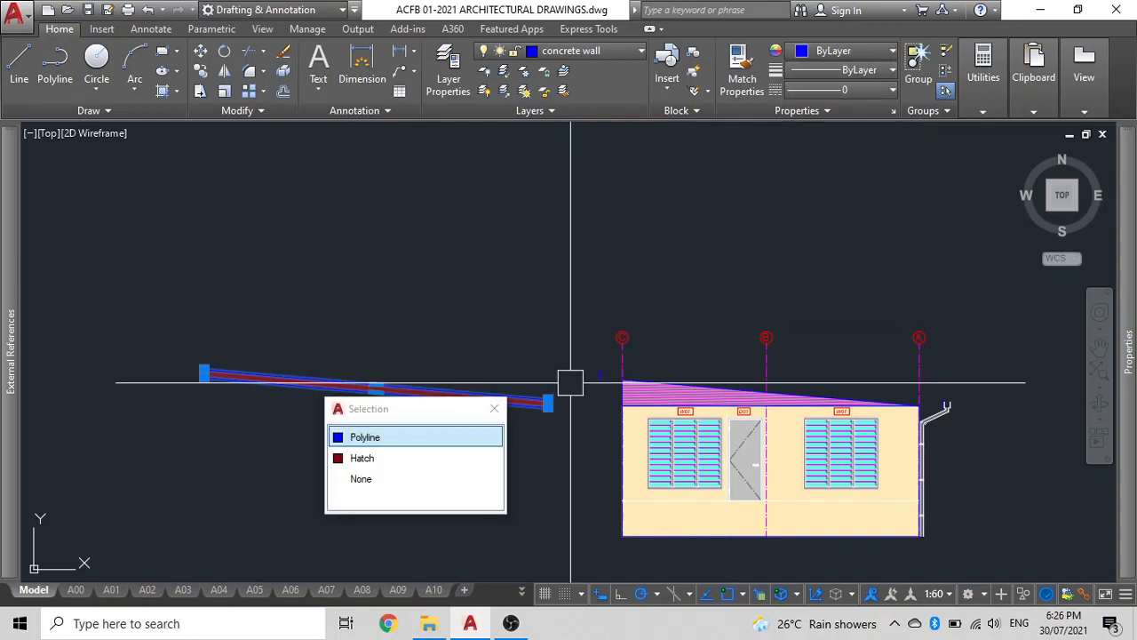
pyautogui.click(479, 437)
pyautogui.click(845, 50)
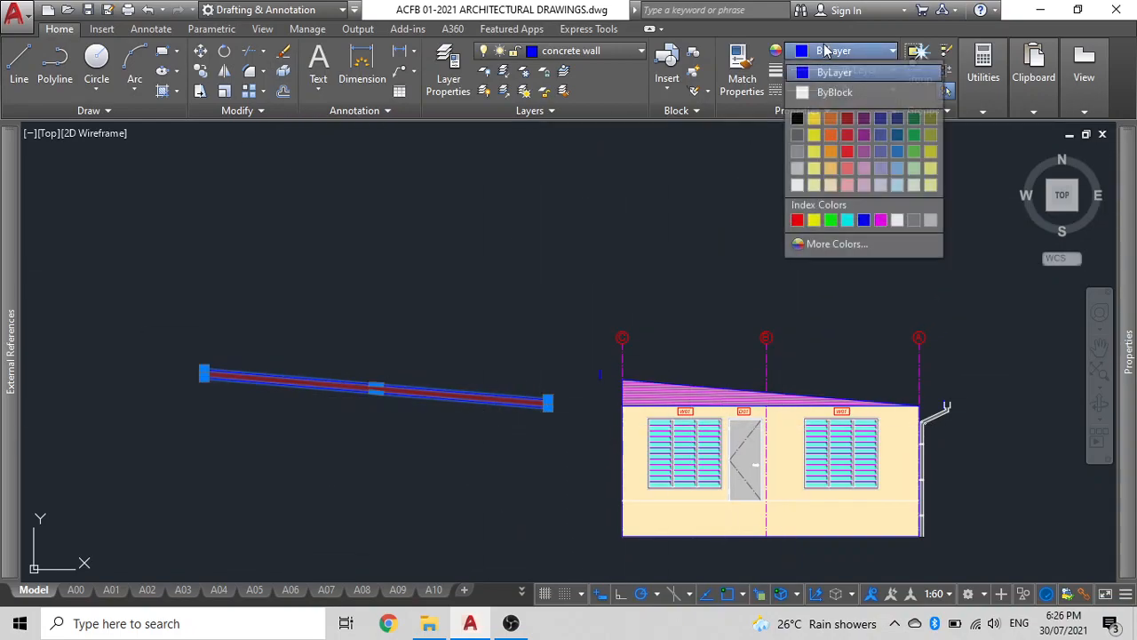
pyautogui.click(900, 221)
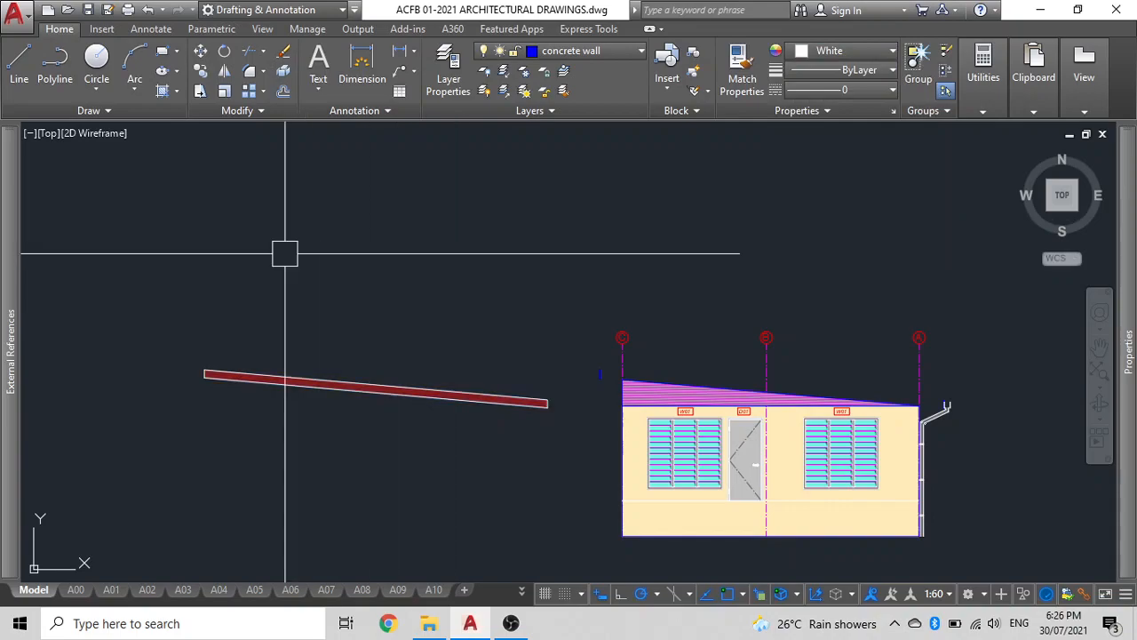
# Move the roof slab and its hatch onto the elevation so it sits along the top of the sloping roof.
pyautogui.click(206, 422)
pyautogui.click(171, 341)
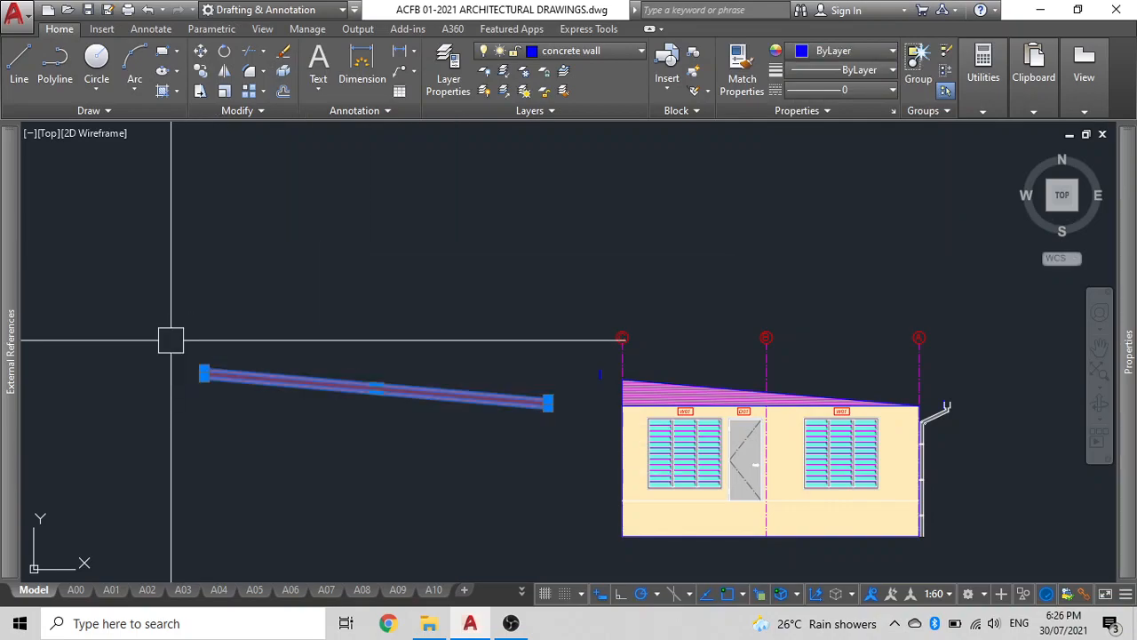
pyautogui.write('m')
pyautogui.press('space')
pyautogui.click(138, 285)
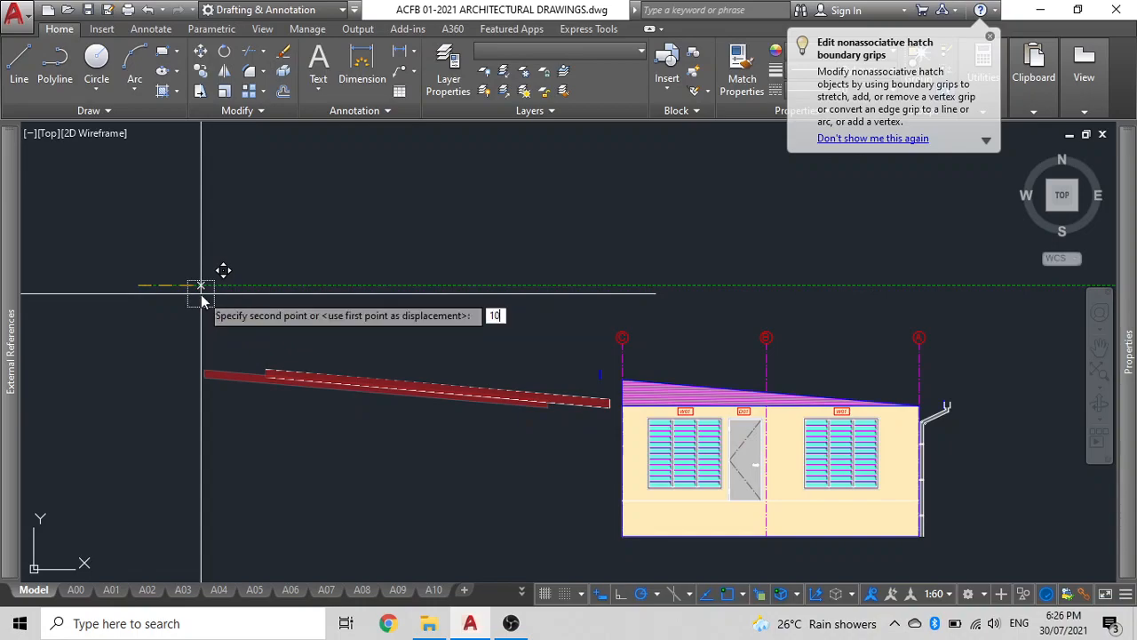
pyautogui.press('Return')
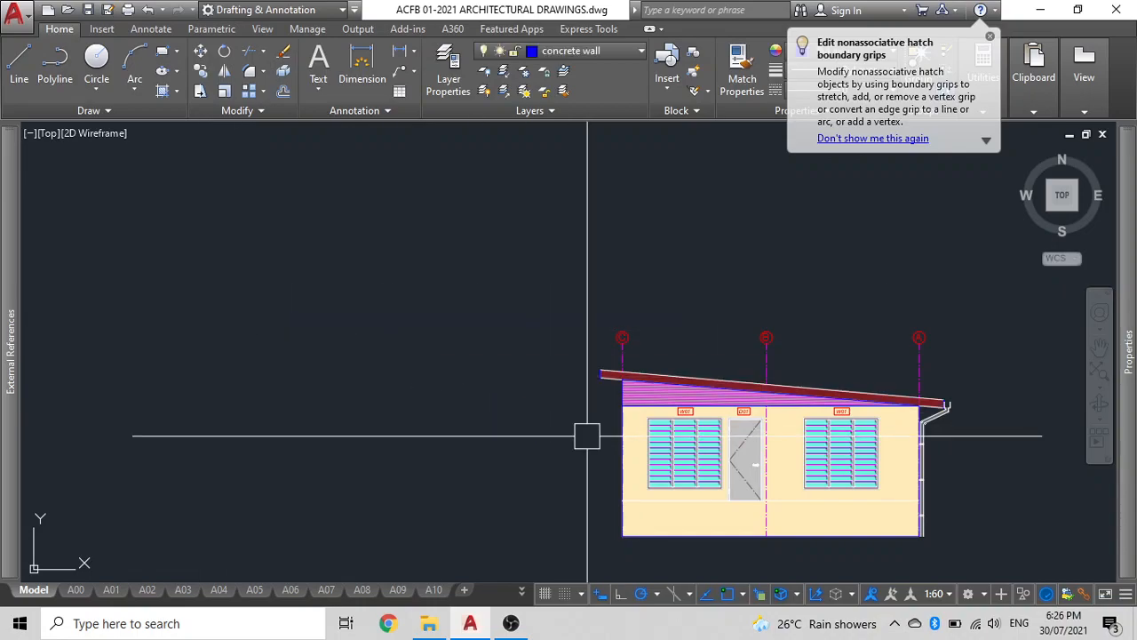
pyautogui.moveTo(586, 437); pyautogui.dragTo(251, 326, button='middle')
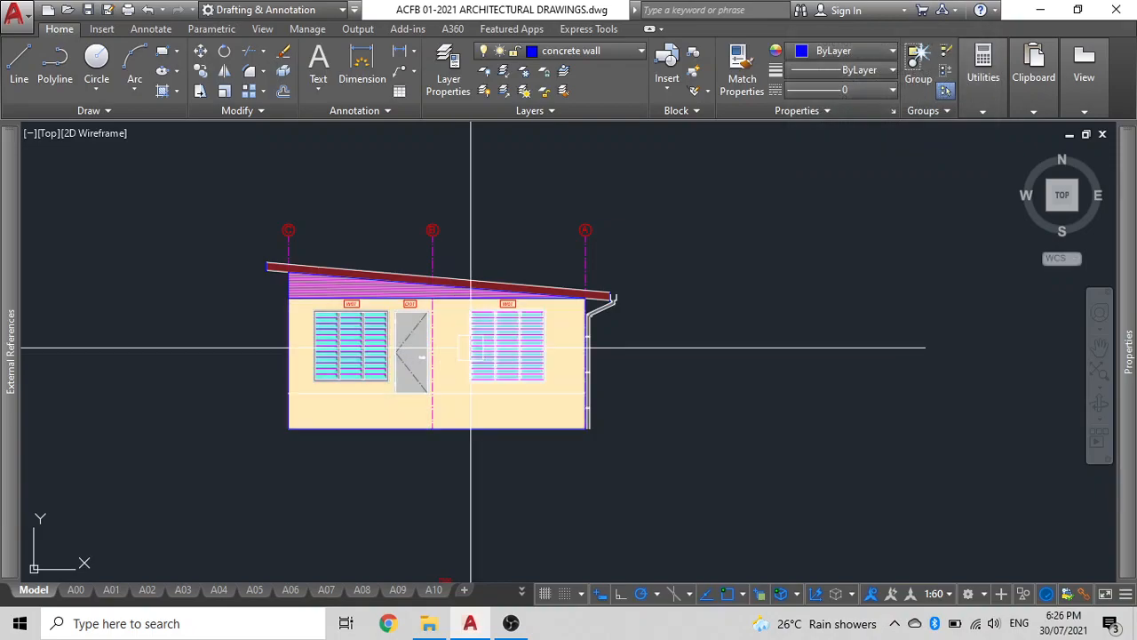
pyautogui.scroll(3, 469, 345)
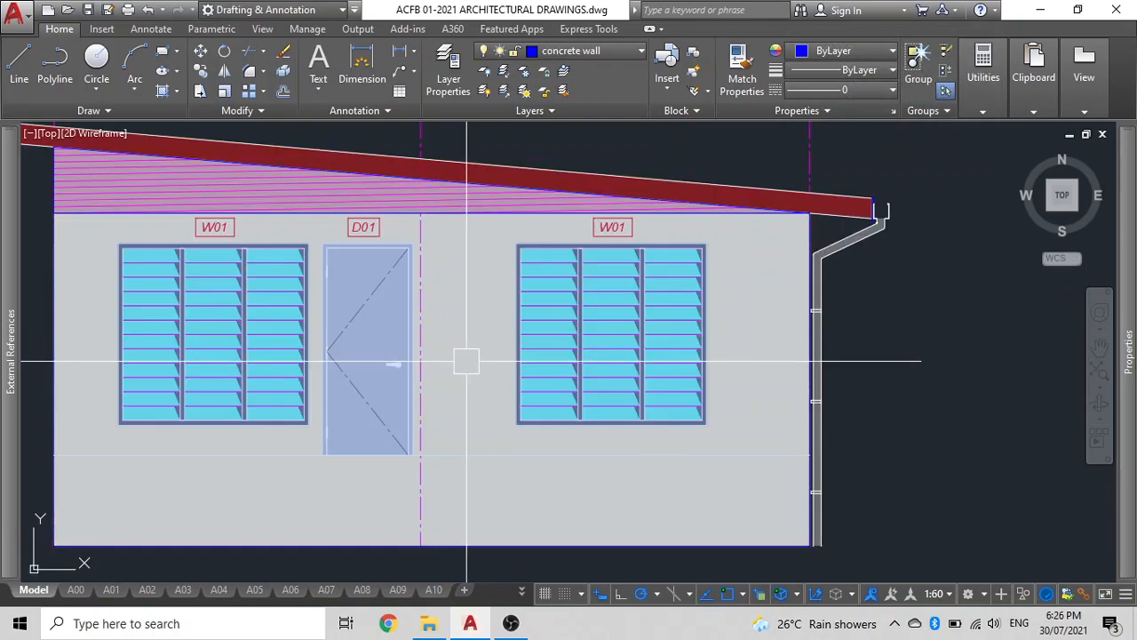
pyautogui.scroll(-4, 468, 360)
pyautogui.scroll(4, 441, 302)
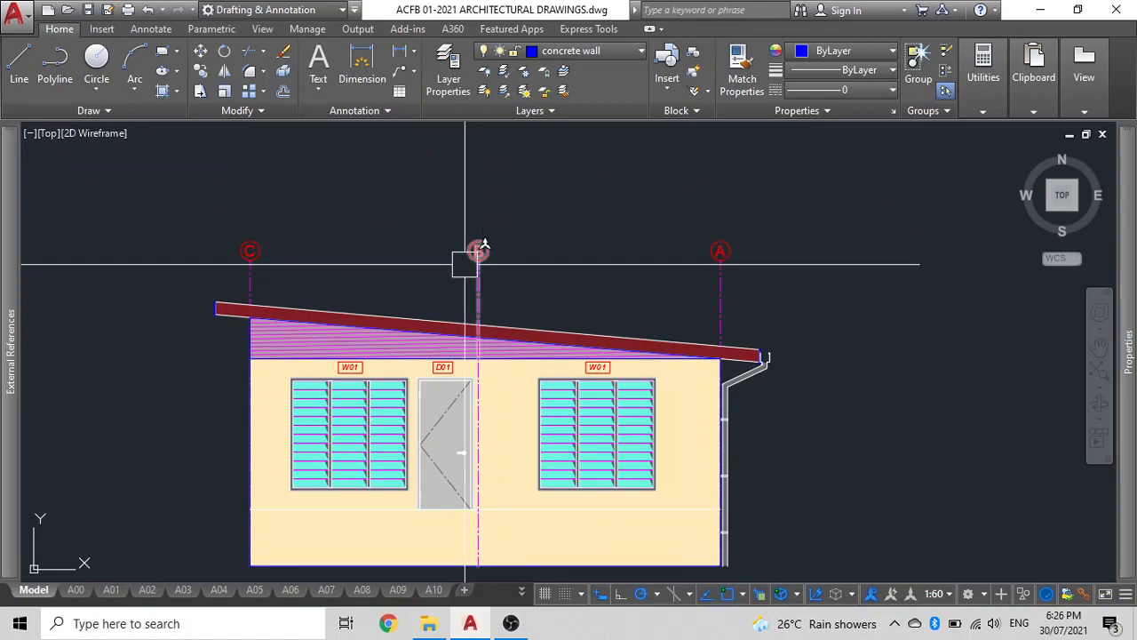
pyautogui.scroll(-8, 466, 267)
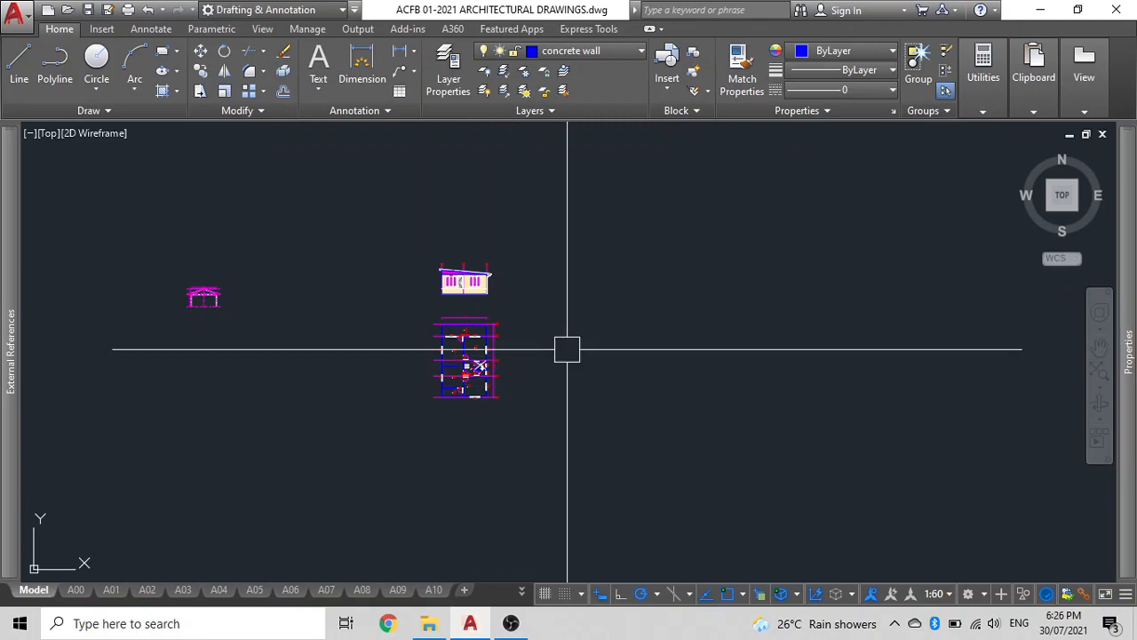
# Copy the level lines and labels from the existing elevation drawing, aligning their FFL line with the new wall's bottom-left corner.
pyautogui.scroll(-4, 567, 348)
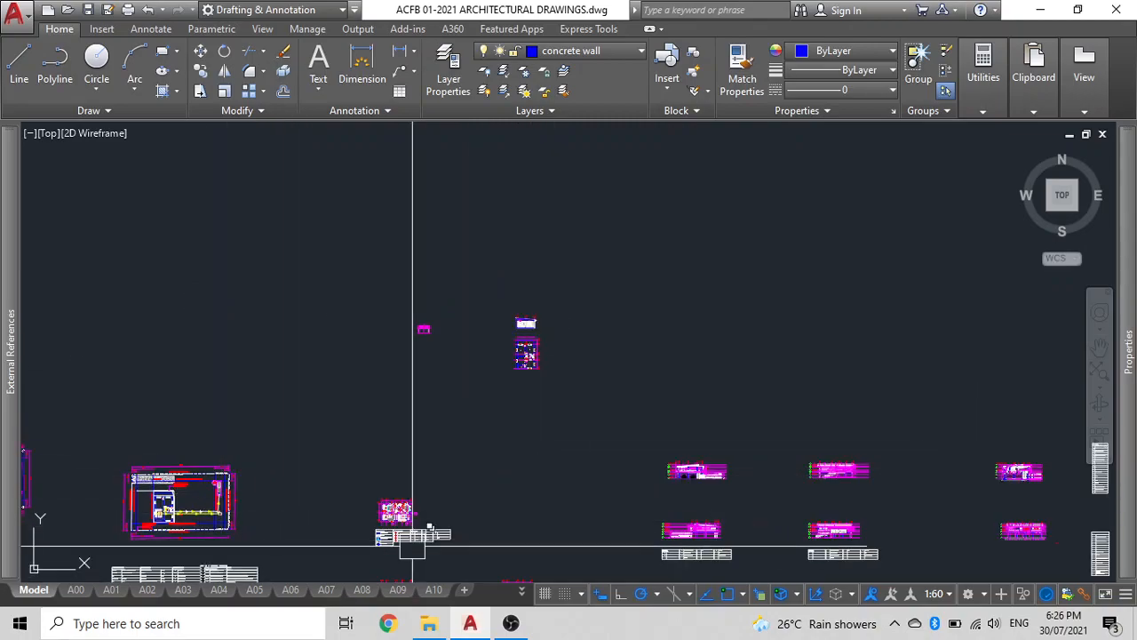
pyautogui.scroll(5, 694, 463)
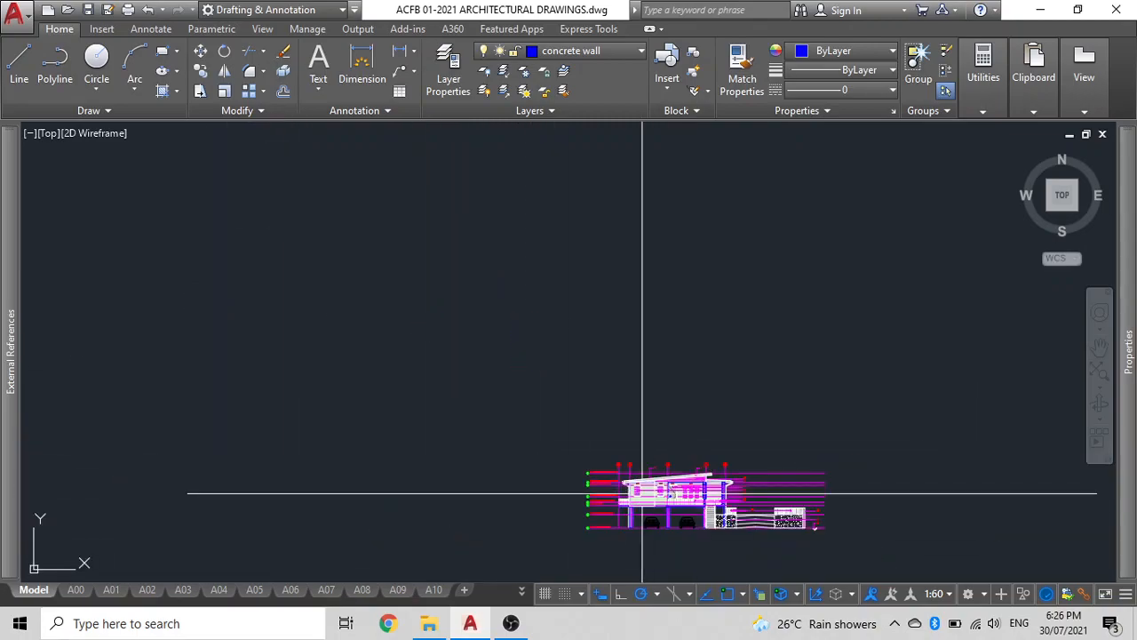
pyautogui.click(592, 554)
pyautogui.click(569, 480)
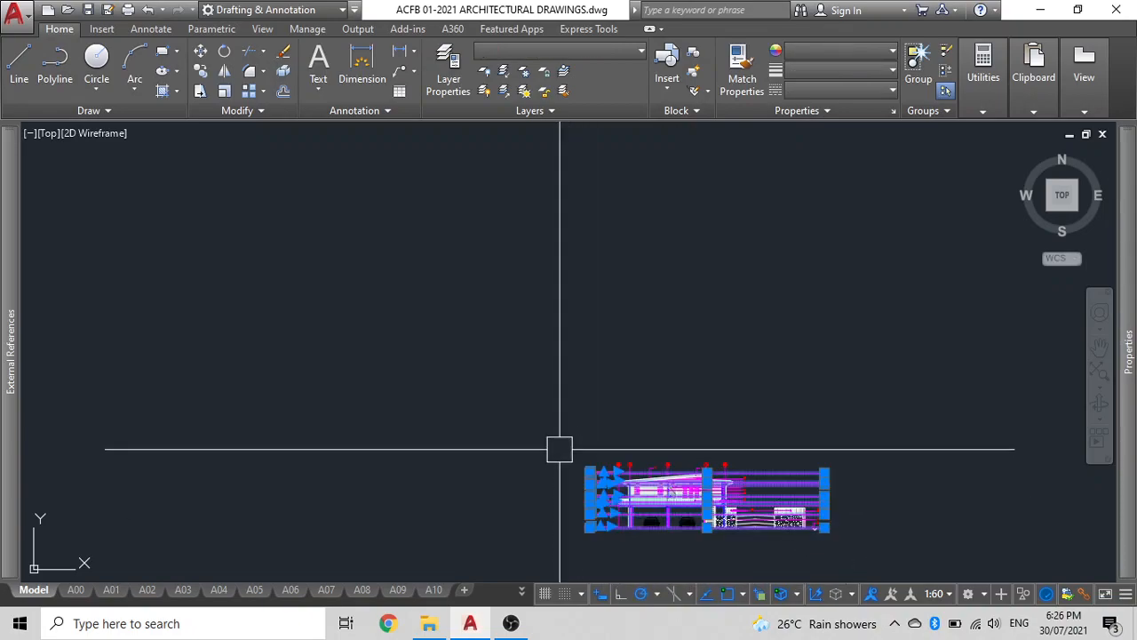
pyautogui.write('co')
pyautogui.press('Return')
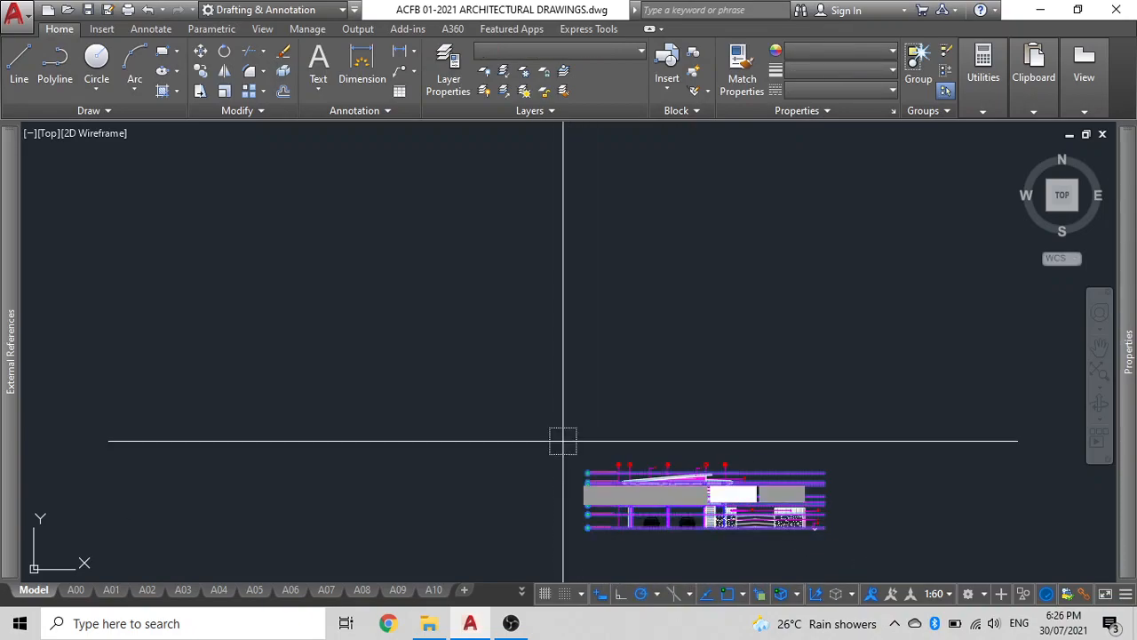
pyautogui.scroll(3, 610, 517)
pyautogui.scroll(2, 611, 517)
pyautogui.scroll(2, 457, 462)
pyautogui.scroll(3, 489, 450)
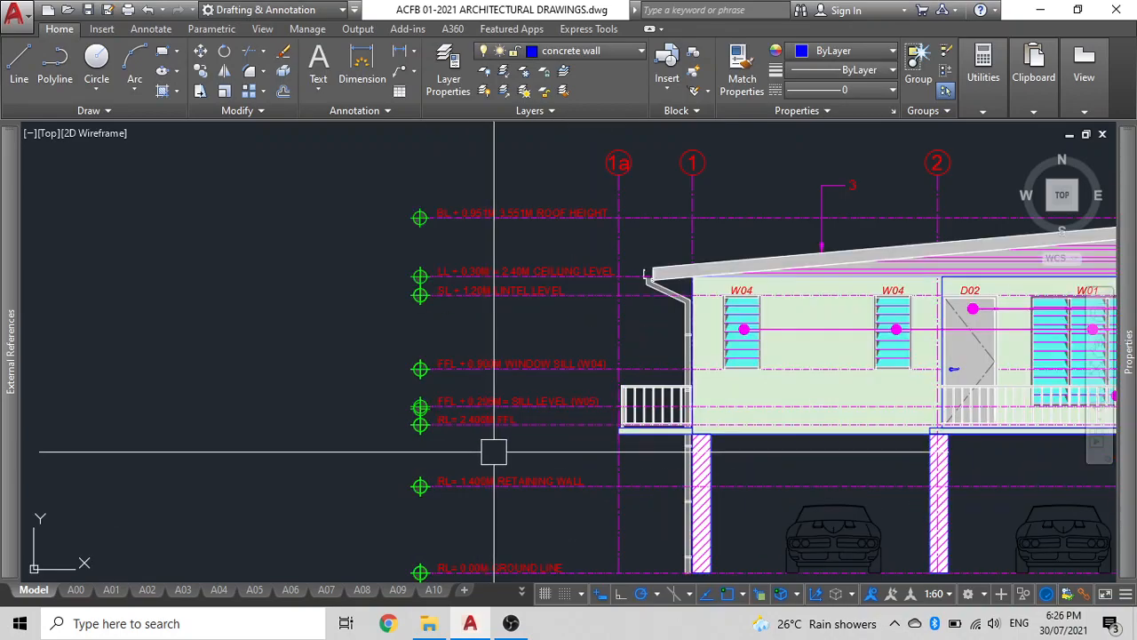
pyautogui.click(494, 453)
pyautogui.click(358, 177)
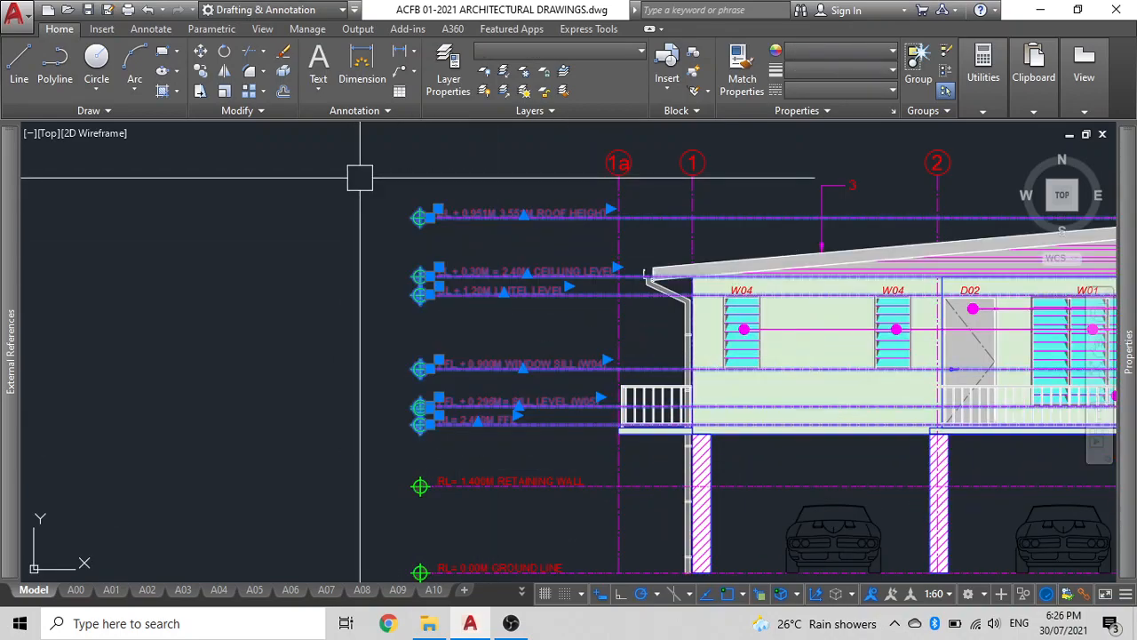
pyautogui.press('Return')
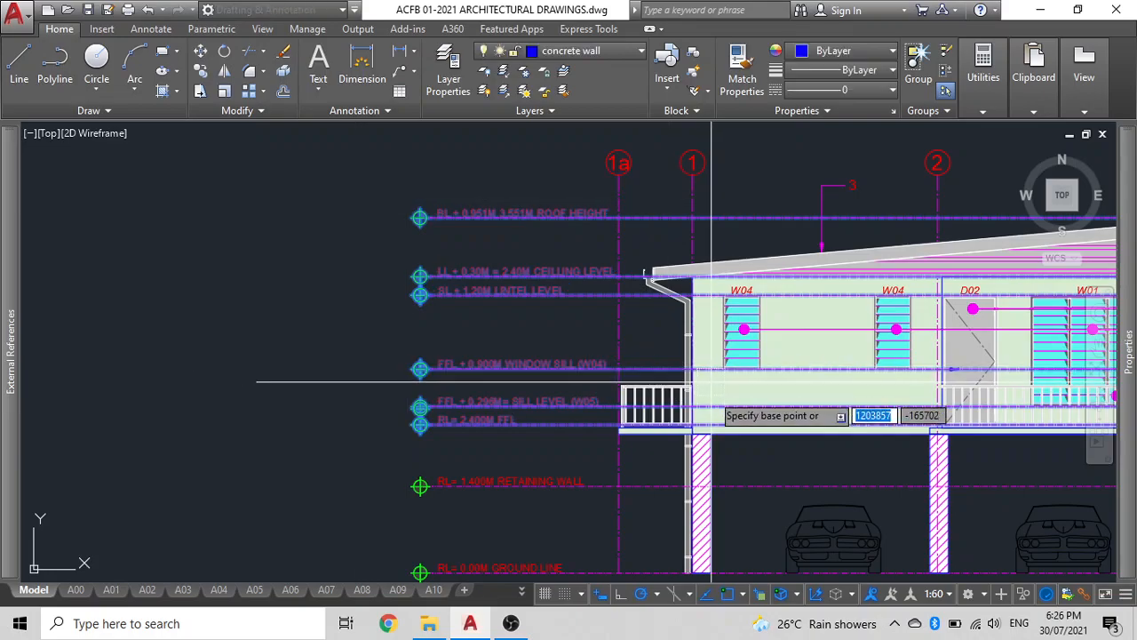
pyautogui.scroll(6, 710, 416)
pyautogui.click(636, 435)
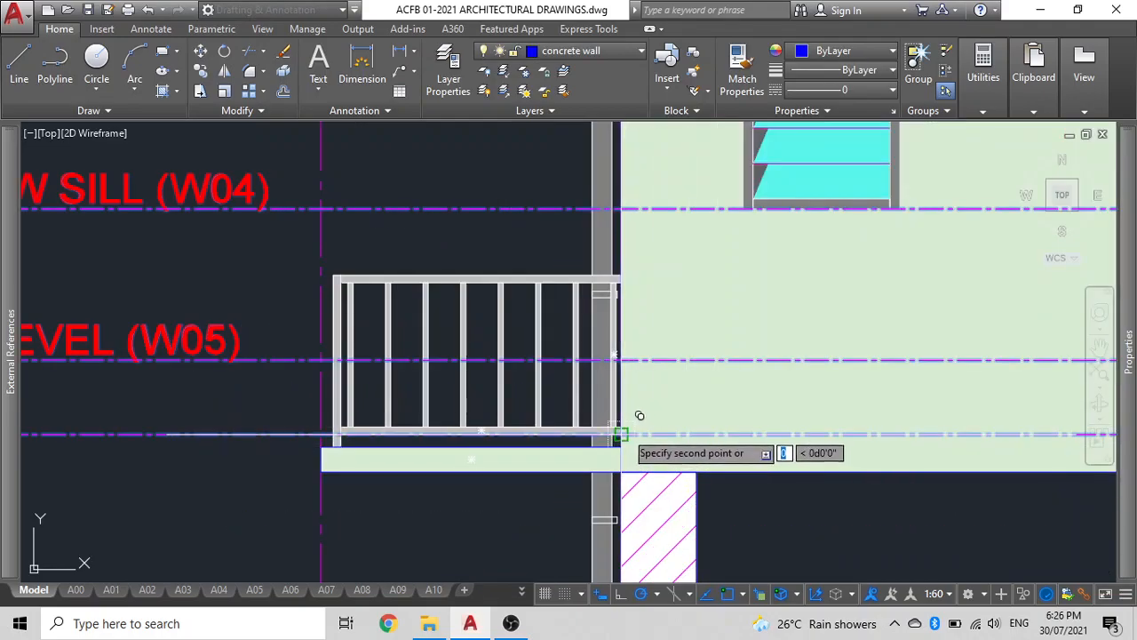
pyautogui.scroll(-6, 655, 406)
pyautogui.scroll(-5, 633, 425)
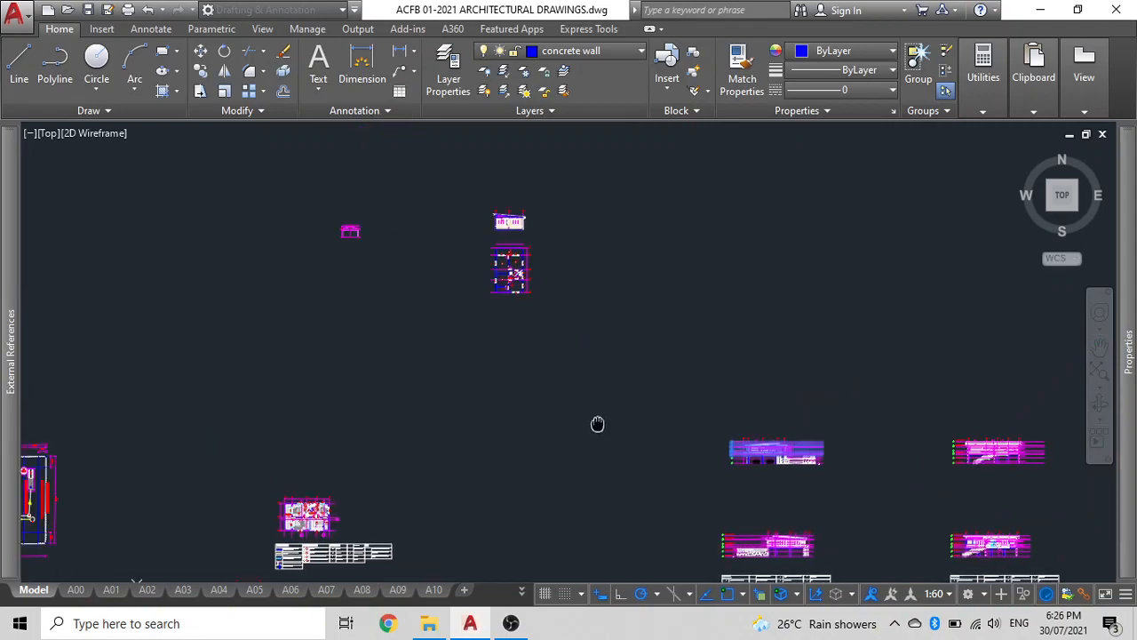
pyautogui.scroll(4, 584, 297)
pyautogui.scroll(8, 738, 224)
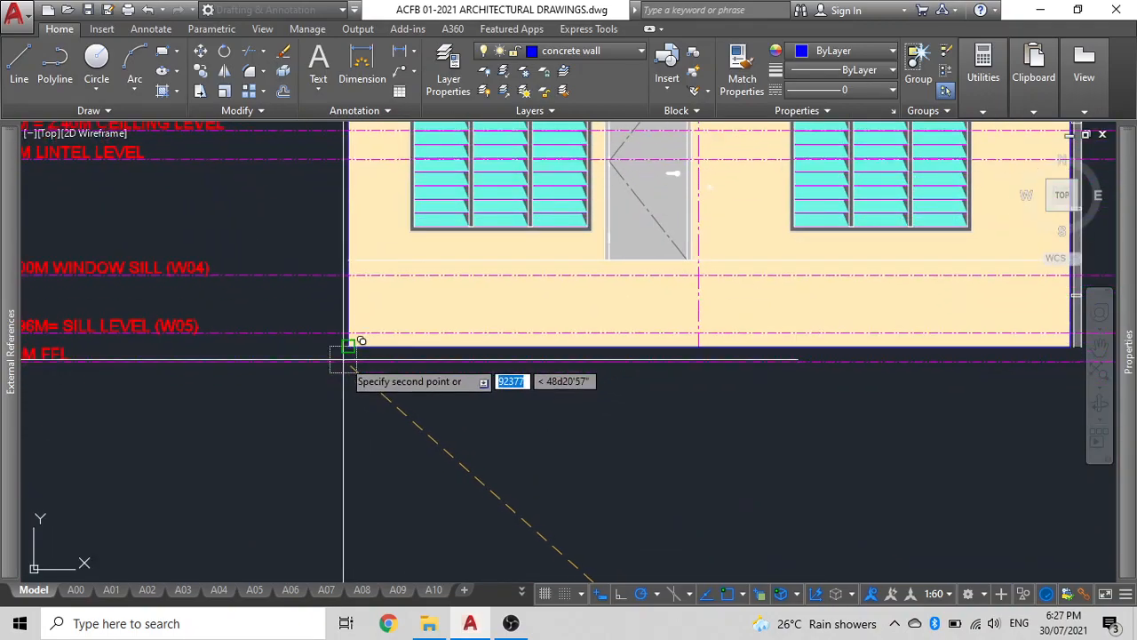
pyautogui.click(349, 346)
pyautogui.scroll(-4, 369, 362)
pyautogui.press('Escape')
# Edit the bottom level label text so it reads GL= 0.00M.
pyautogui.moveTo(710, 346); pyautogui.dragTo(561, 335, button='middle')
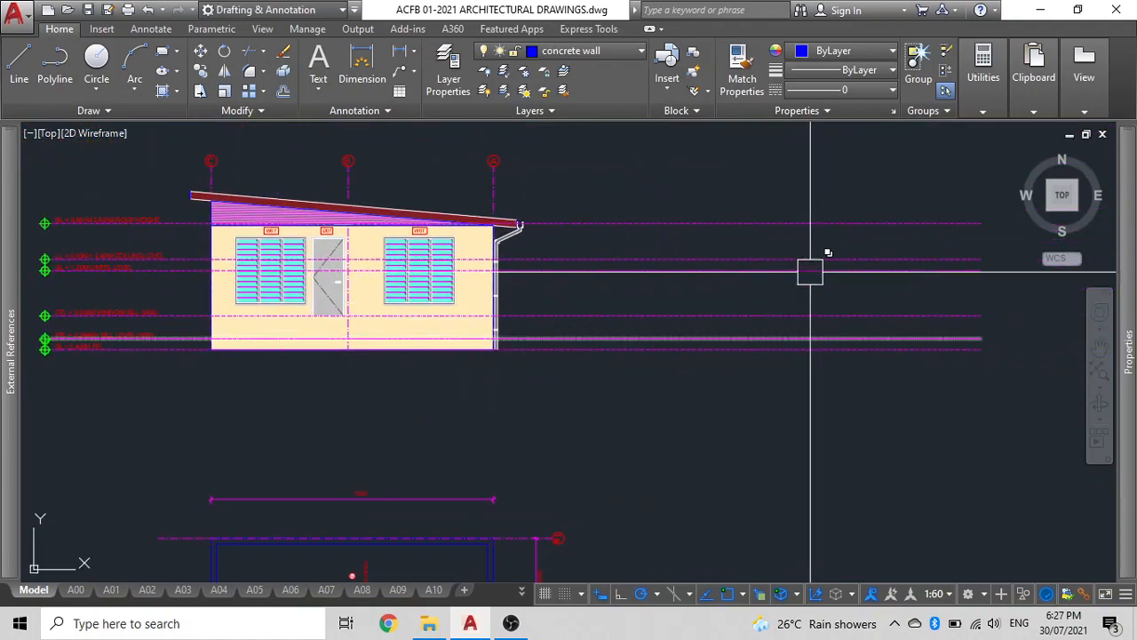
pyautogui.moveTo(640, 412); pyautogui.dragTo(825, 436, button='middle')
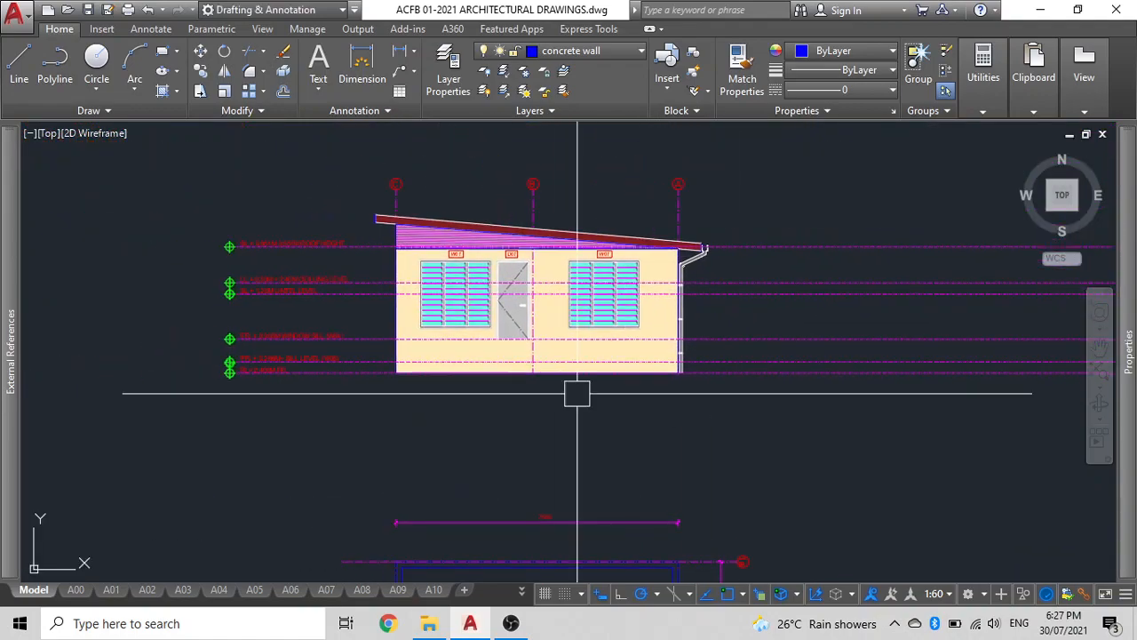
pyautogui.scroll(2, 245, 311)
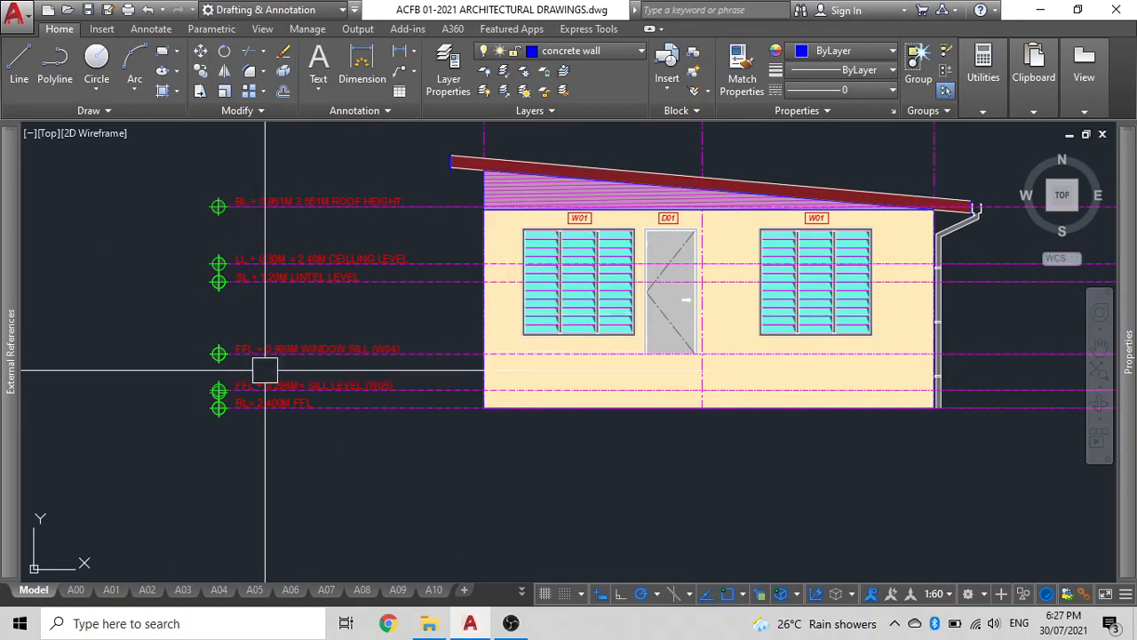
pyautogui.scroll(3, 208, 401)
pyautogui.click(183, 401)
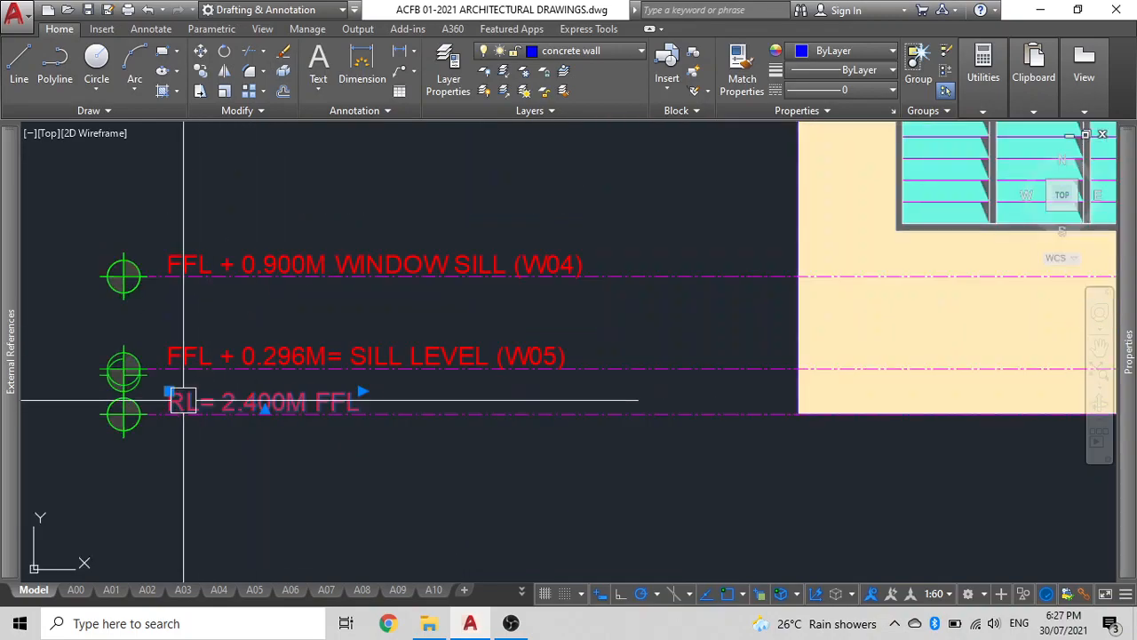
pyautogui.click(186, 401)
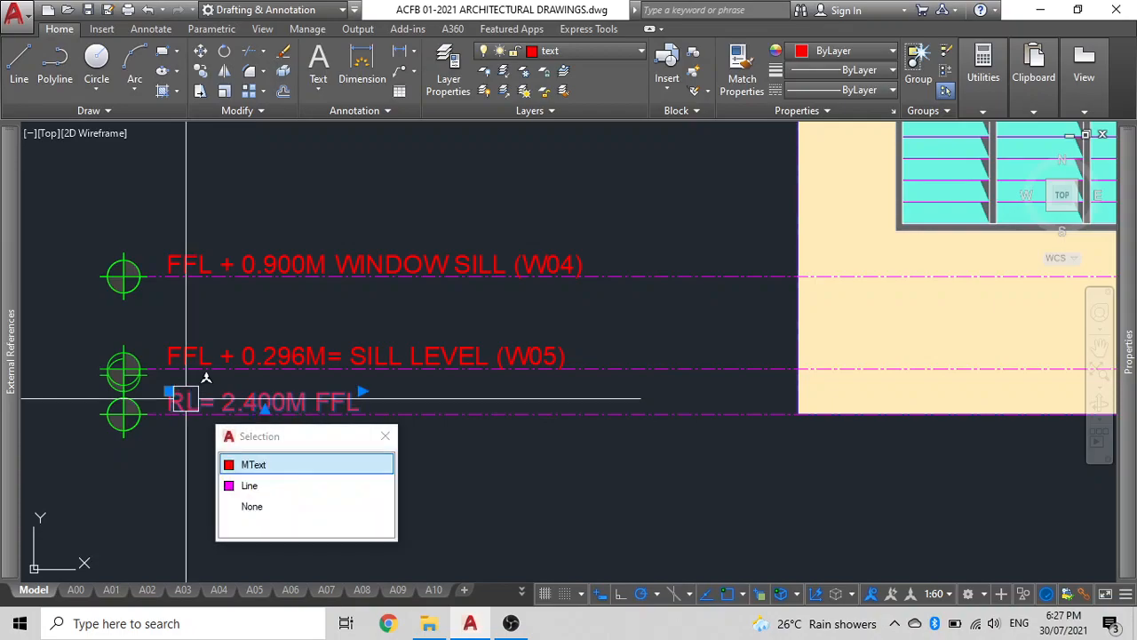
pyautogui.click(253, 464)
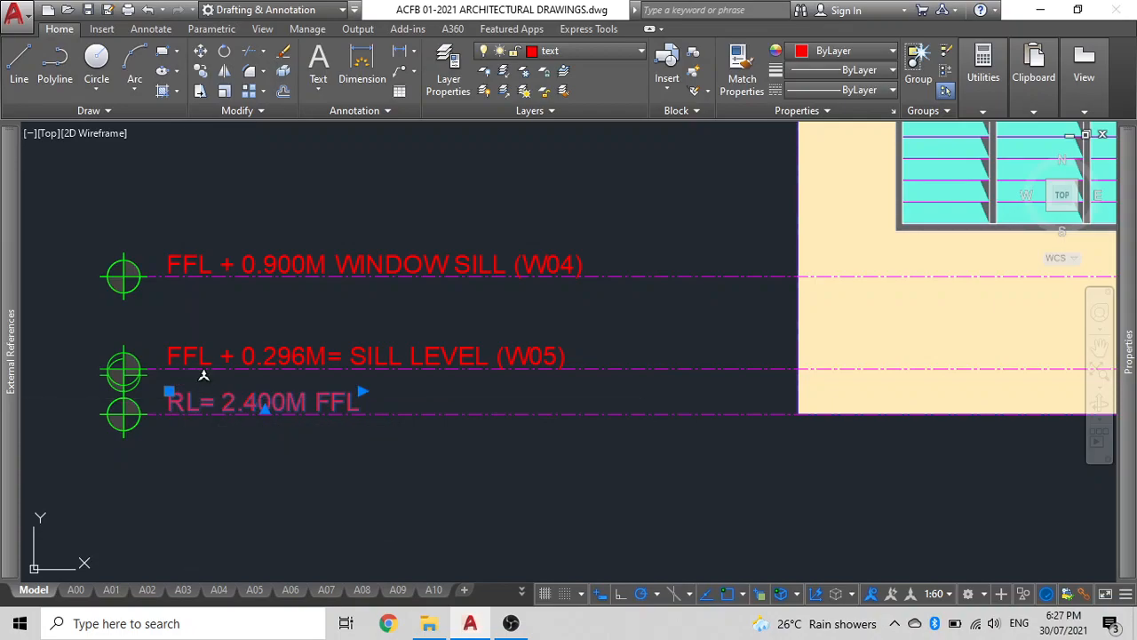
pyautogui.doubleClick(197, 402)
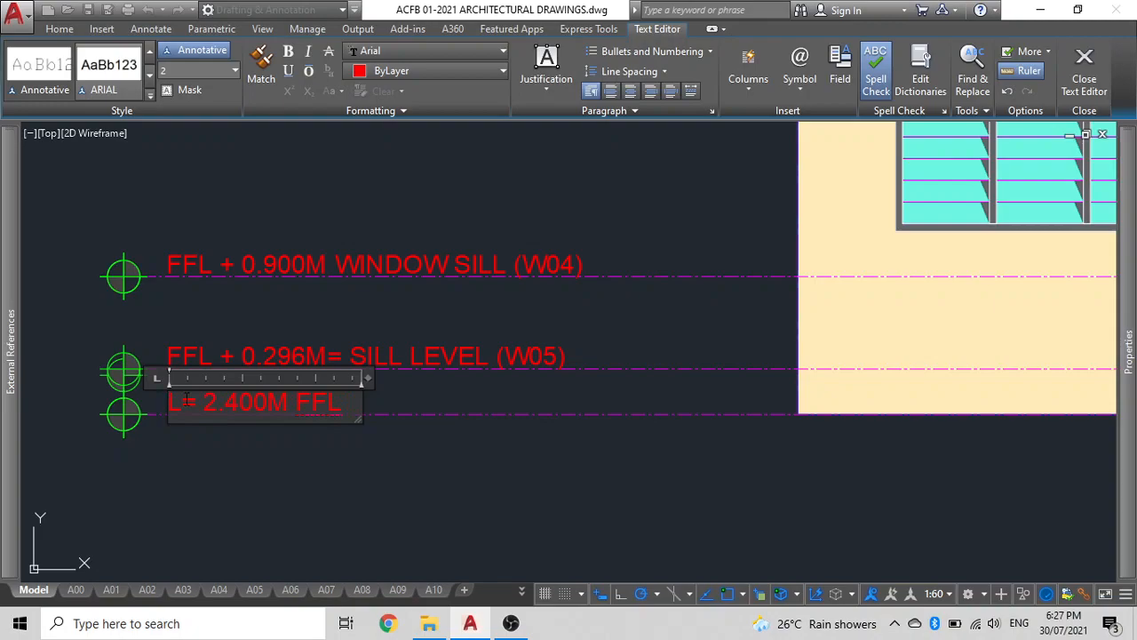
pyautogui.hotkey('ctrl', 'Return')
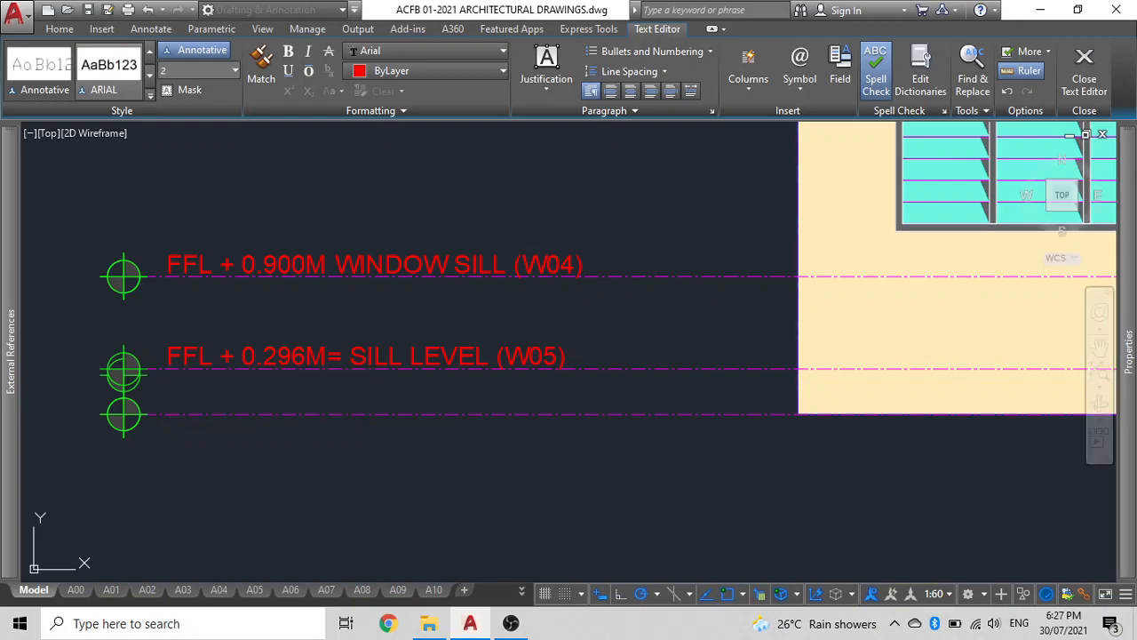
pyautogui.click(269, 401)
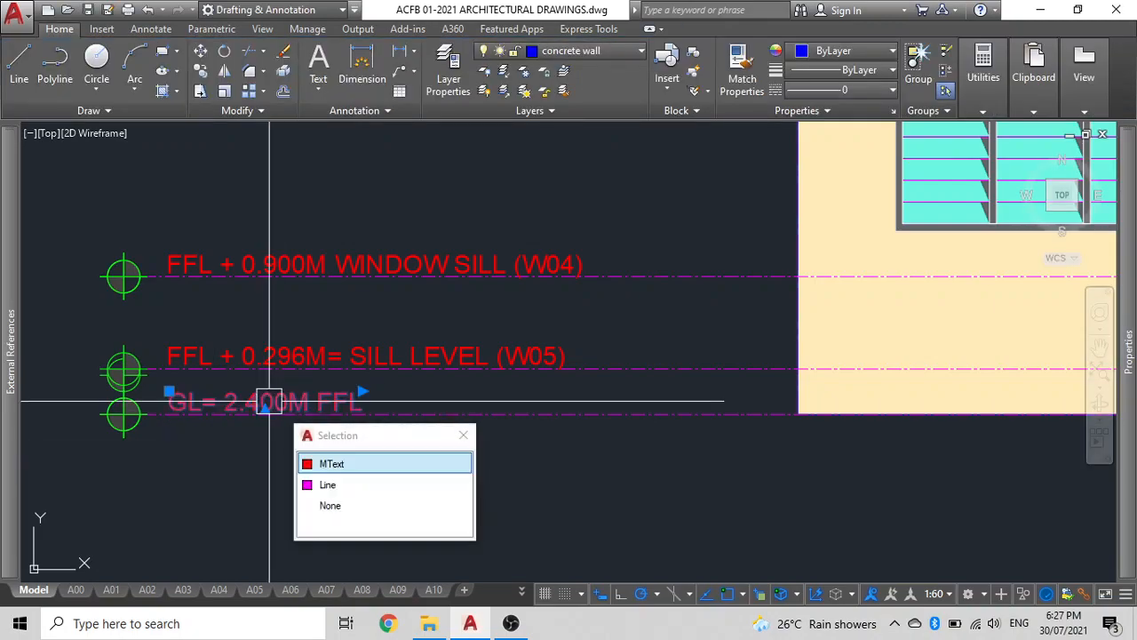
pyautogui.press('Return')
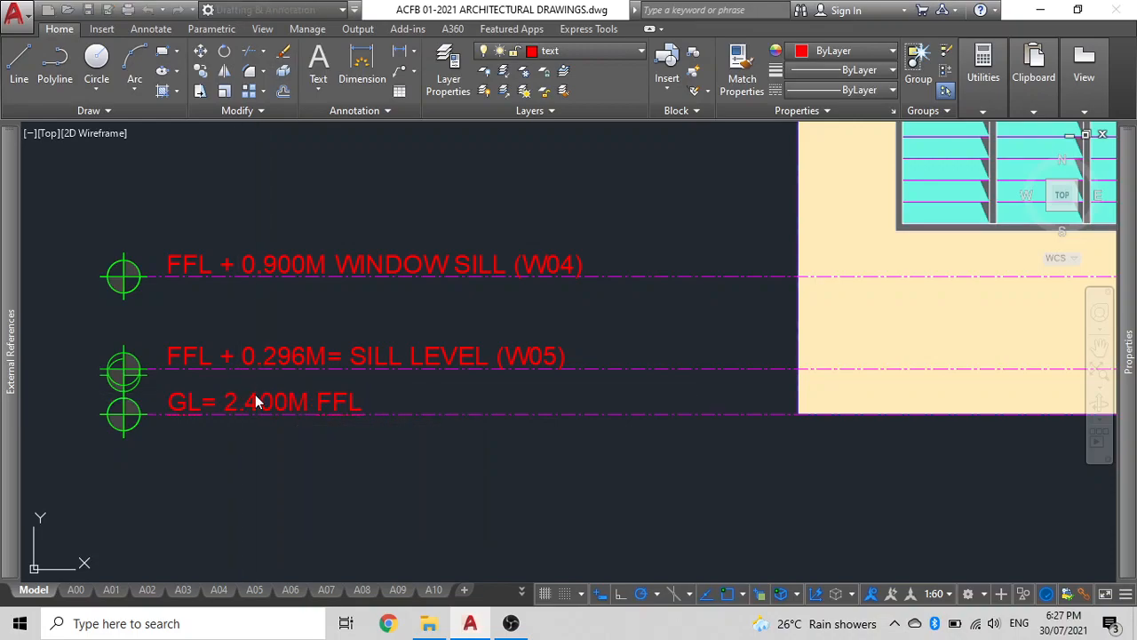
pyautogui.doubleClick(256, 402)
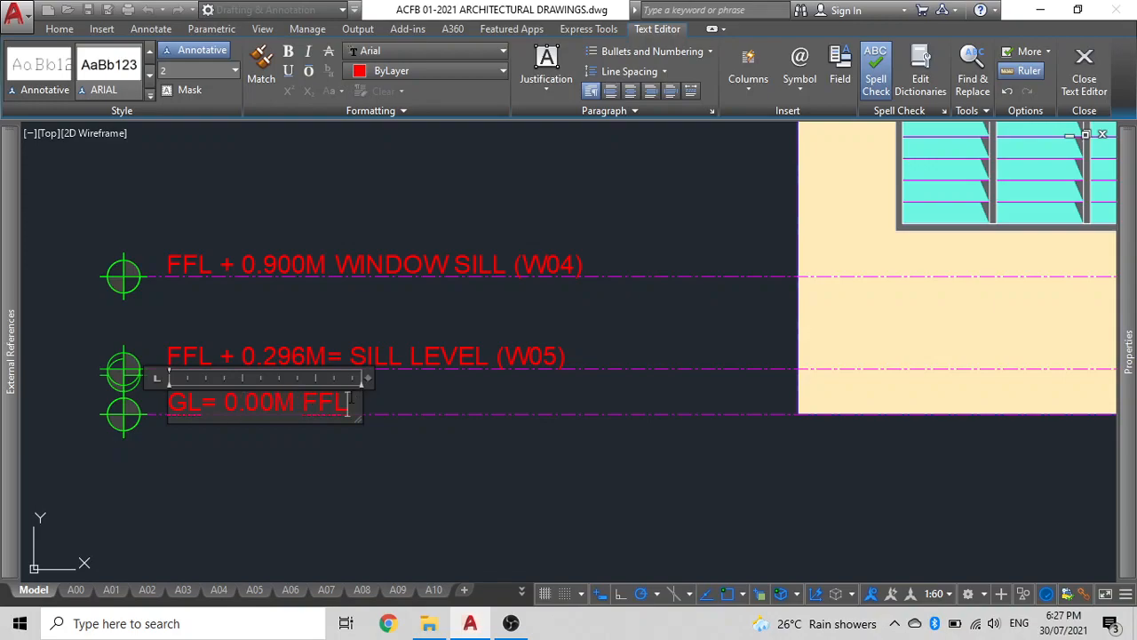
pyautogui.click(341, 444)
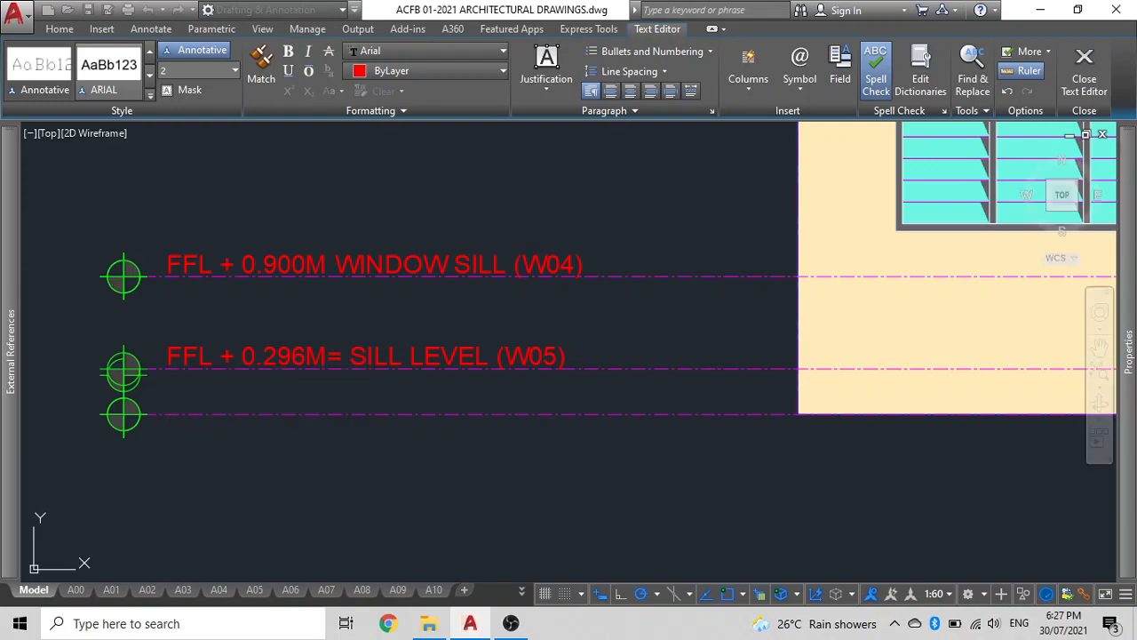
pyautogui.scroll(4, 78, 388)
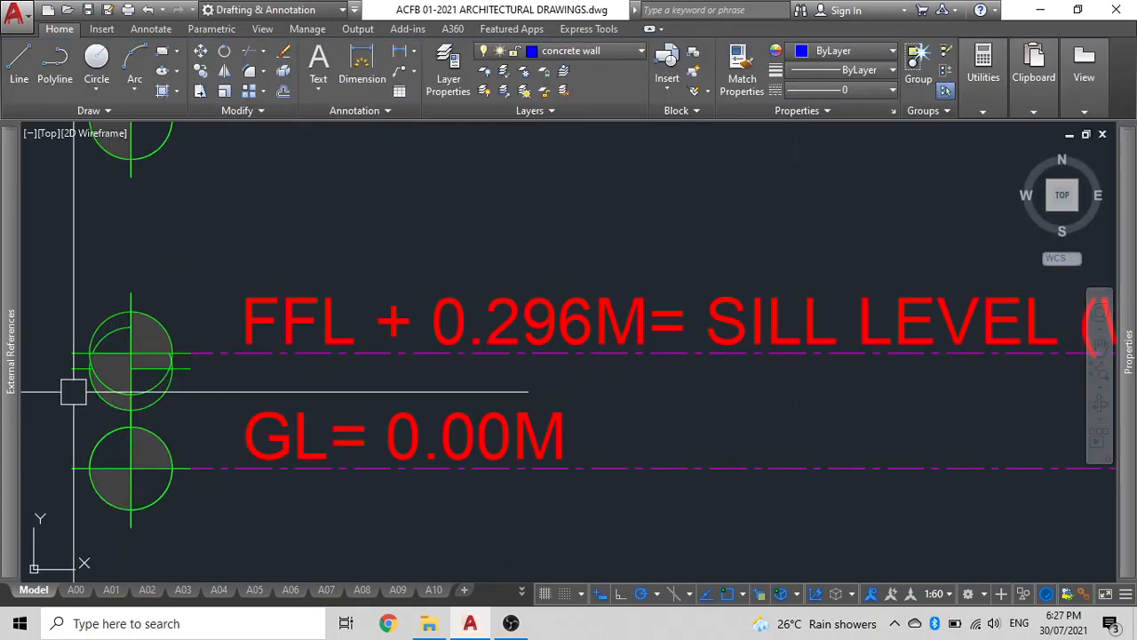
pyautogui.click(73, 377)
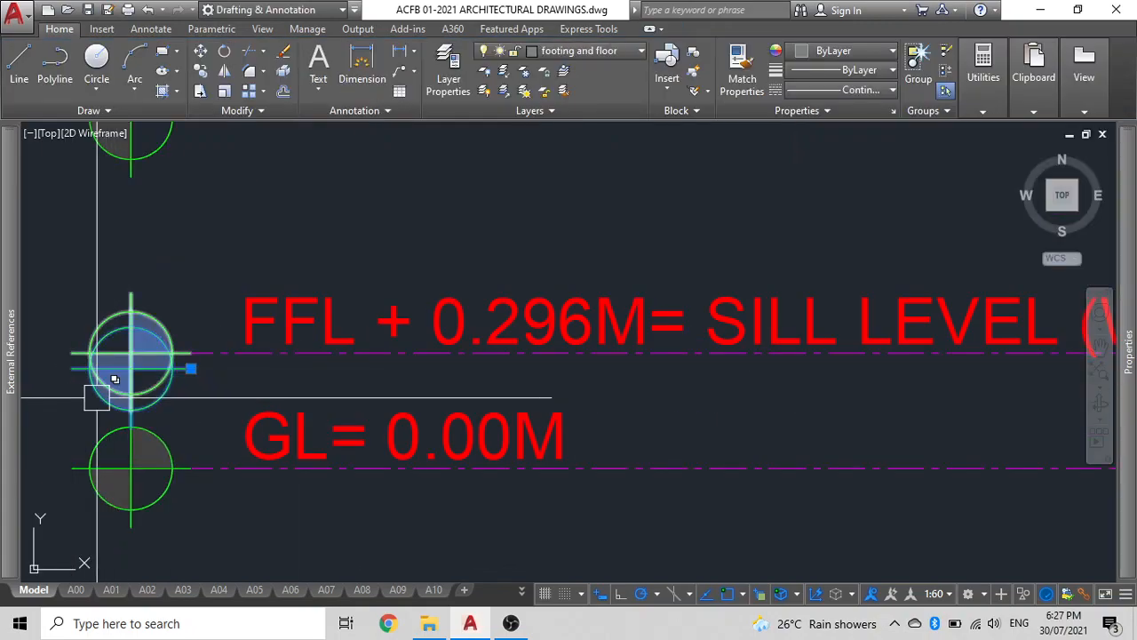
pyautogui.press('Escape')
pyautogui.scroll(-3, 191, 383)
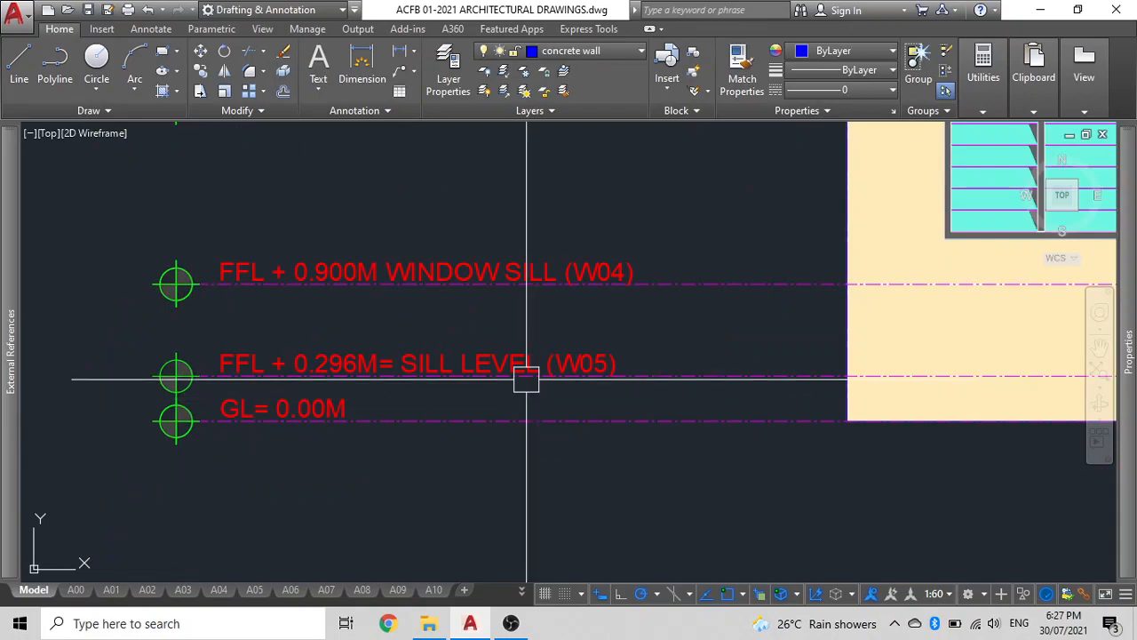
pyautogui.scroll(-2, 521, 376)
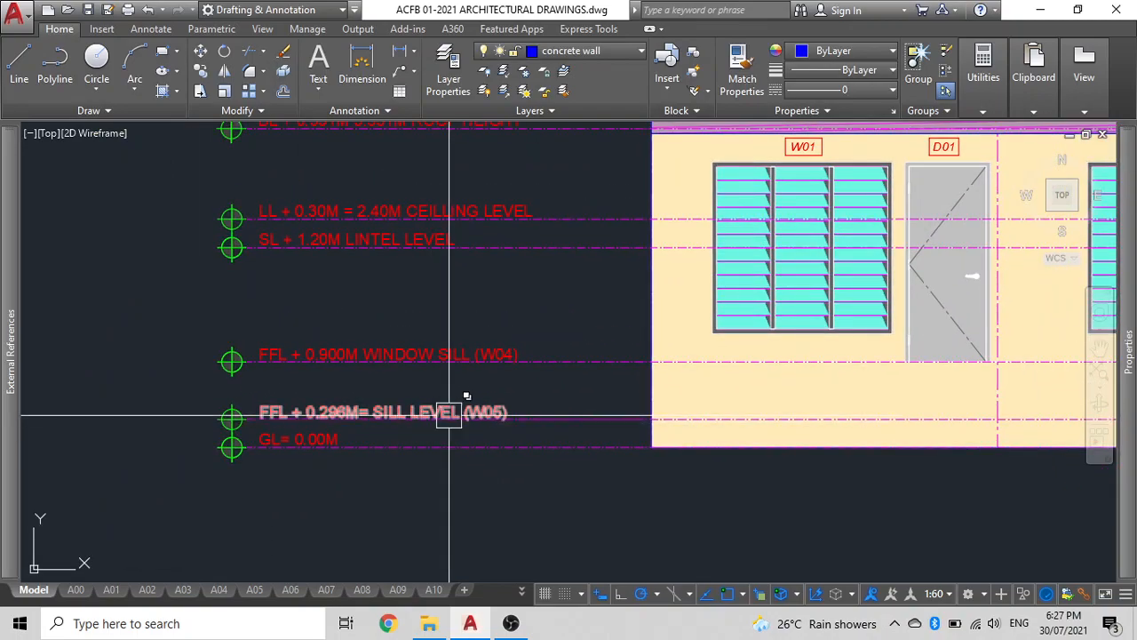
# Move the level lines and labels above the ground level upward together, leaving the ground level line at the wall base.
pyautogui.click(471, 374)
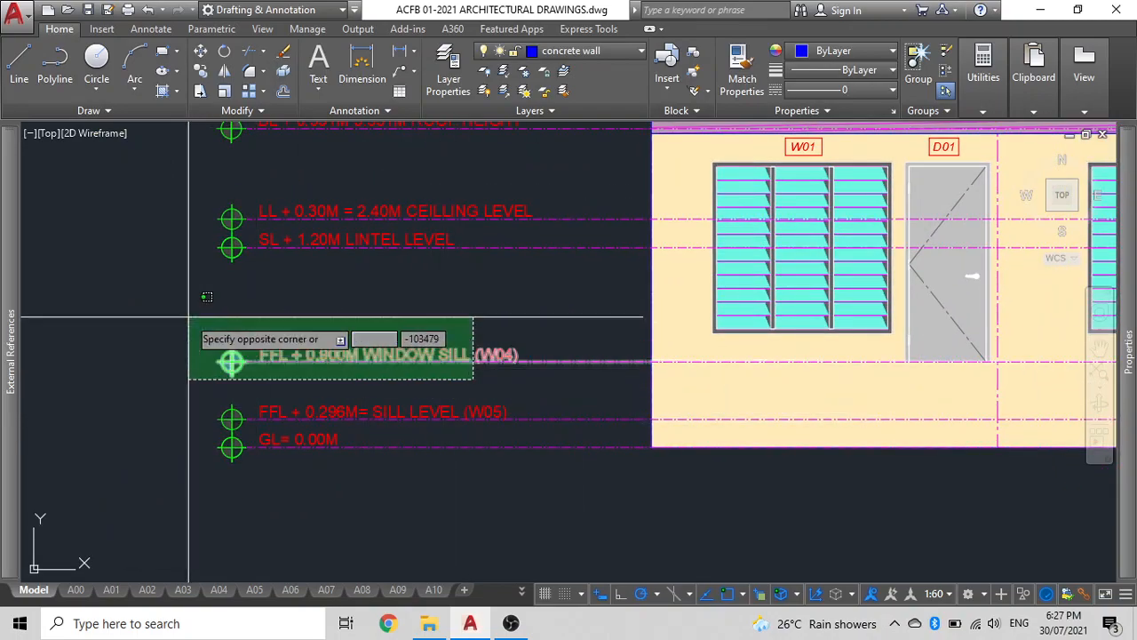
pyautogui.moveTo(206, 346); pyautogui.dragTo(288, 408, button='middle')
pyautogui.click(289, 165)
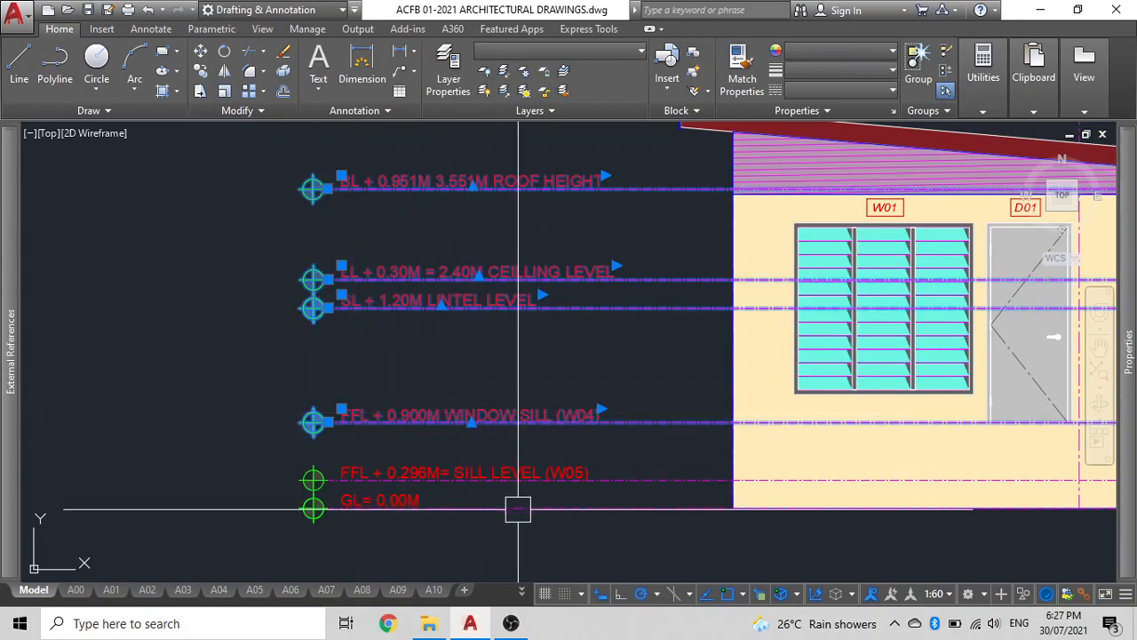
pyautogui.scroll(4, 517, 508)
pyautogui.click(470, 410)
pyautogui.scroll(-2, 471, 355)
pyautogui.moveTo(545, 384)
pyautogui.mouseDown(button='middle')
pyautogui.moveTo(639, 401)
pyautogui.moveTo(709, 391)
pyautogui.mouseUp(button='middle')
pyautogui.write('co')
pyautogui.press('space')
pyautogui.moveTo(582, 408); pyautogui.dragTo(250, 396, button='middle')
pyautogui.moveTo(635, 383); pyautogui.dragTo(345, 427, button='middle')
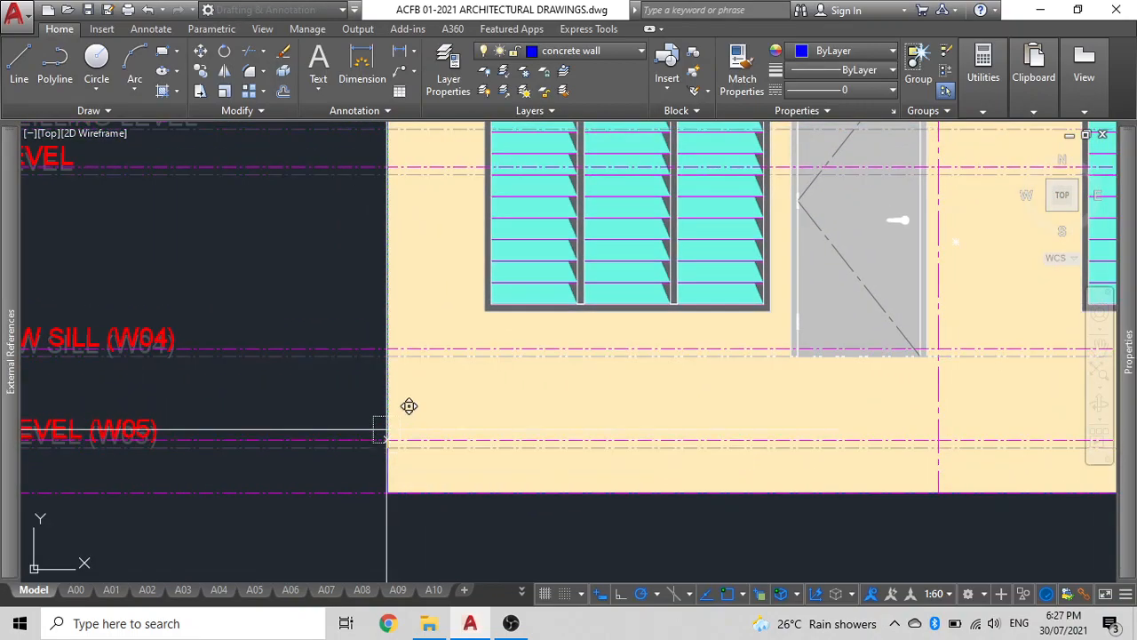
pyautogui.click(387, 433)
pyautogui.scroll(-2, 391, 364)
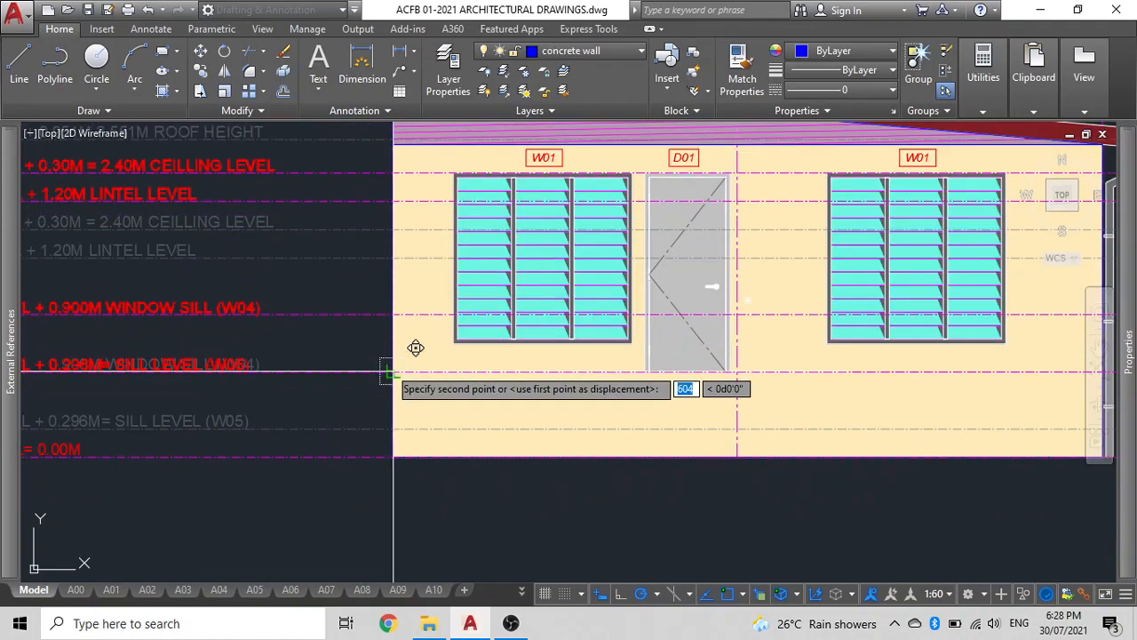
pyautogui.press('Escape')
# Move the window sill (W04) level line and label down to the bottom edge of the W01 windows.
pyautogui.moveTo(342, 384); pyautogui.dragTo(592, 478, button='middle')
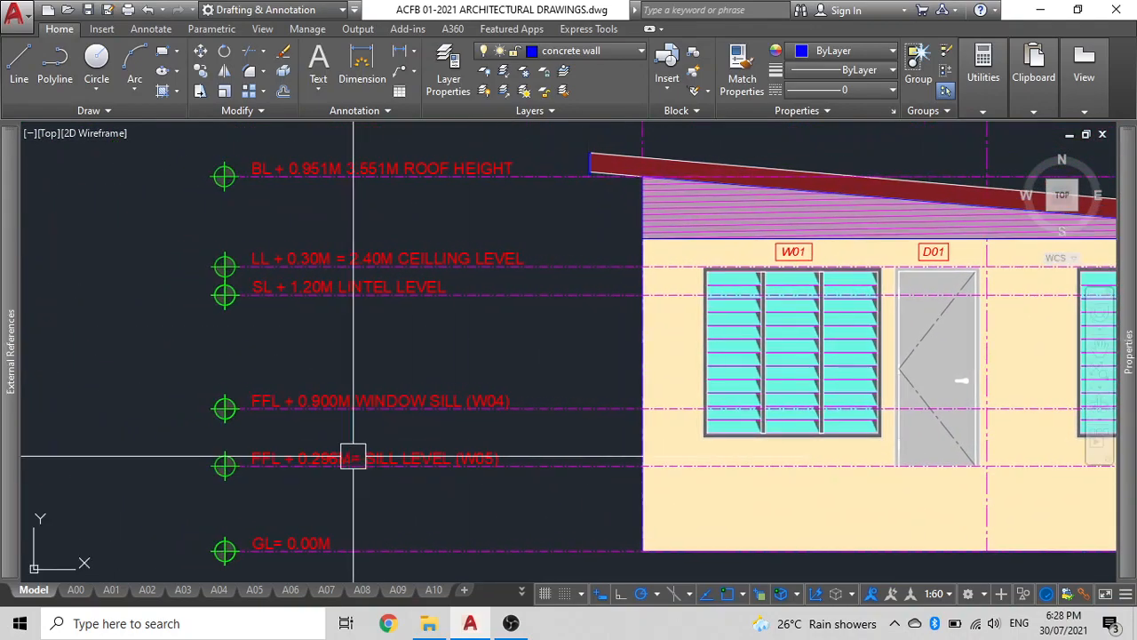
pyautogui.click(484, 433)
pyautogui.click(140, 380)
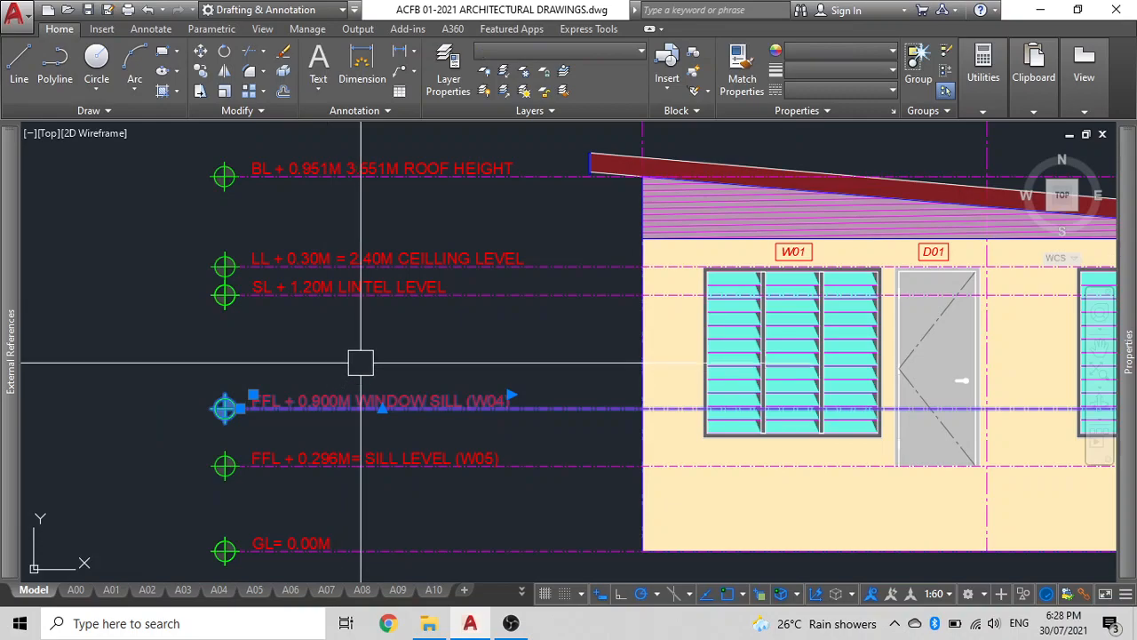
pyautogui.scroll(2, 711, 466)
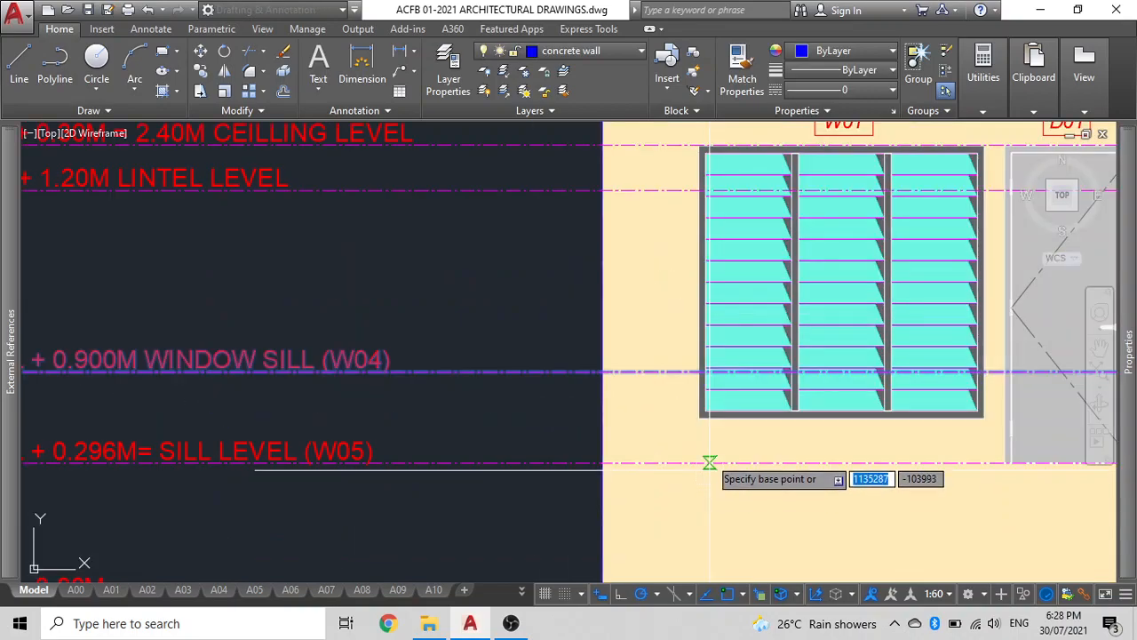
pyautogui.click(700, 372)
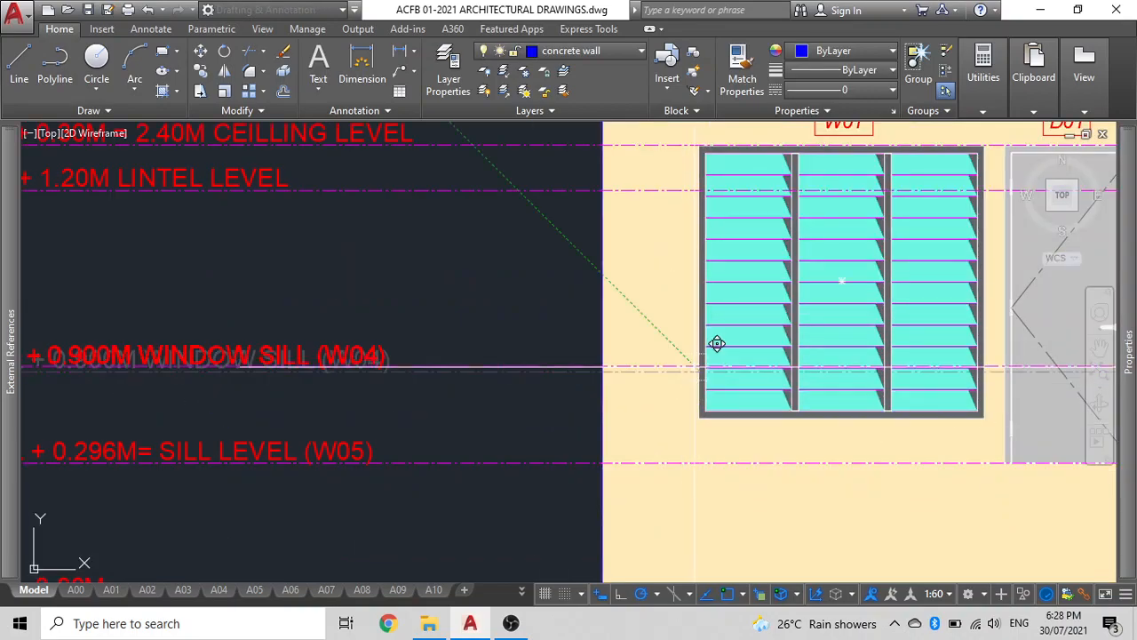
pyautogui.click(716, 401)
# Move the ceiling and lintel level lines up so the lintel line aligns with the top of the windows.
pyautogui.moveTo(471, 365); pyautogui.dragTo(528, 422, button='middle')
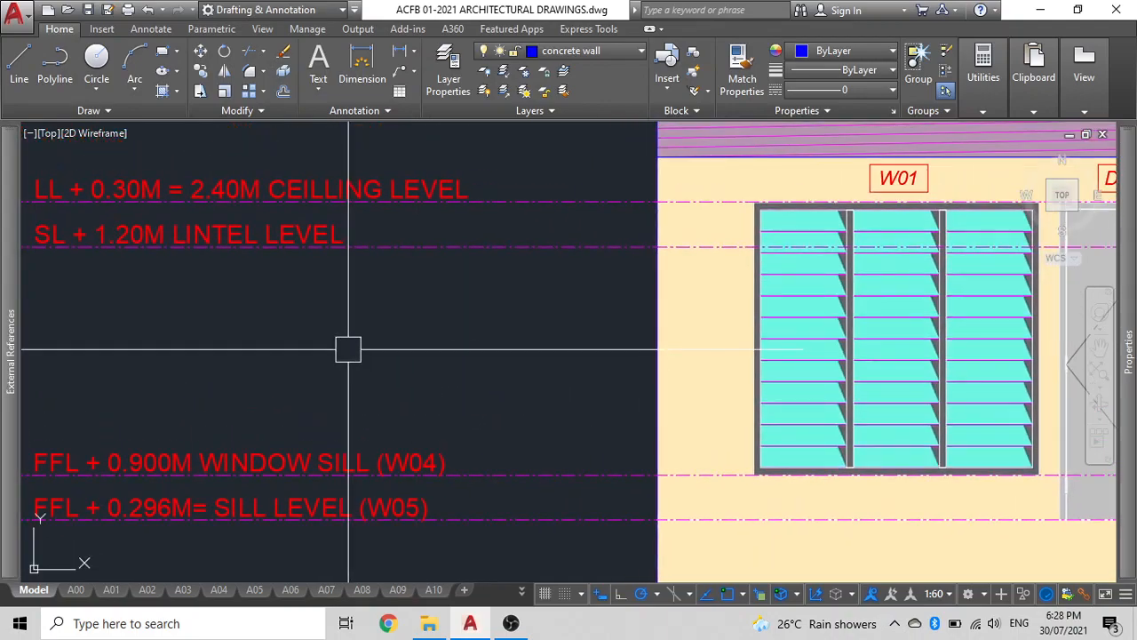
pyautogui.moveTo(347, 347); pyautogui.dragTo(494, 428, button='middle')
pyautogui.click(455, 393)
pyautogui.click(80, 252)
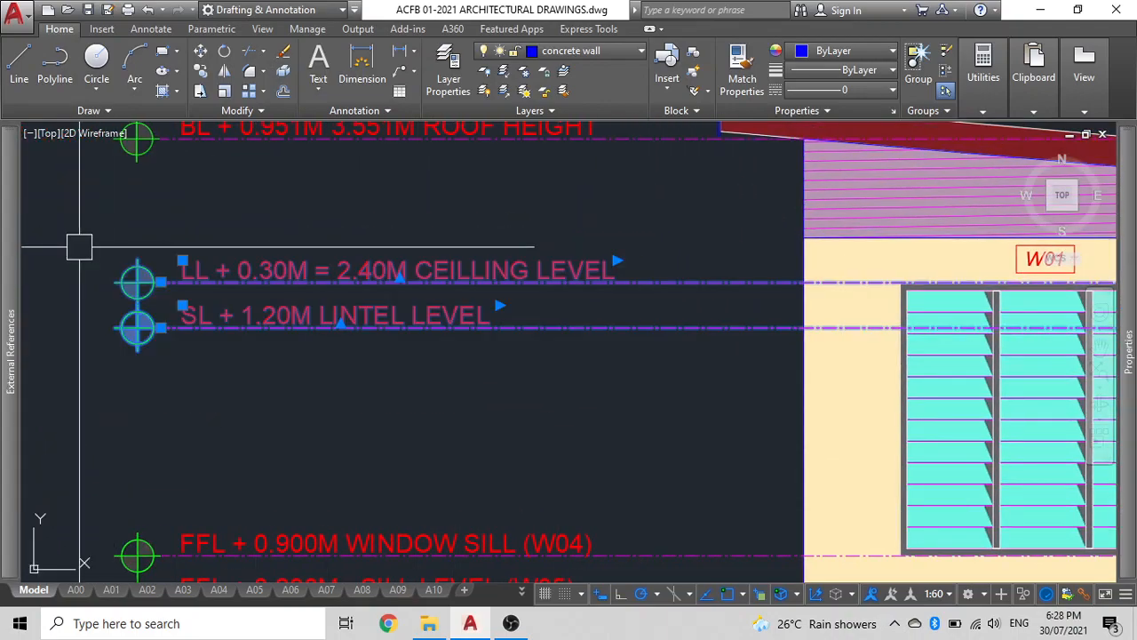
pyautogui.press('m')
pyautogui.press('space')
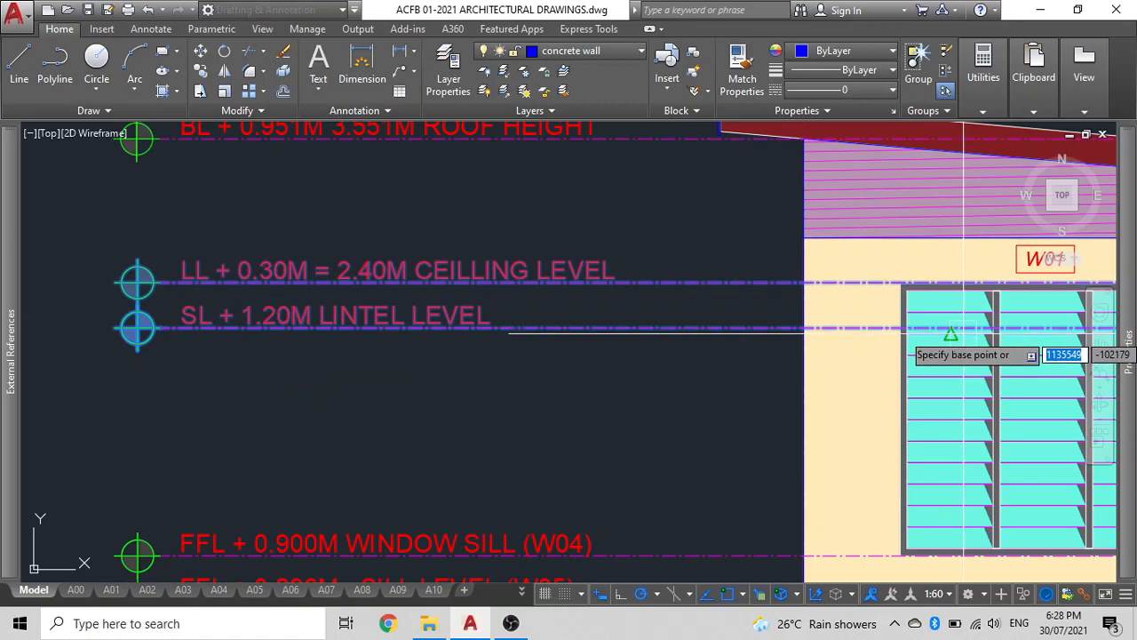
pyautogui.click(901, 284)
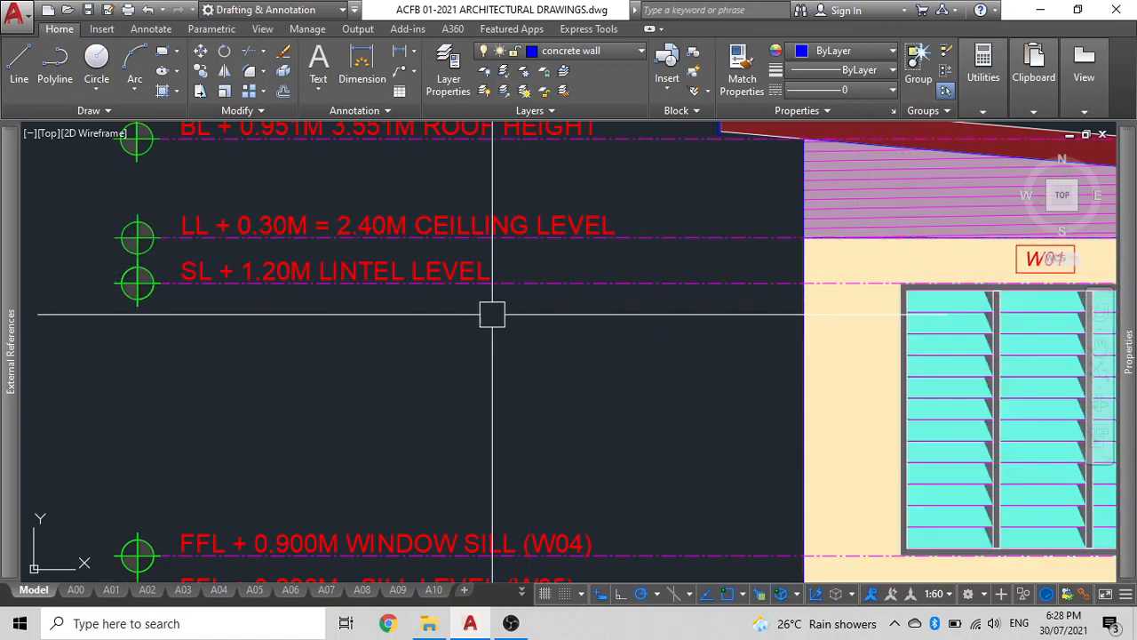
# Move the roof height level line and label up to the top corner of the roof slab's left end.
pyautogui.scroll(-2, 490, 312)
pyautogui.moveTo(397, 348); pyautogui.dragTo(412, 439, button='middle')
pyautogui.click(581, 326)
pyautogui.click(230, 260)
pyautogui.press('m')
pyautogui.press('space')
pyautogui.scroll(5, 661, 281)
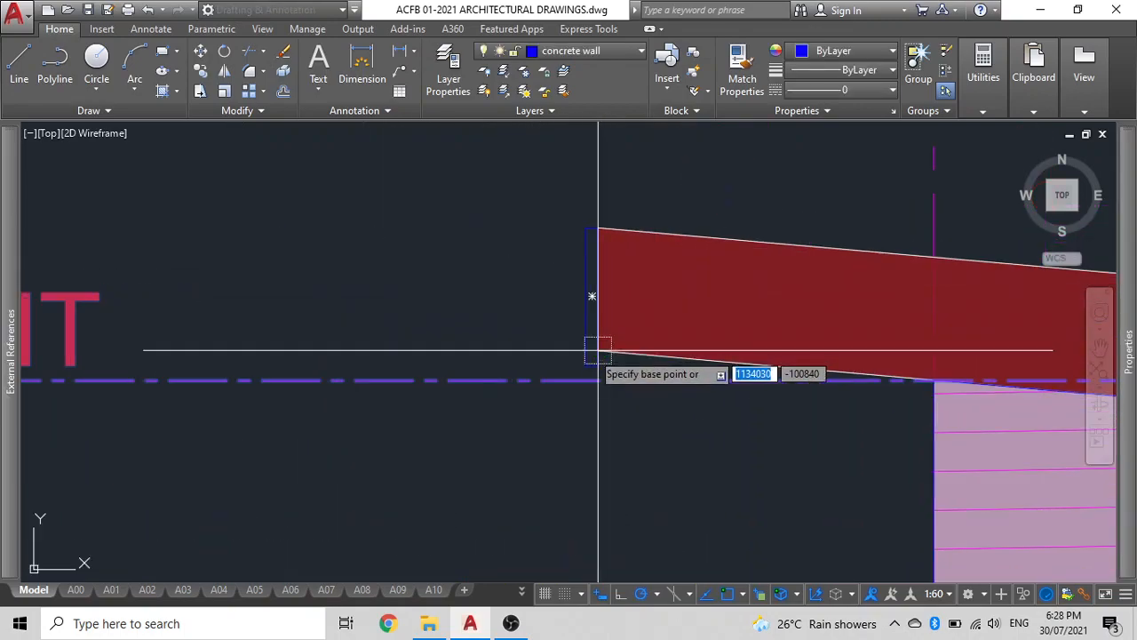
pyautogui.click(598, 380)
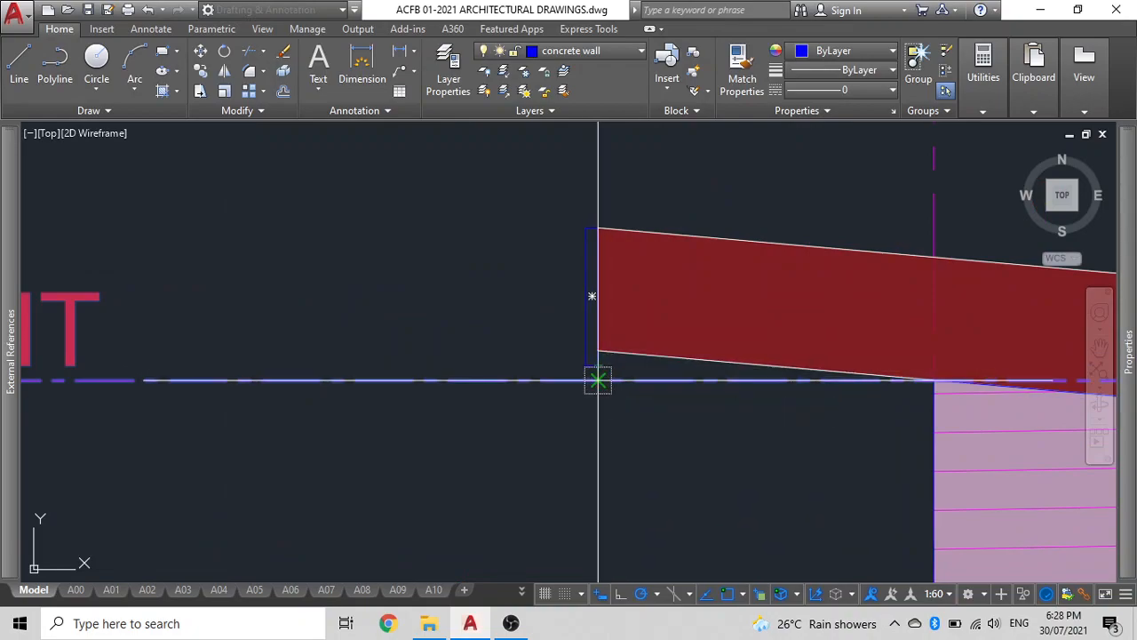
pyautogui.click(598, 228)
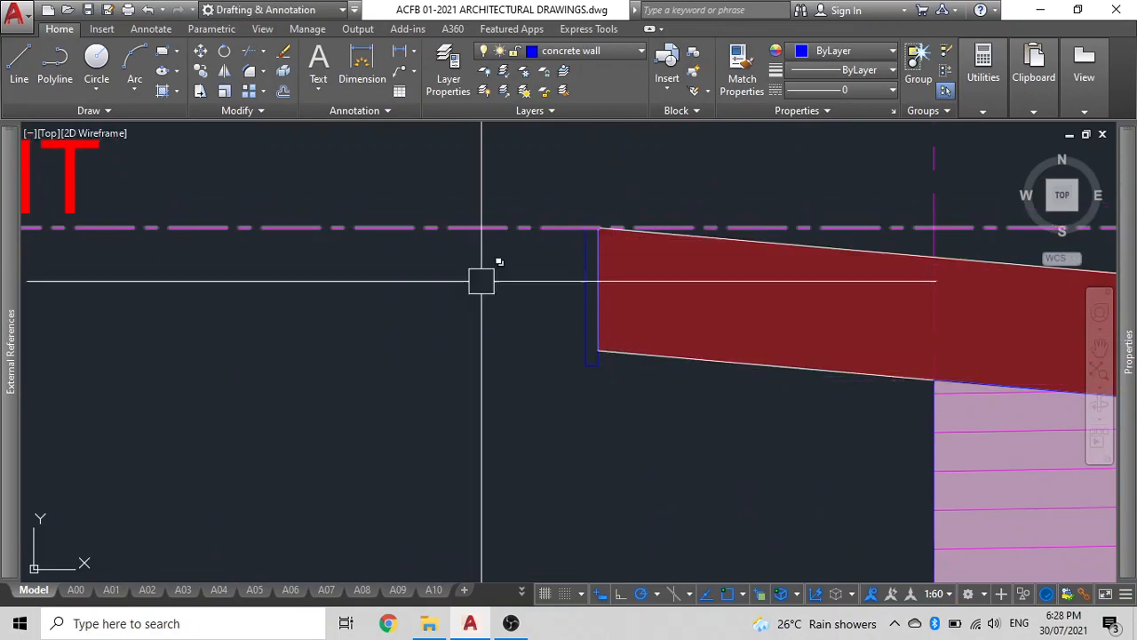
# Add a vertical linear dimension between the ground level line and the sill level (W05) line.
pyautogui.scroll(-6, 527, 258)
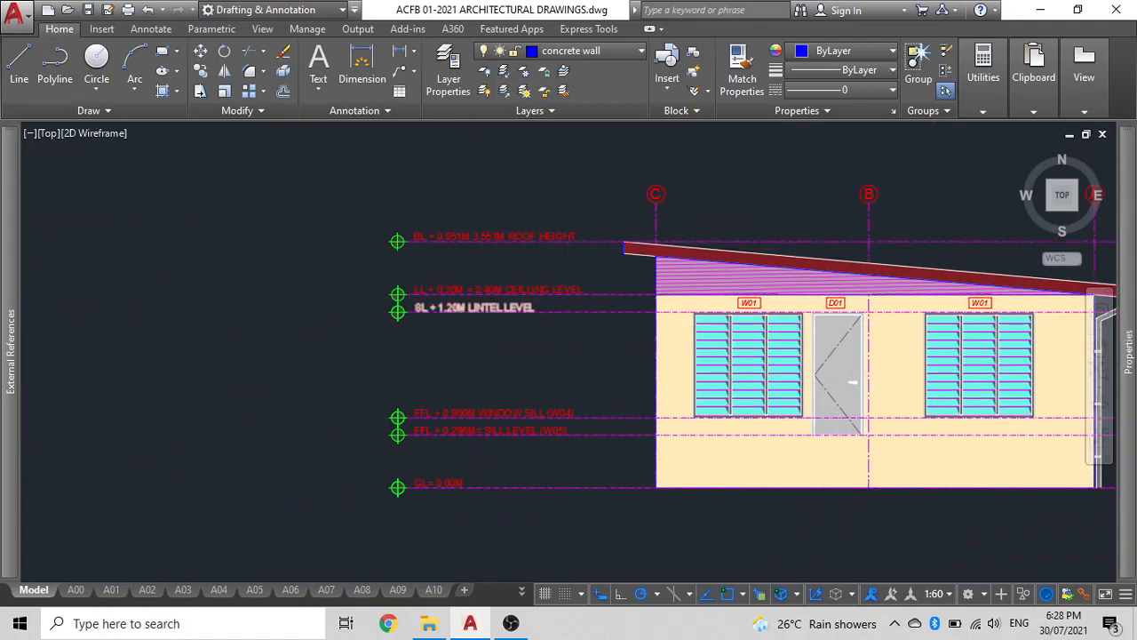
pyautogui.scroll(2, 549, 364)
pyautogui.scroll(-2, 456, 338)
pyautogui.scroll(-3, 444, 162)
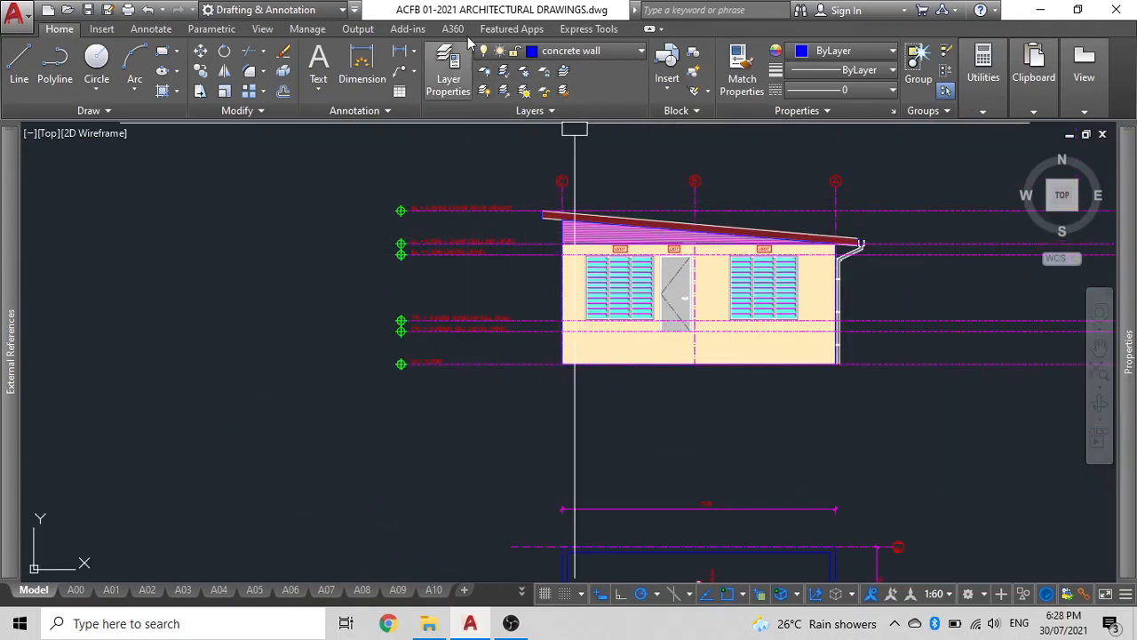
pyautogui.click(402, 52)
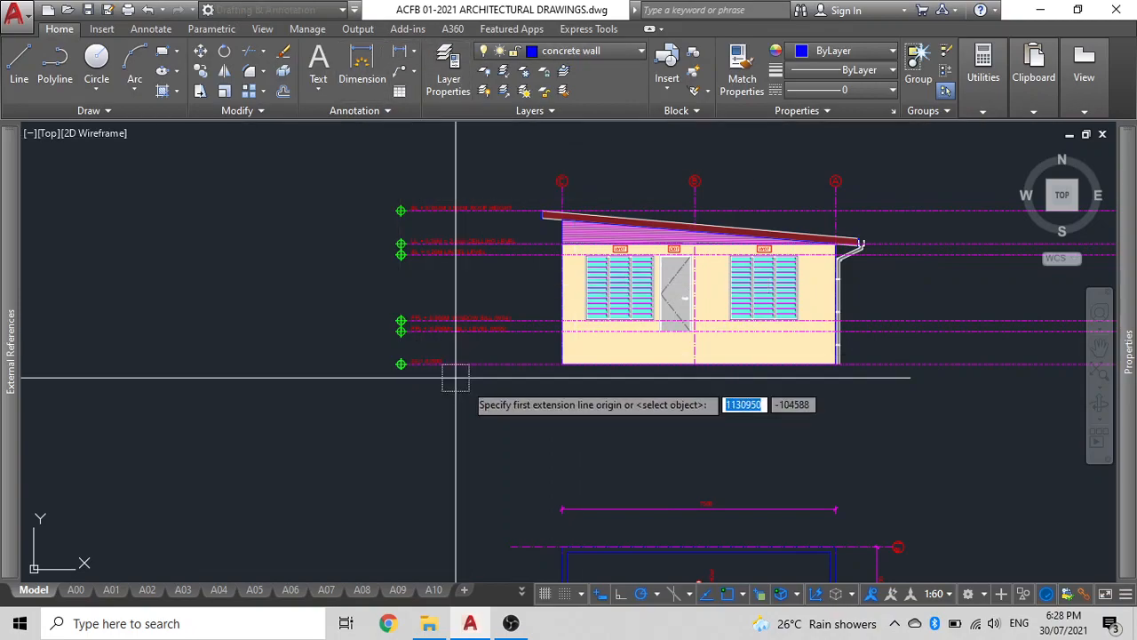
pyautogui.scroll(2, 569, 386)
pyautogui.click(549, 347)
pyautogui.click(553, 295)
pyautogui.scroll(4, 525, 299)
pyautogui.click(478, 326)
# Add chained vertical dimensions from the W05 sill line up through the window sill, lintel, ceiling and roof lines, deleting the extra top one.
pyautogui.write('DIMC')
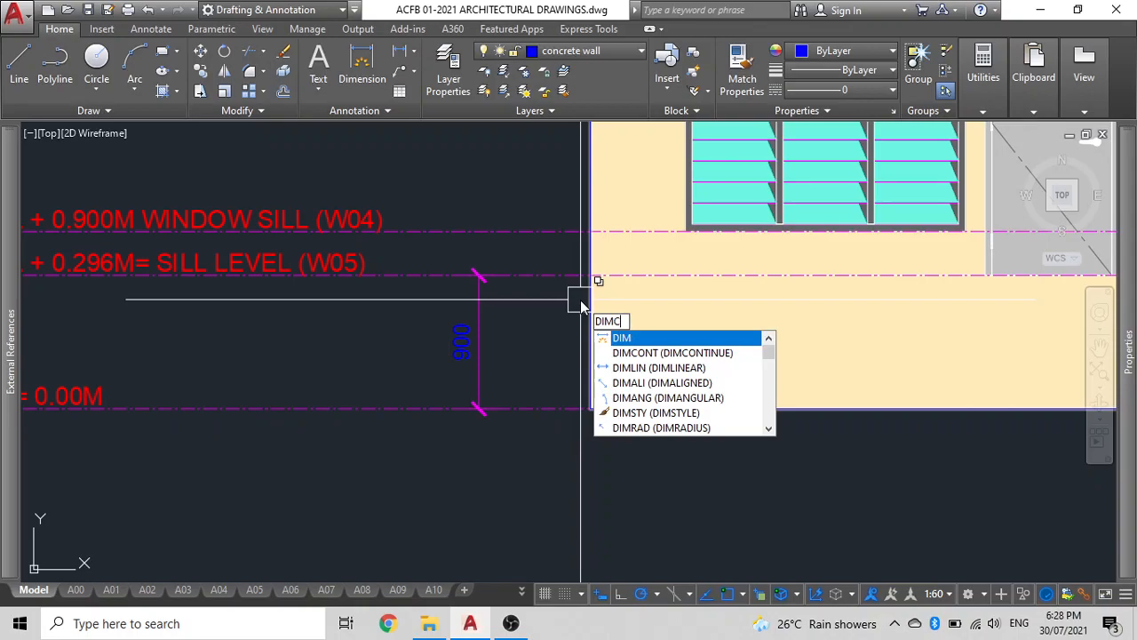
pyautogui.press('Return')
pyautogui.click(573, 274)
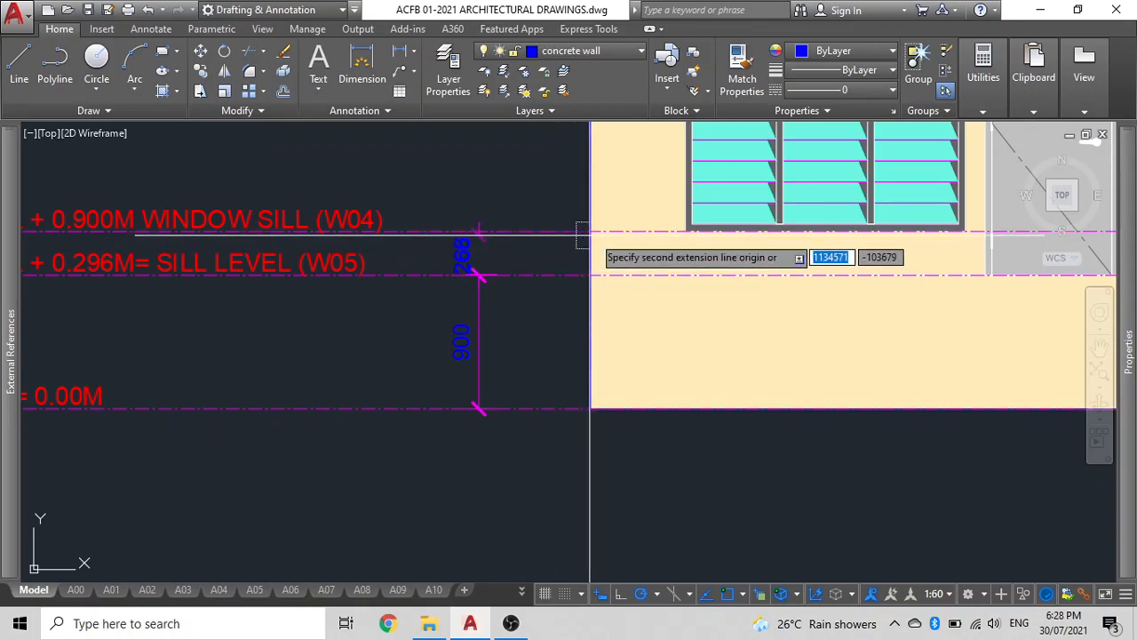
pyautogui.scroll(-2, 462, 218)
pyautogui.moveTo(458, 229)
pyautogui.mouseDown(button='middle')
pyautogui.moveTo(477, 336)
pyautogui.moveTo(478, 468)
pyautogui.mouseUp(button='middle')
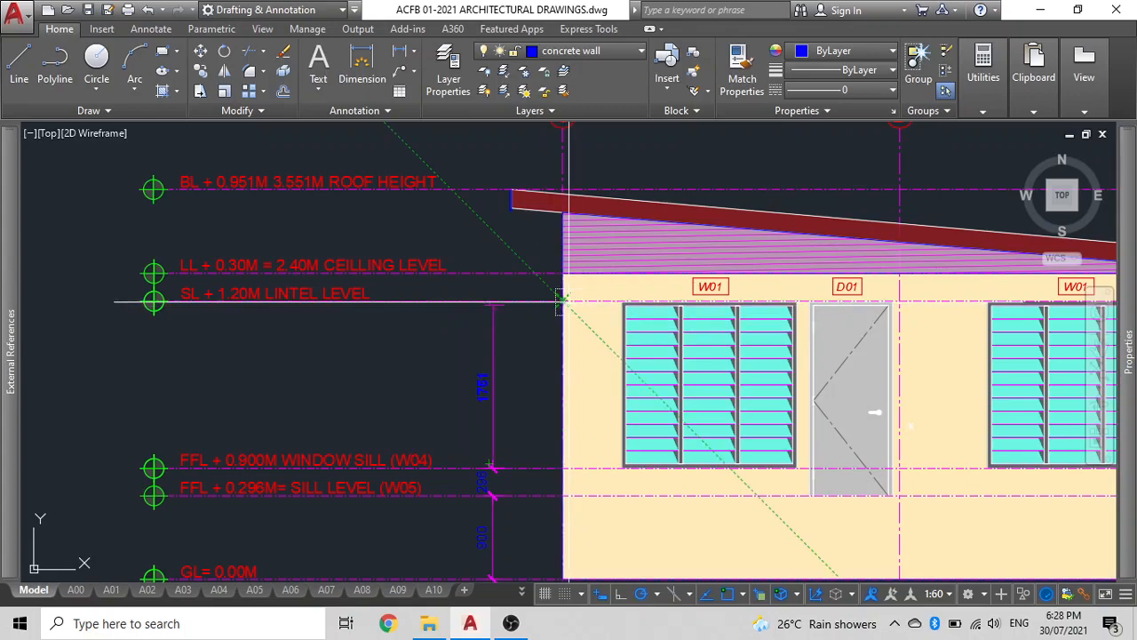
pyautogui.click(562, 273)
pyautogui.click(562, 213)
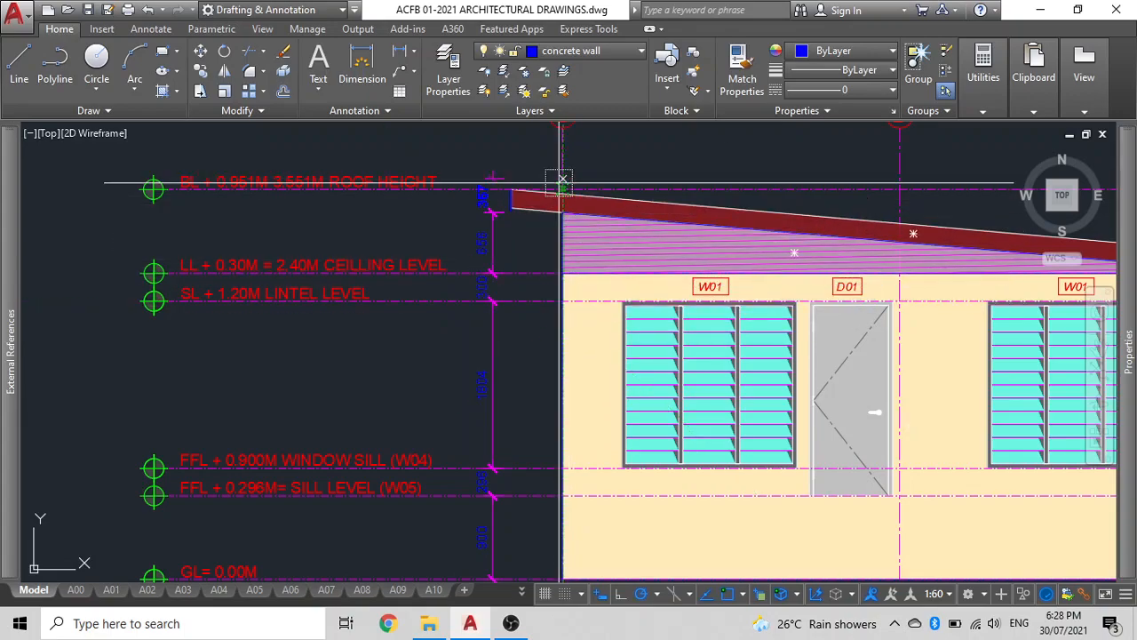
pyautogui.click(562, 189)
pyautogui.press('Escape')
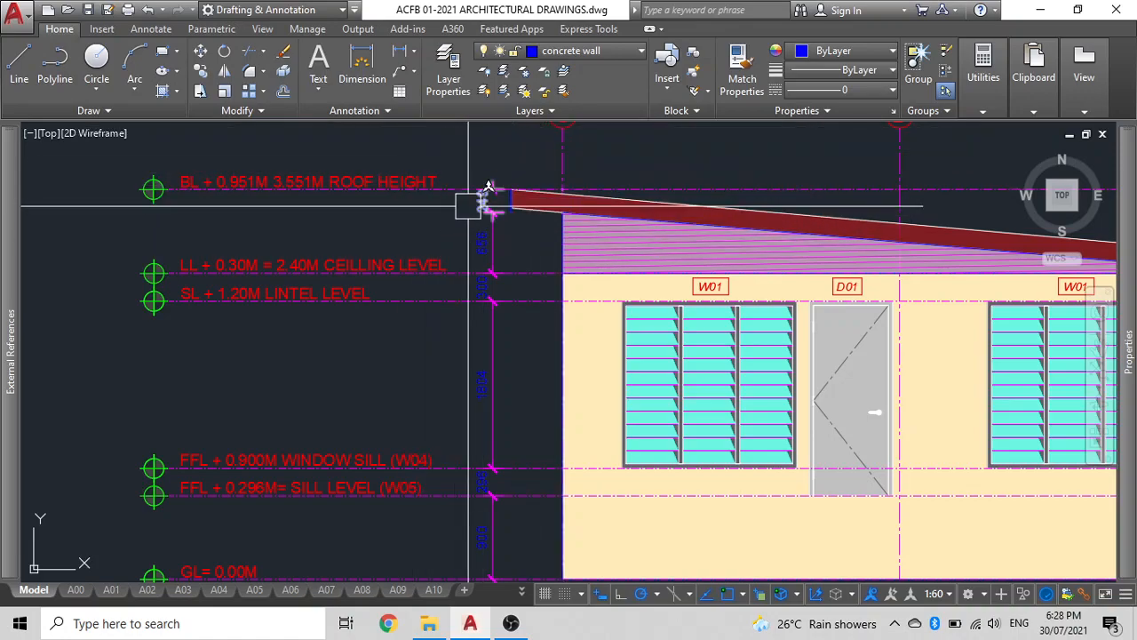
pyautogui.press('Delete')
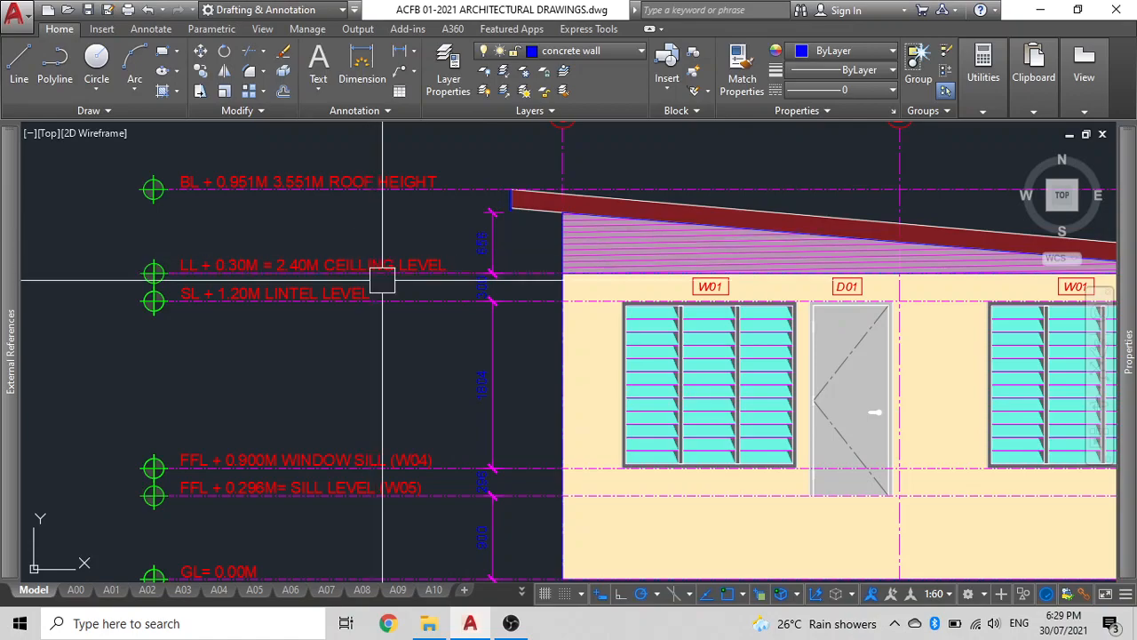
# Edit the W05 sill level label to read GL + 0.900M= FFL.
pyautogui.moveTo(391, 333); pyautogui.dragTo(420, 172, button='middle')
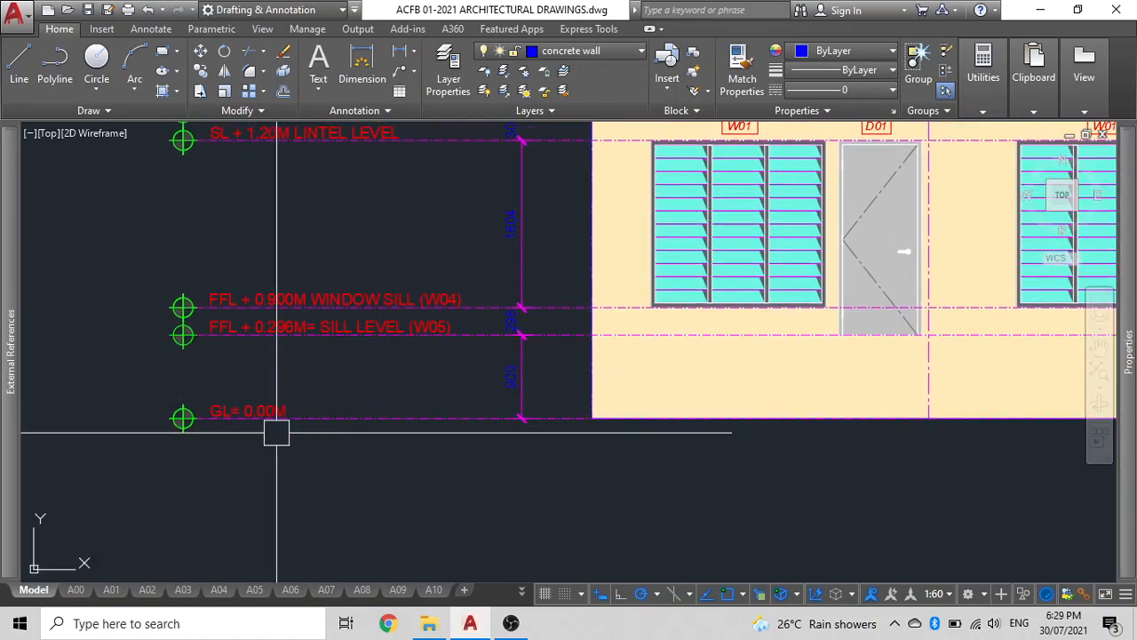
pyautogui.scroll(2, 279, 433)
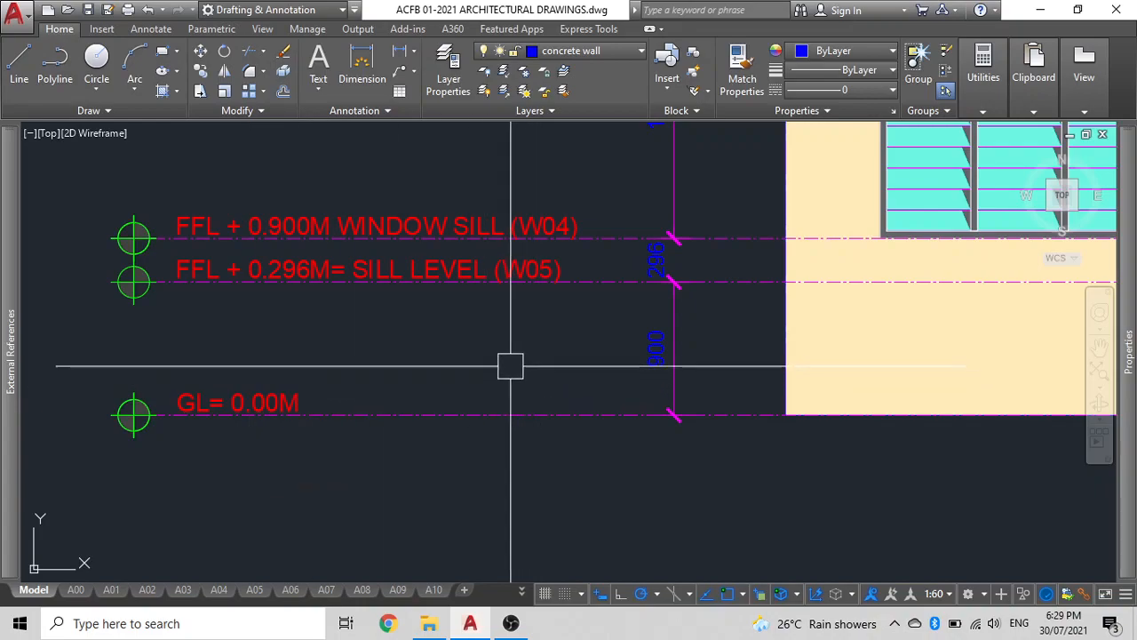
pyautogui.moveTo(510, 366); pyautogui.dragTo(436, 350, button='middle')
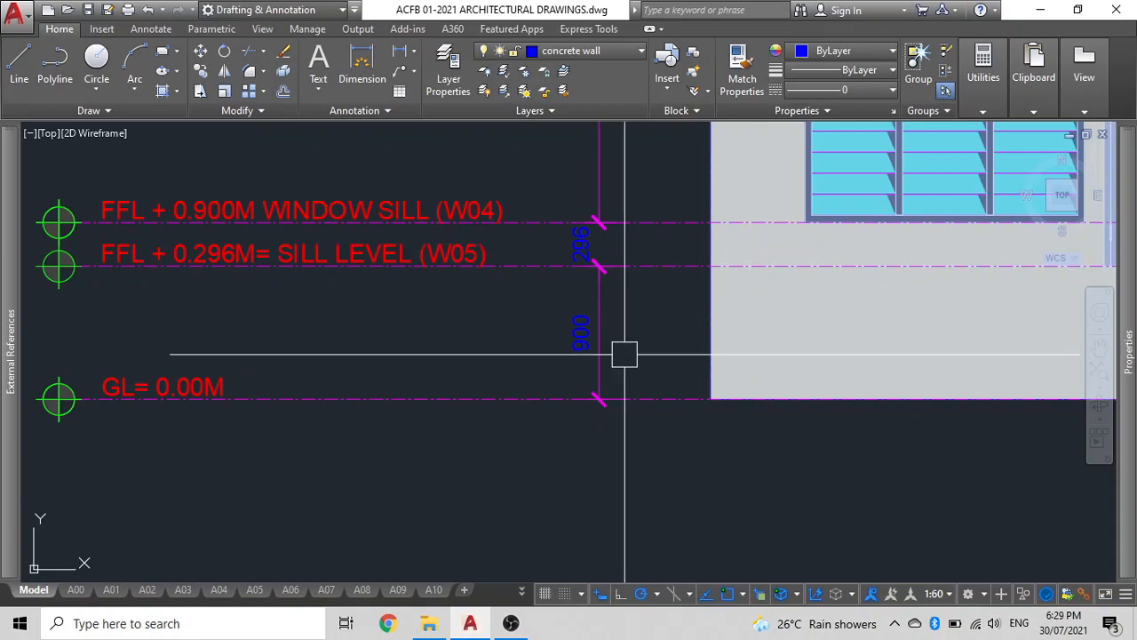
pyautogui.click(204, 247)
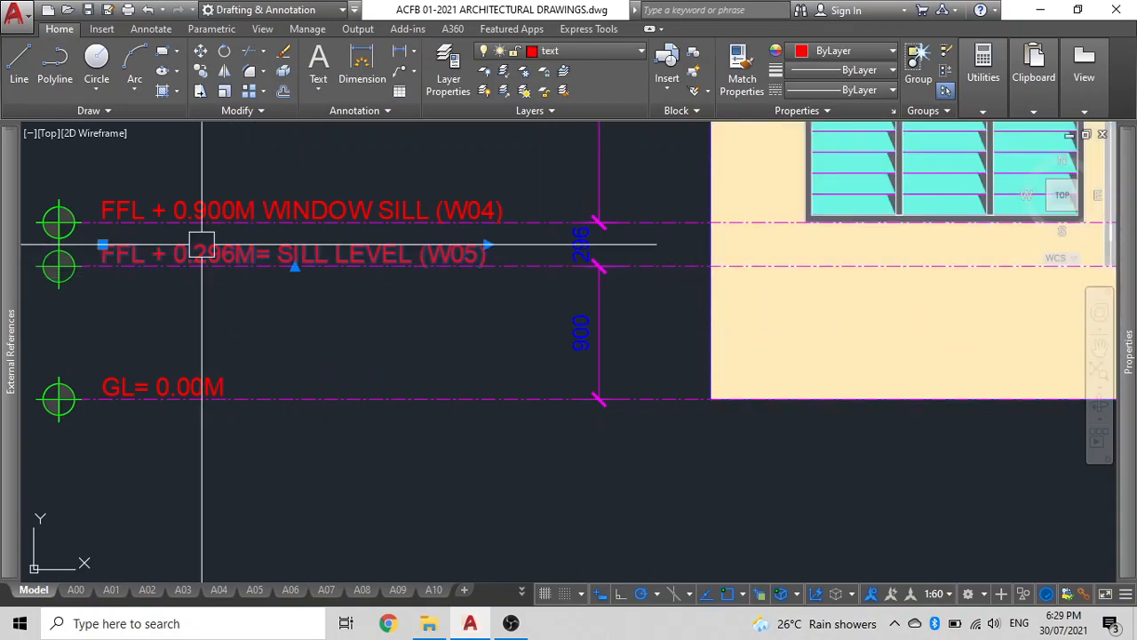
pyautogui.doubleClick(203, 252)
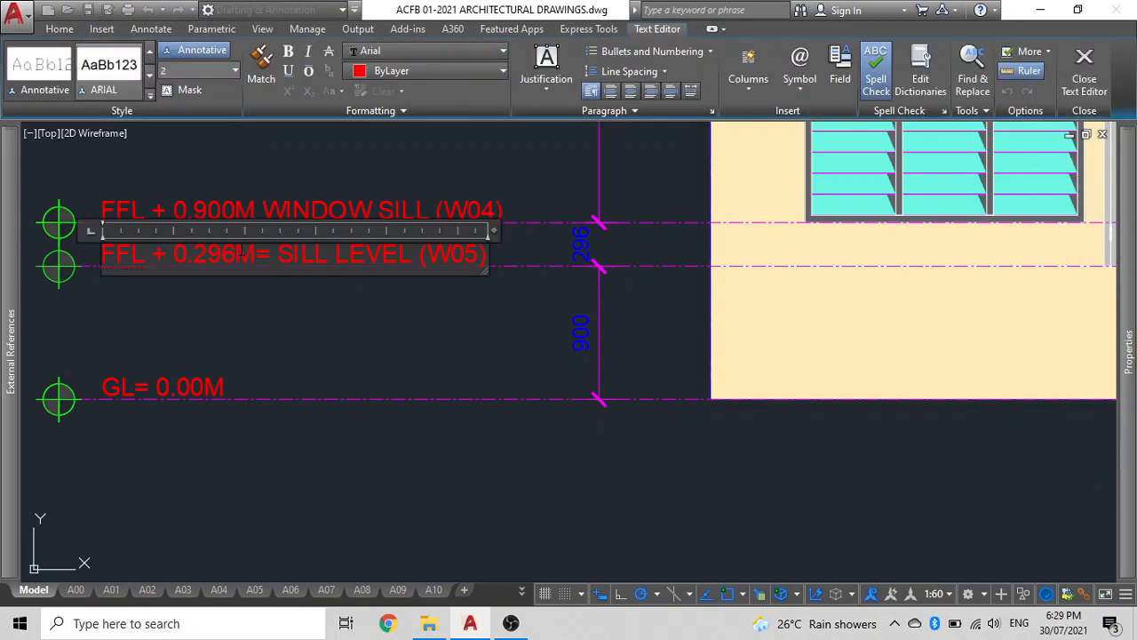
pyautogui.press('BackSpace')
pyautogui.press('BackSpace')
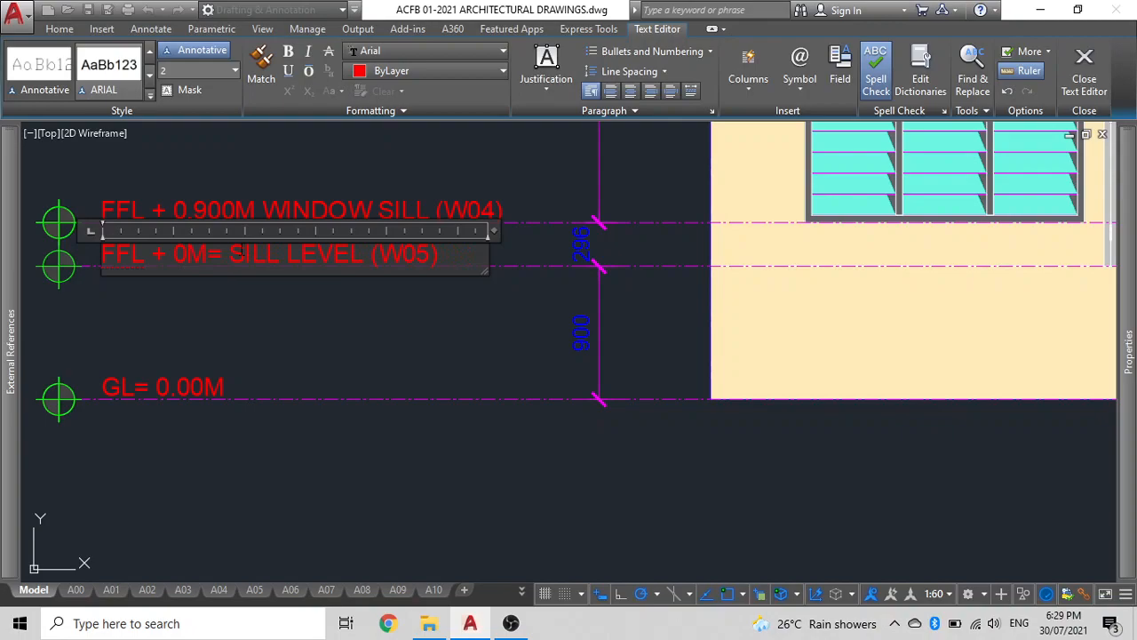
pyautogui.write('.90')
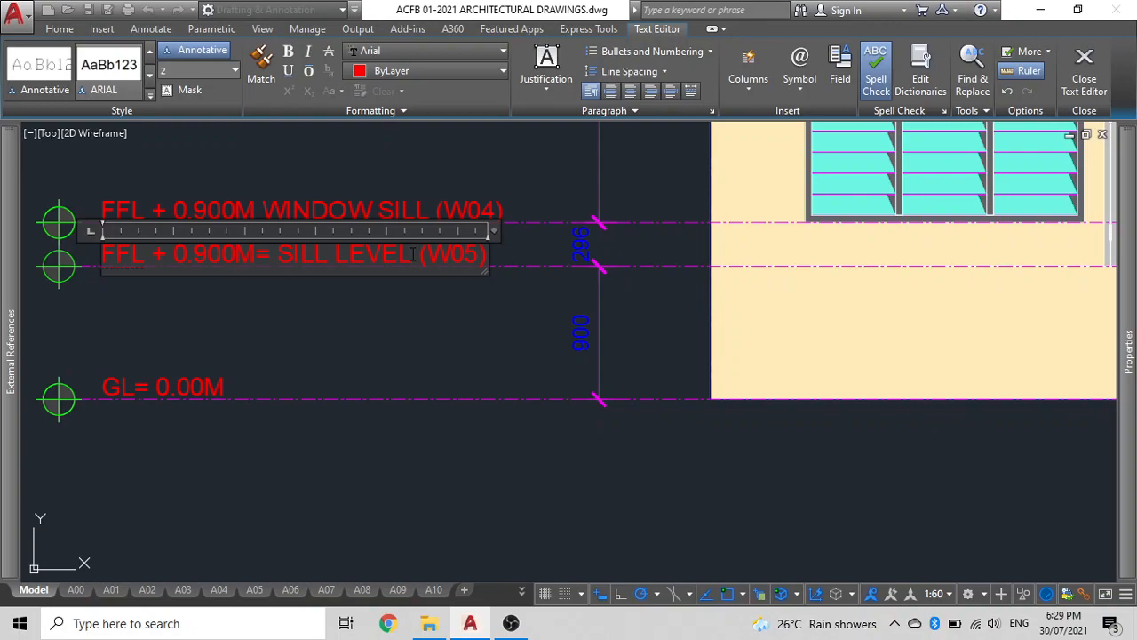
pyautogui.press('BackSpace')
pyautogui.press('BackSpace')
pyautogui.press('BackSpace')
pyautogui.press('BackSpace')
pyautogui.press('BackSpace')
pyautogui.press('BackSpace')
pyautogui.press('BackSpace')
pyautogui.press('BackSpace')
pyautogui.press('BackSpace')
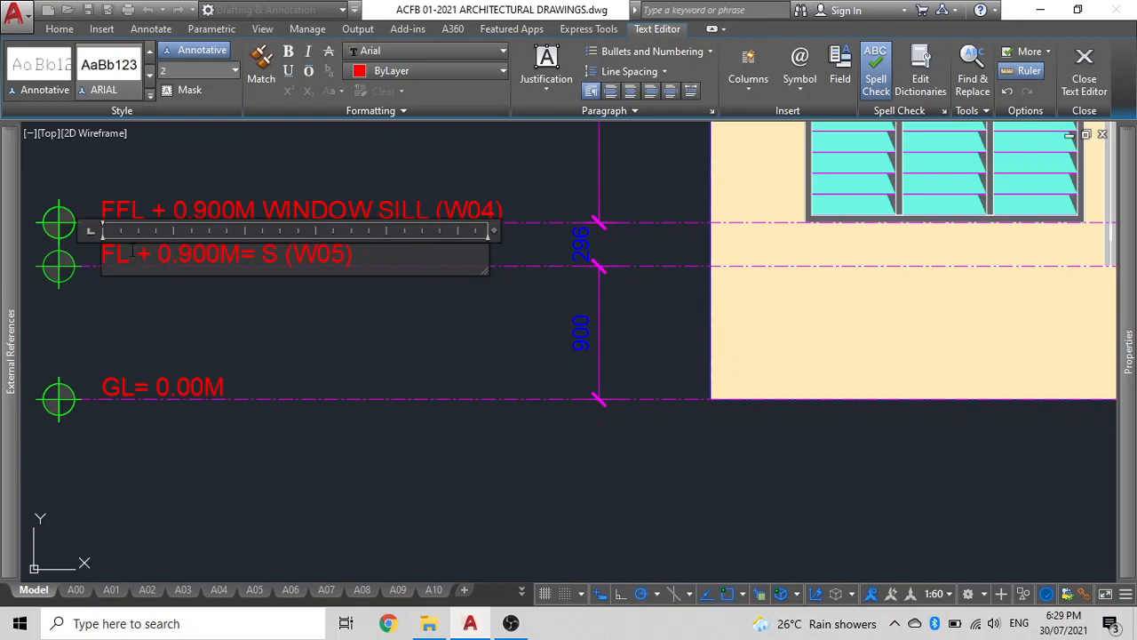
pyautogui.write('G')
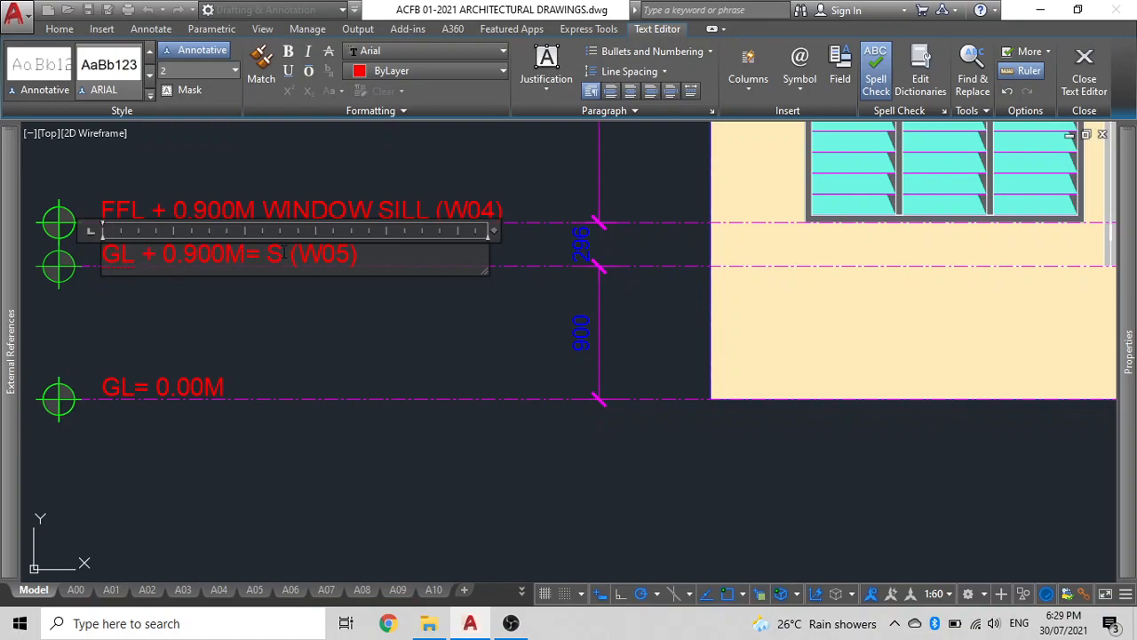
pyautogui.write('FL')
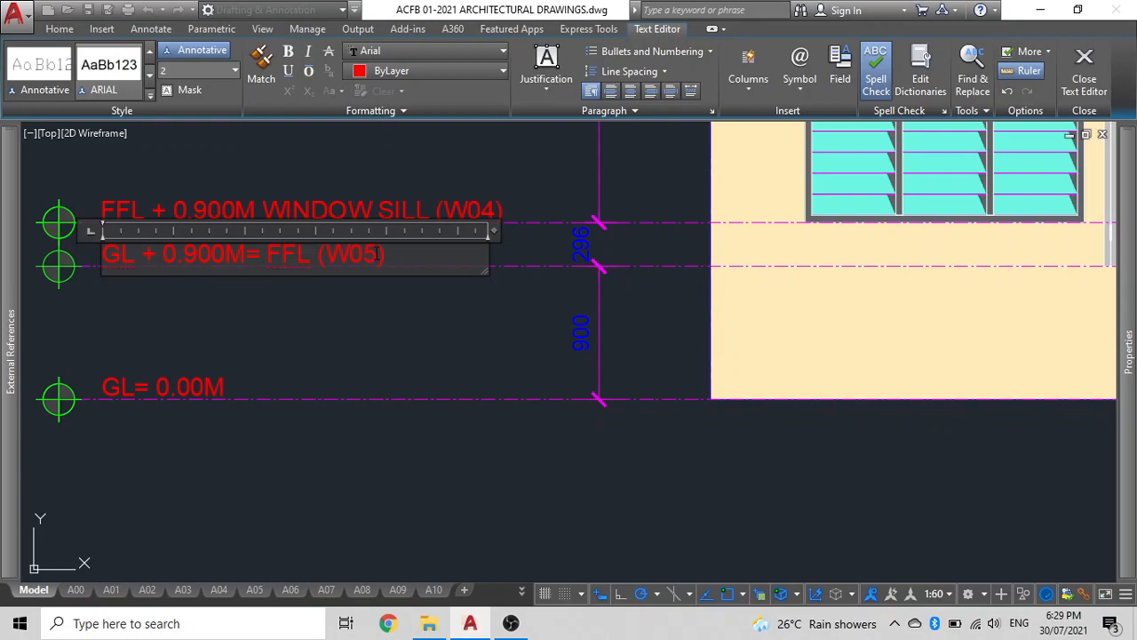
pyautogui.click(298, 330)
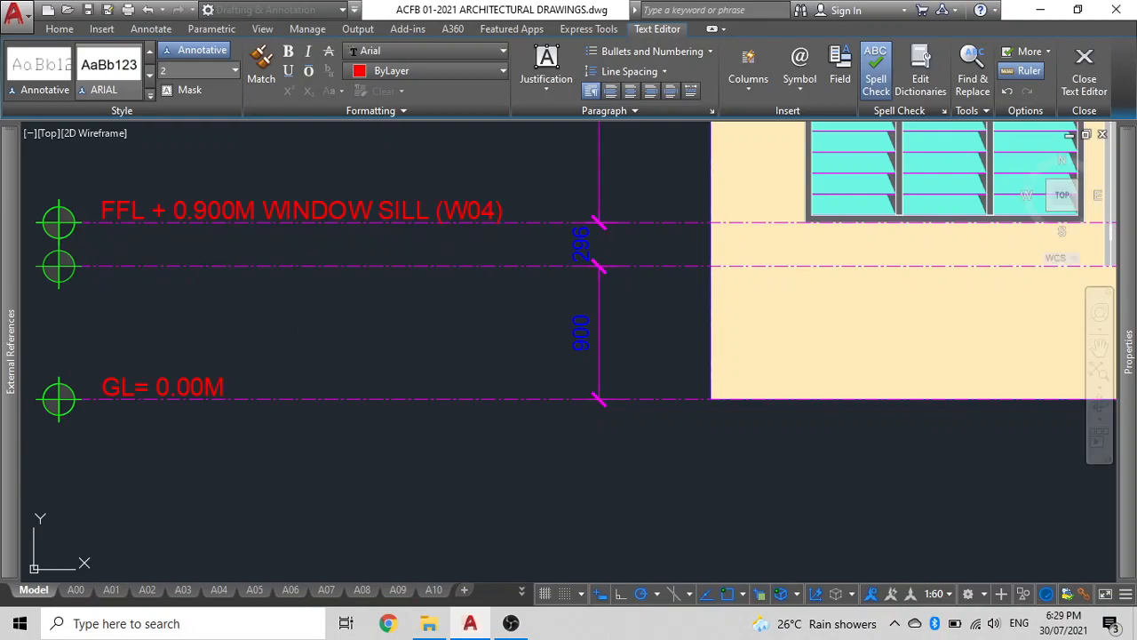
# Edit the window sill label to read FFL + 1.196M WINDOW SILL (W01).
pyautogui.moveTo(317, 305); pyautogui.dragTo(416, 363, button='middle')
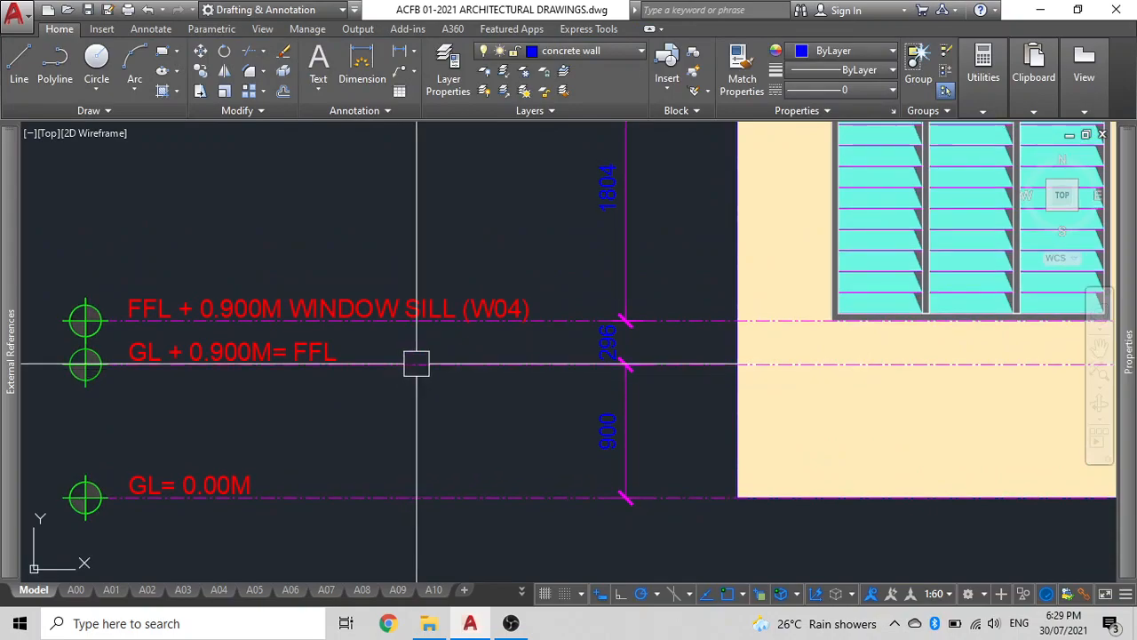
pyautogui.doubleClick(363, 309)
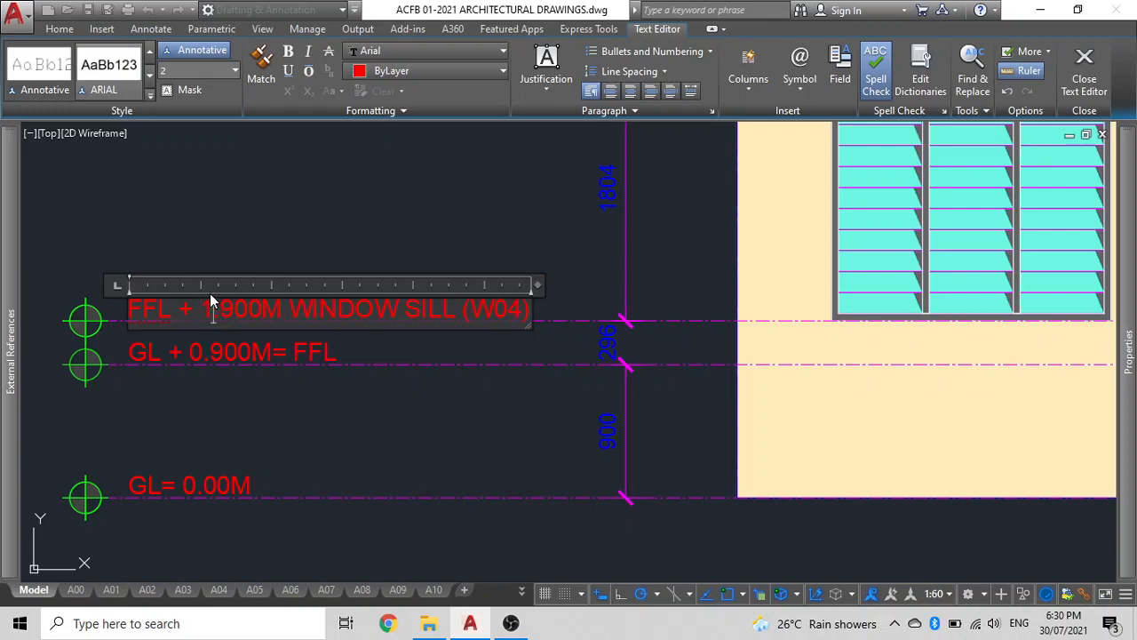
pyautogui.click(221, 307)
pyautogui.write('1')
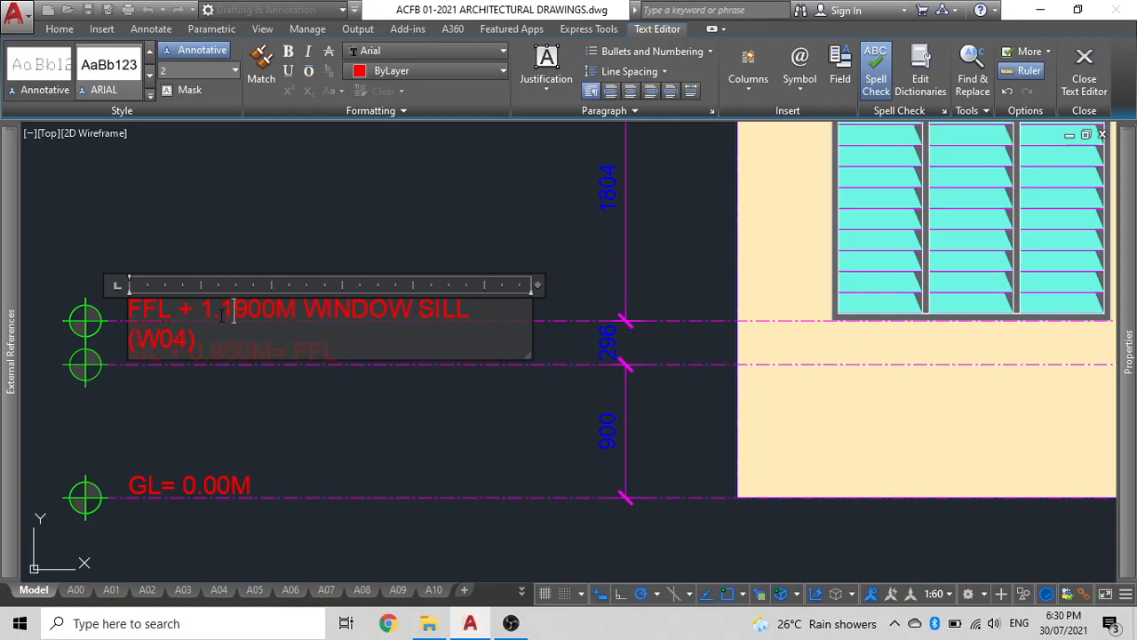
pyautogui.click(275, 308)
pyautogui.press('BackSpace')
pyautogui.press('BackSpace')
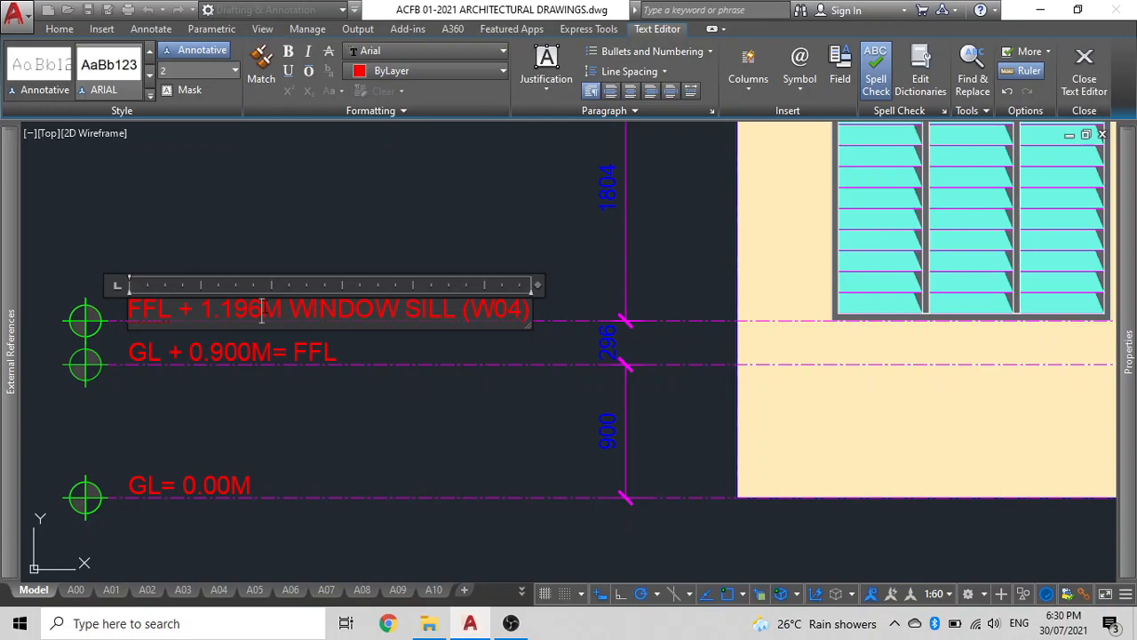
pyautogui.scroll(-4, 411, 282)
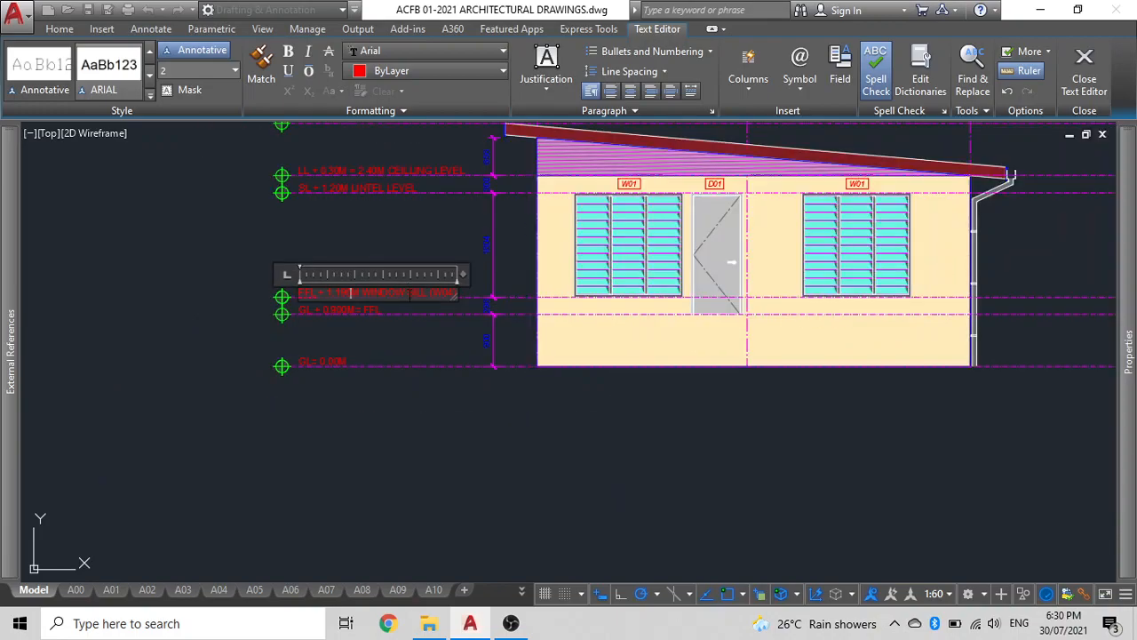
pyautogui.scroll(4, 413, 293)
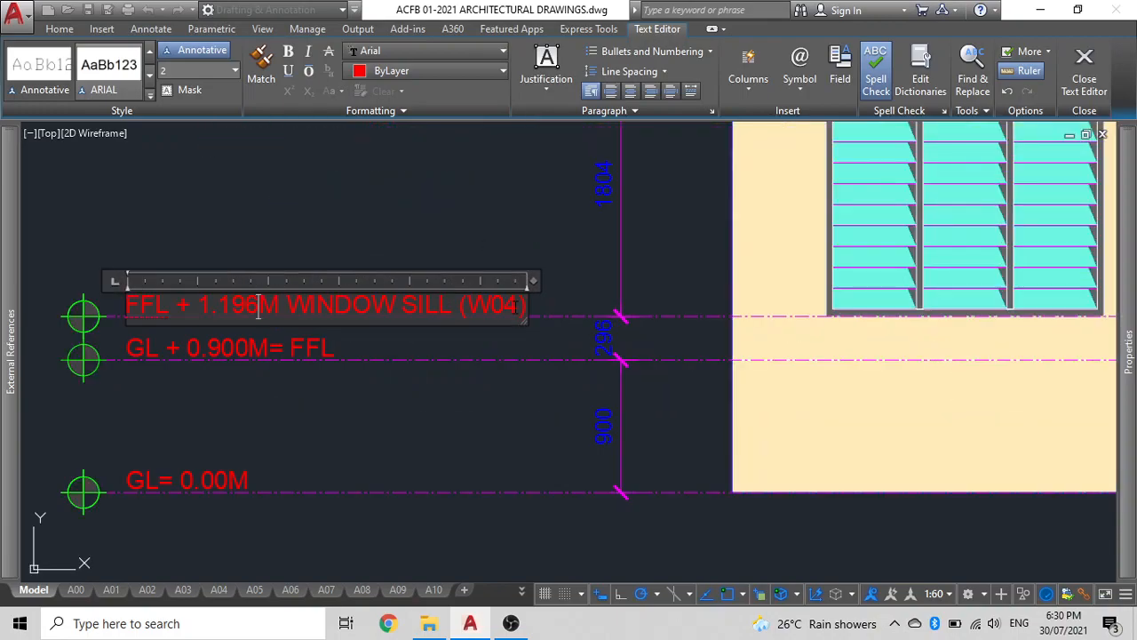
pyautogui.click(510, 259)
pyautogui.scroll(-2, 355, 330)
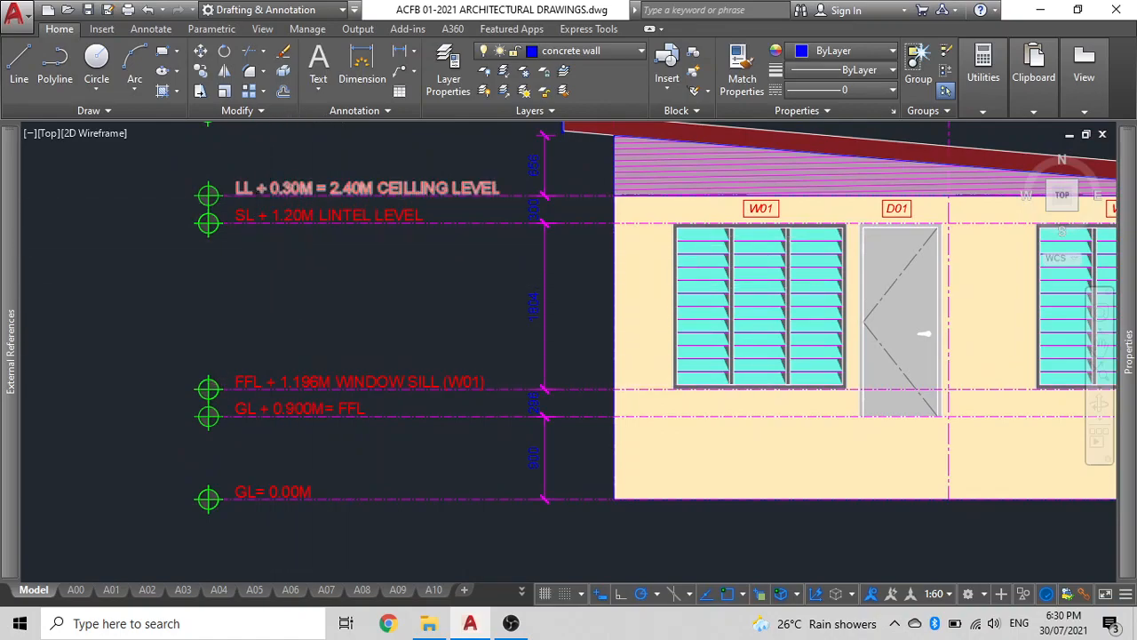
# Edit the window sill label to read FFL + 0.296M =1.196M WINDOW SILL (W01) and widen its text box.
pyautogui.scroll(2, 266, 222)
pyautogui.scroll(-2, 229, 246)
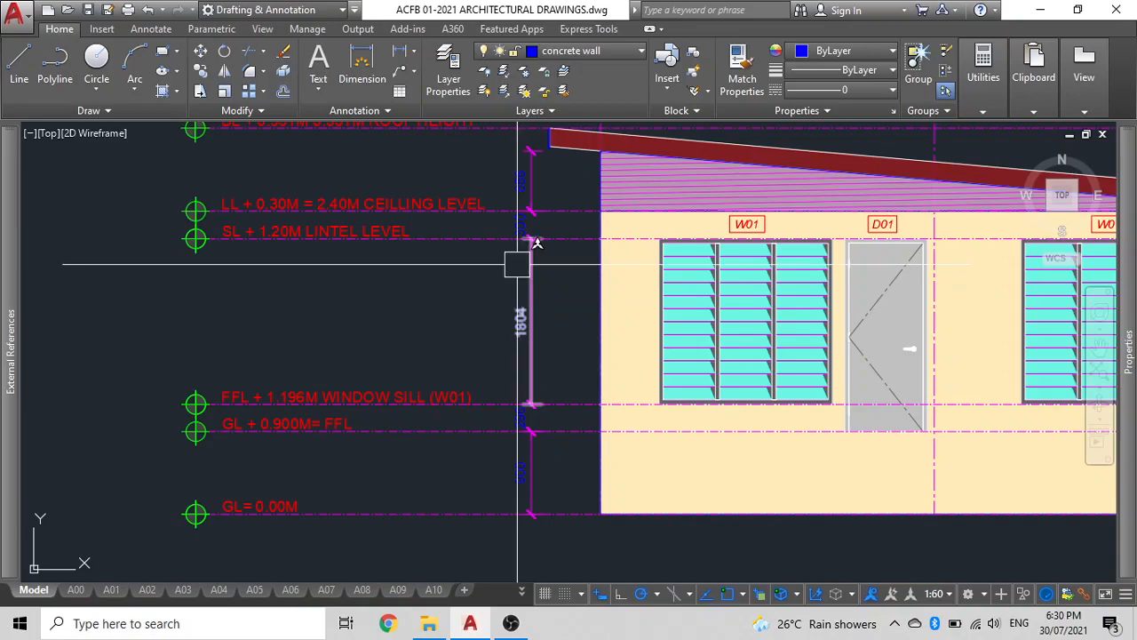
pyautogui.scroll(2, 257, 449)
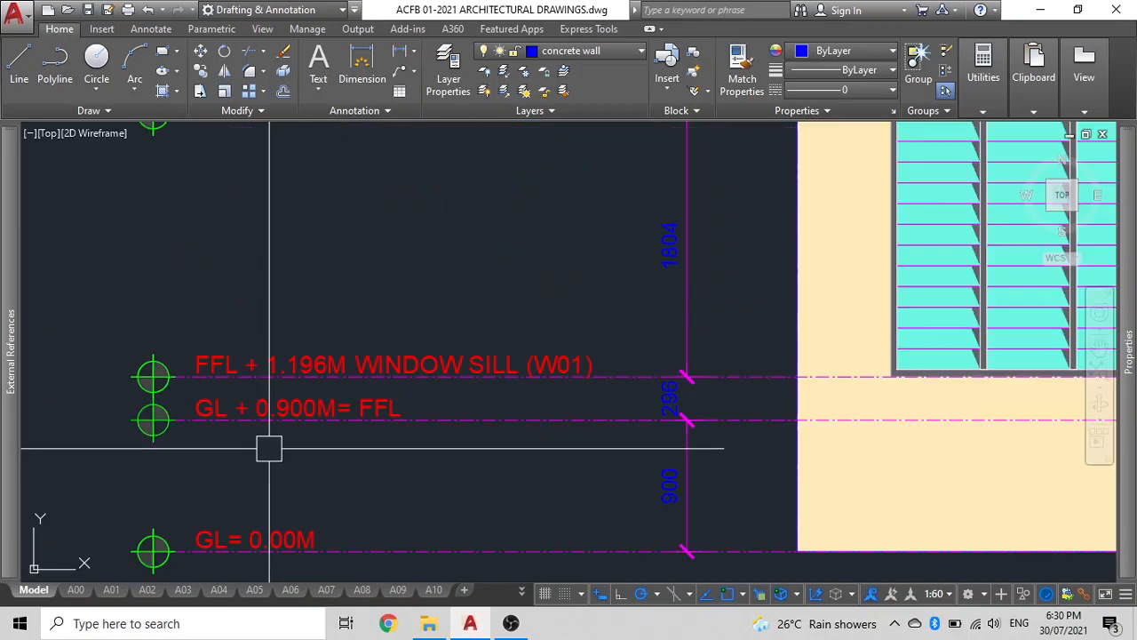
pyautogui.click(294, 360)
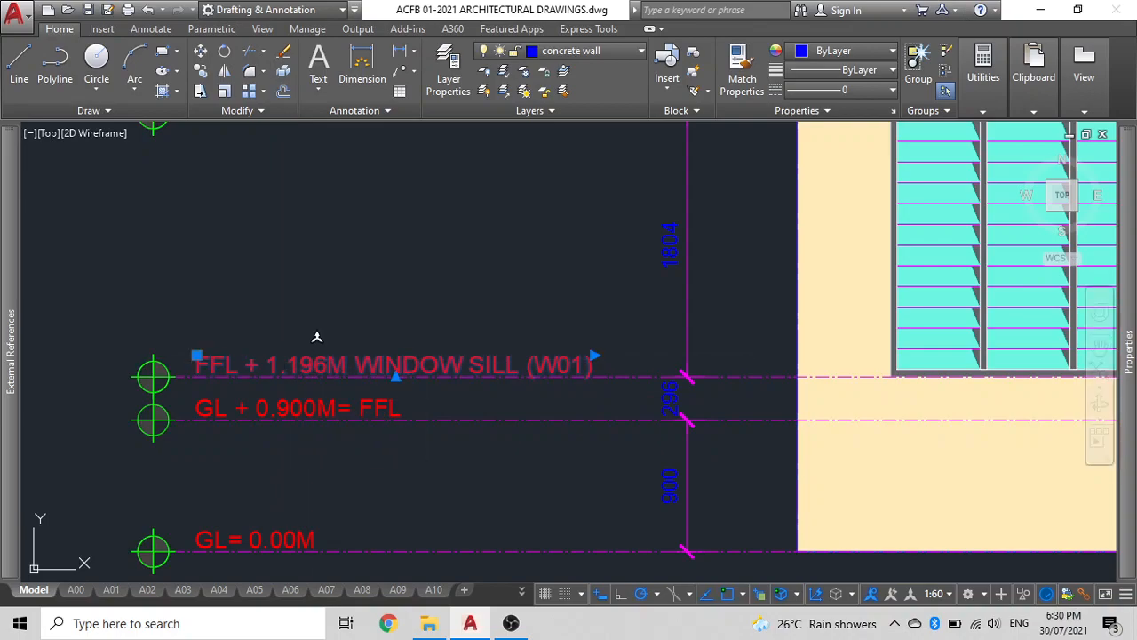
pyautogui.doubleClick(298, 364)
pyautogui.doubleClick(274, 367)
pyautogui.click(265, 370)
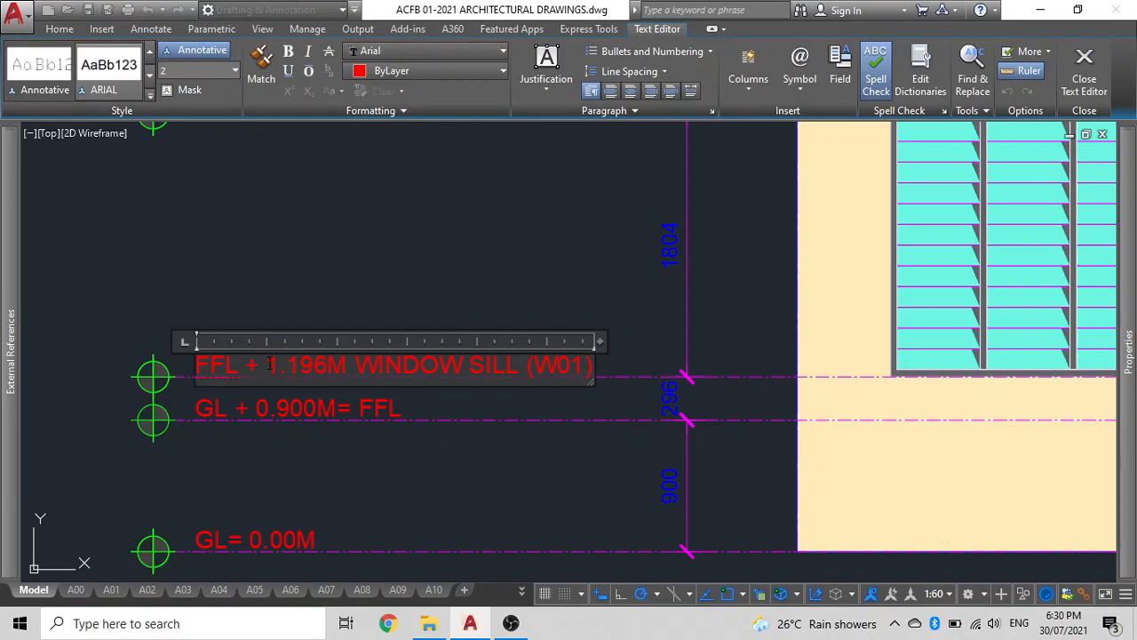
pyautogui.write('0.296M =')
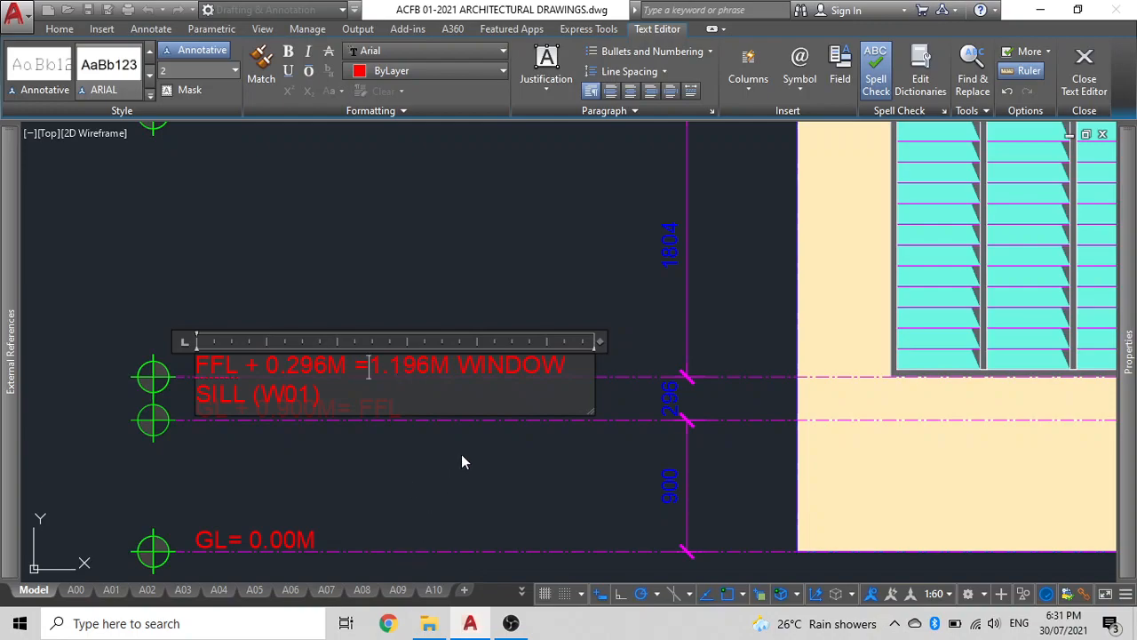
pyautogui.moveTo(603, 341); pyautogui.dragTo(726, 342)
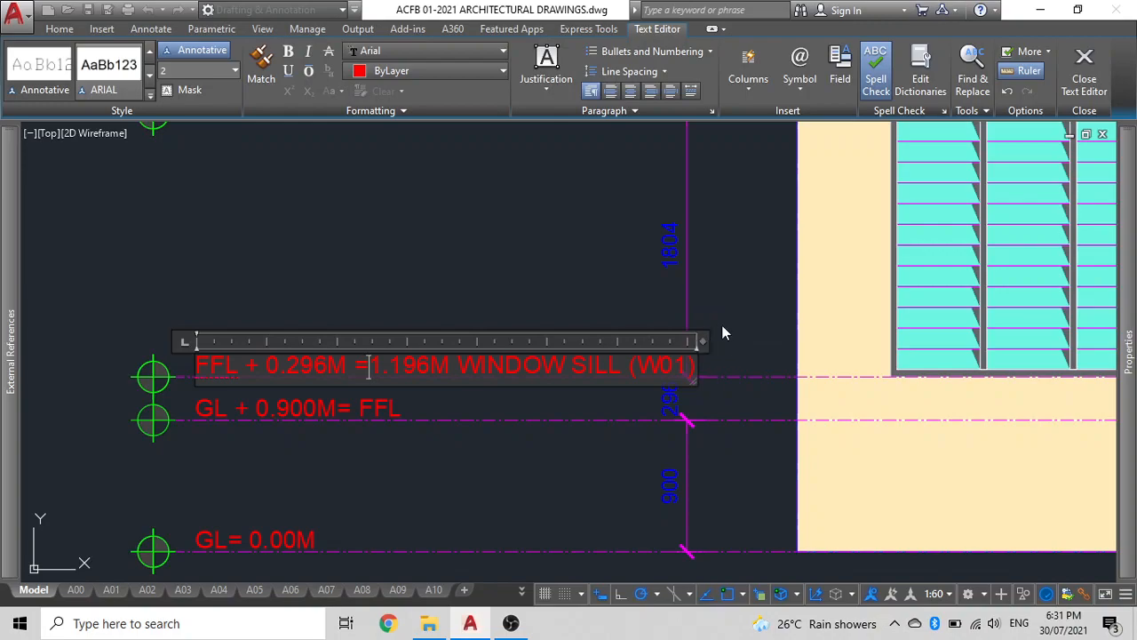
pyautogui.click(722, 329)
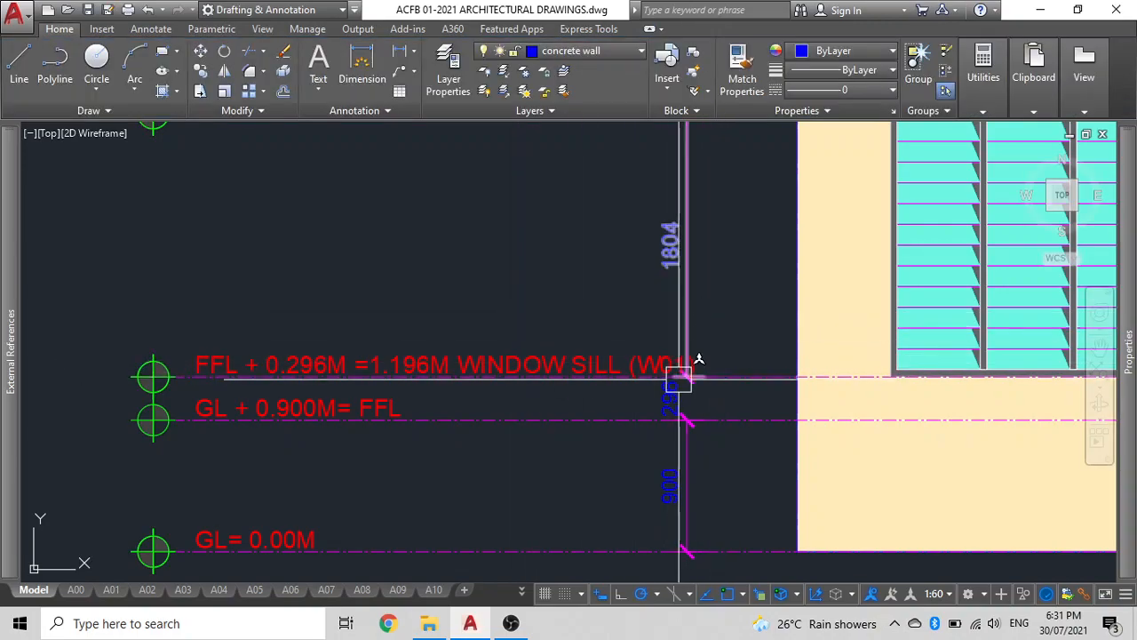
# Measure the vertical distance from the ground level line up to the window sill line.
pyautogui.click(680, 459)
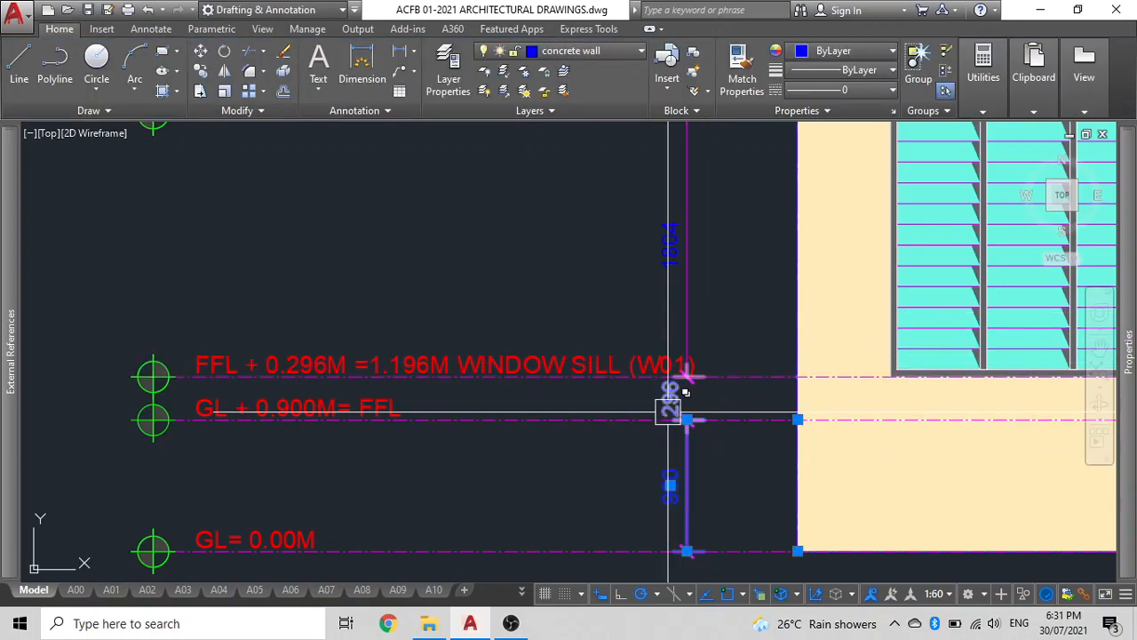
pyautogui.press('Escape')
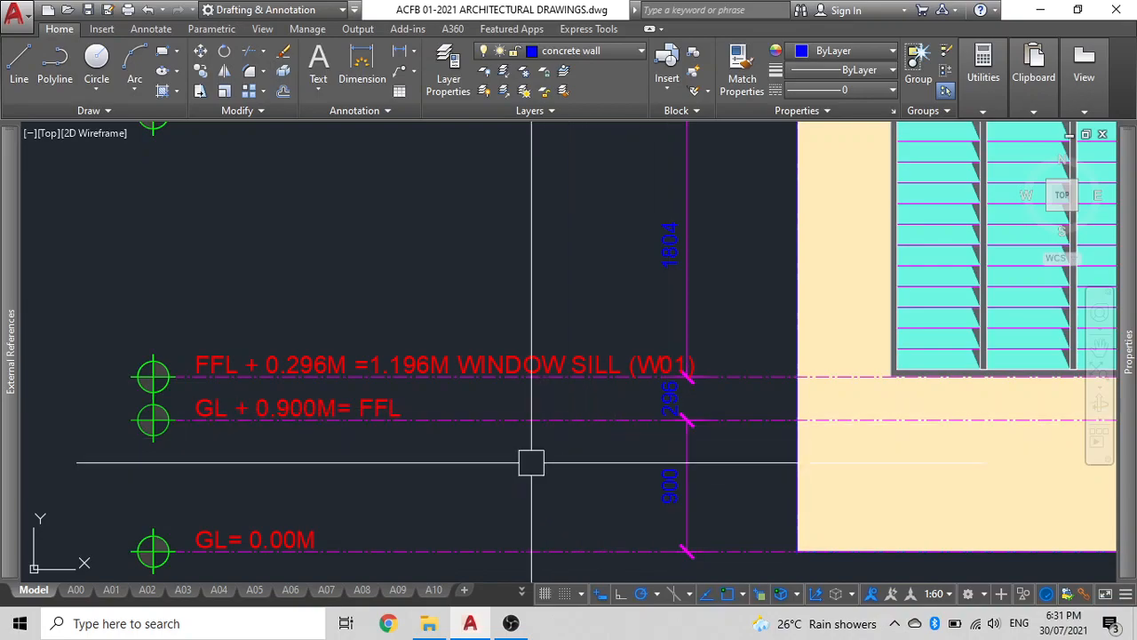
pyautogui.write('DI')
pyautogui.press('Return')
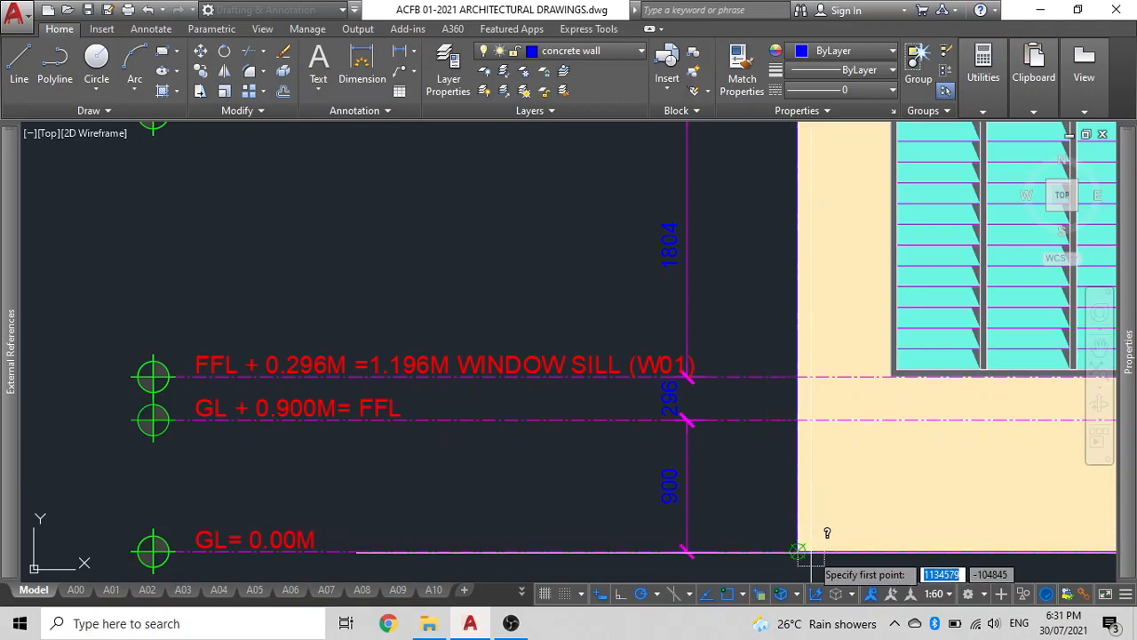
pyautogui.click(799, 552)
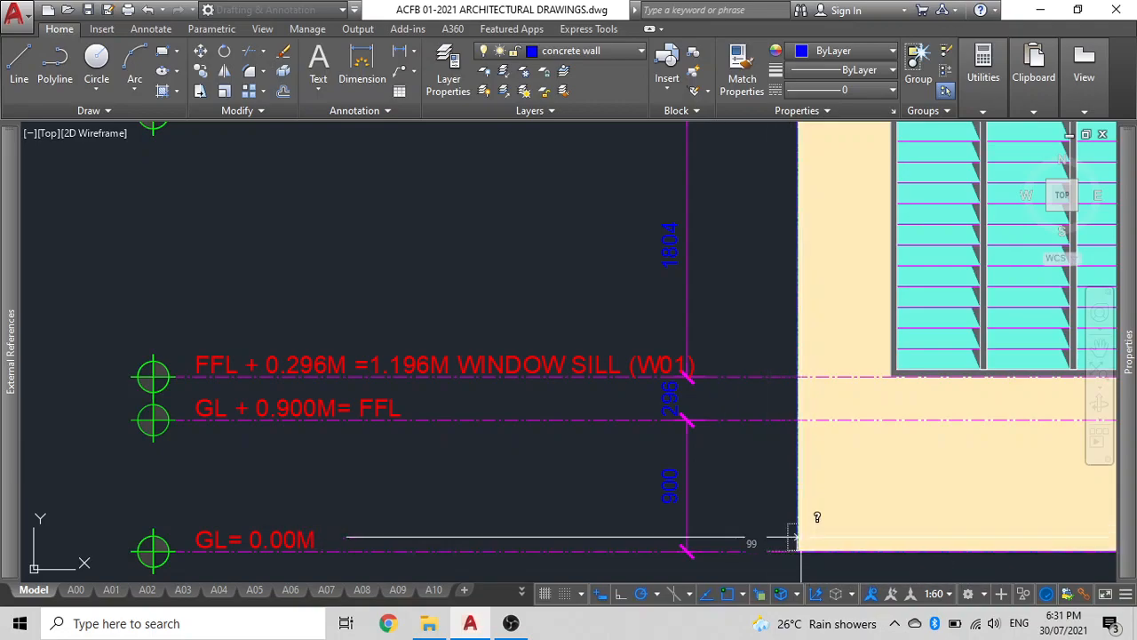
pyautogui.click(799, 377)
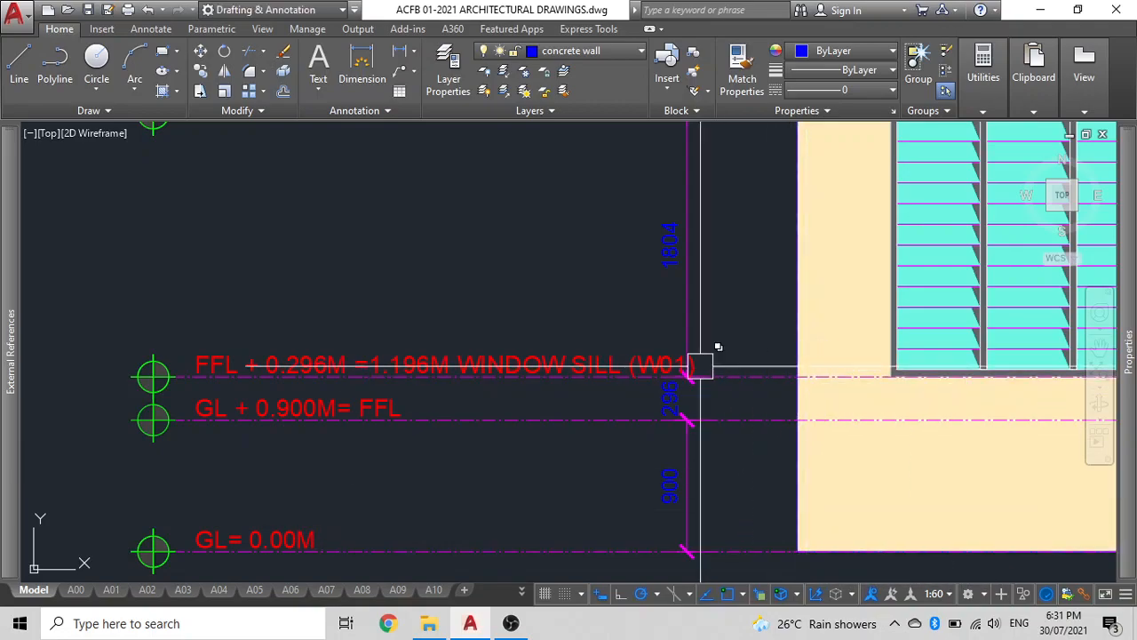
# Edit the lintel level label to read SL + 1.084M LINTEL LEVEL and widen its text box.
pyautogui.moveTo(574, 366); pyautogui.dragTo(692, 492, button='middle')
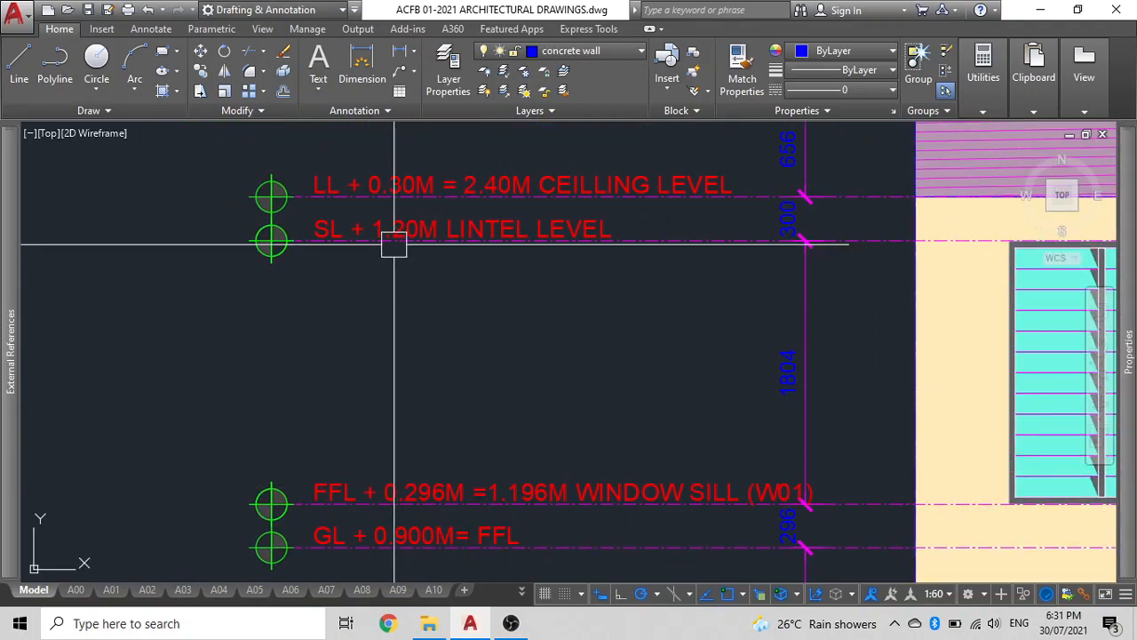
pyautogui.click(376, 216)
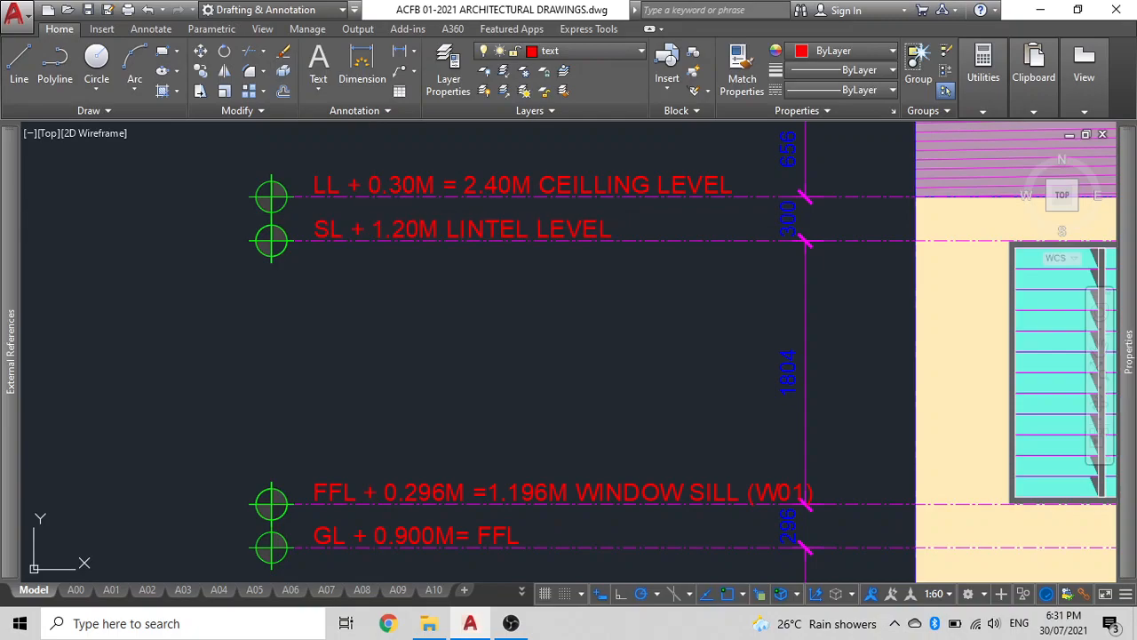
pyautogui.doubleClick(375, 219)
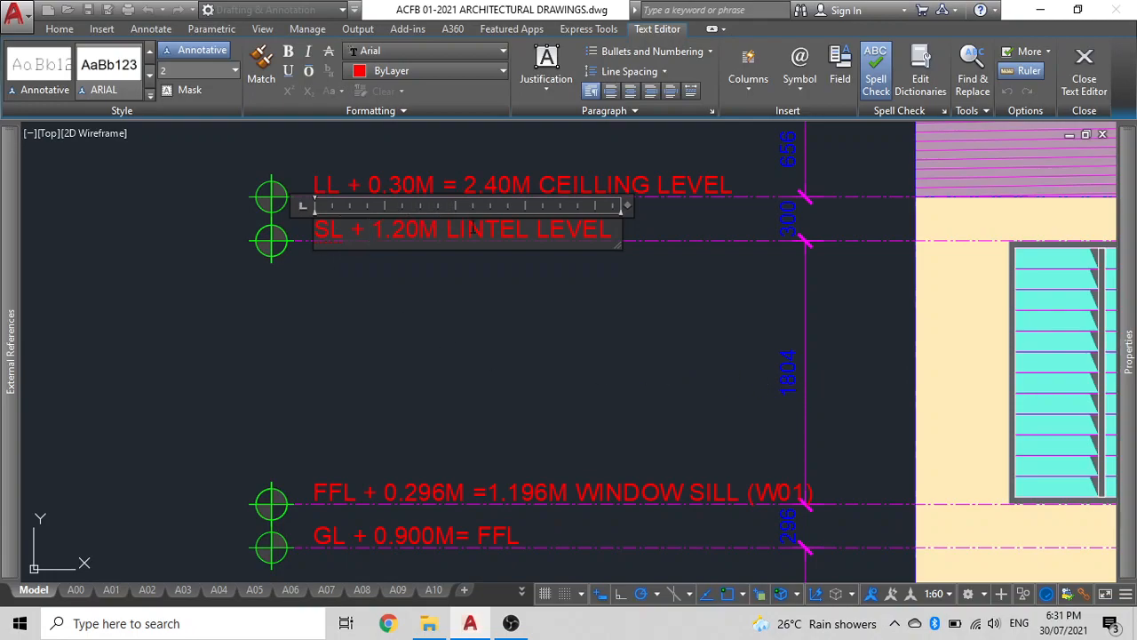
pyautogui.click(423, 230)
pyautogui.press('BackSpace')
pyautogui.press('BackSpace')
pyautogui.write('084')
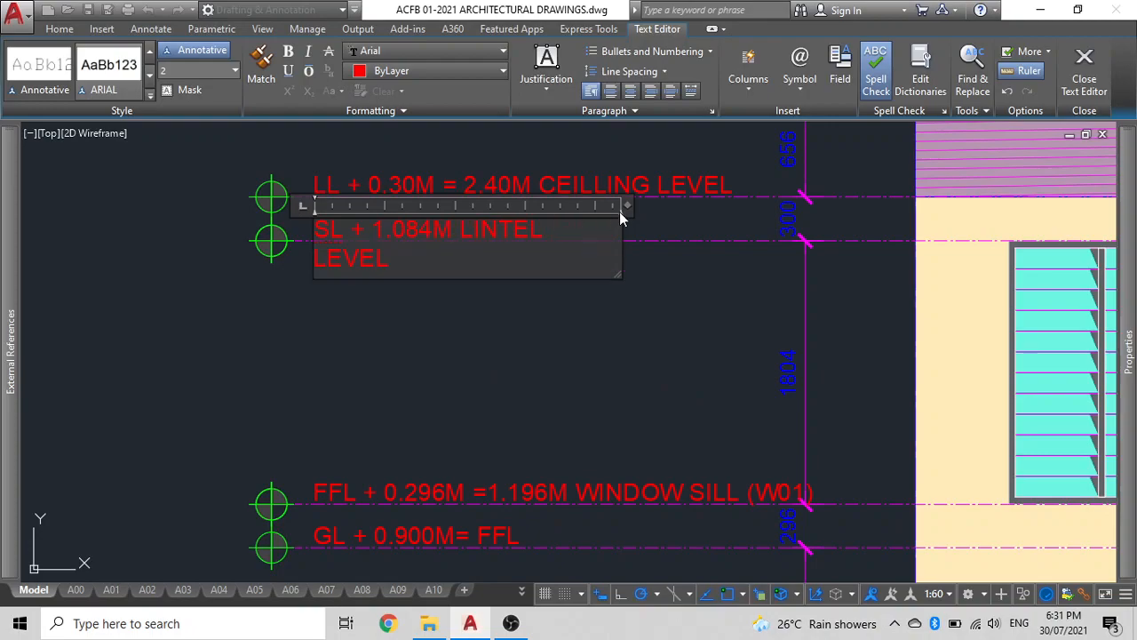
pyautogui.moveTo(627, 204); pyautogui.dragTo(698, 205)
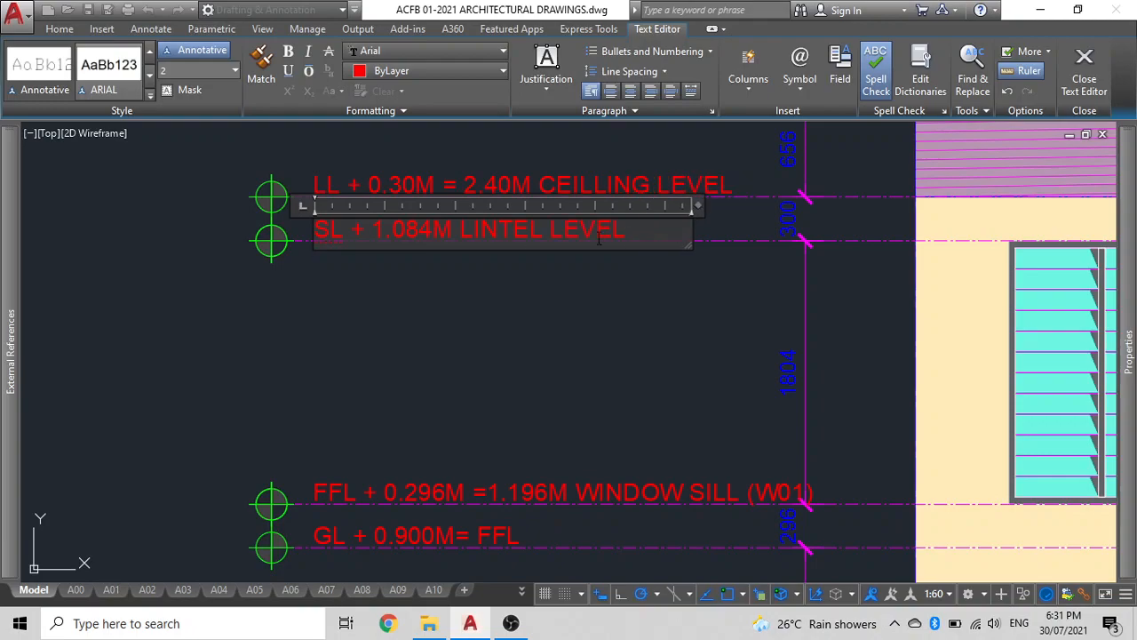
pyautogui.click(602, 280)
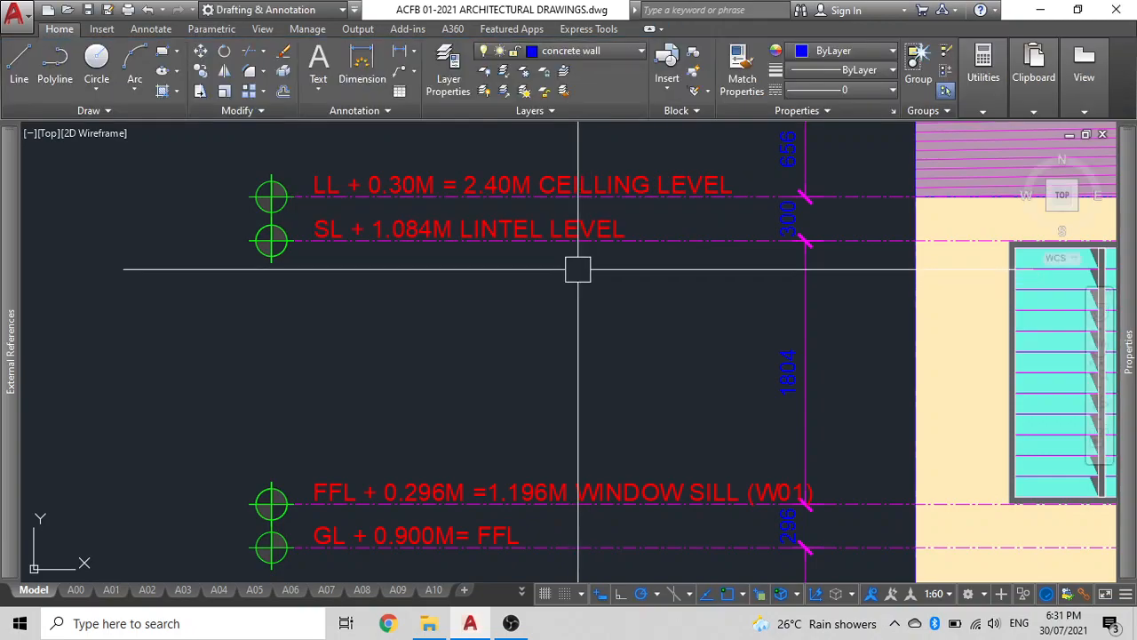
# Edit the lintel label to read SL + 1.084M =3.00M LINTEL LEVEL and widen its text box.
pyautogui.moveTo(548, 246); pyautogui.dragTo(525, 297, button='middle')
pyautogui.doubleClick(308, 237)
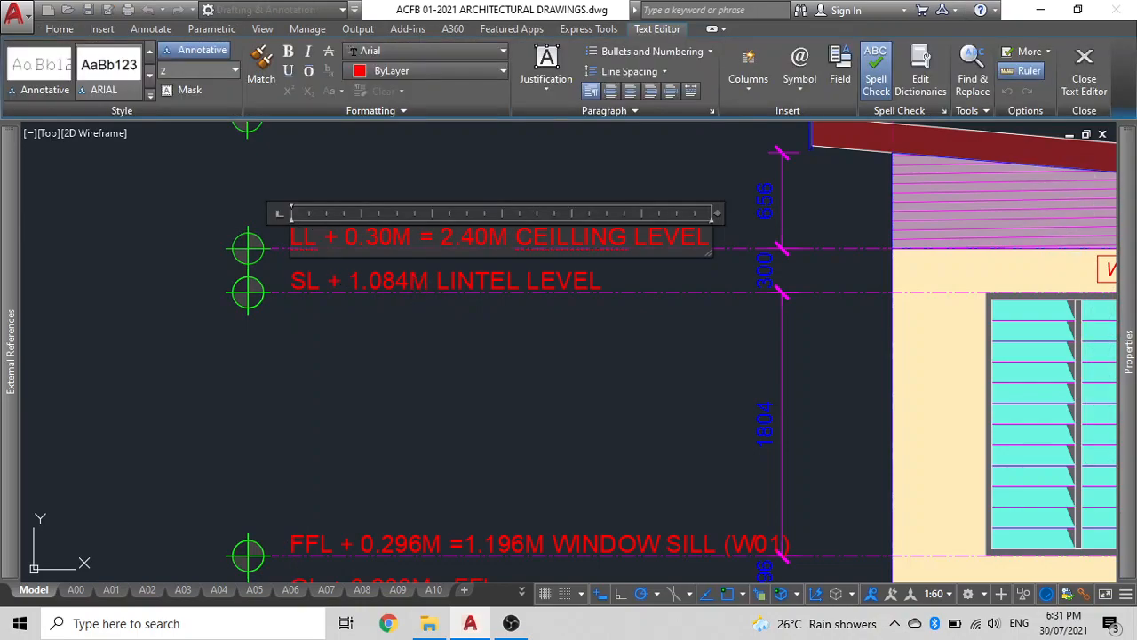
pyautogui.click(419, 276)
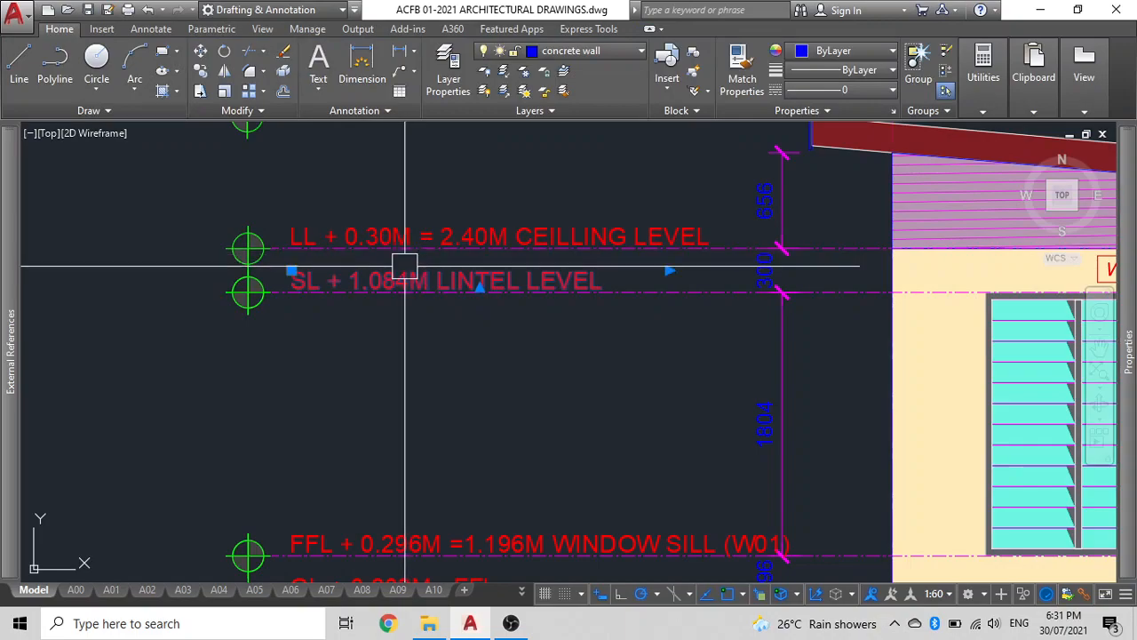
pyautogui.doubleClick(406, 278)
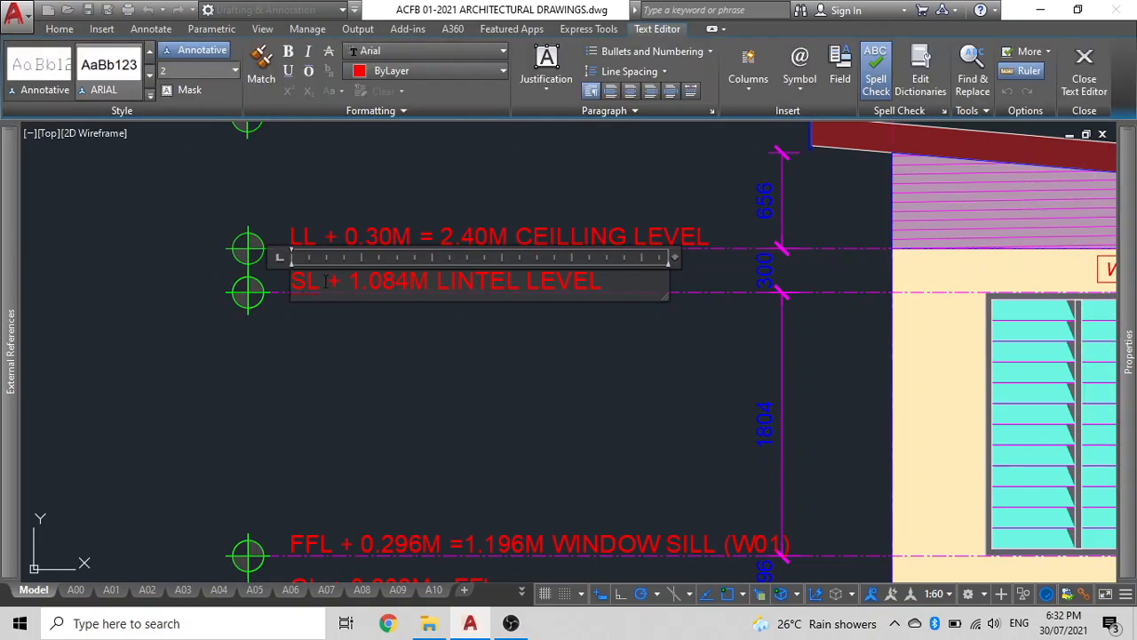
pyautogui.click(431, 283)
pyautogui.write('=')
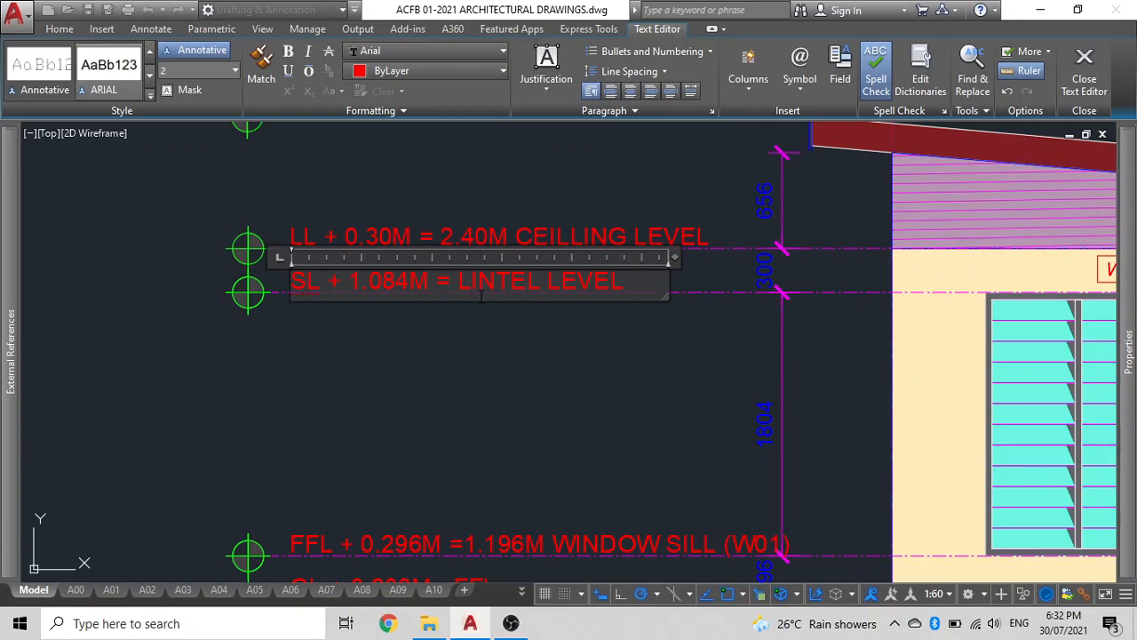
pyautogui.write('3.')
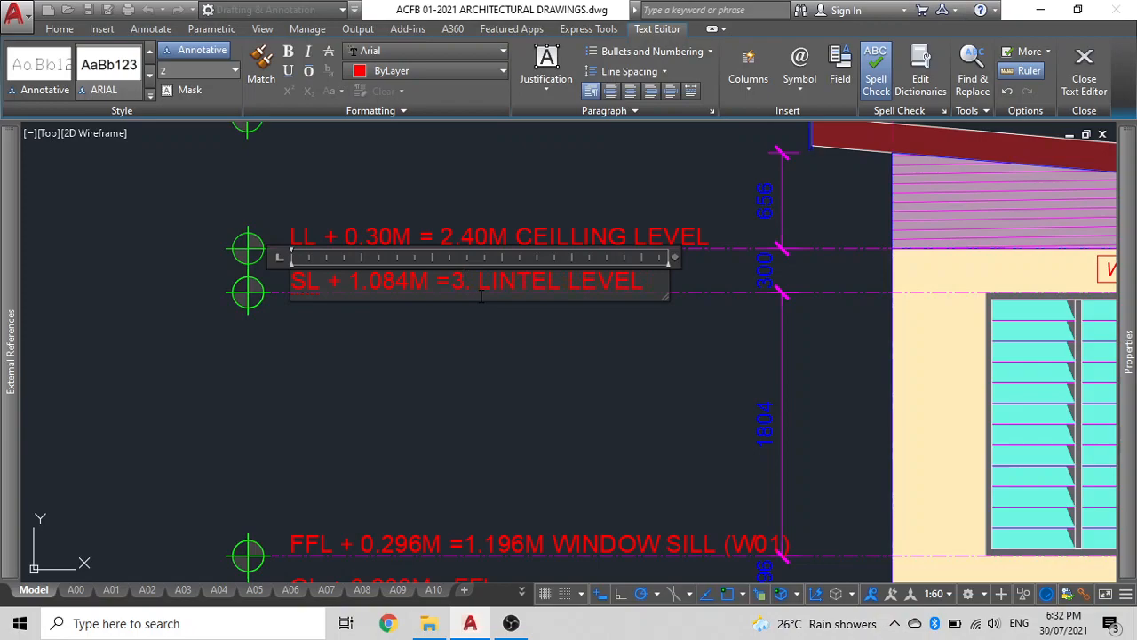
pyautogui.write('00M')
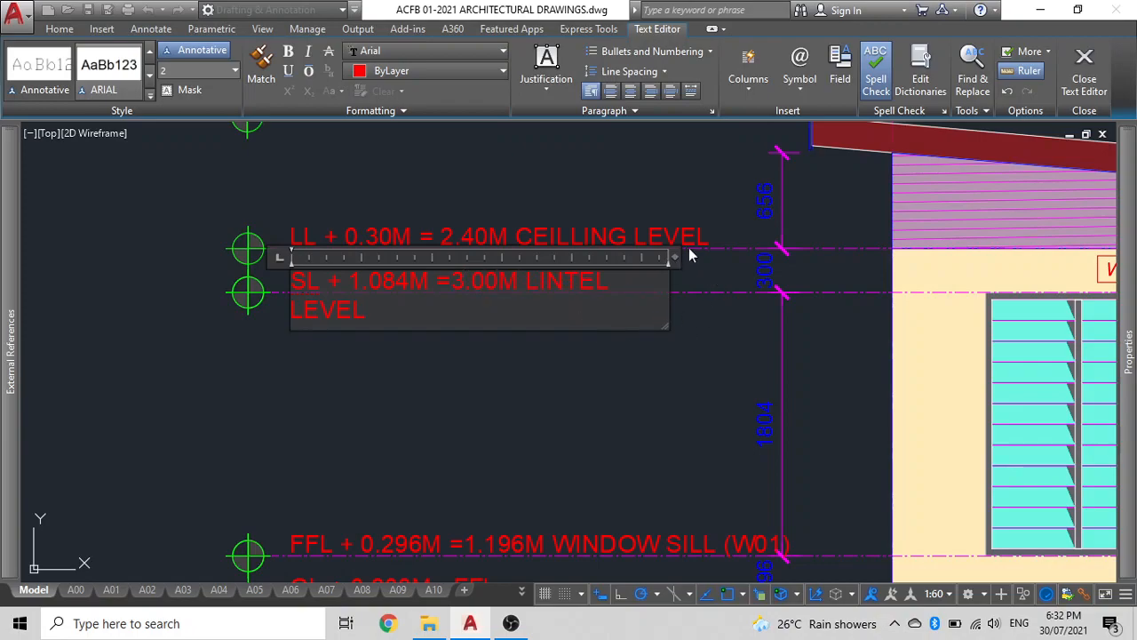
pyautogui.moveTo(675, 257); pyautogui.dragTo(710, 256)
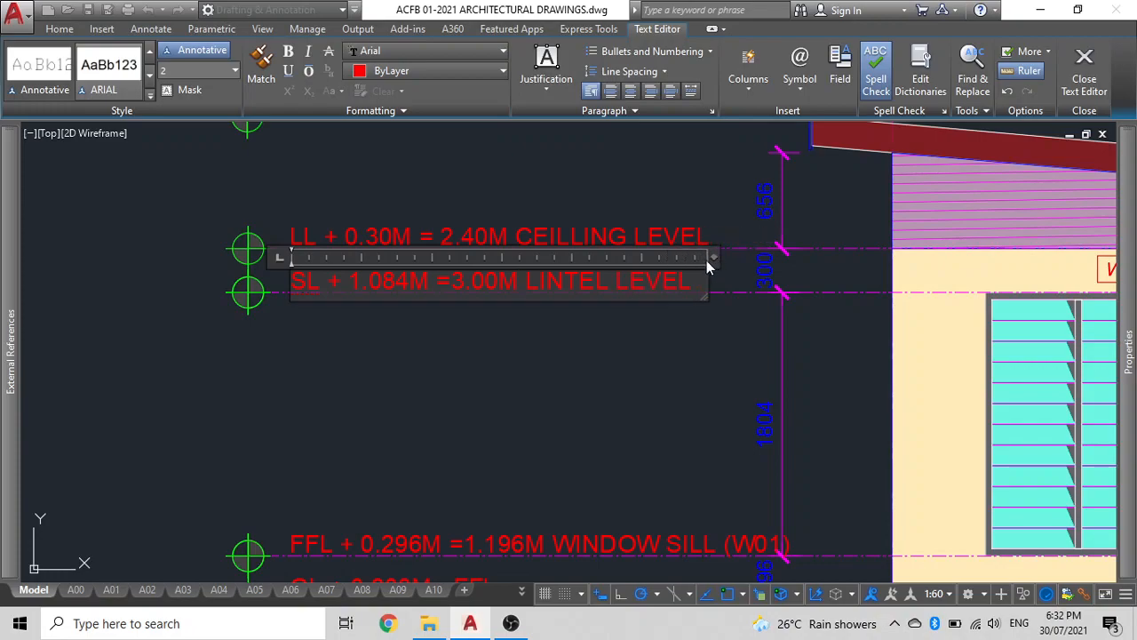
pyautogui.click(634, 345)
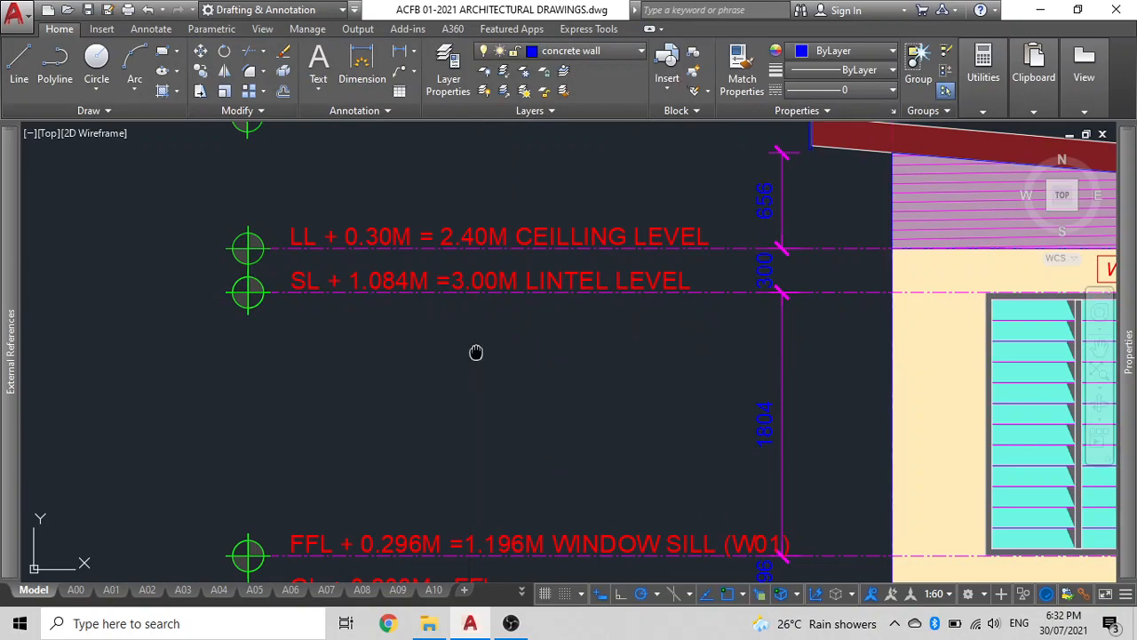
# Edit the ceiling label to read LL + 0.30M = 3.300M CEILLING LEVEL and widen its text box.
pyautogui.moveTo(474, 353); pyautogui.dragTo(482, 371, button='middle')
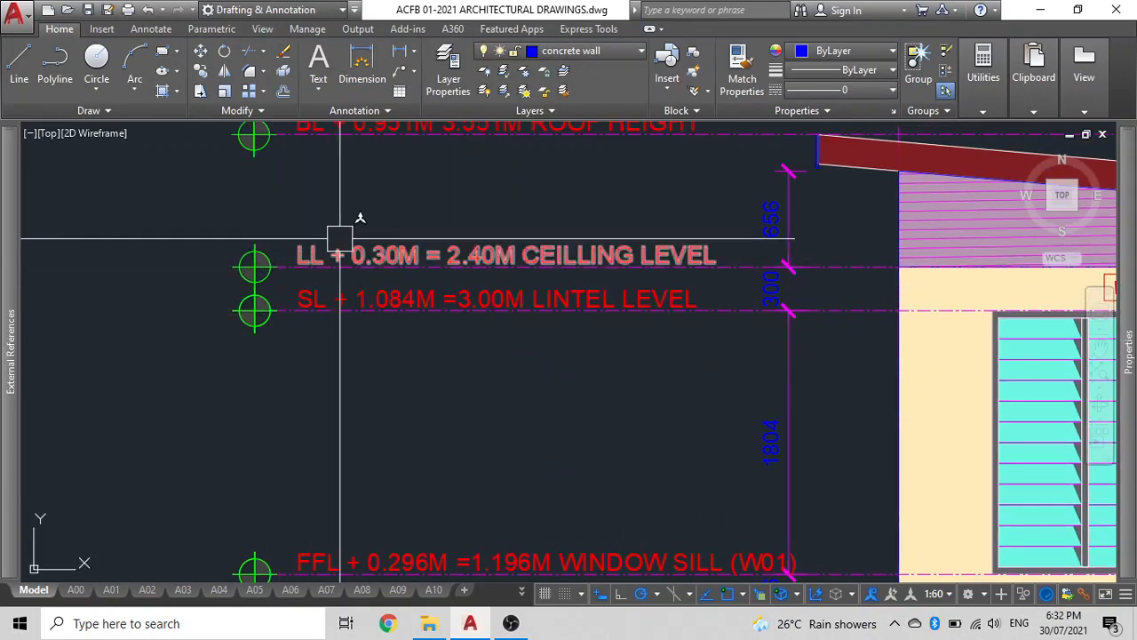
pyautogui.doubleClick(478, 254)
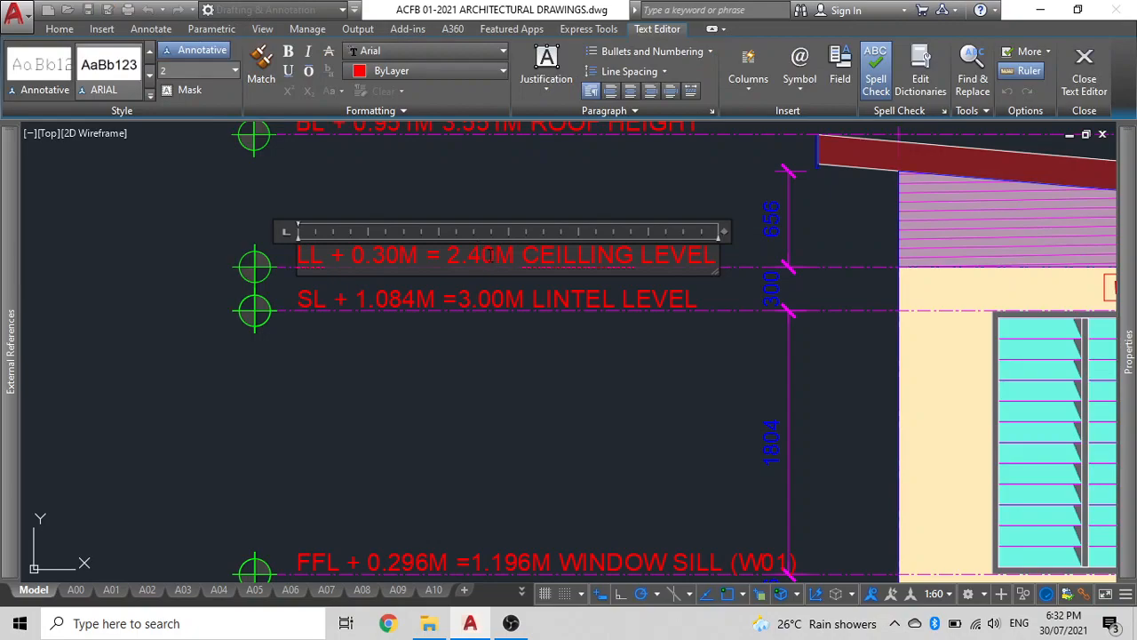
pyautogui.click(495, 255)
pyautogui.press('BackSpace')
pyautogui.press('BackSpace')
pyautogui.press('BackSpace')
pyautogui.press('BackSpace')
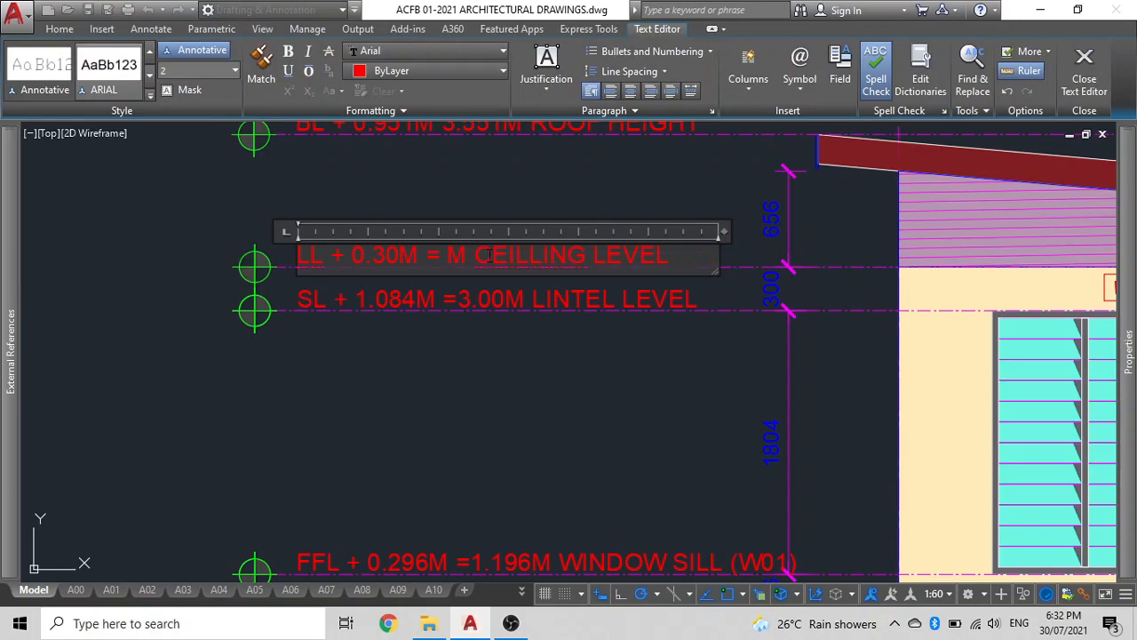
pyautogui.write('3.3')
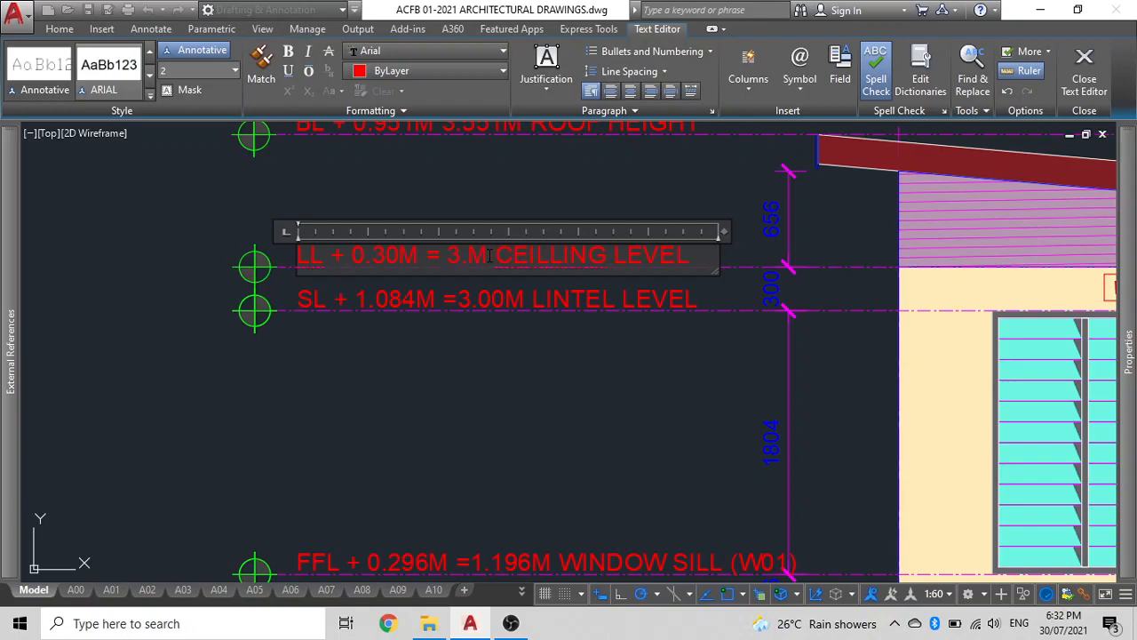
pyautogui.write('00')
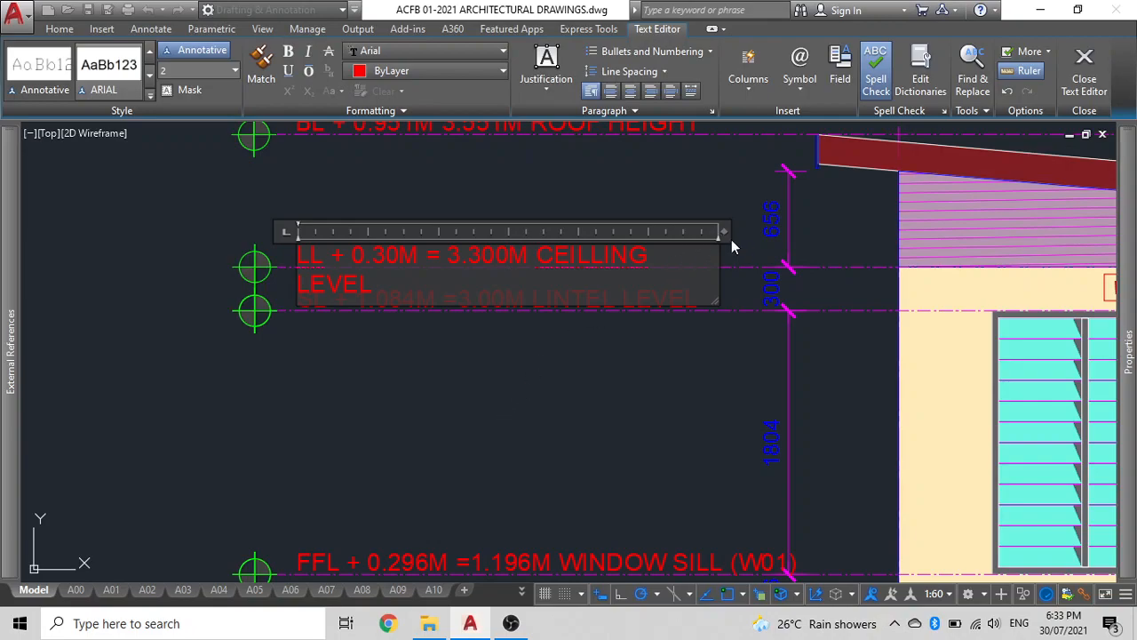
pyautogui.moveTo(724, 231); pyautogui.dragTo(749, 231)
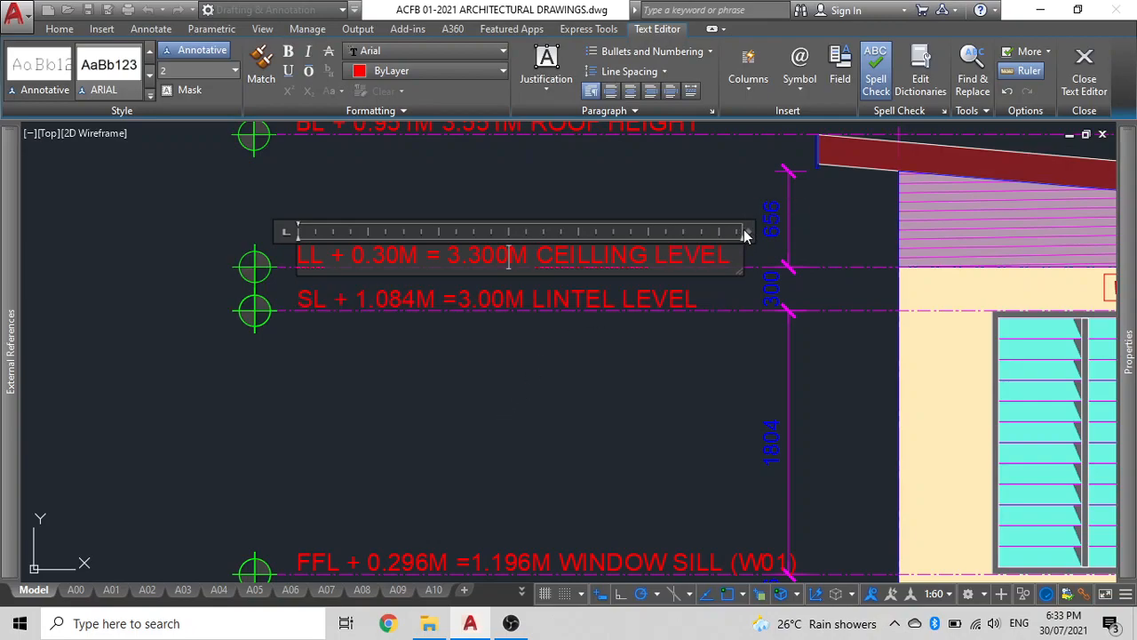
pyautogui.click(634, 318)
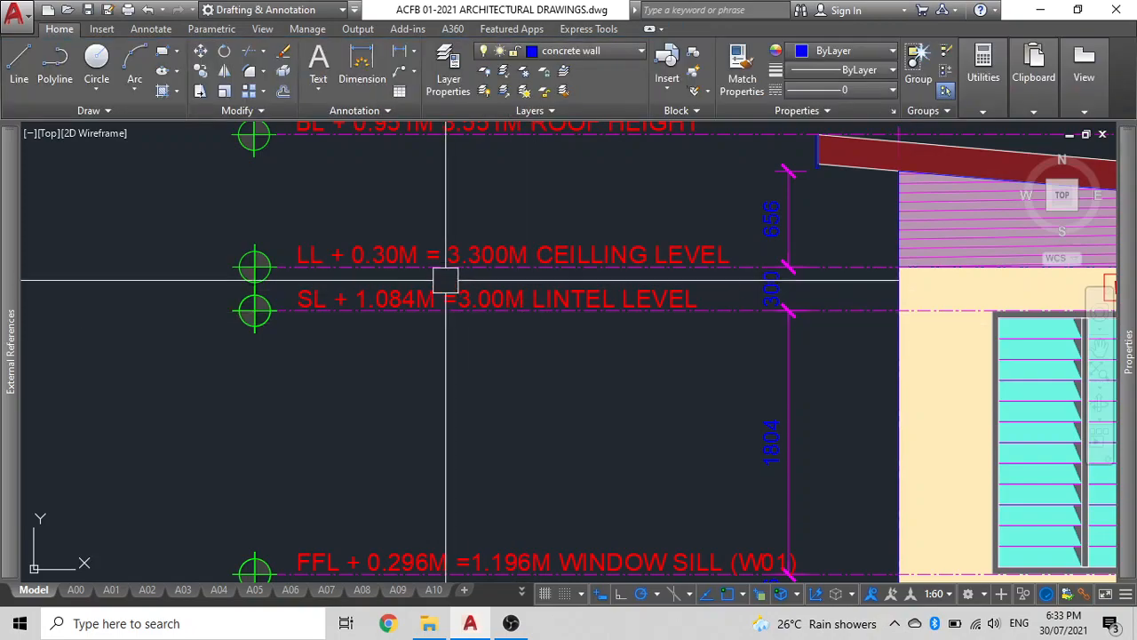
pyautogui.scroll(-2, 445, 256)
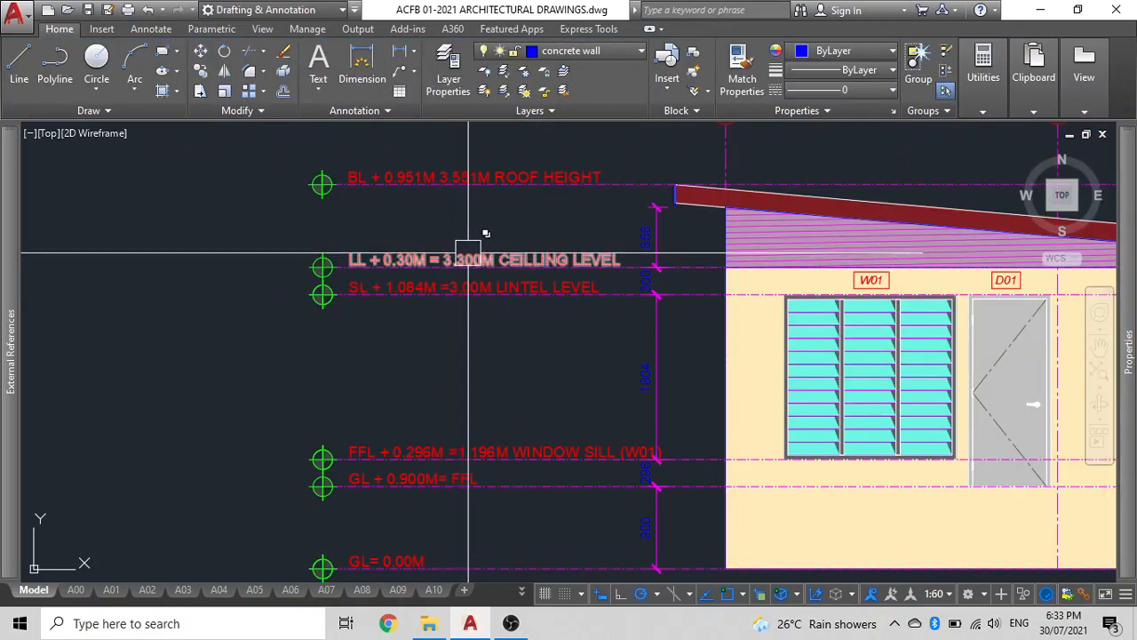
pyautogui.moveTo(508, 254); pyautogui.dragTo(525, 311, button='middle')
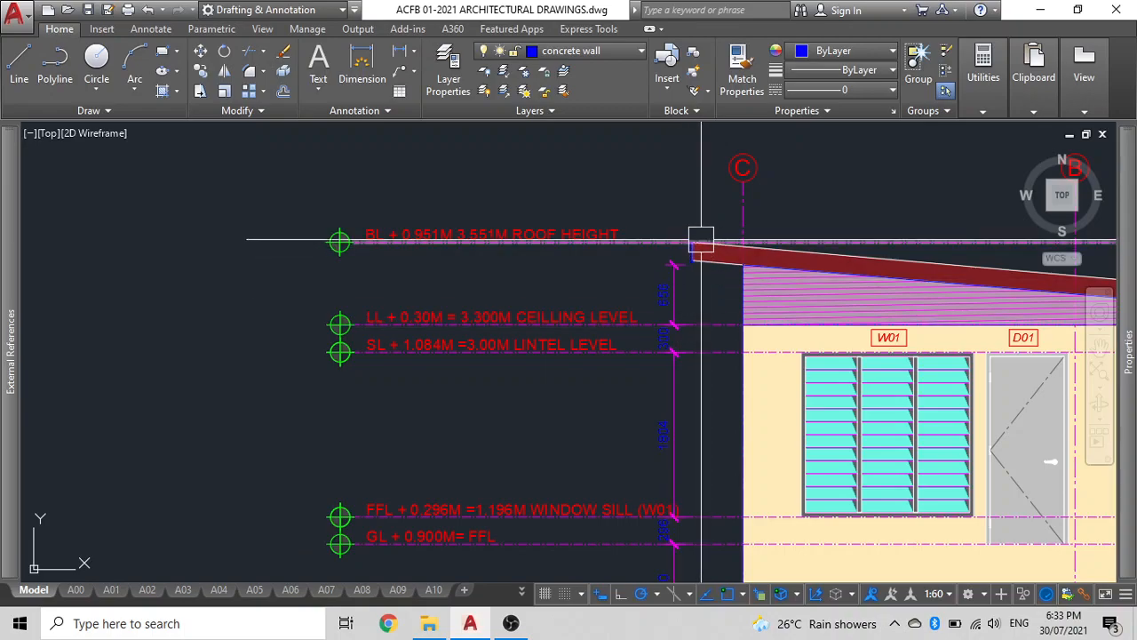
pyautogui.write('l')
pyautogui.press('Return')
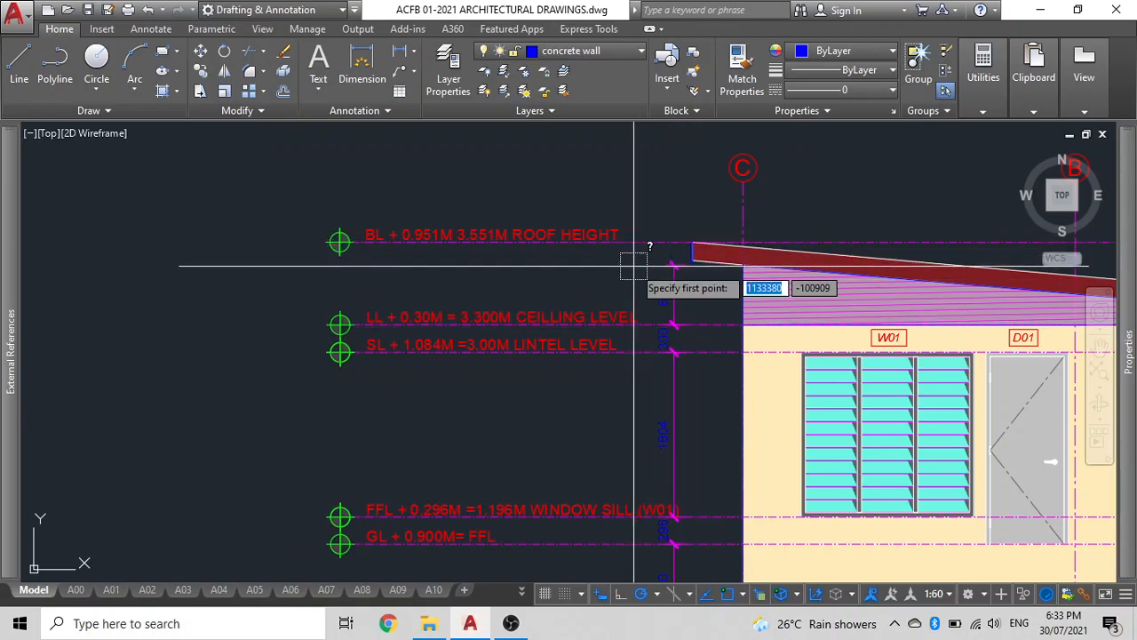
pyautogui.press('Escape')
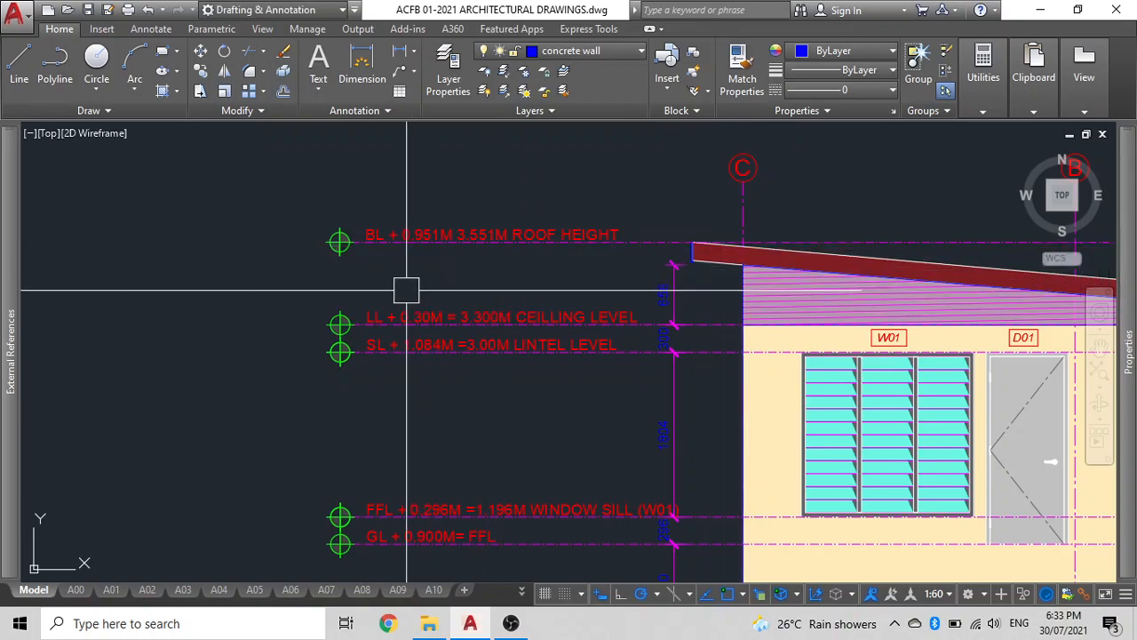
# Edit the roof height label to read LL + 0.905M =4.205M ROOF HEIGHT and widen its text box.
pyautogui.scroll(2, 406, 290)
pyautogui.click(357, 195)
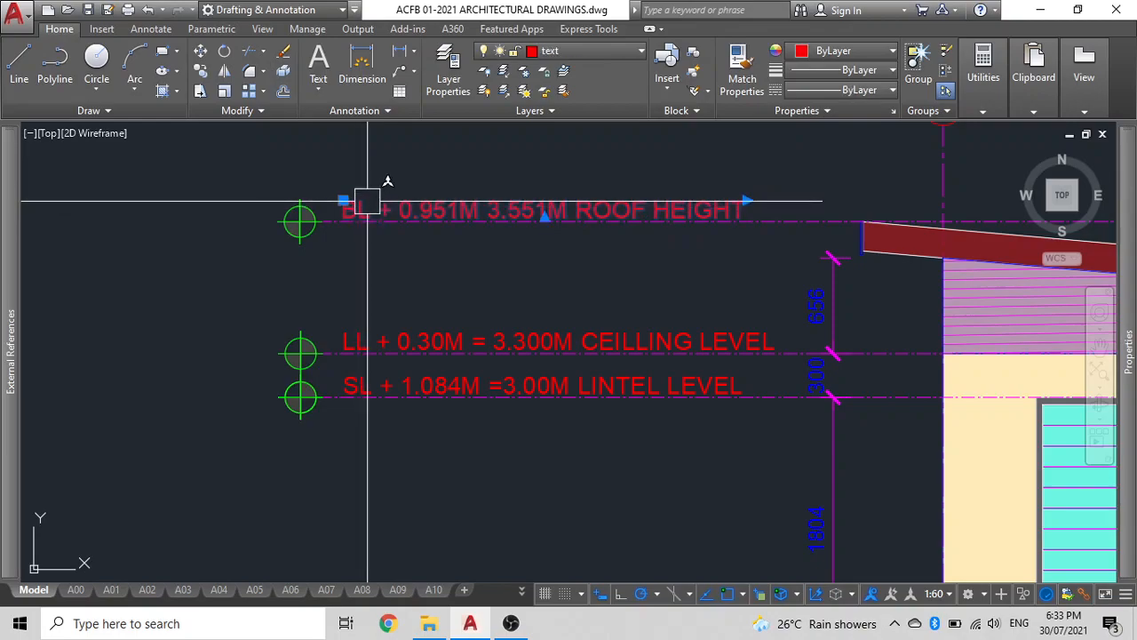
pyautogui.doubleClick(356, 210)
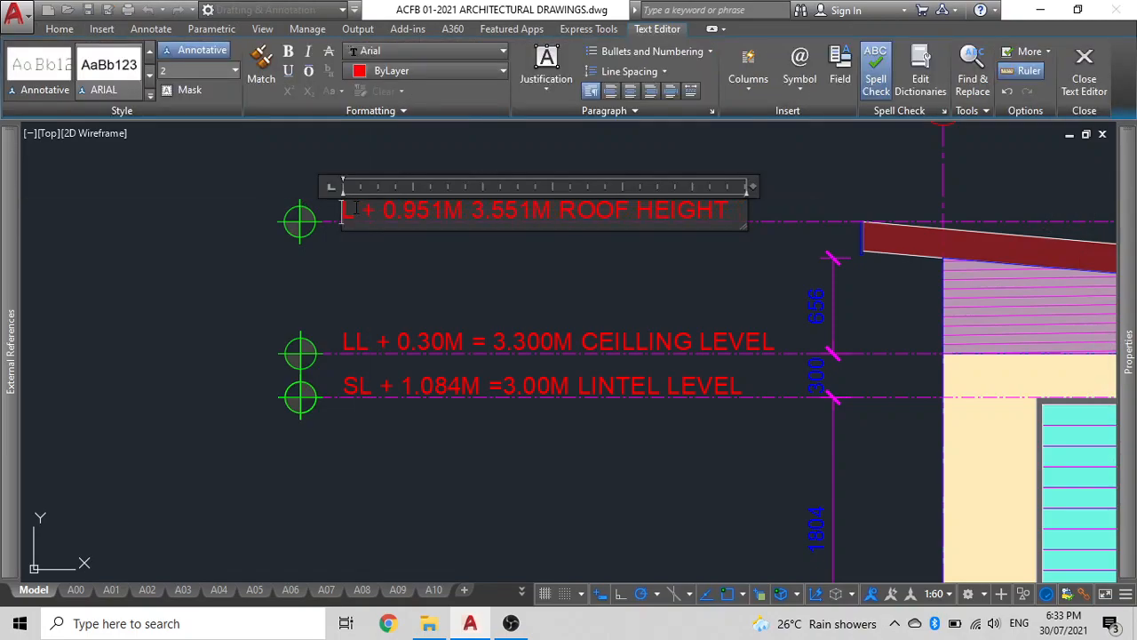
pyautogui.write('L')
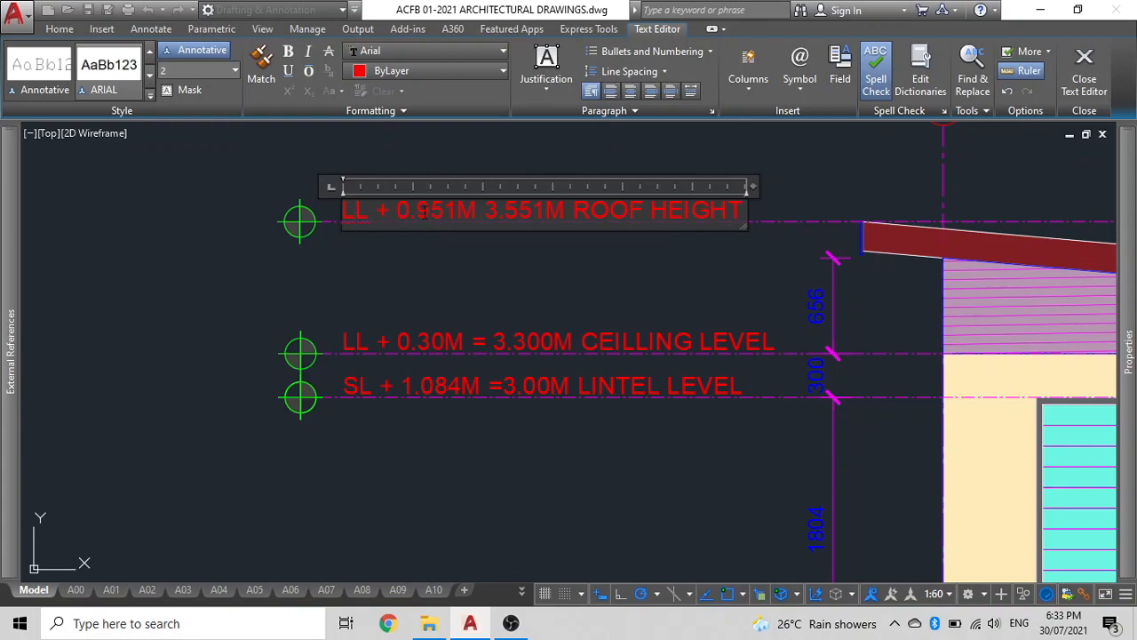
pyautogui.click(430, 213)
pyautogui.write('0')
pyautogui.click(470, 213)
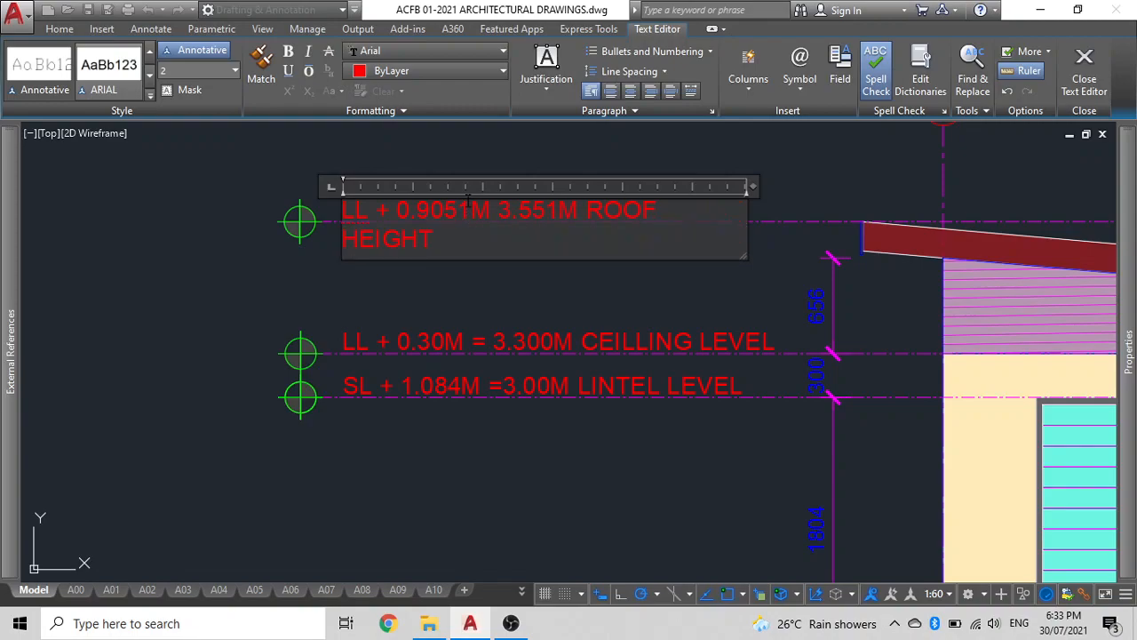
pyautogui.press('BackSpace')
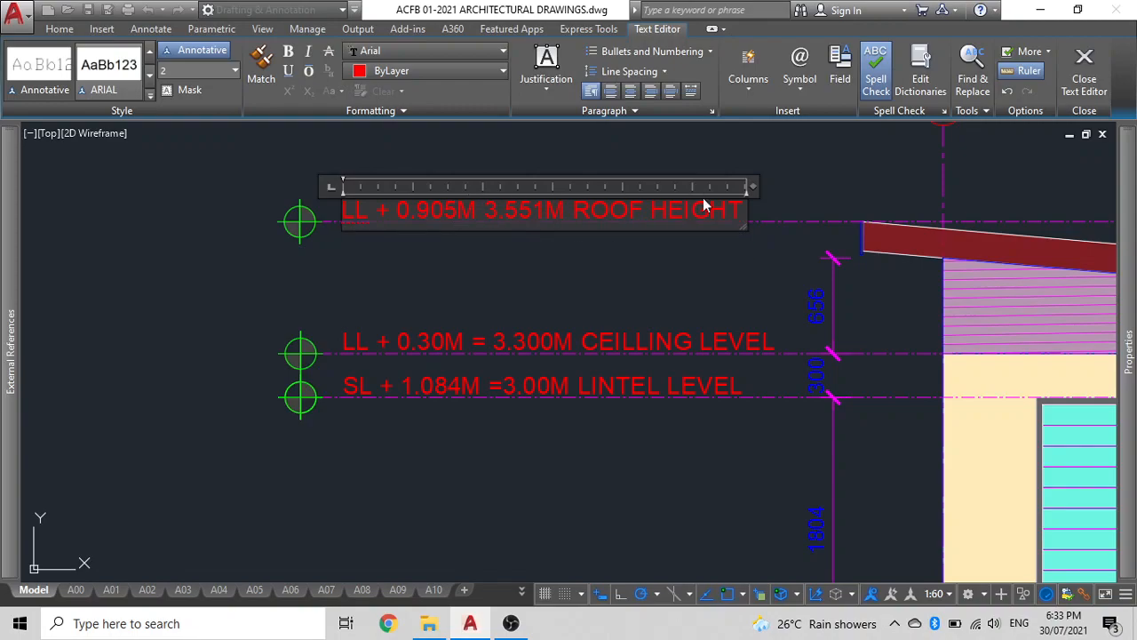
pyautogui.moveTo(751, 186); pyautogui.dragTo(791, 186)
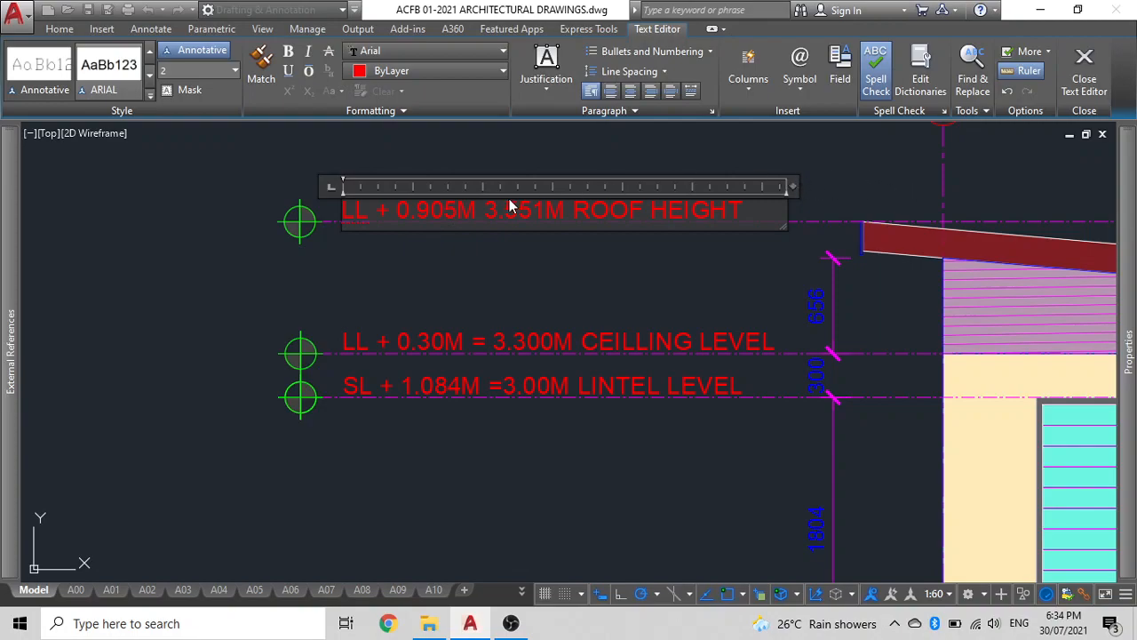
pyautogui.click(484, 211)
pyautogui.write('=')
pyautogui.press('Right')
pyautogui.press('Right')
pyautogui.press('Right')
pyautogui.press('Right')
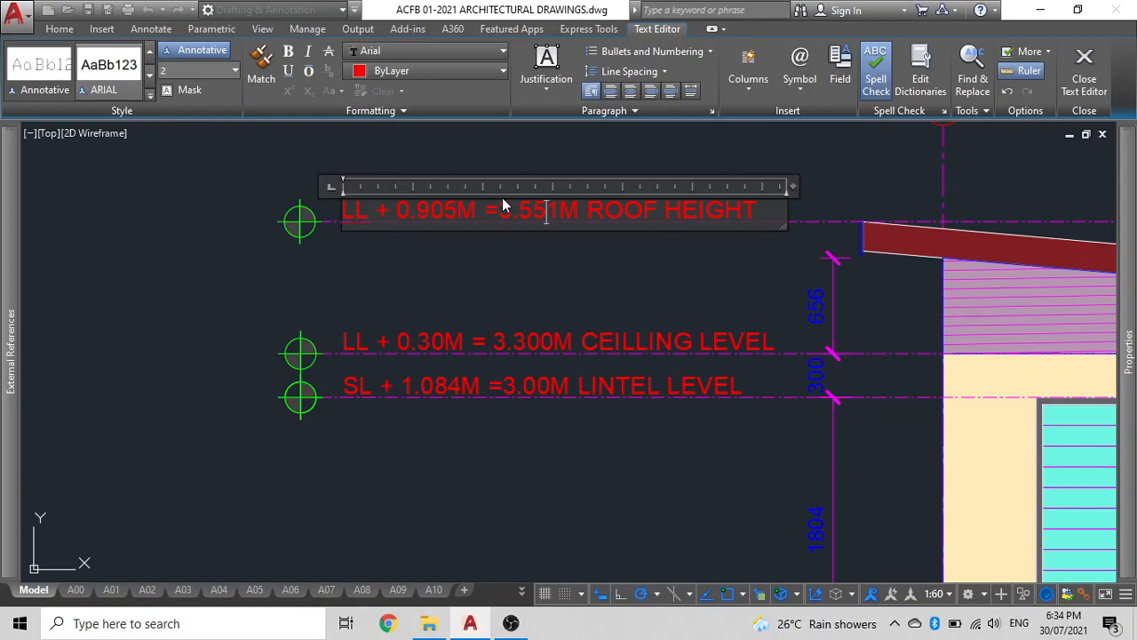
pyautogui.press('Delete')
pyautogui.press('BackSpace')
pyautogui.press('BackSpace')
pyautogui.press('BackSpace')
pyautogui.press('BackSpace')
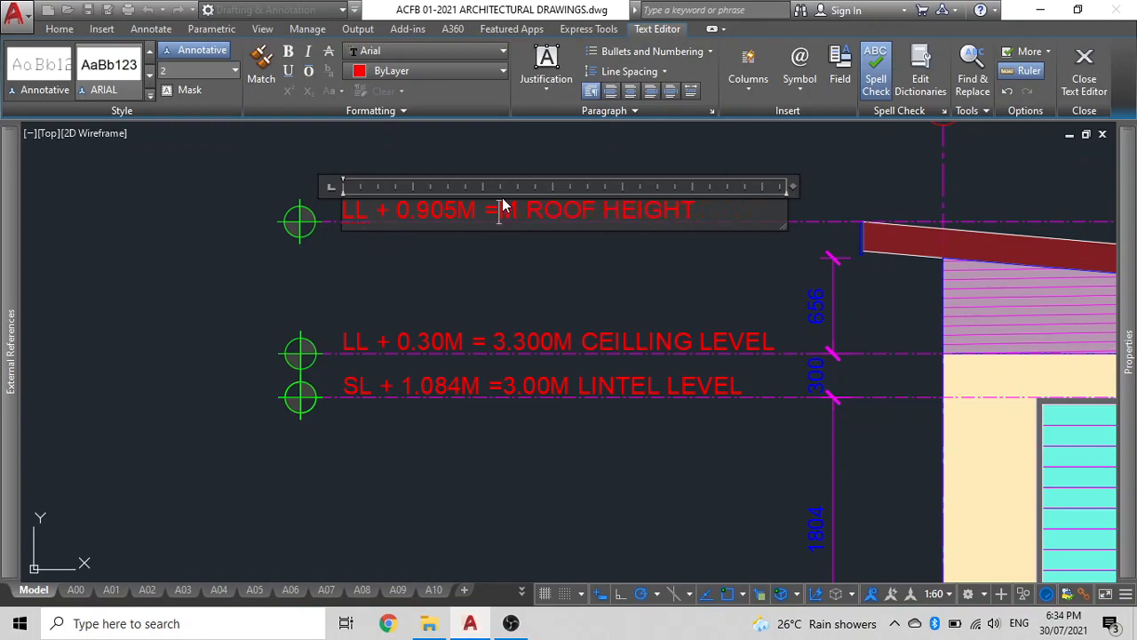
pyautogui.write('4.20')
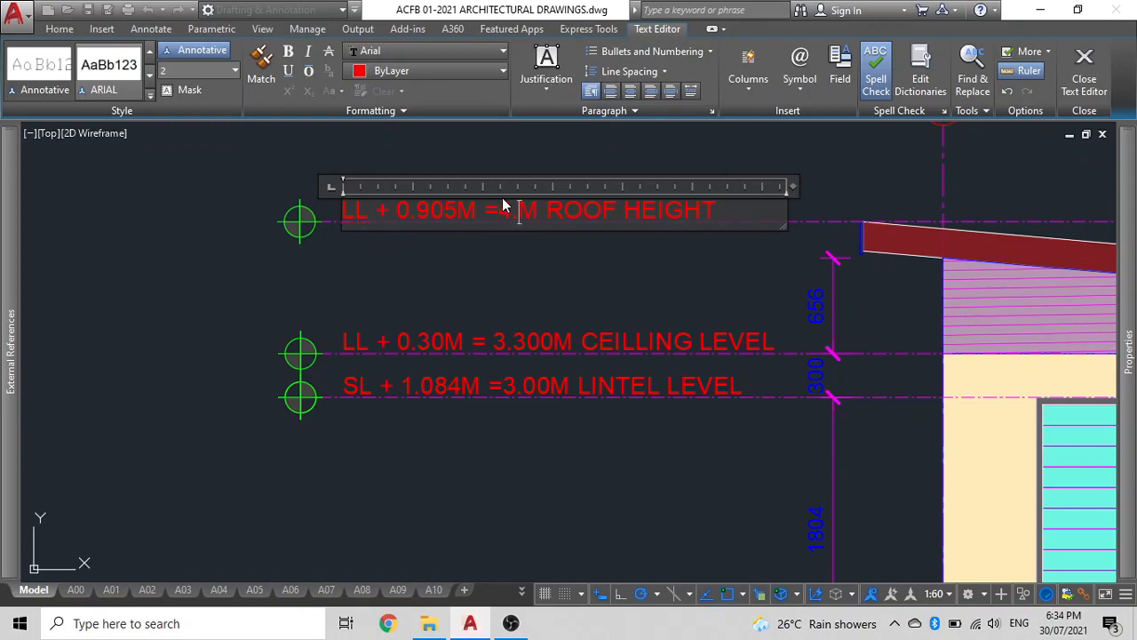
pyautogui.write('5')
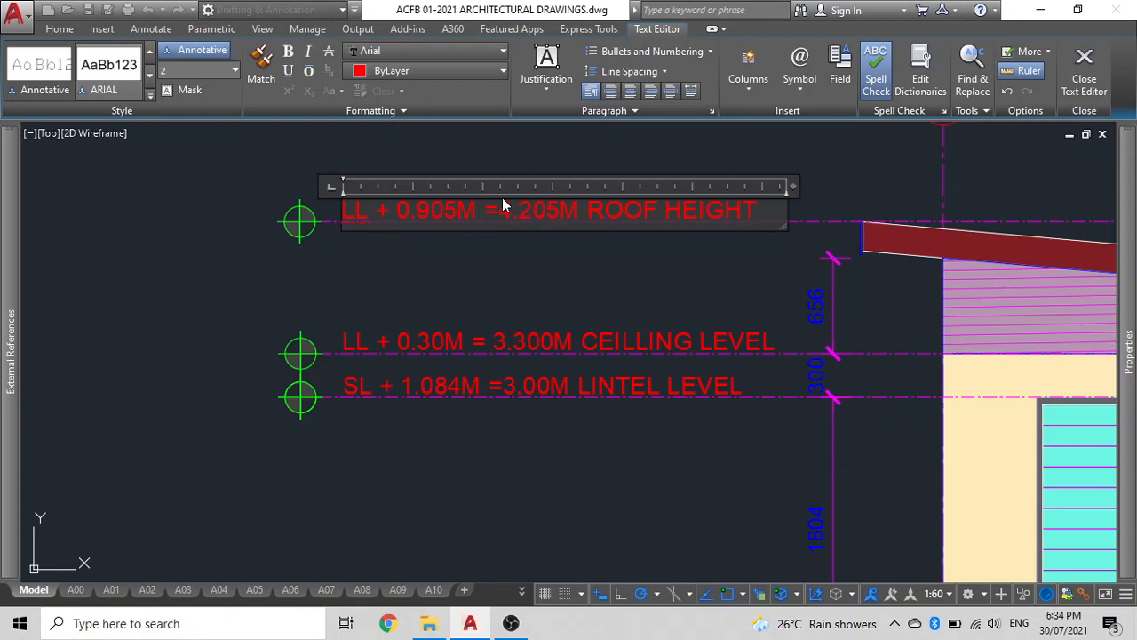
pyautogui.click(531, 278)
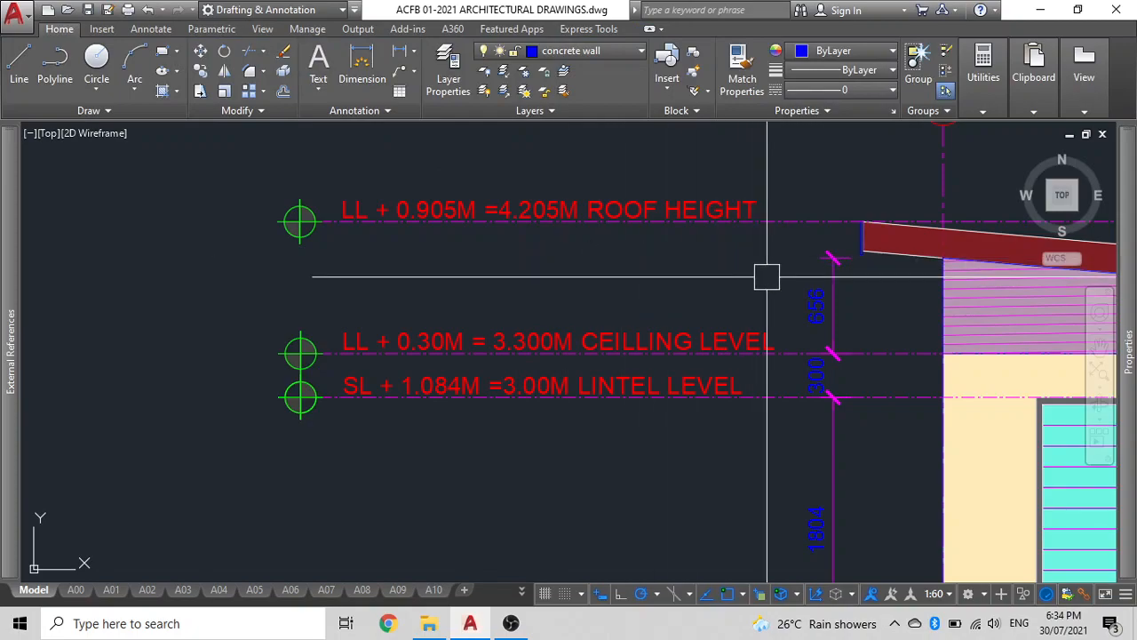
# Examine the vertical dimension chain and level annotations across the whole front elevation.
pyautogui.click(833, 287)
pyautogui.click(815, 376)
pyautogui.click(832, 437)
pyautogui.scroll(-2, 835, 439)
pyautogui.moveTo(787, 412); pyautogui.dragTo(646, 113, button='middle')
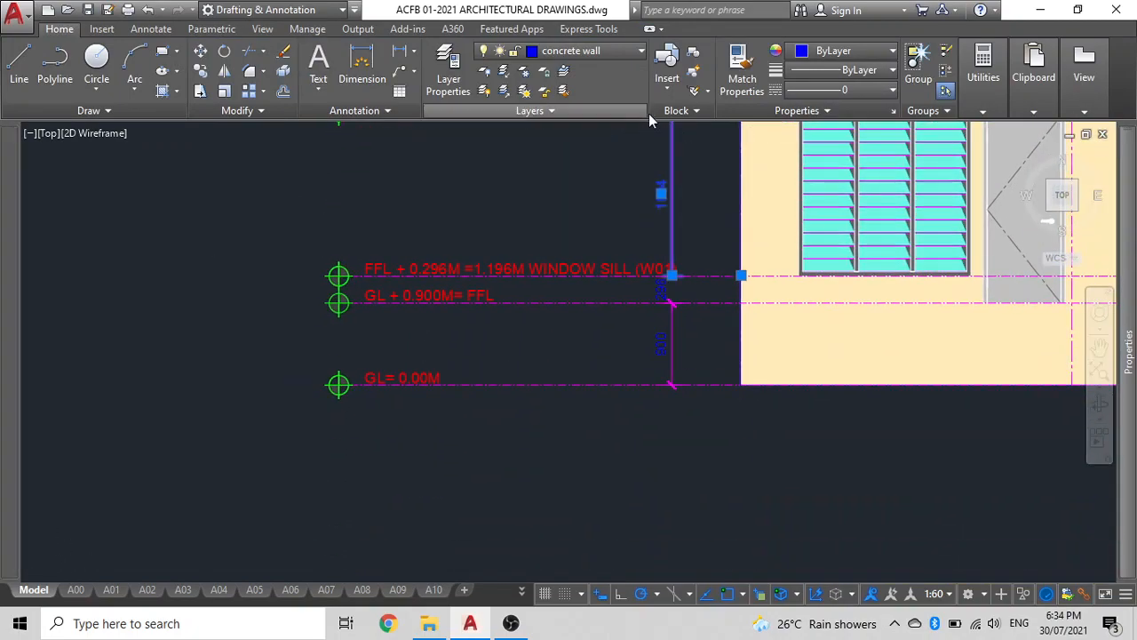
pyautogui.scroll(4, 678, 310)
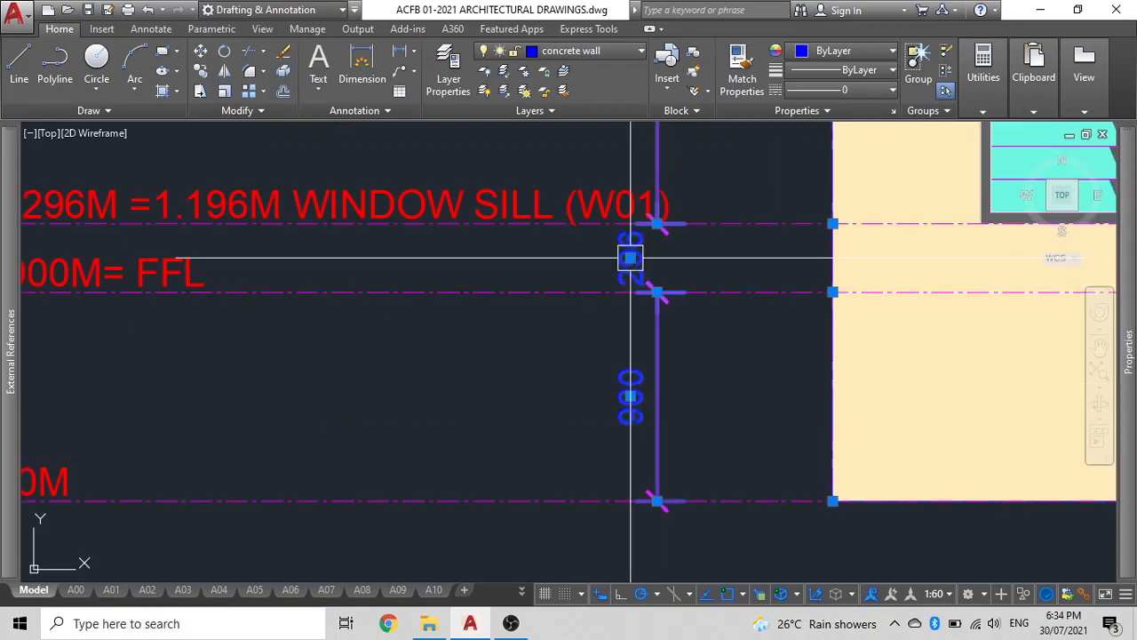
pyautogui.press('Escape')
pyautogui.scroll(-3, 533, 254)
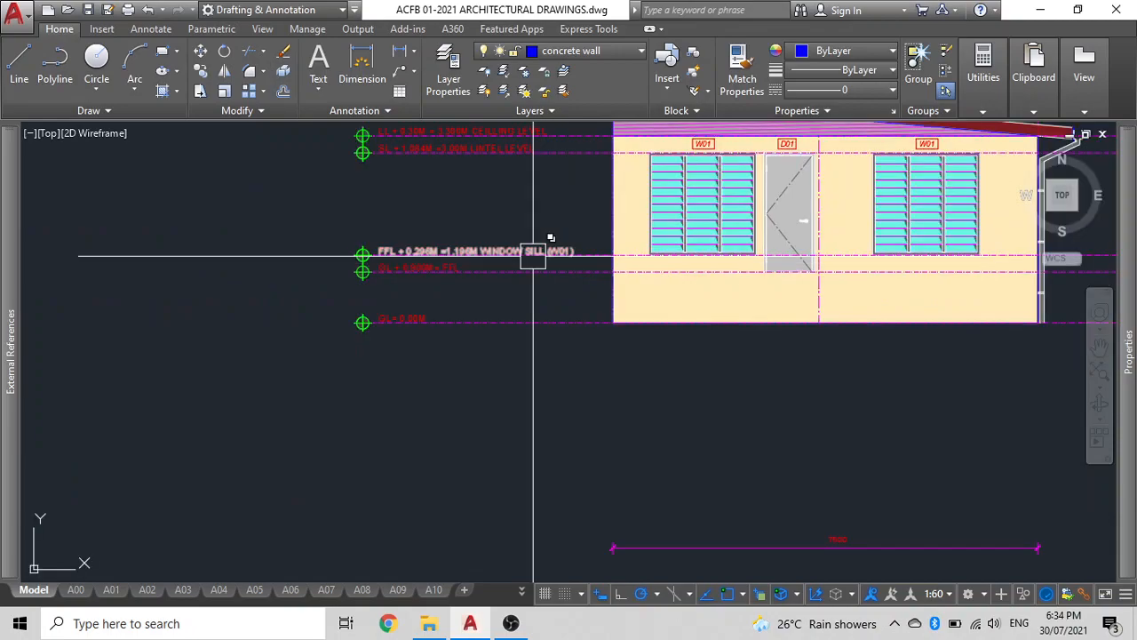
pyautogui.moveTo(528, 241); pyautogui.dragTo(281, 312, button='middle')
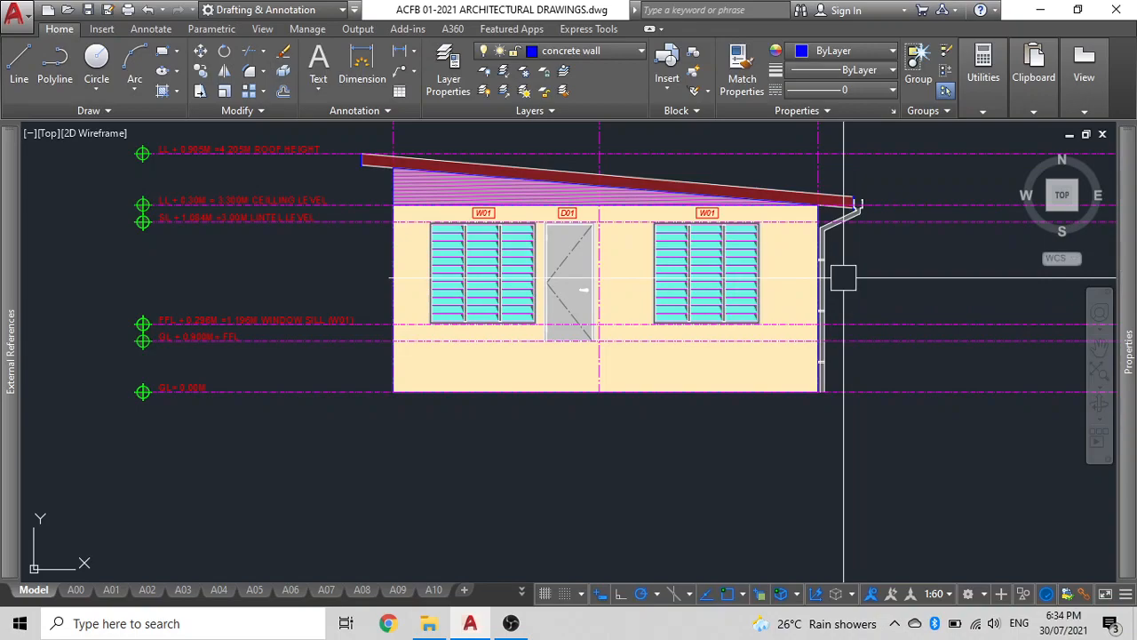
pyautogui.scroll(-2, 640, 294)
pyautogui.moveTo(656, 264); pyautogui.dragTo(560, 274, button='middle')
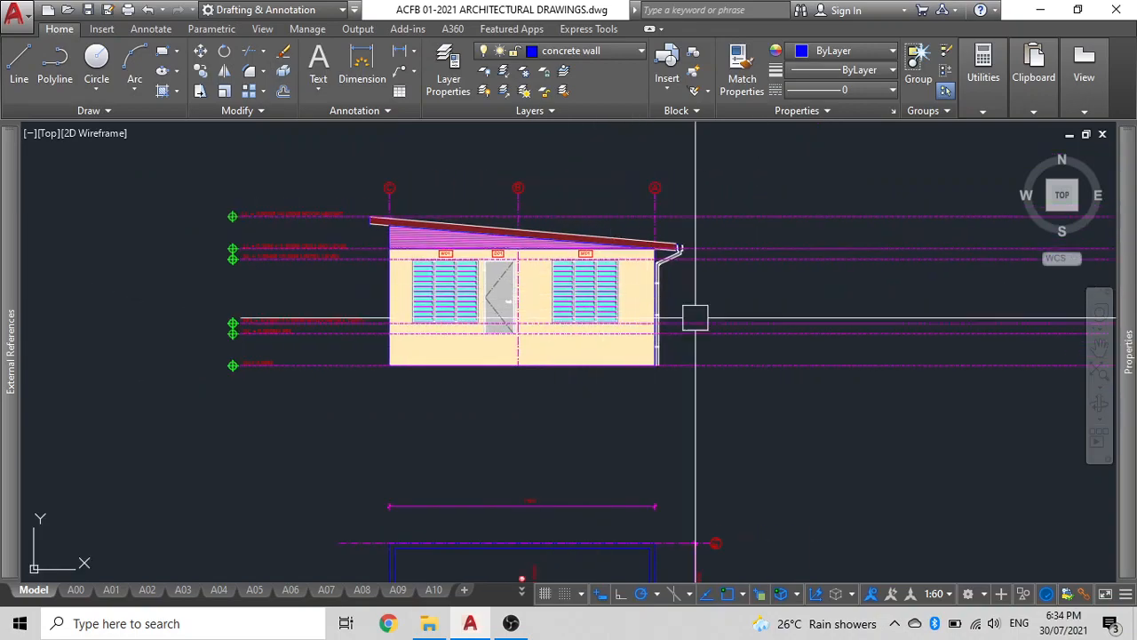